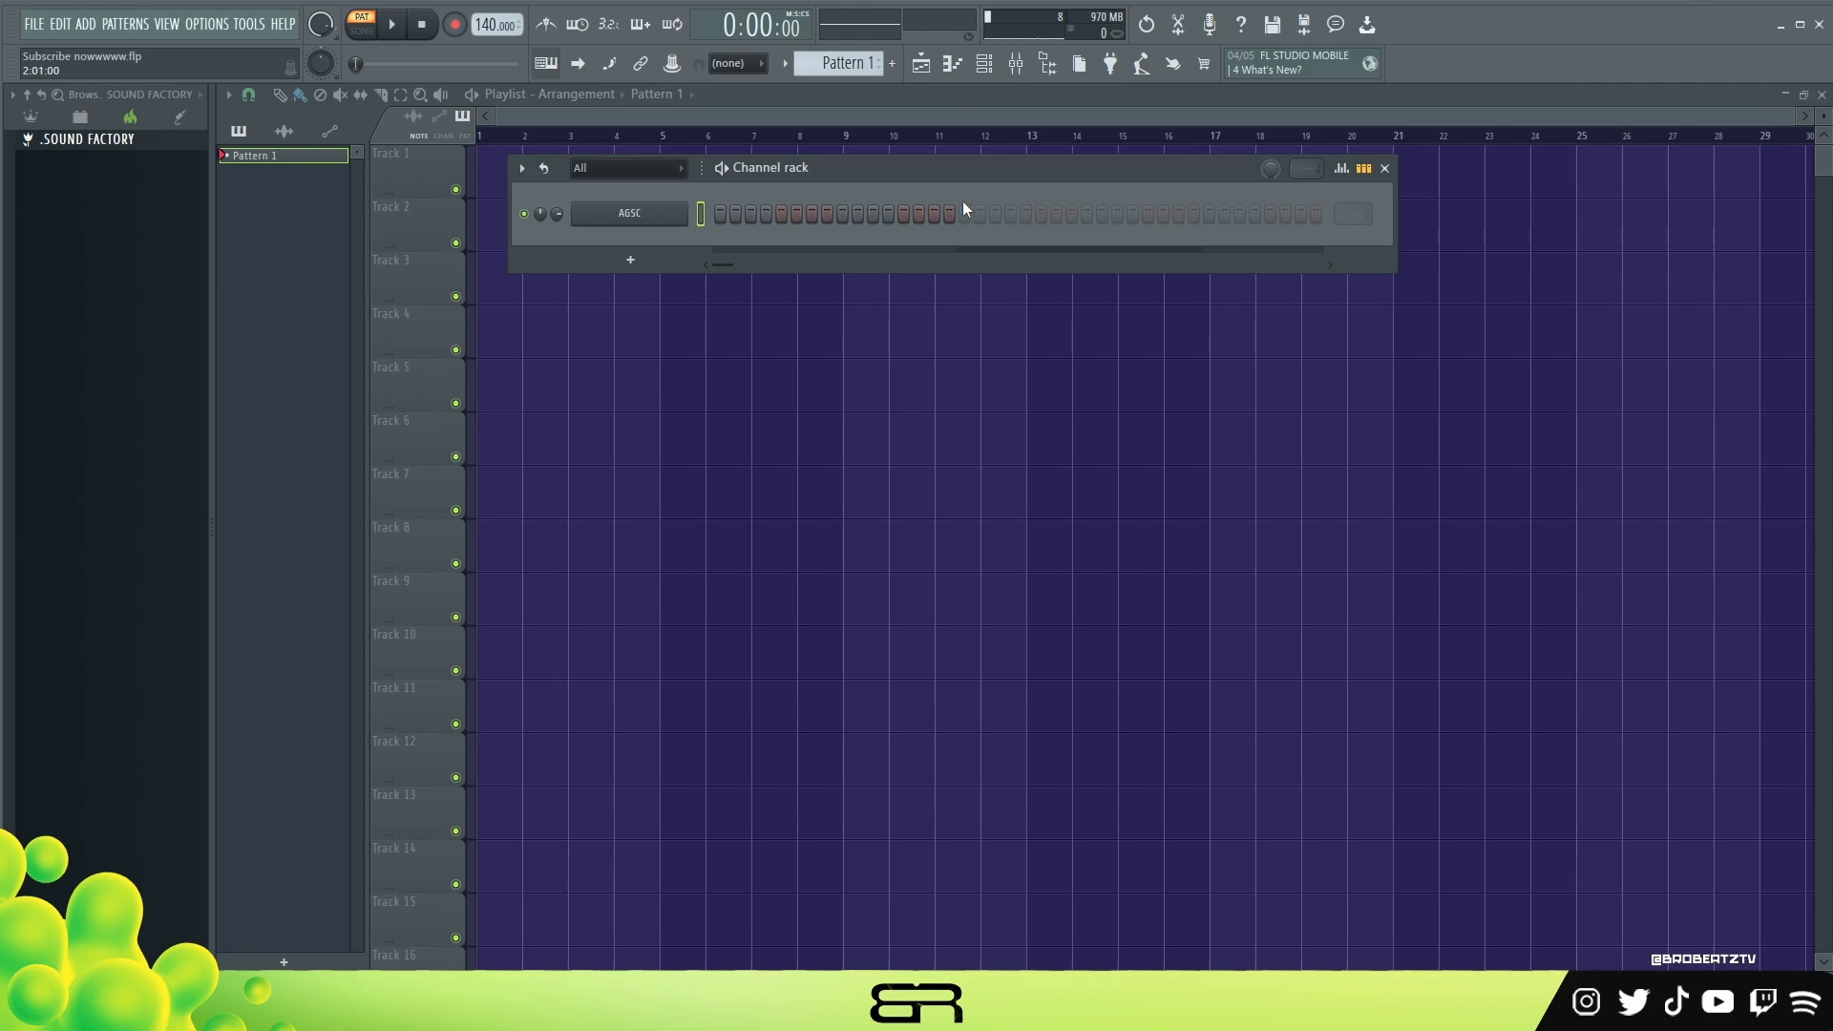
# Open the AGSC guitar instrument, and draw stacked one-bar notes C4, D4 and E4 in bar 1 of its piano roll.
pyautogui.click(665, 216)
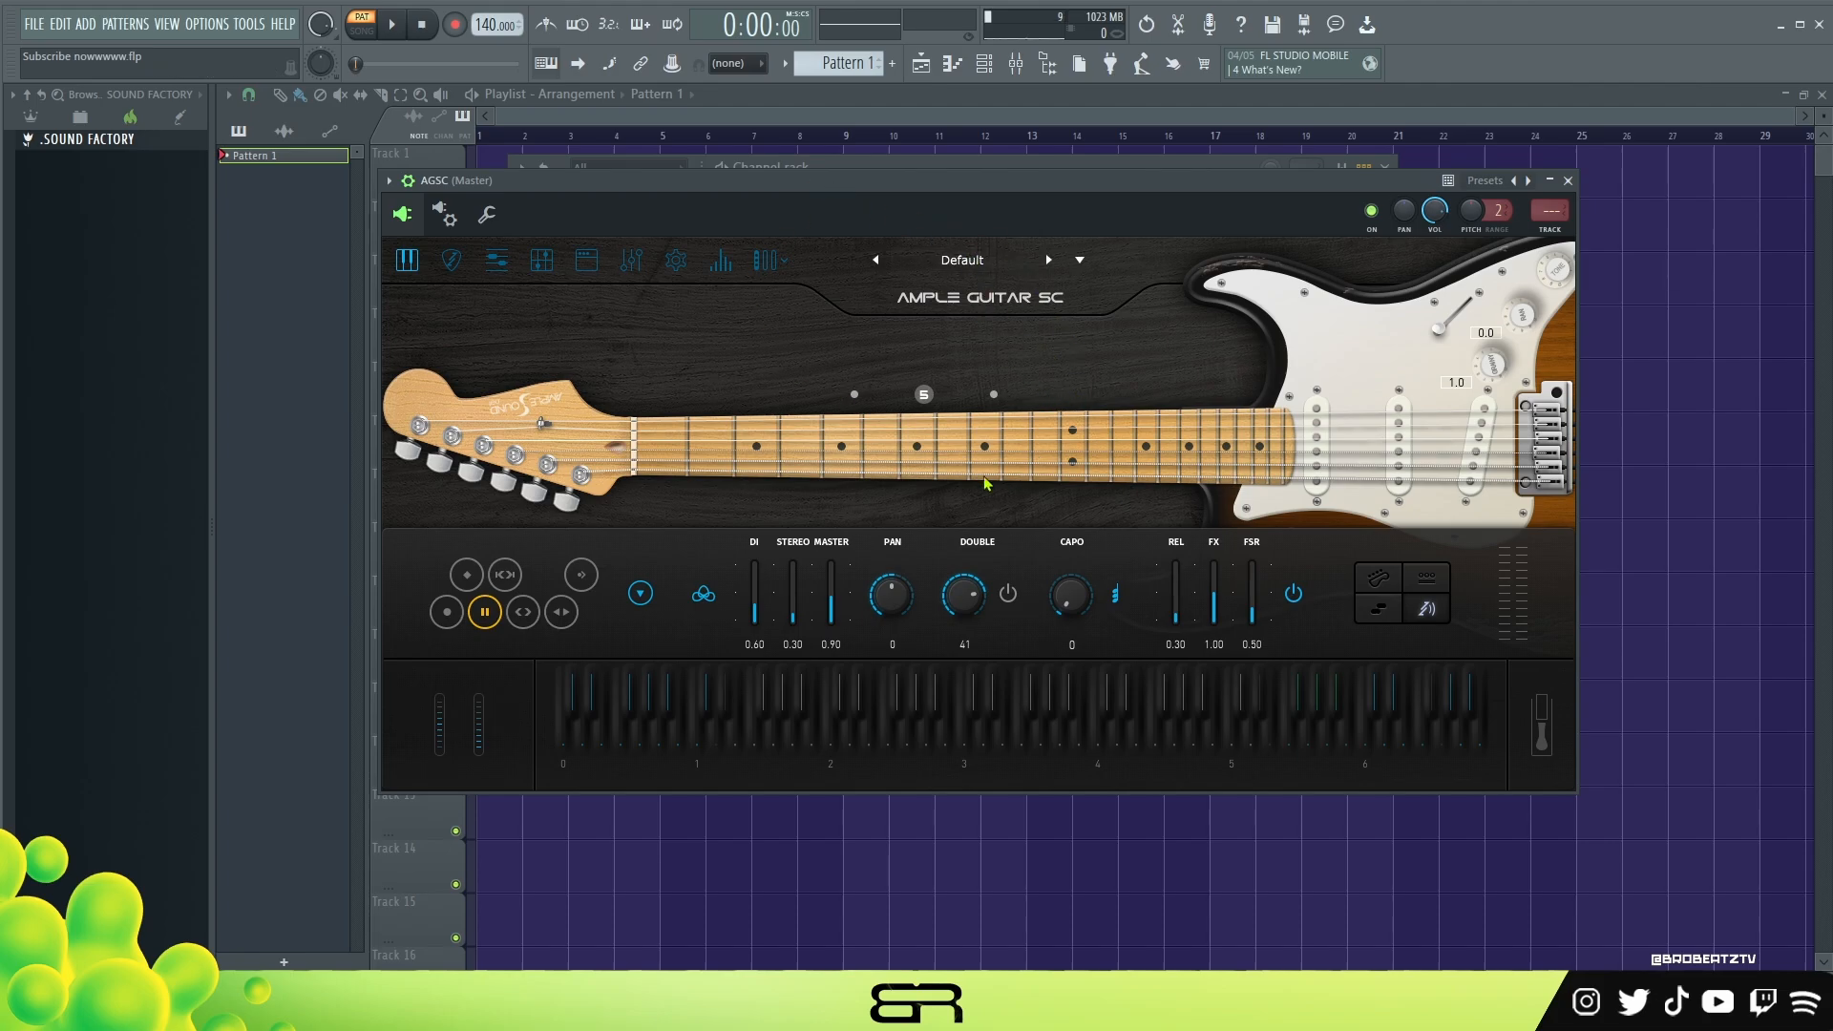
pyautogui.click(1432, 615)
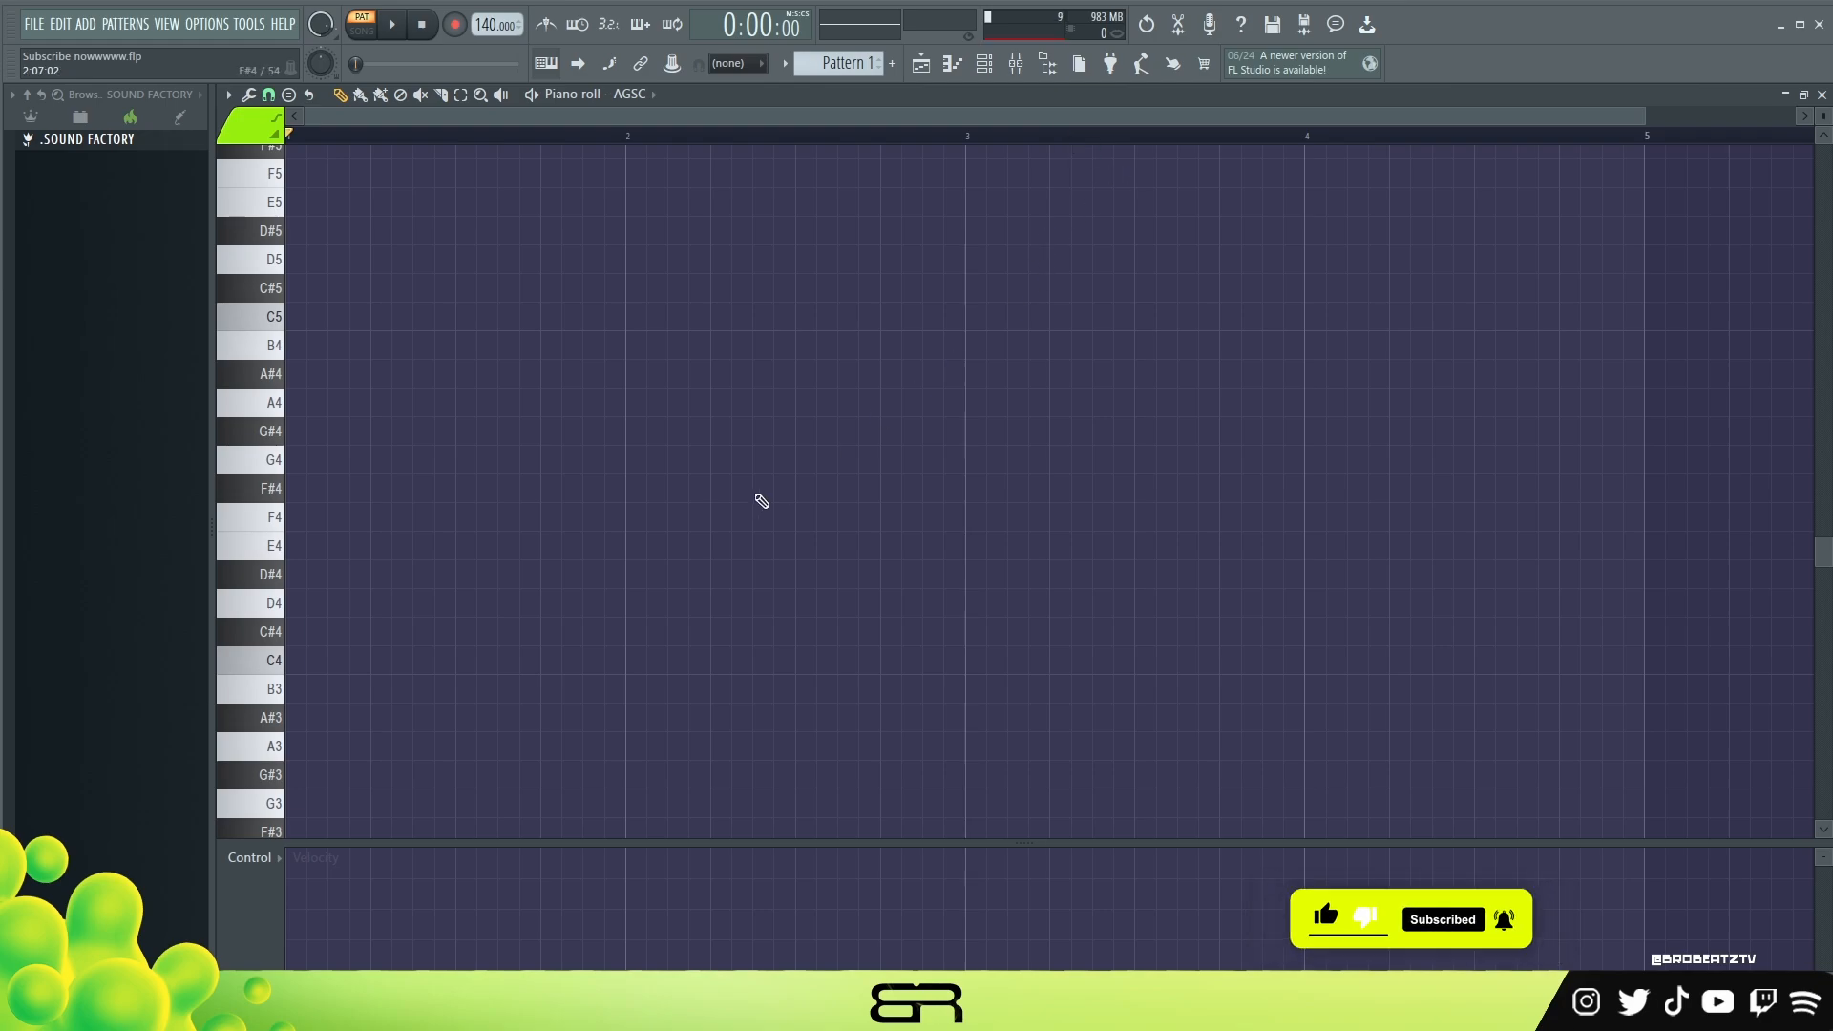
pyautogui.click(406, 661)
pyautogui.click(396, 603)
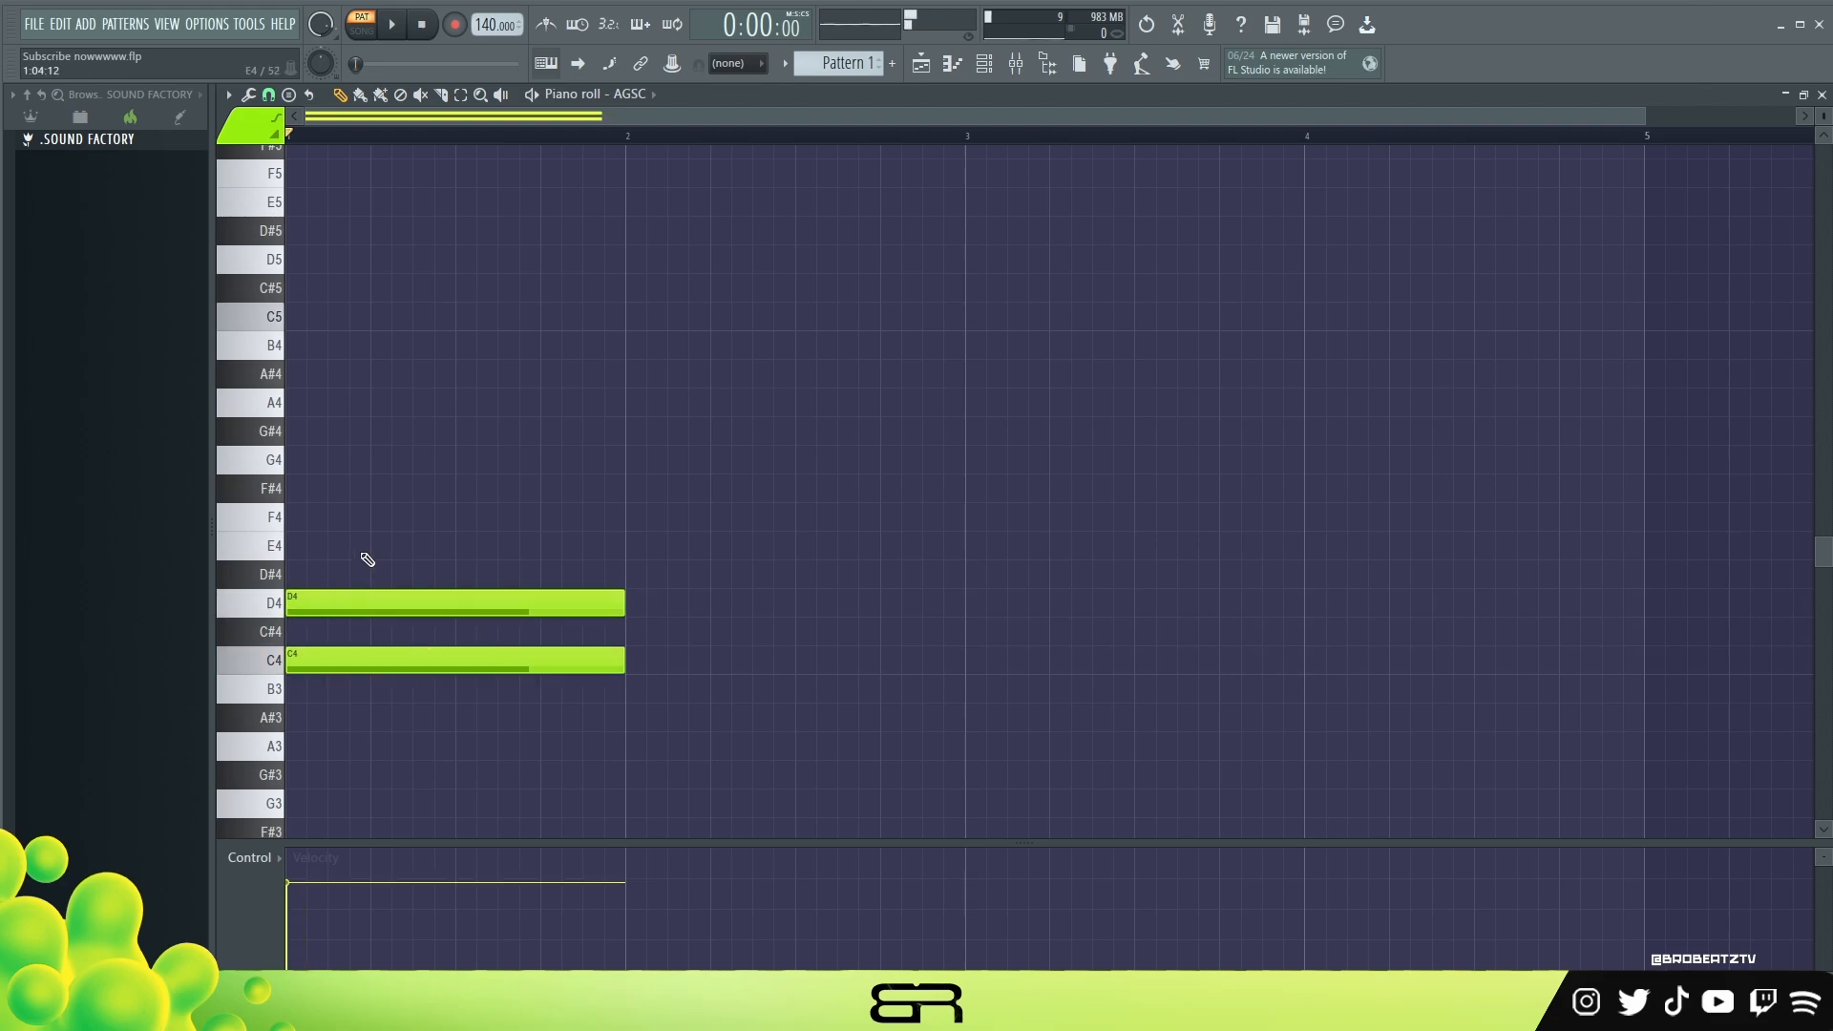
pyautogui.moveTo(317, 546); pyautogui.dragTo(294, 546)
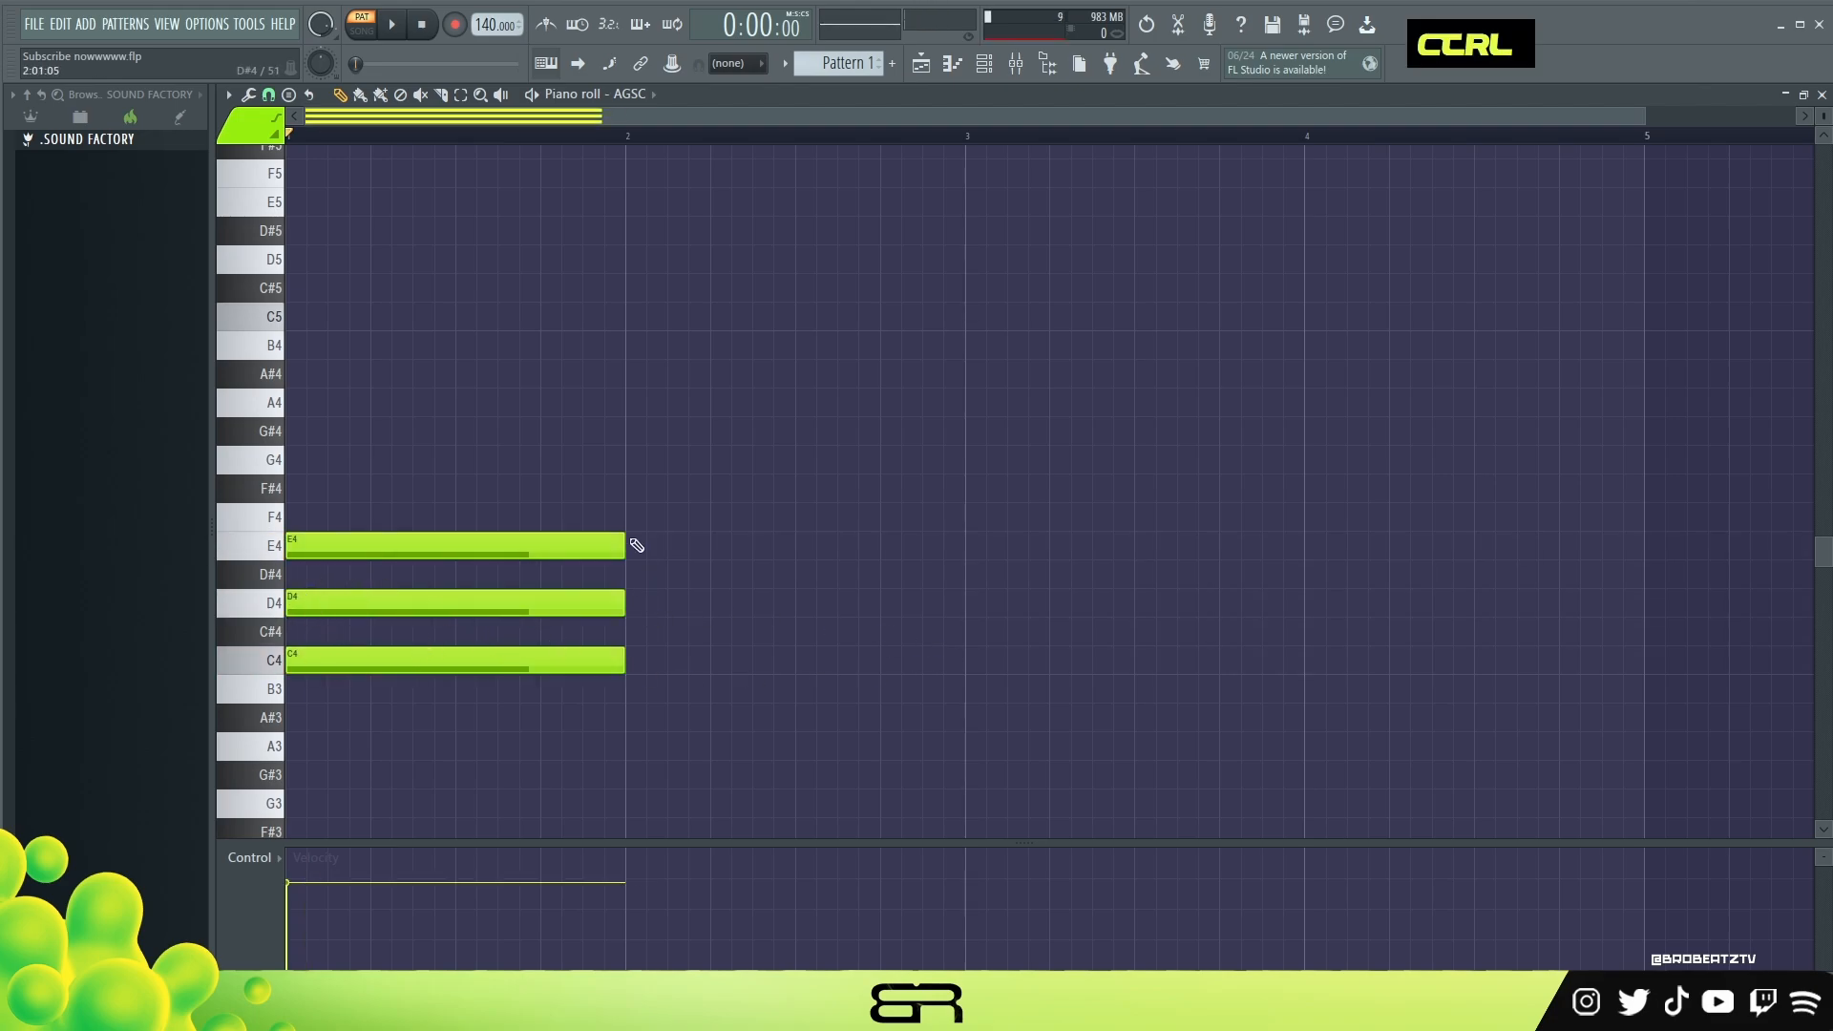
pyautogui.moveTo(637, 545); pyautogui.dragTo(490, 675)
pyautogui.rightClick(560, 683)
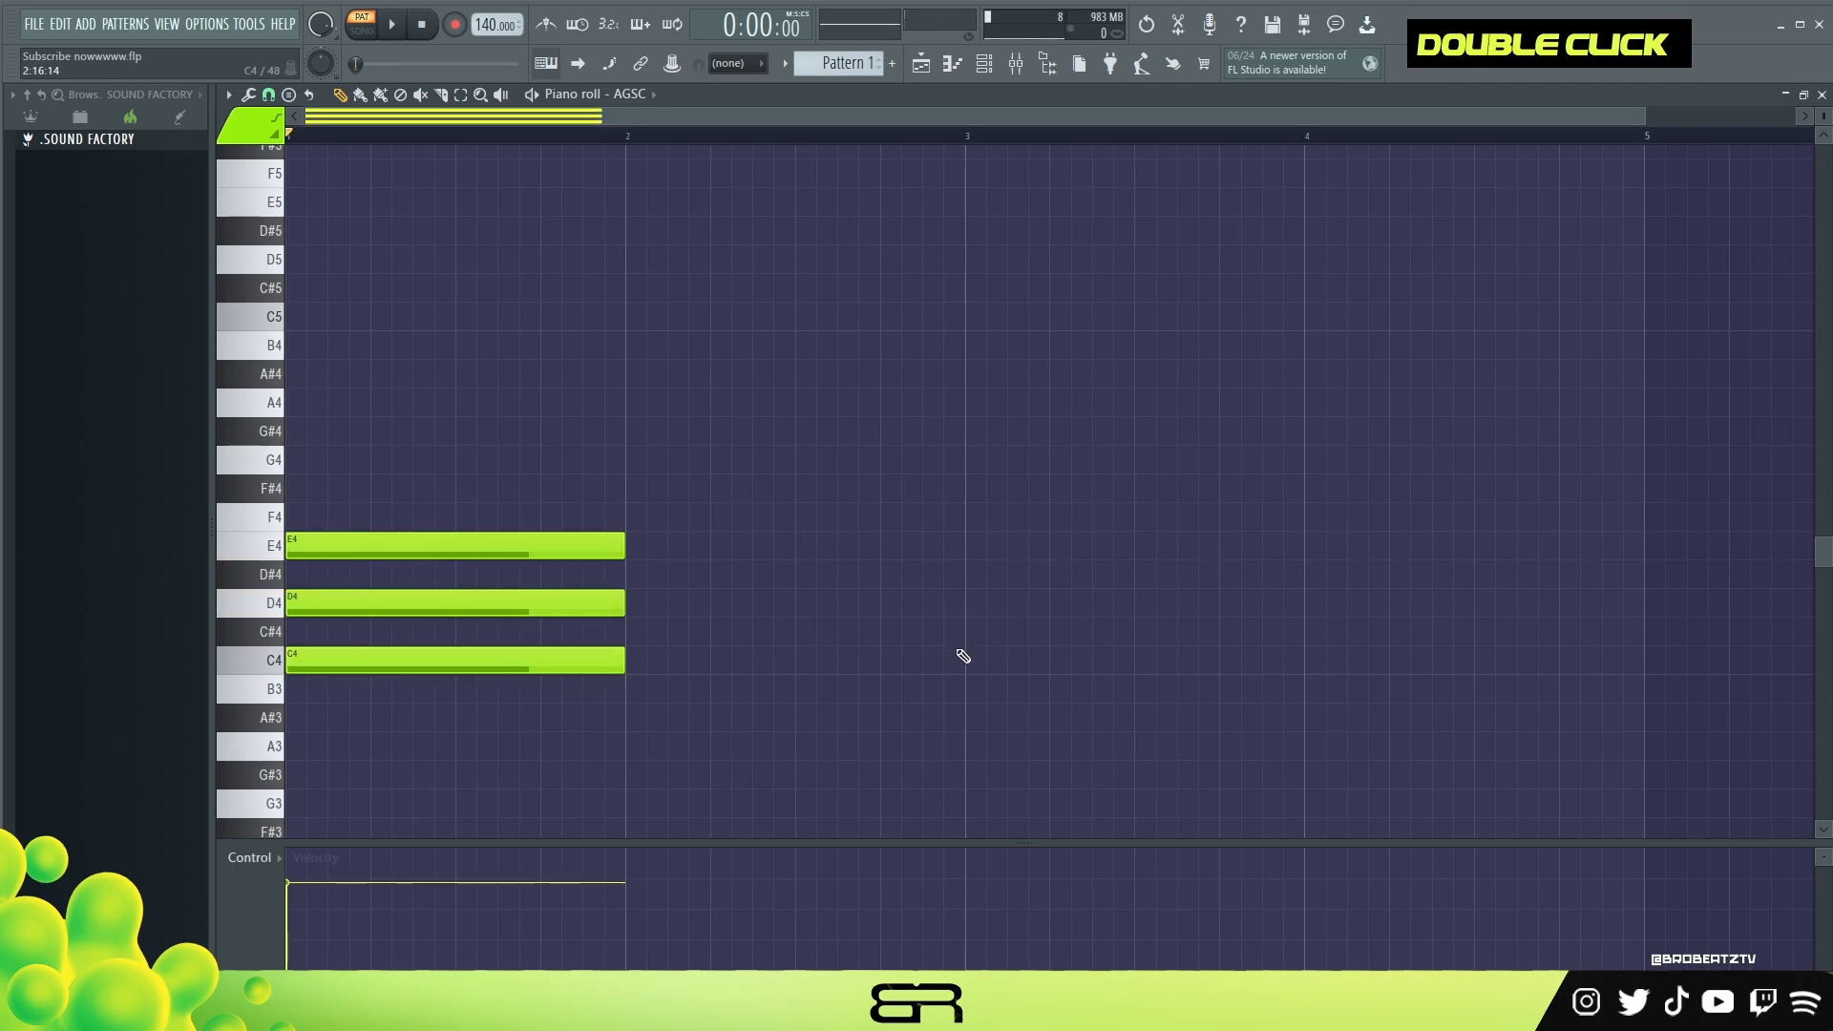
# Stamp a one-bar chord of C4, E4 and G4 at the start of bar 3.
pyautogui.click(288, 94)
pyautogui.click(319, 11)
pyautogui.moveTo(1012, 573); pyautogui.dragTo(970, 672)
pyautogui.rightClick(1084, 762)
# Lower the chord's G4 note by one octave to G3 and move it to the start of bar 4.
pyautogui.moveTo(1053, 411); pyautogui.dragTo(1049, 494)
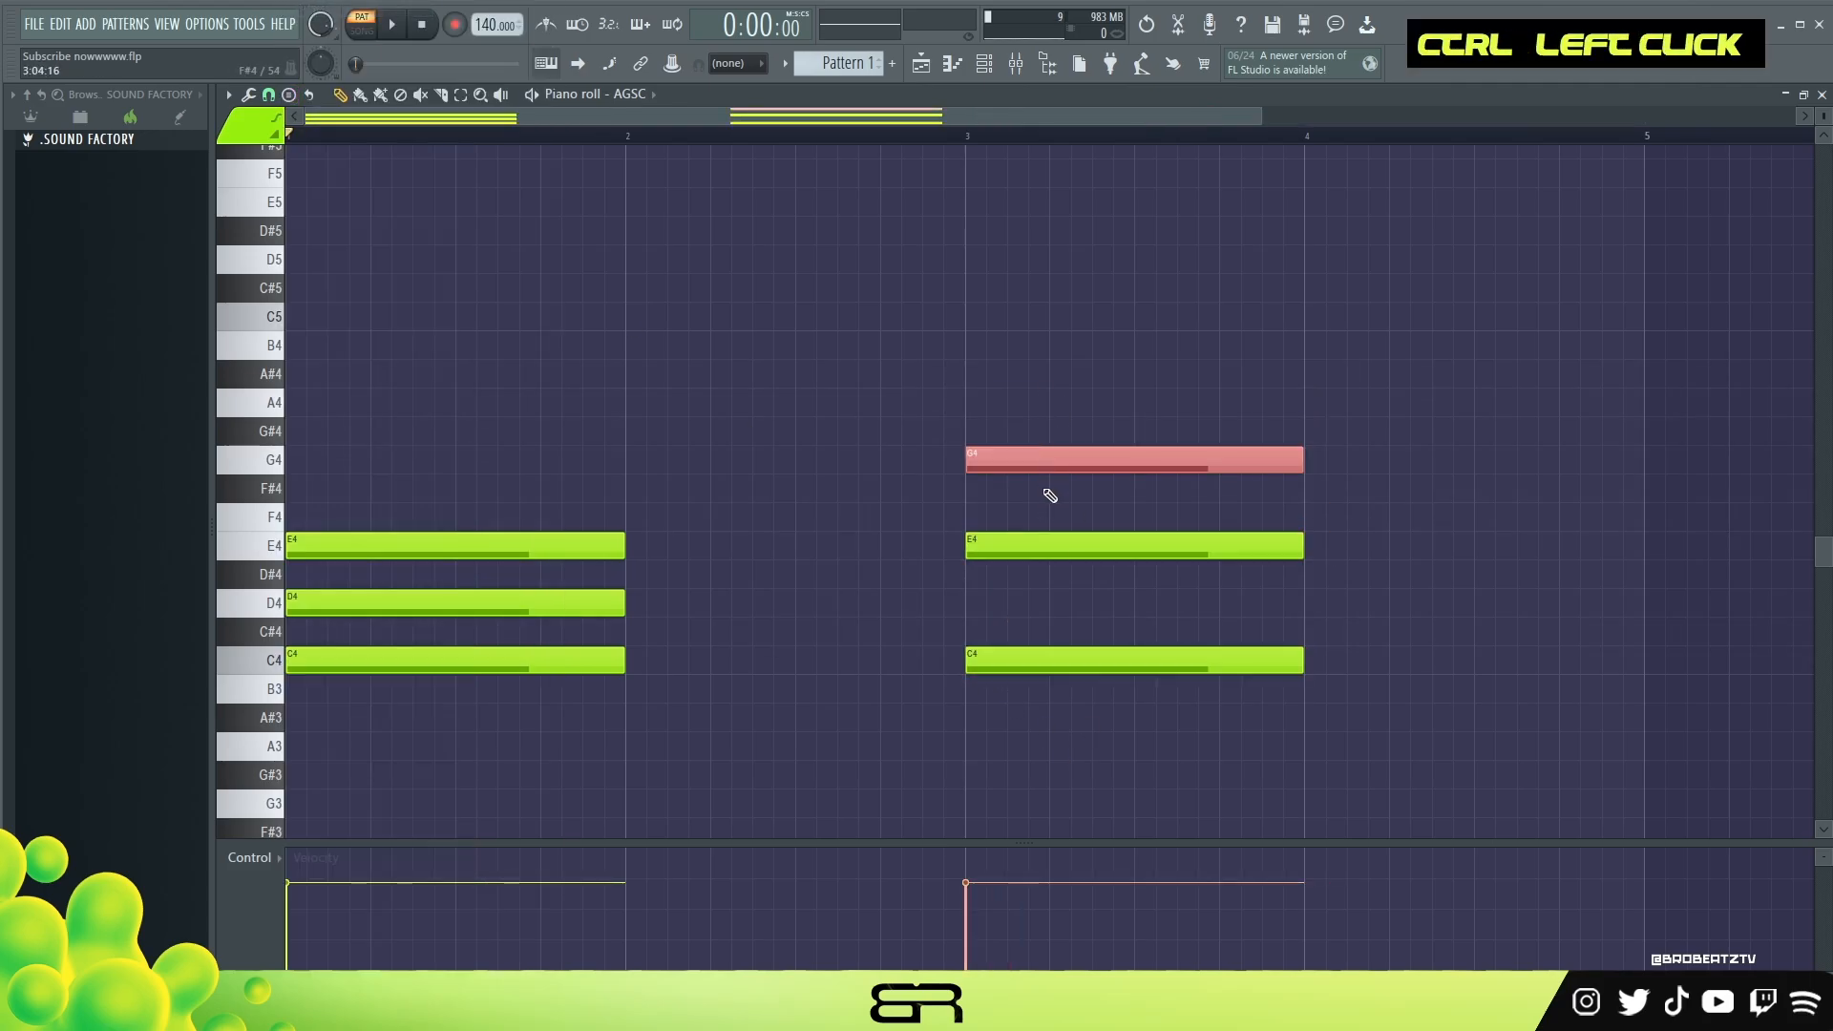
pyautogui.hotkey('ctrl', 'Down')
pyautogui.moveTo(982, 802); pyautogui.dragTo(1330, 812)
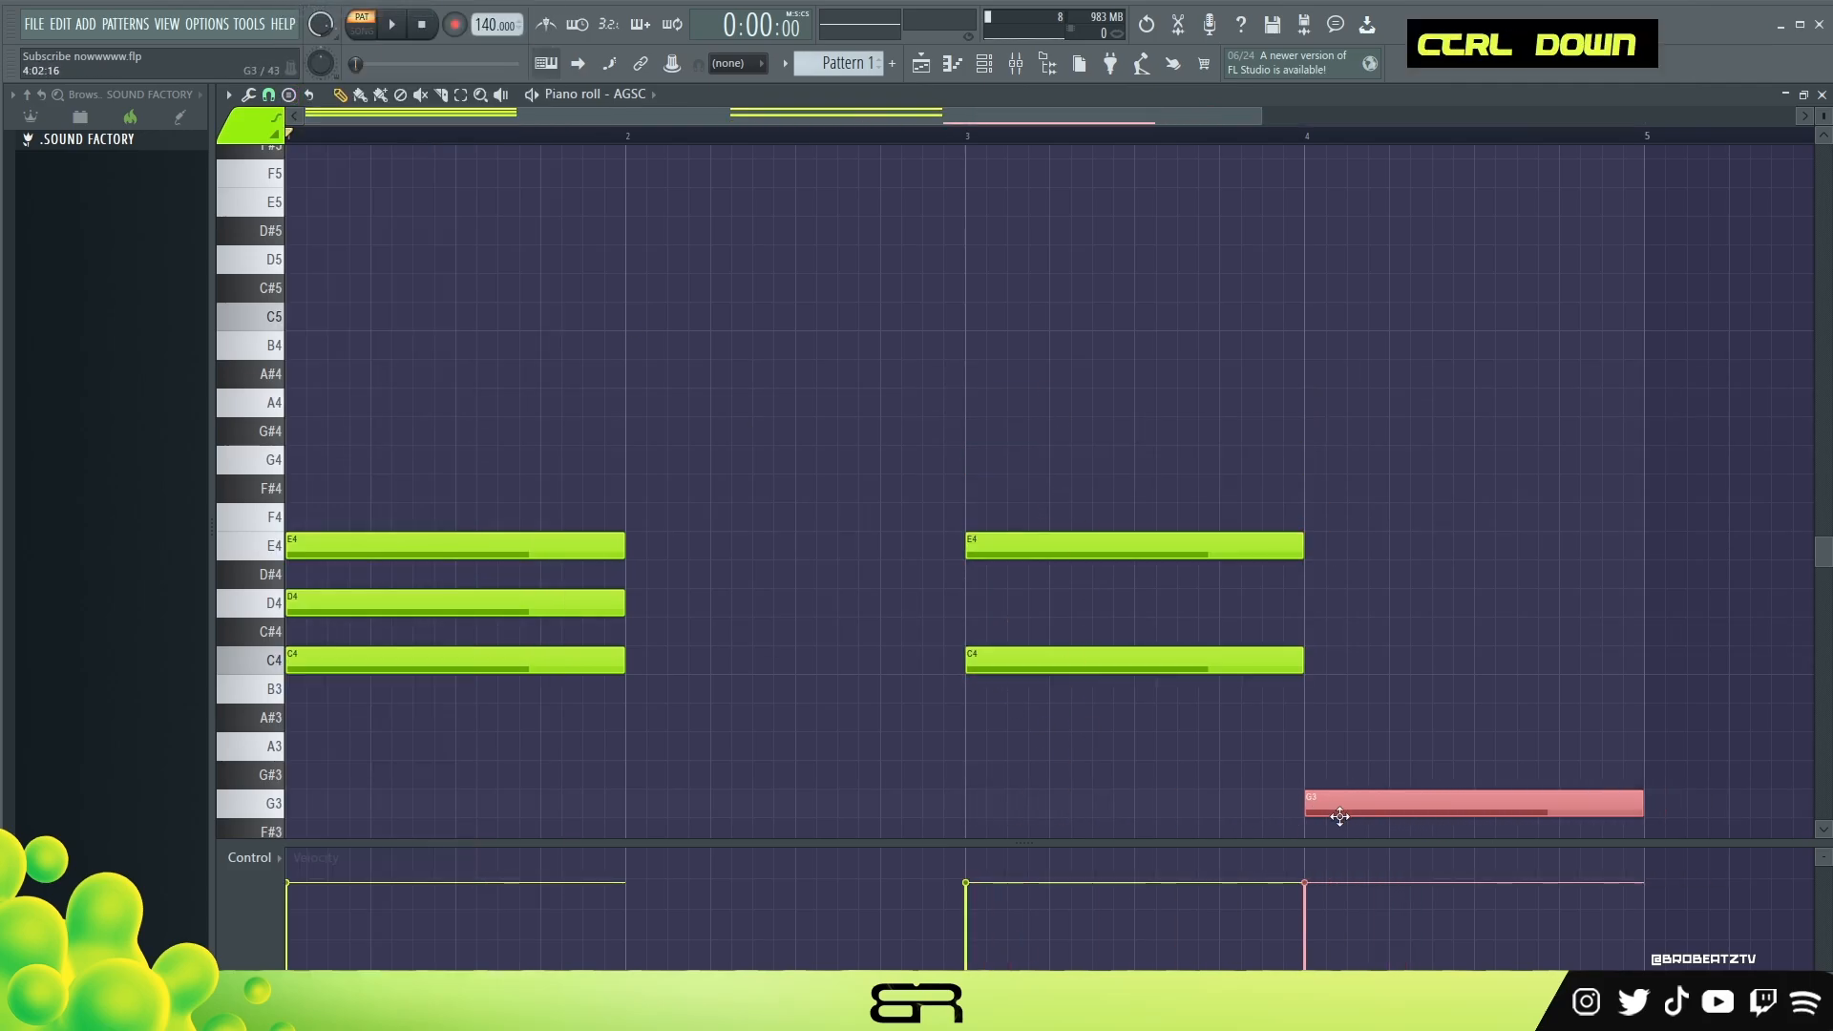
# Shorten the C4, E4 and G3 notes in bars 3 and 4 to half a bar, with E4 following C4.
pyautogui.moveTo(1300, 660); pyautogui.dragTo(1133, 659)
pyautogui.moveTo(1275, 548)
pyautogui.mouseDown()
pyautogui.moveTo(1444, 554)
pyautogui.moveTo(1303, 549)
pyautogui.mouseUp()
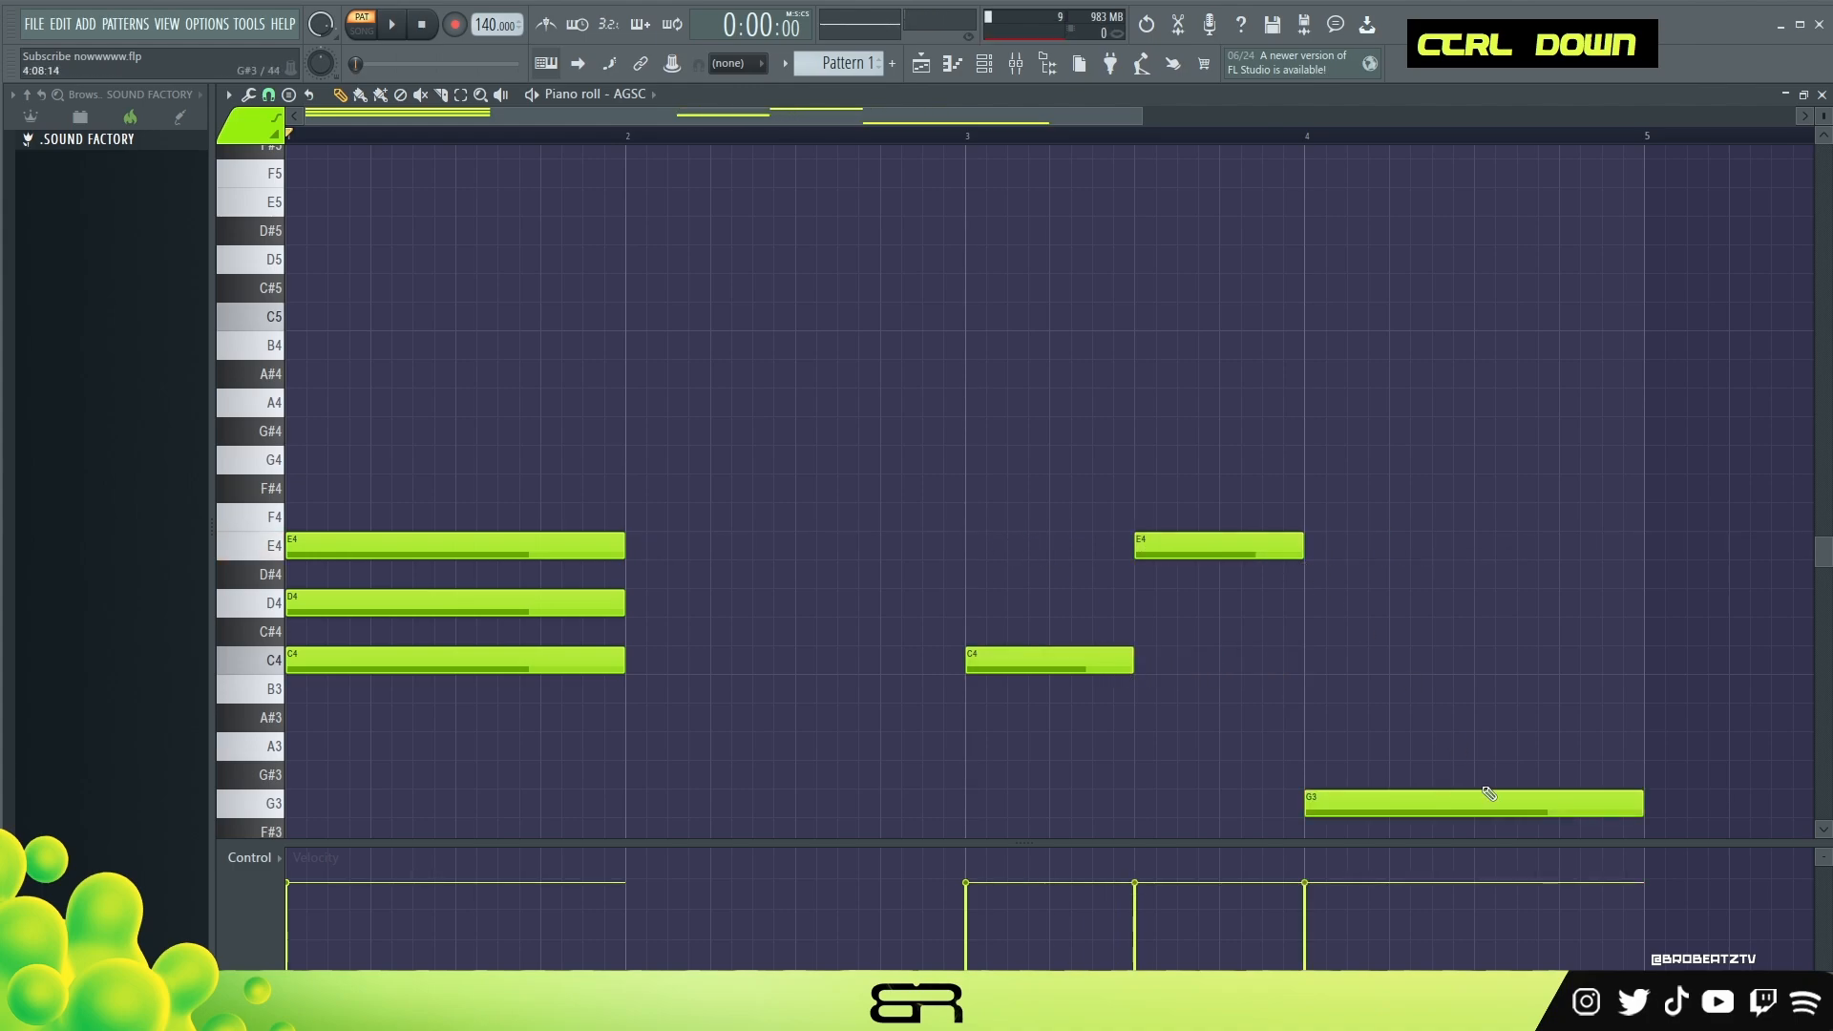
pyautogui.moveTo(1641, 802); pyautogui.dragTo(1475, 802)
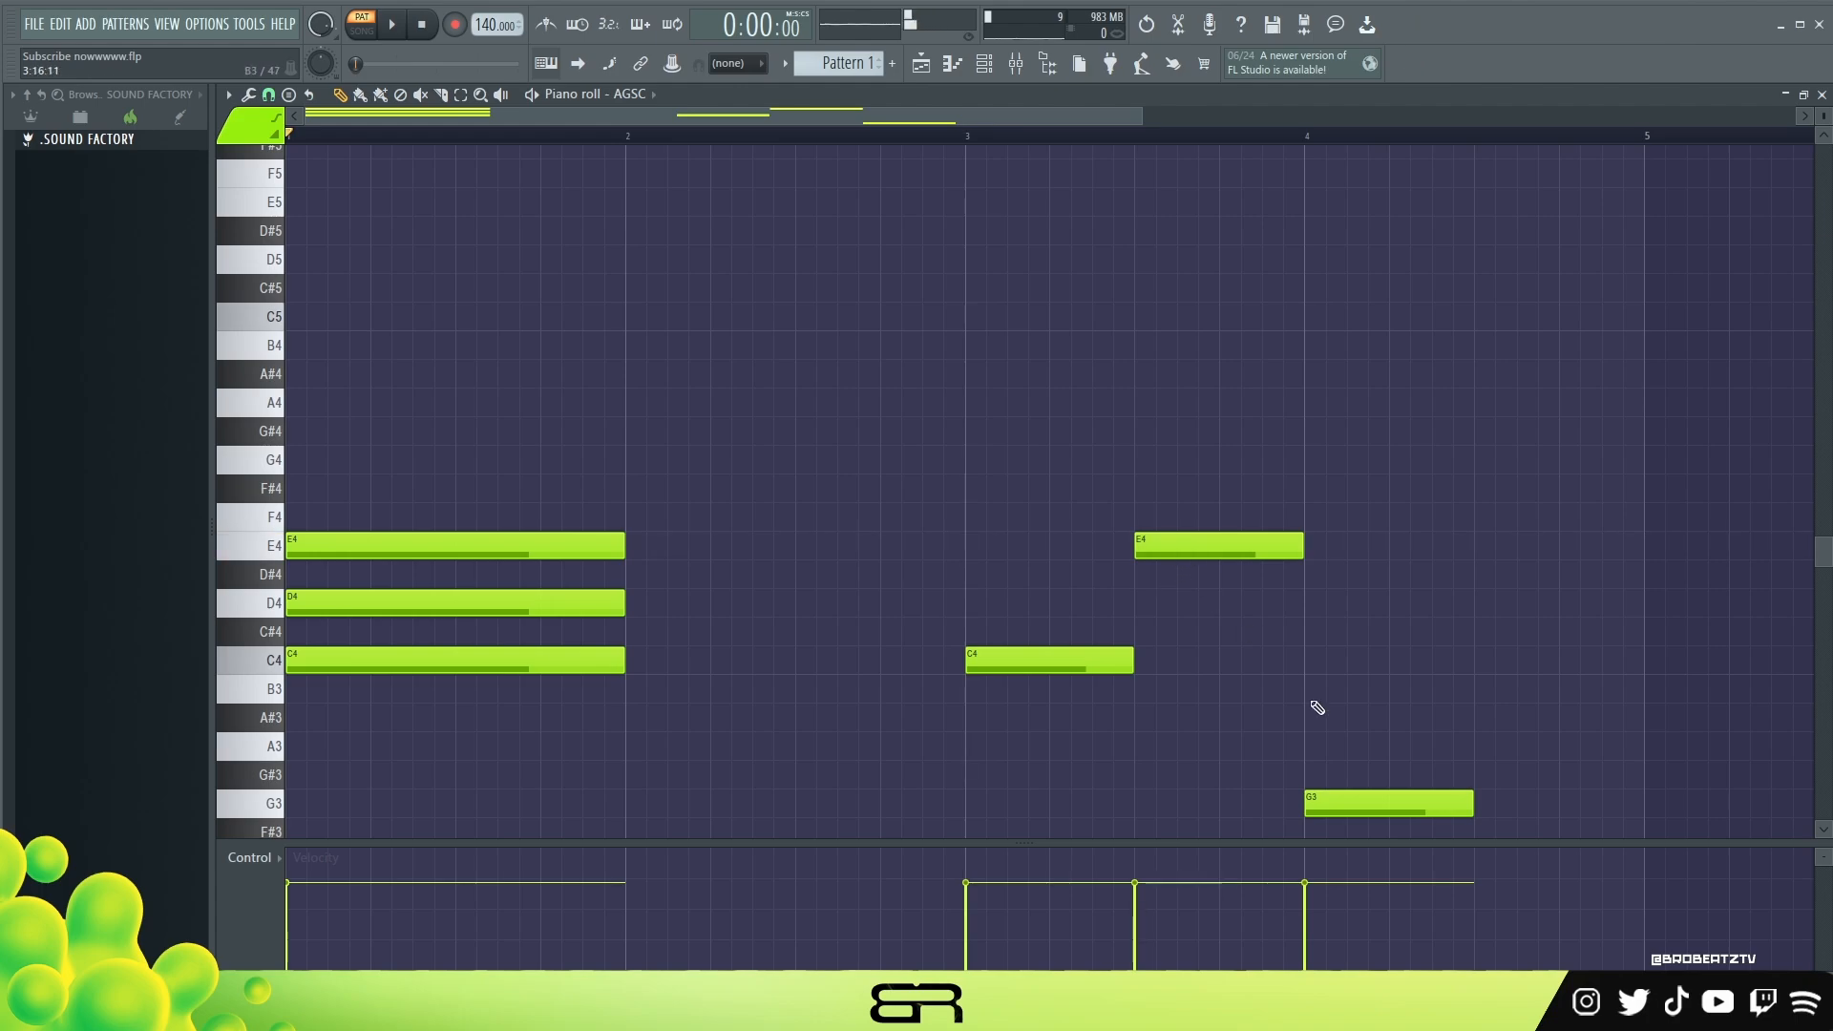
# Add a half-bar A3 note in the second half of bar 4.
pyautogui.click(1497, 737)
pyautogui.moveTo(1498, 733); pyautogui.dragTo(1477, 735)
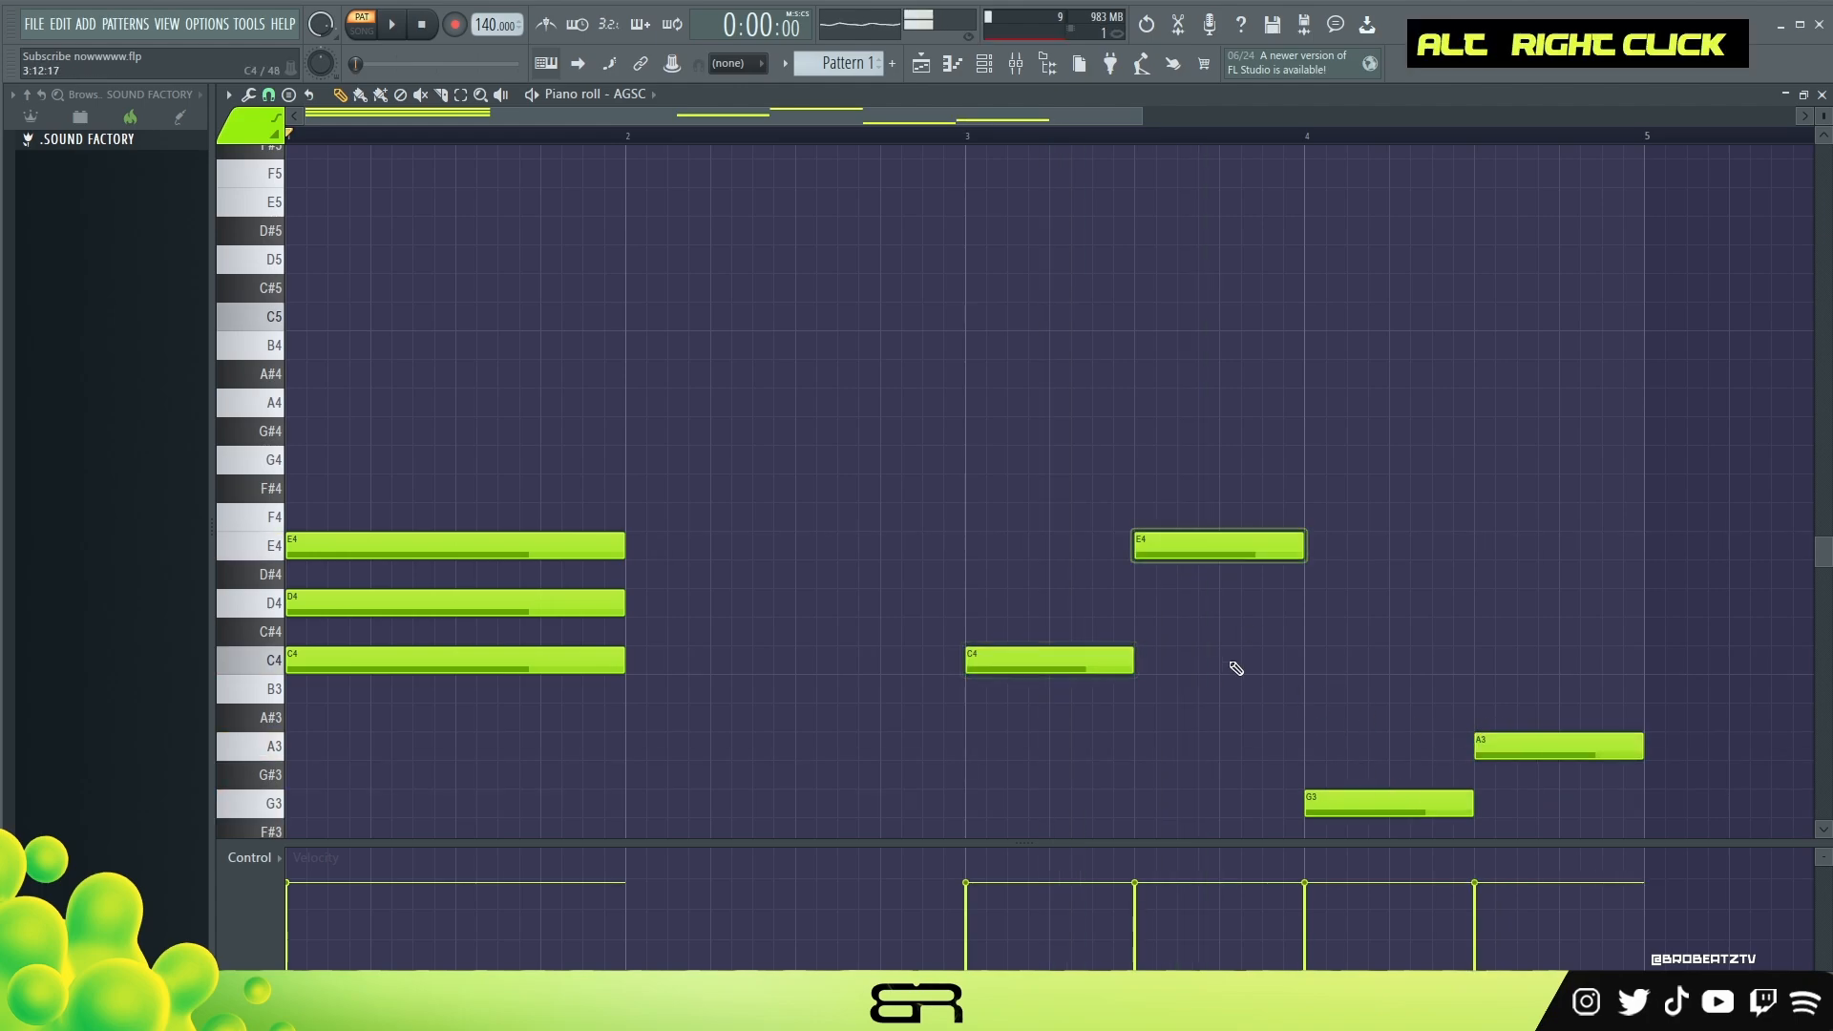
pyautogui.keyDown('alt'); pyautogui.rightClick(1530, 741); pyautogui.keyUp('alt')
# Delete all the example notes in bars 3 and 4.
pyautogui.rightClick(1506, 748)
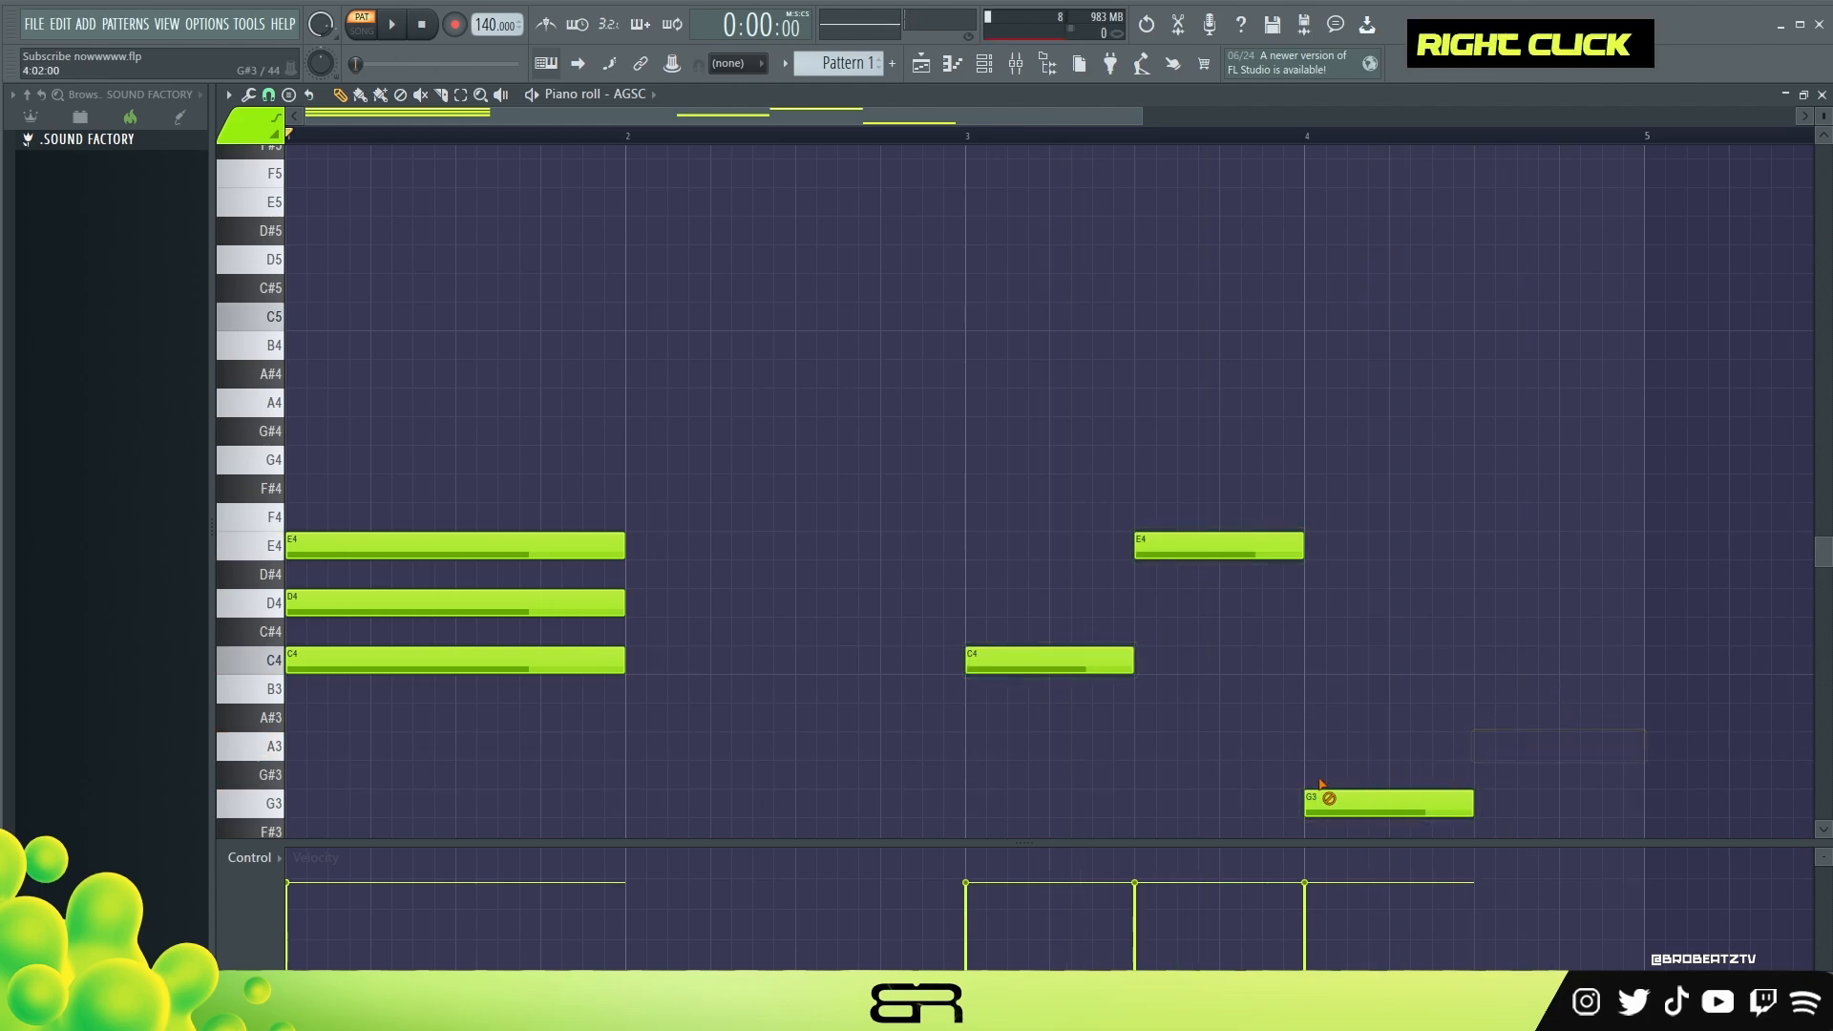
pyautogui.rightClick(1157, 553)
pyautogui.rightClick(1459, 804)
pyautogui.rightClick(1000, 631)
# Spread the stacked notes over time by moving D4 to bar 2 and E4 to bar 3.
pyautogui.keyDown('ctrl'); pyautogui.moveTo(431, 474); pyautogui.dragTo(386, 590); pyautogui.keyUp('ctrl')
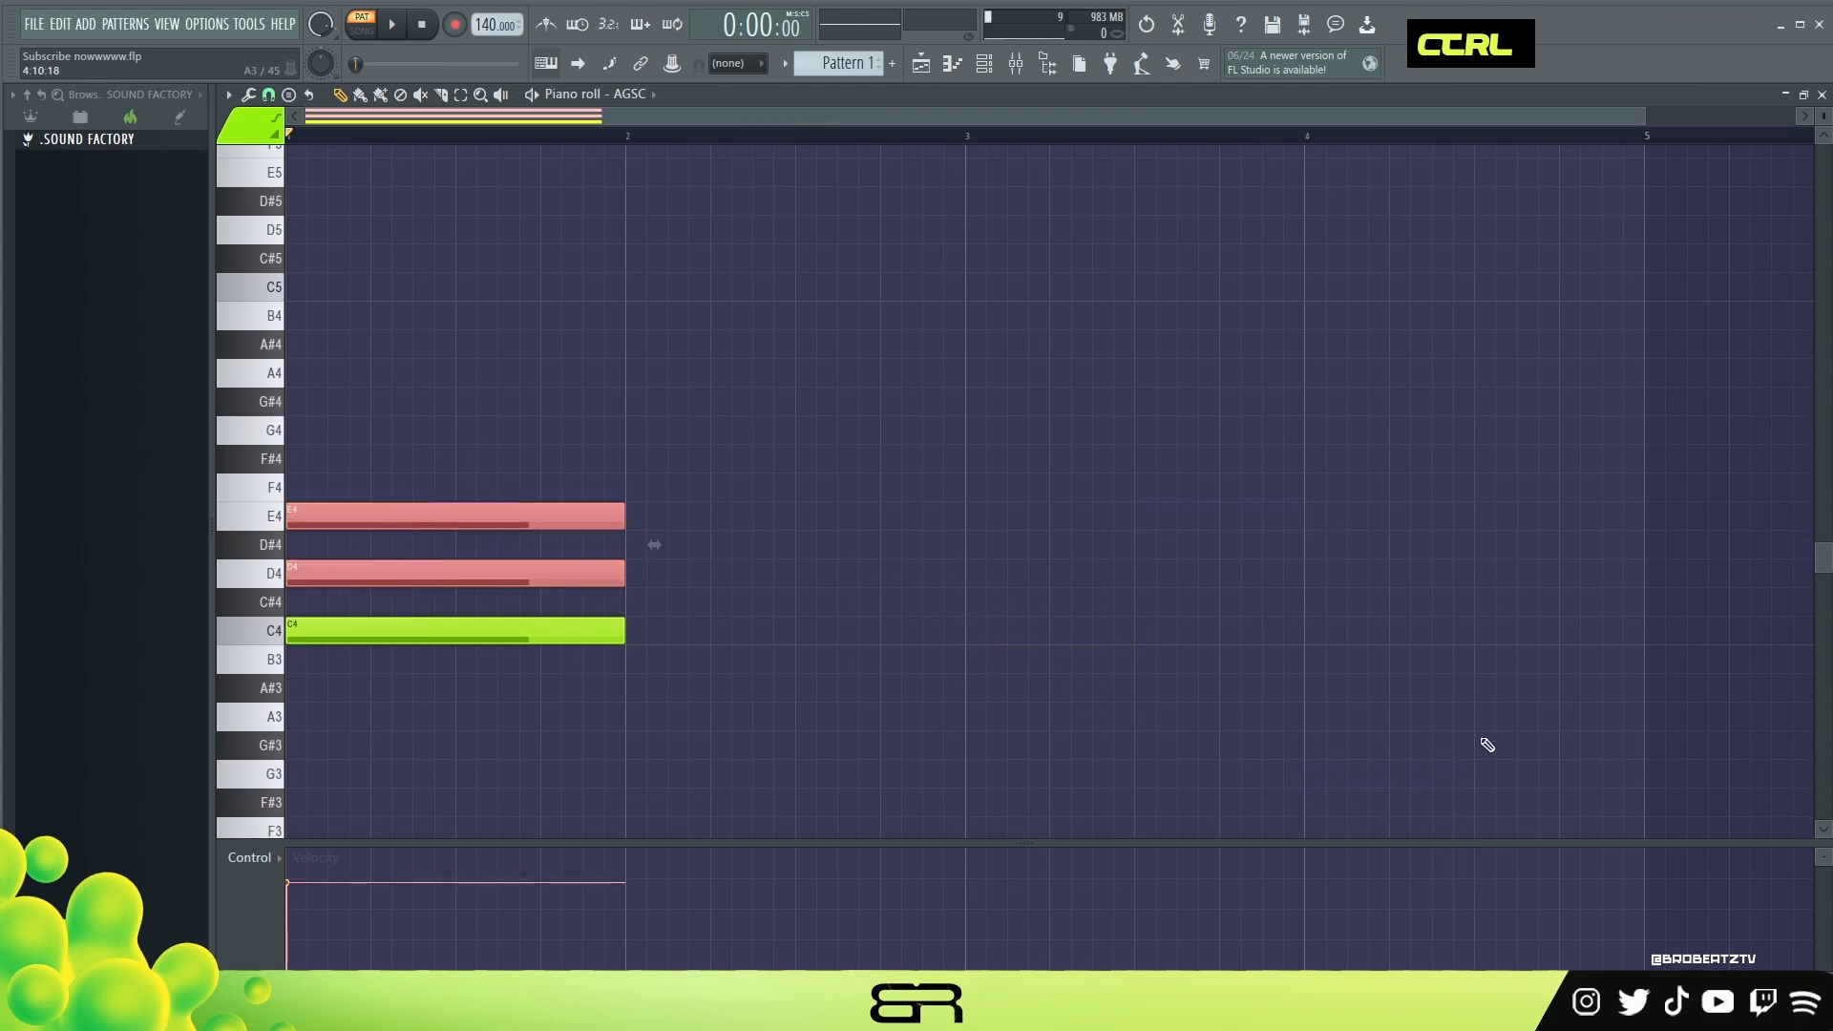
pyautogui.moveTo(348, 571); pyautogui.dragTo(688, 581)
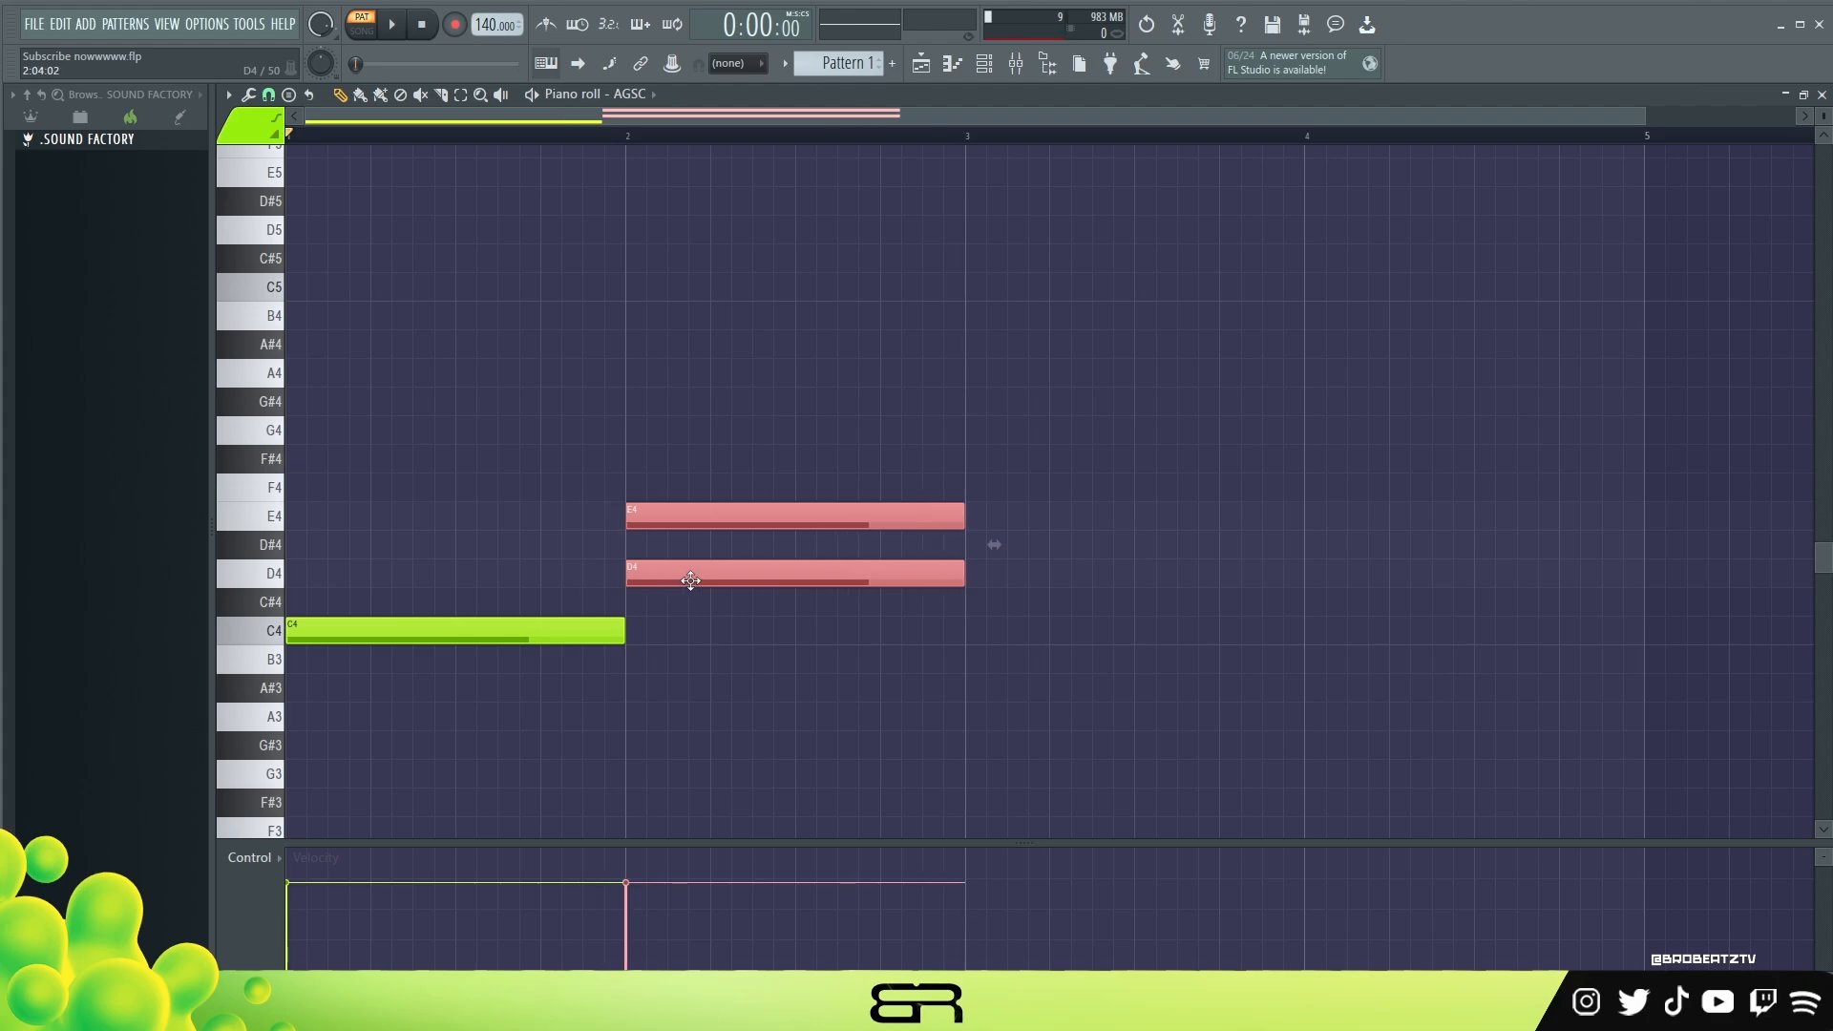
pyautogui.rightClick(714, 612)
pyautogui.moveTo(679, 515); pyautogui.dragTo(1020, 515)
# Copy the one-bar D4 note from bar 2 into bar 4.
pyautogui.keyDown('shift'); pyautogui.moveTo(711, 572); pyautogui.dragTo(1386, 604); pyautogui.keyUp('shift')
pyautogui.rightClick(794, 733)
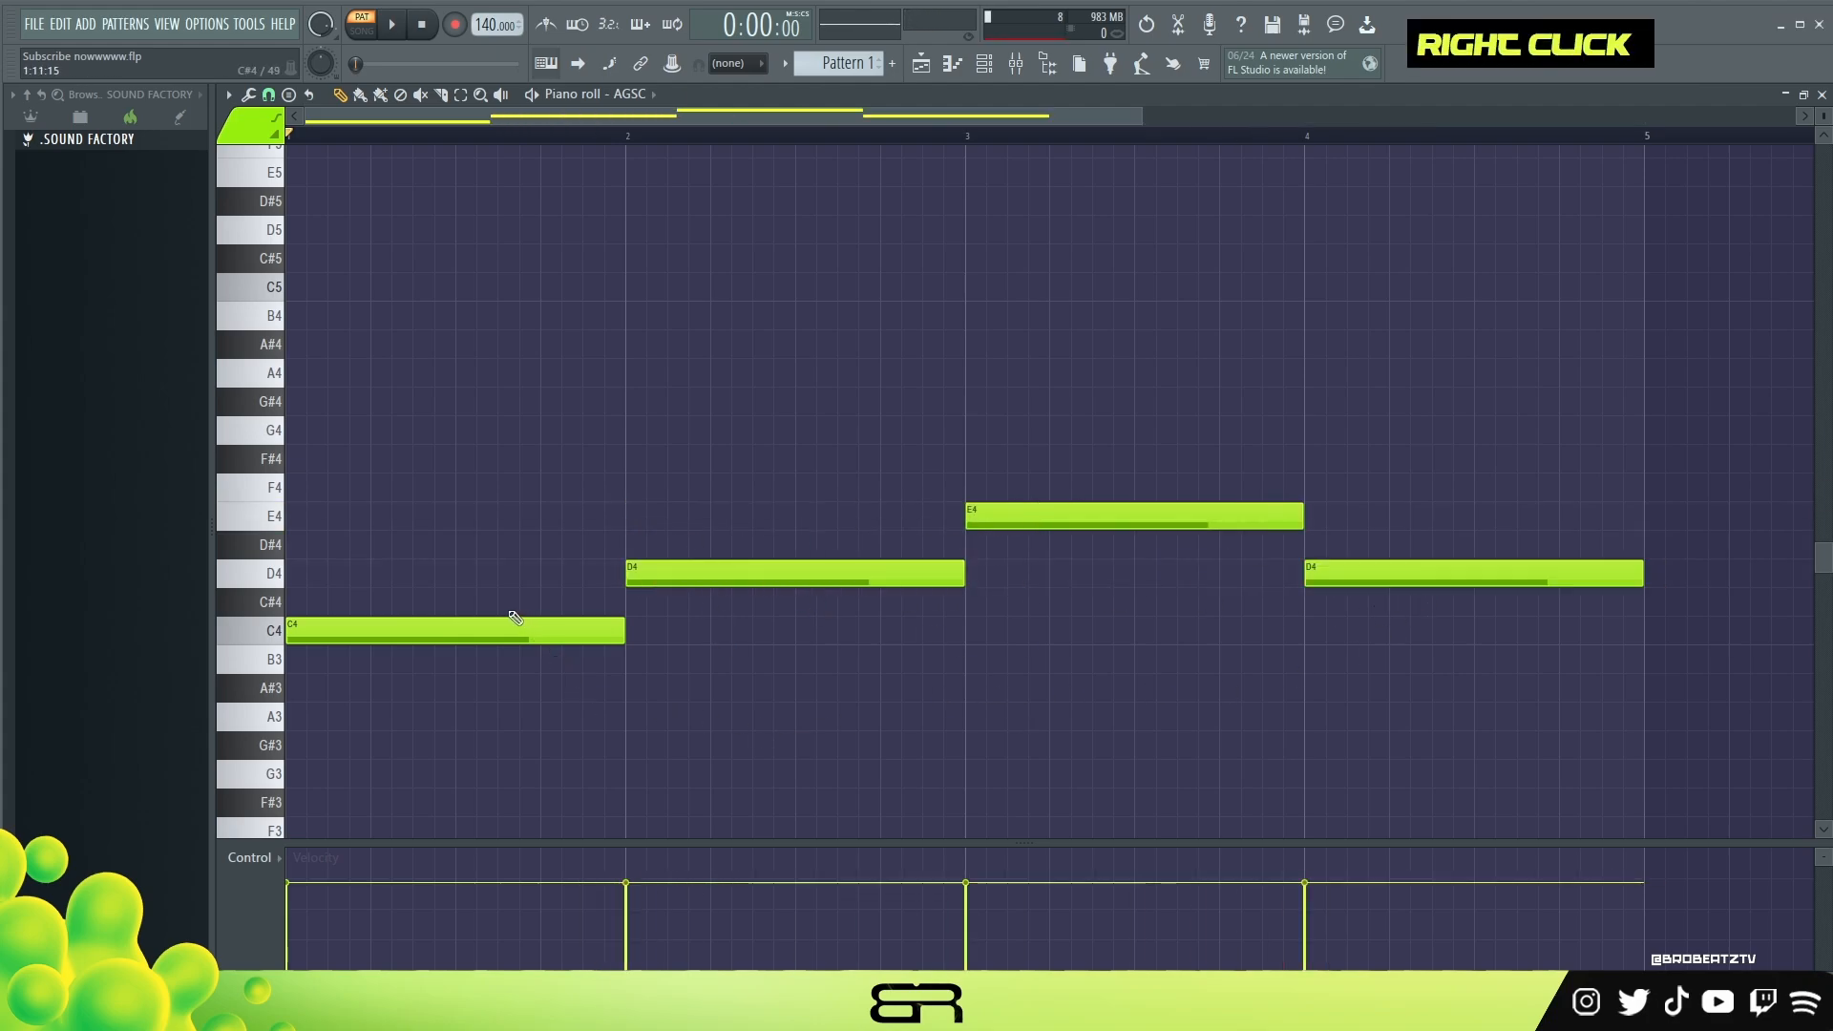
pyautogui.keyDown('alt'); pyautogui.rightClick(1451, 573); pyautogui.keyUp('alt')
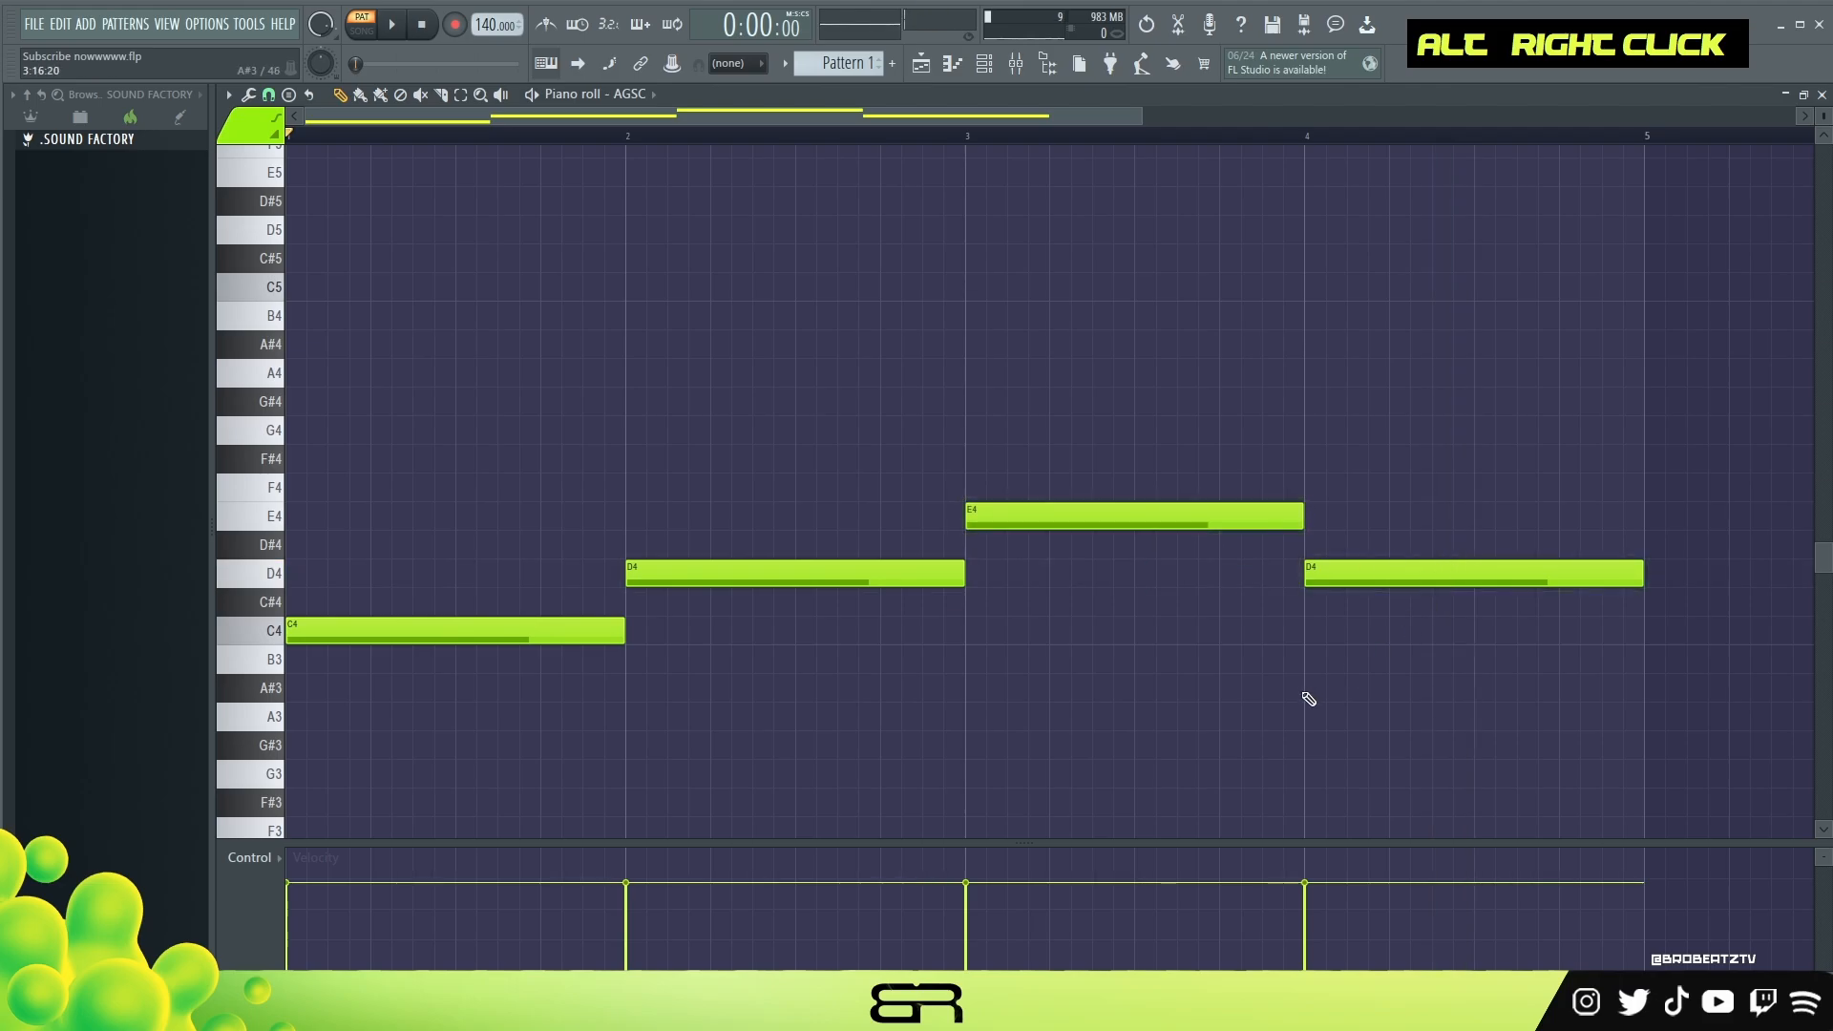
# Shorten all notes to one beat and repeat each one four times to fill its bar.
pyautogui.hotkey('ctrl', 'a')
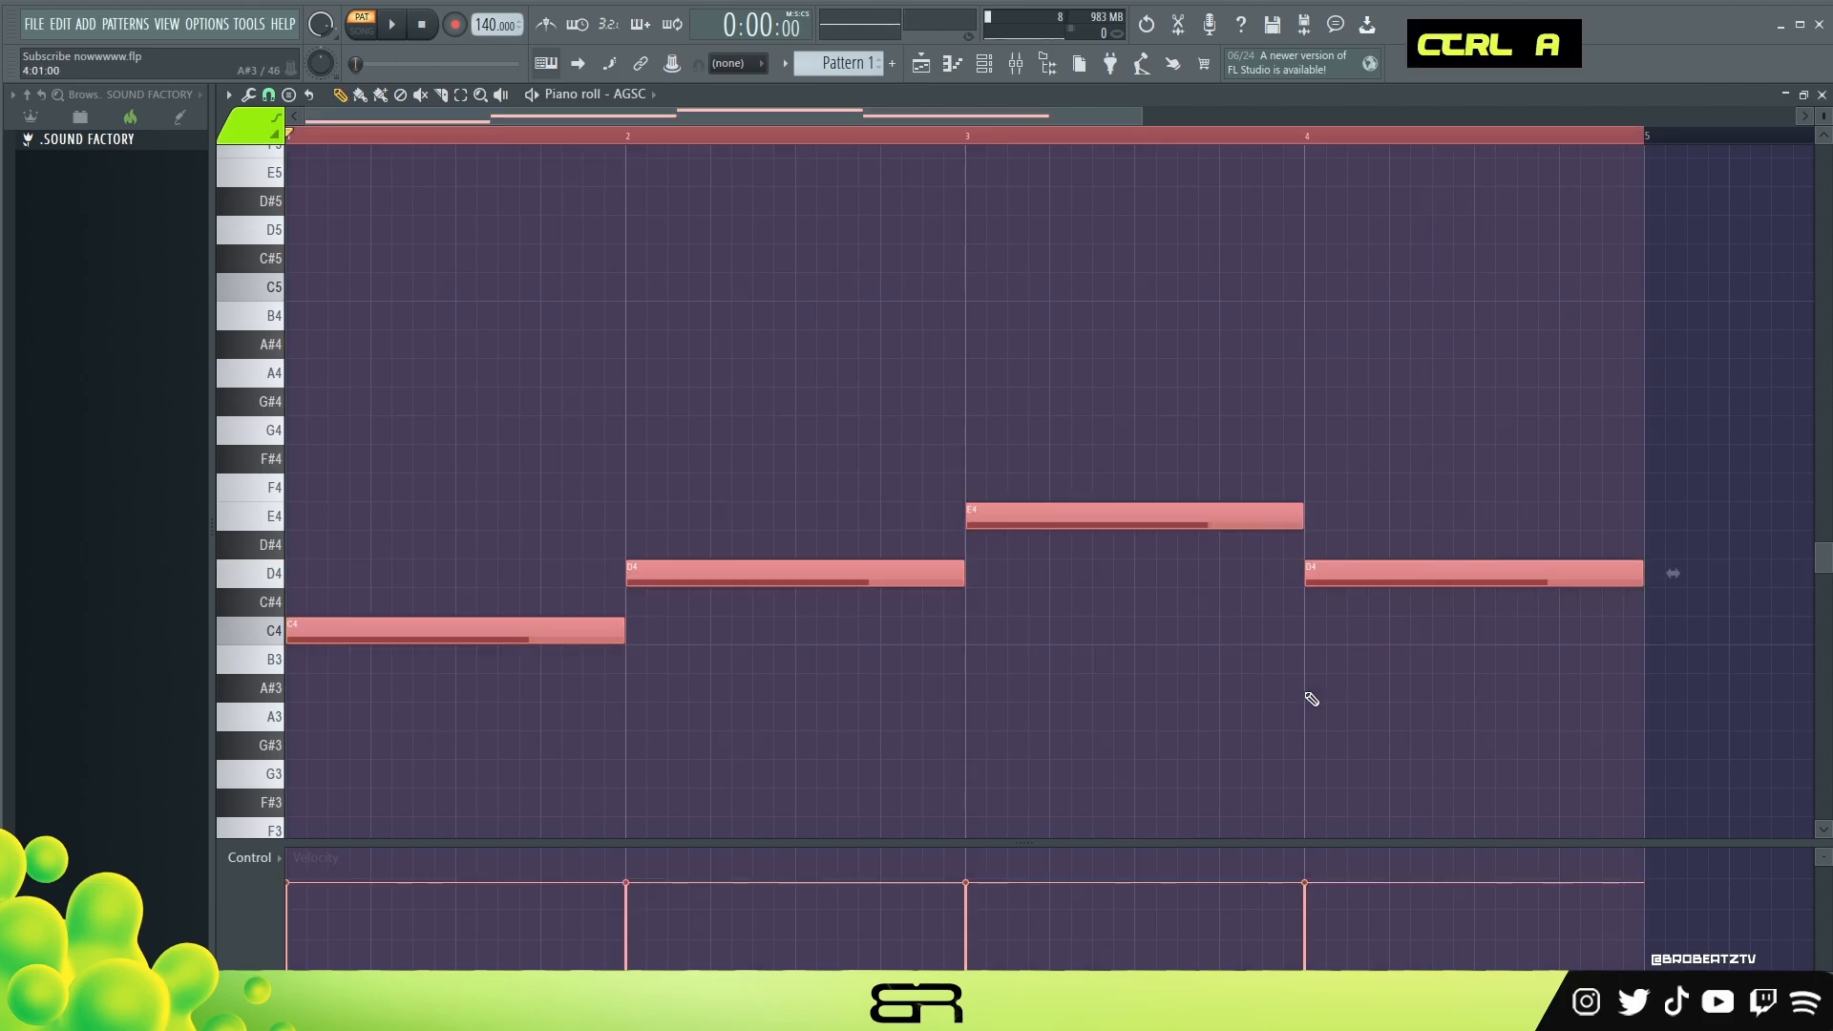
pyautogui.moveTo(1639, 583); pyautogui.dragTo(1393, 599)
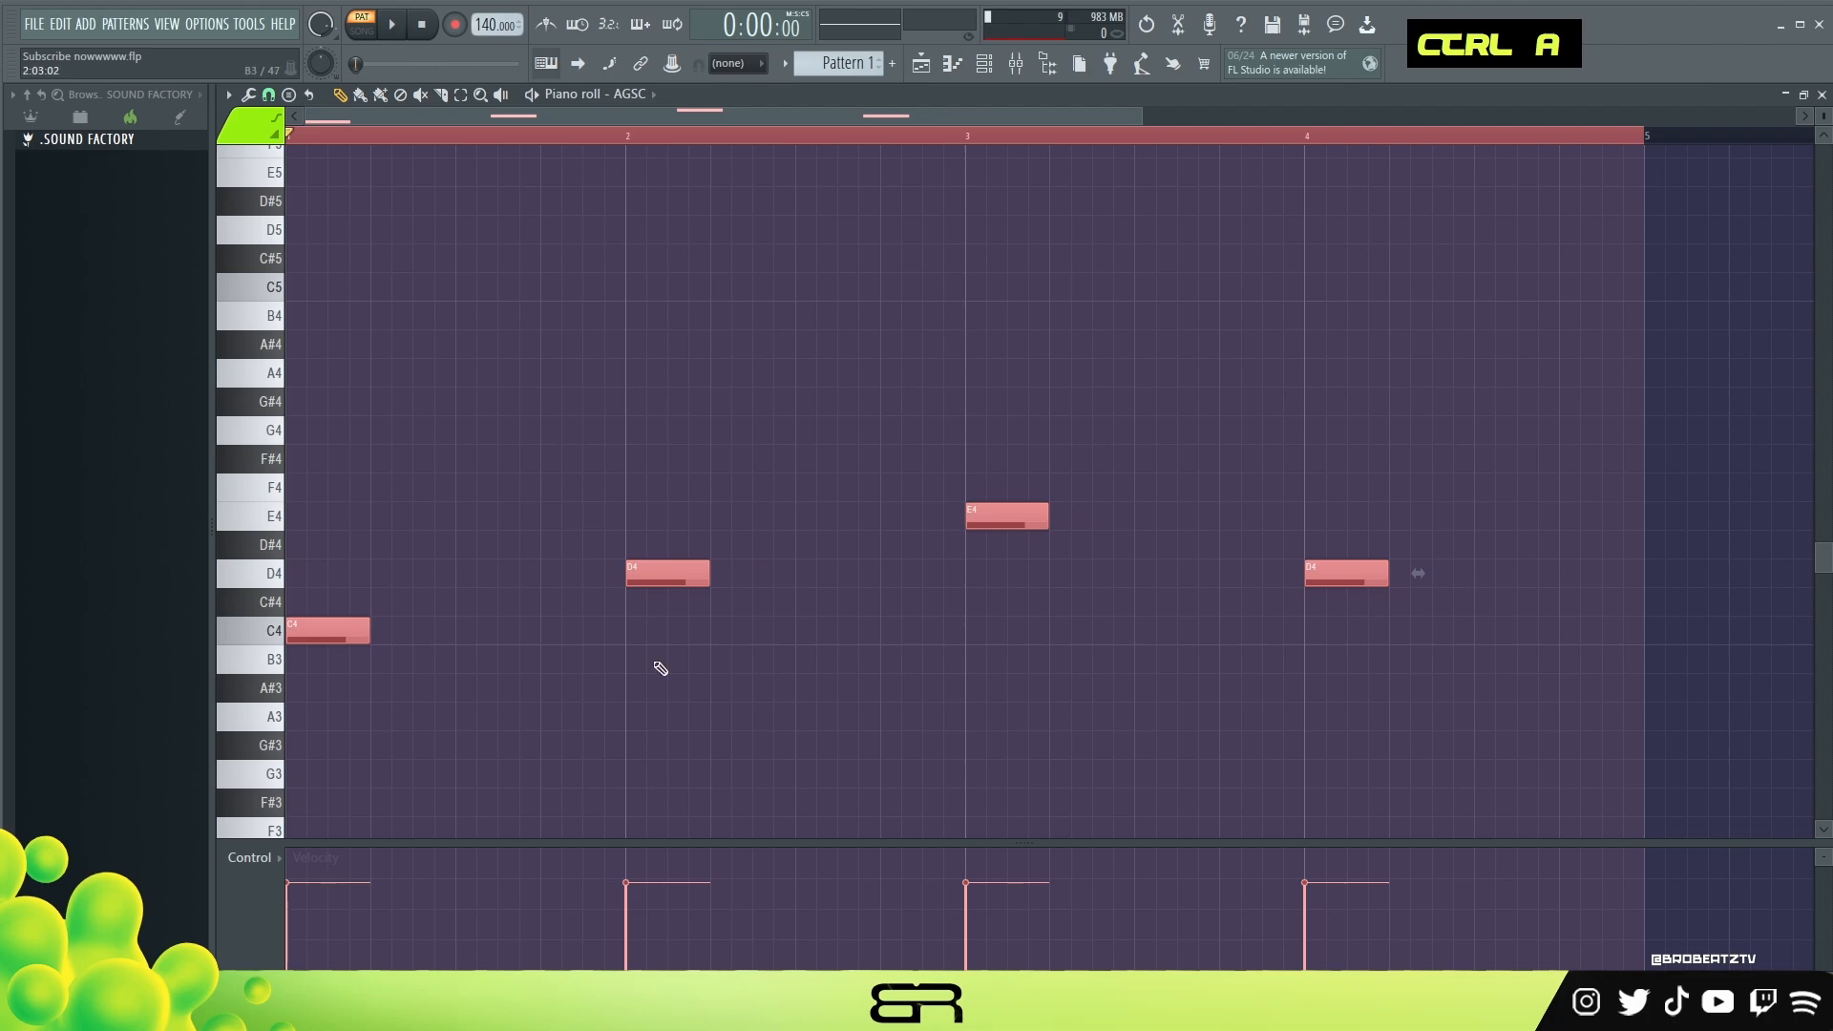
pyautogui.moveTo(330, 632); pyautogui.dragTo(593, 646)
# Trim every note slightly to a length of 0:03:23 so the repeated notes are separated.
pyautogui.hotkey('ctrl', 'a')
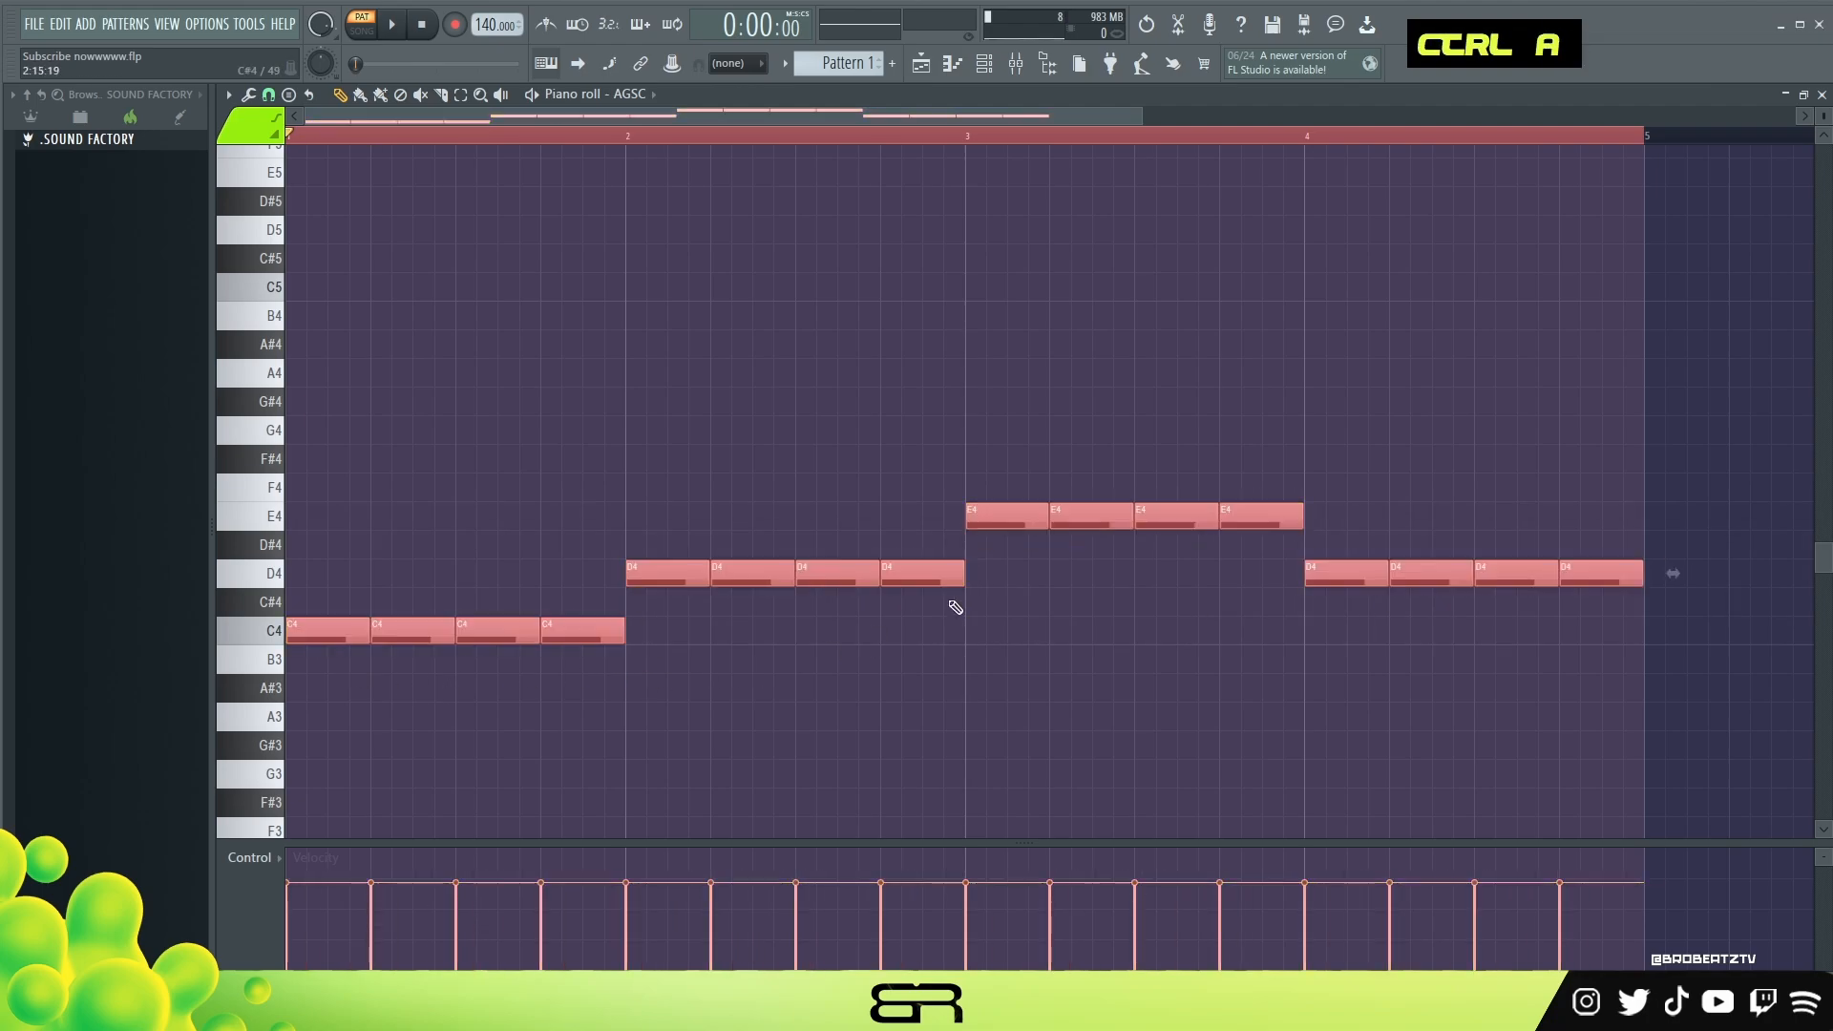
pyautogui.moveTo(967, 574); pyautogui.dragTo(964, 574)
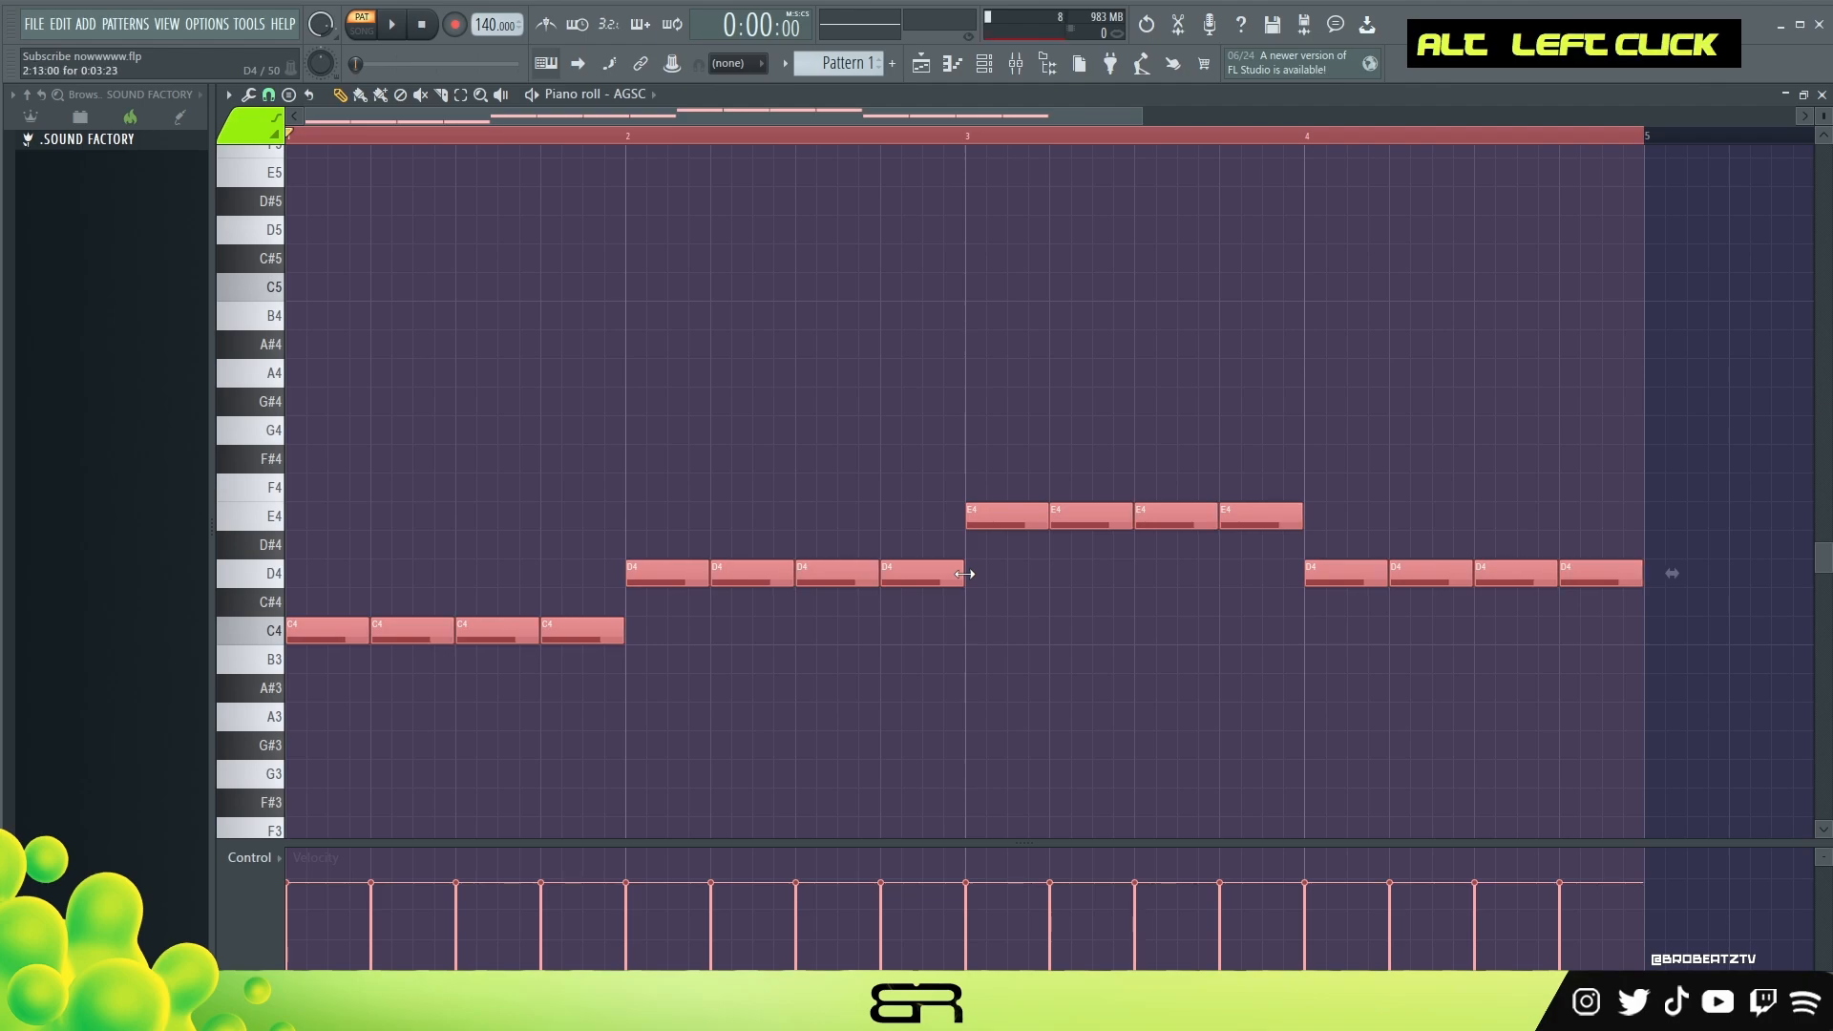
pyautogui.rightClick(418, 212)
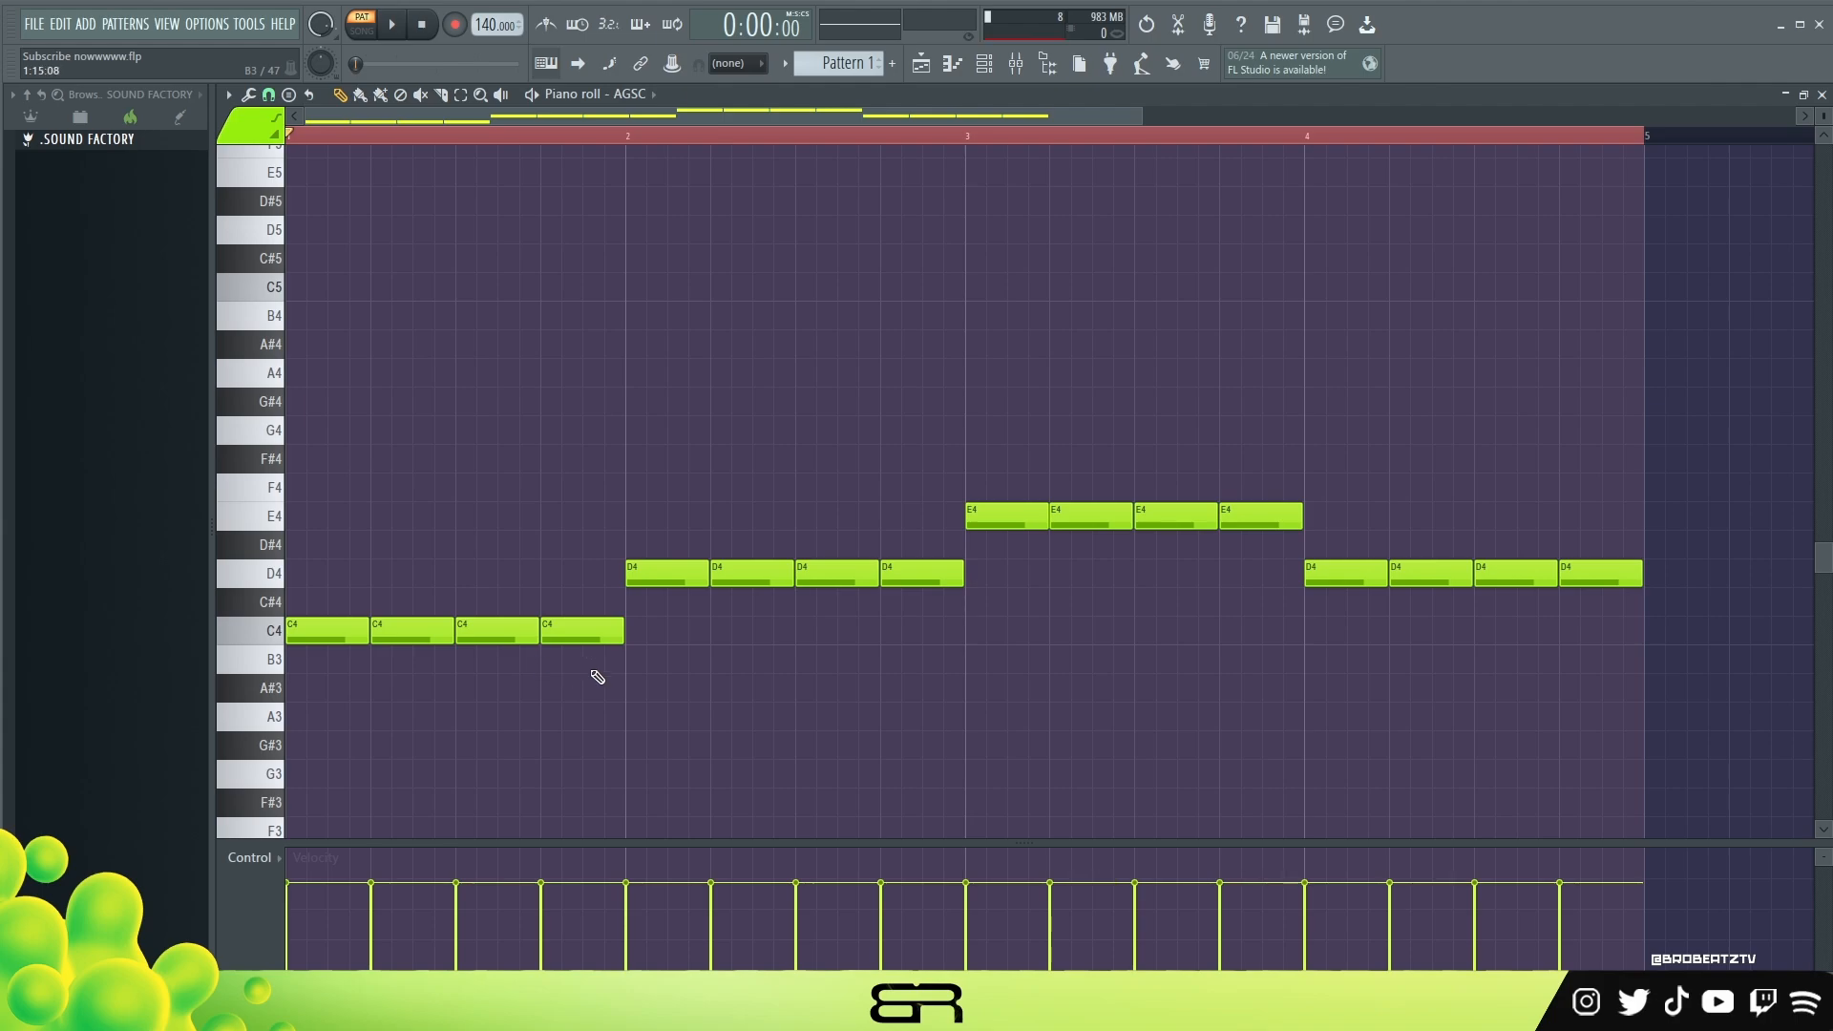
# Play the four-bar pattern to hear the repeated root notes, and clear the selection.
pyautogui.moveTo(1591, 533); pyautogui.dragTo(1555, 585)
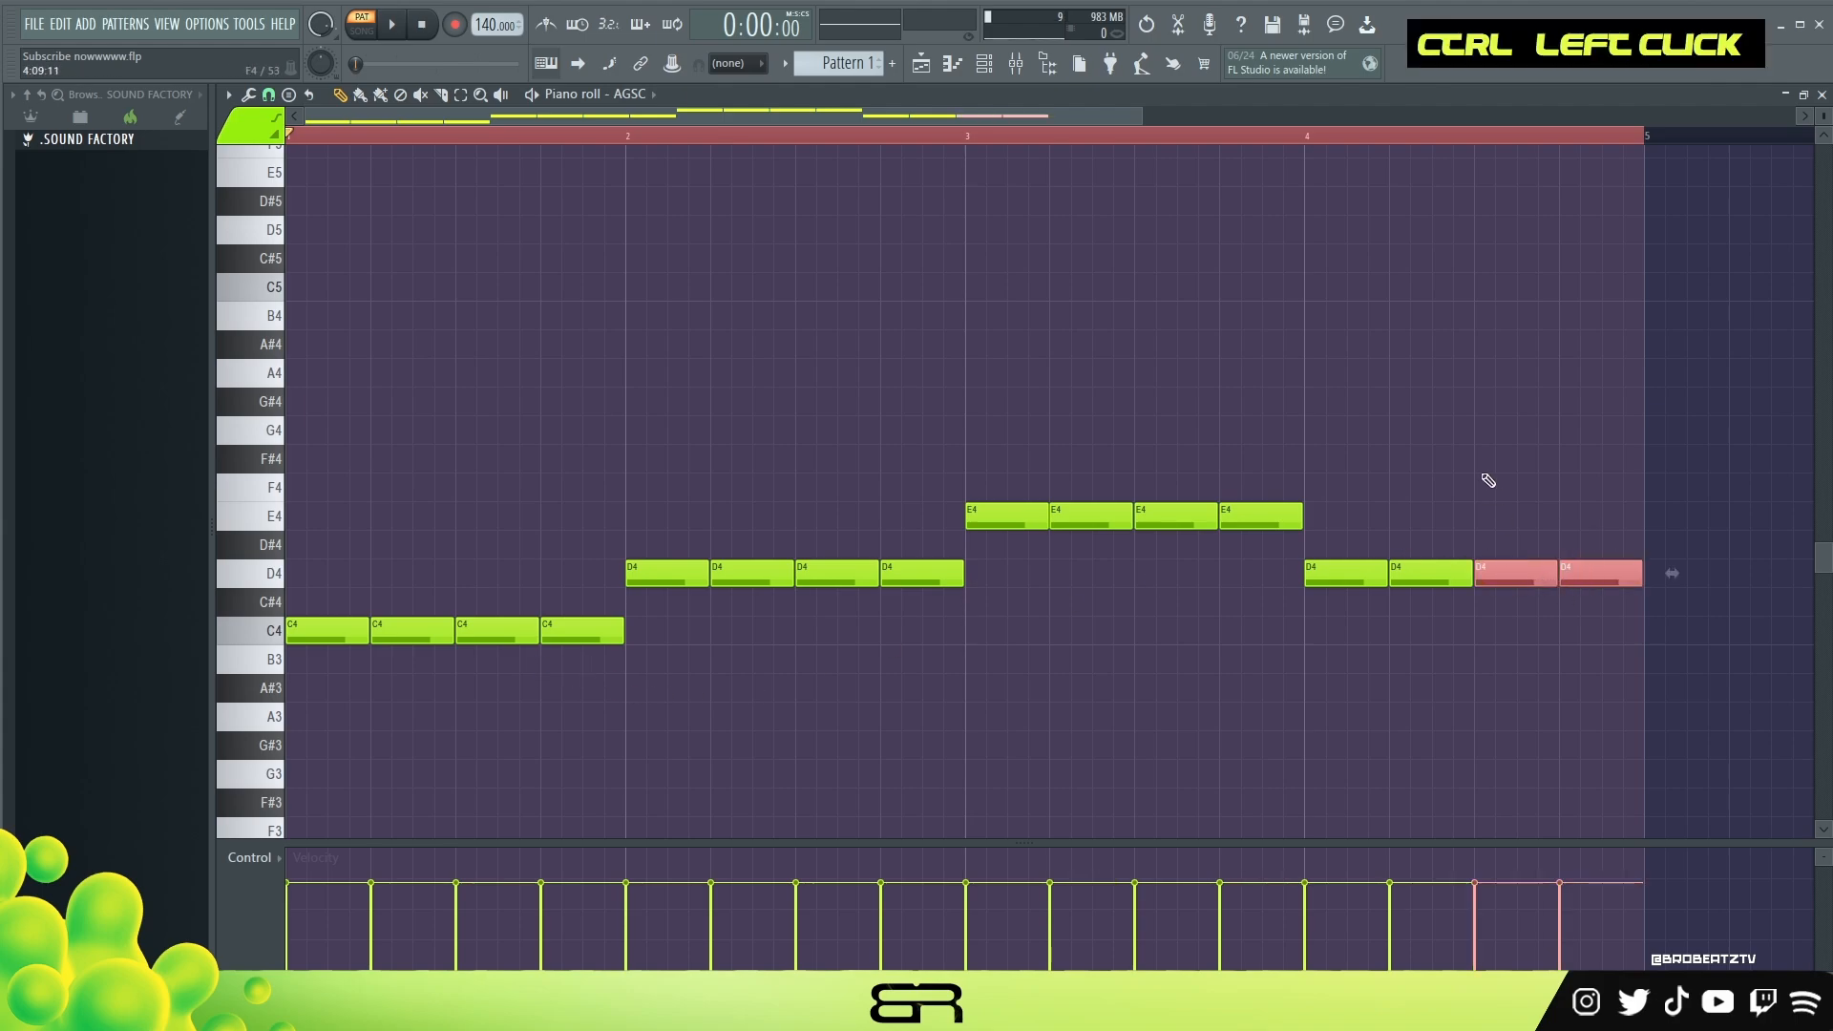
pyautogui.moveTo(1425, 525); pyautogui.dragTo(1428, 619)
pyautogui.press('space')
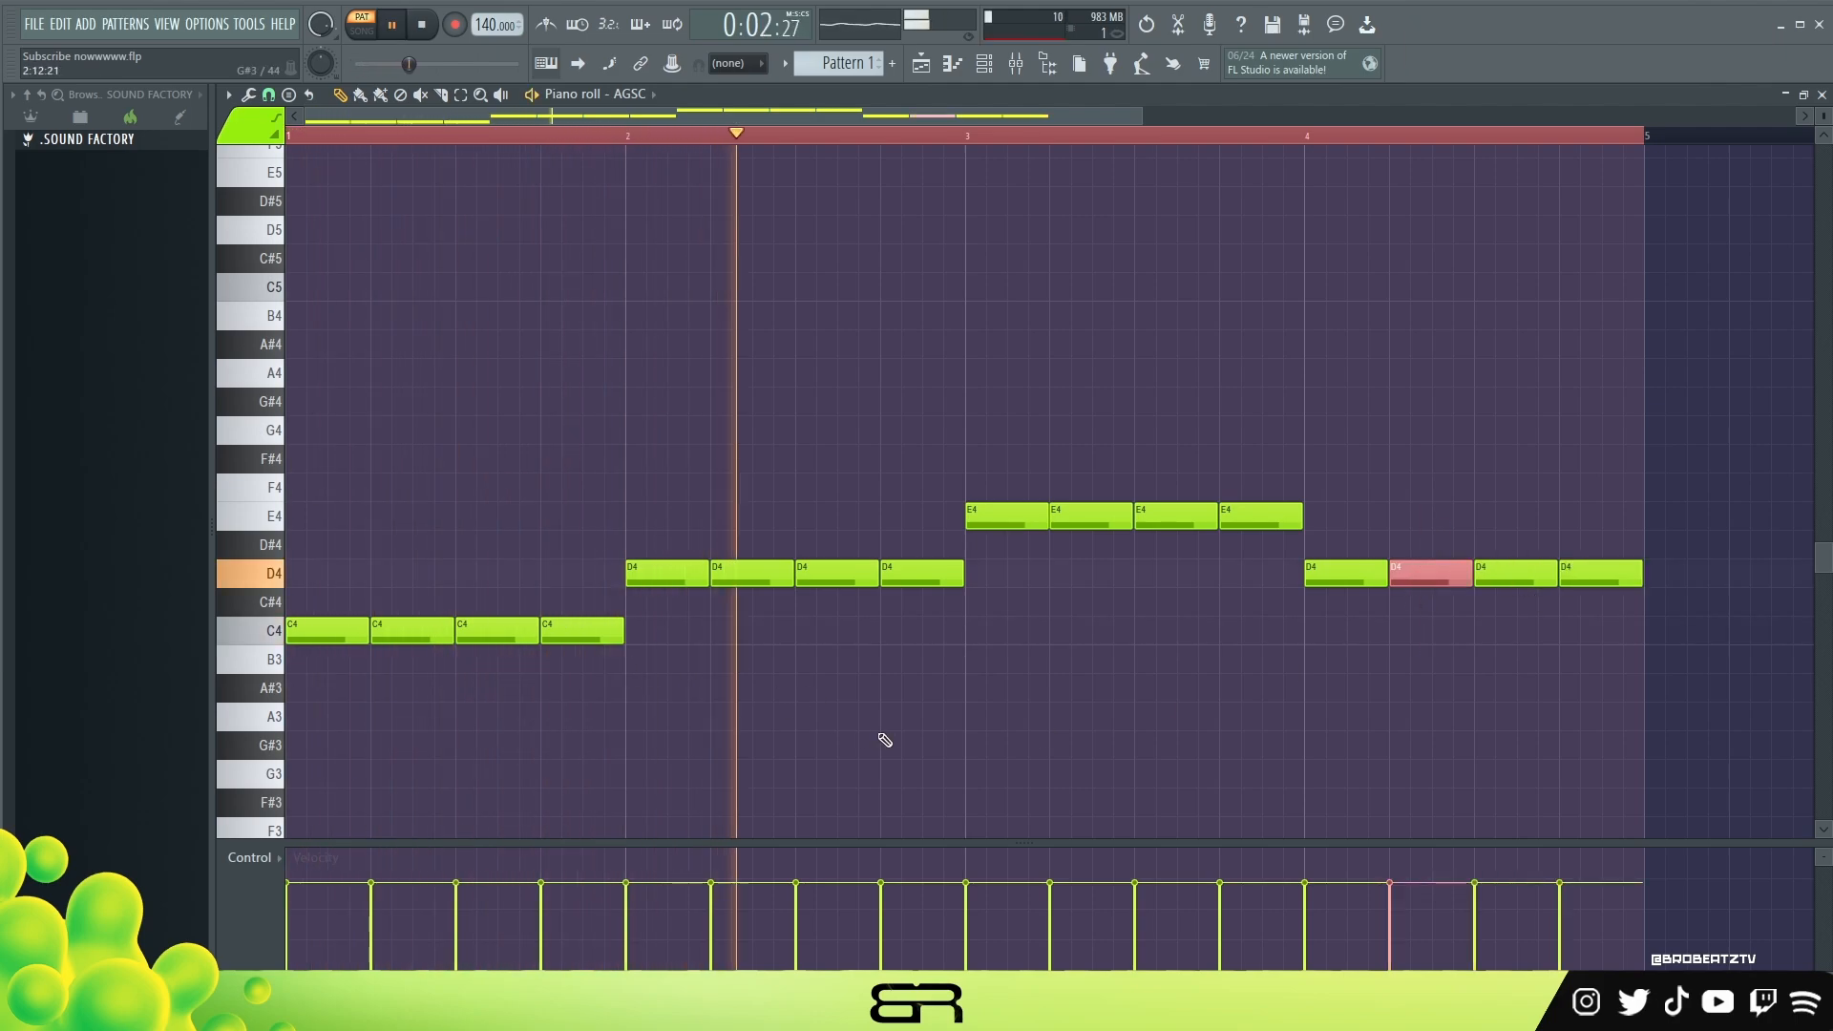
pyautogui.rightClick(945, 717)
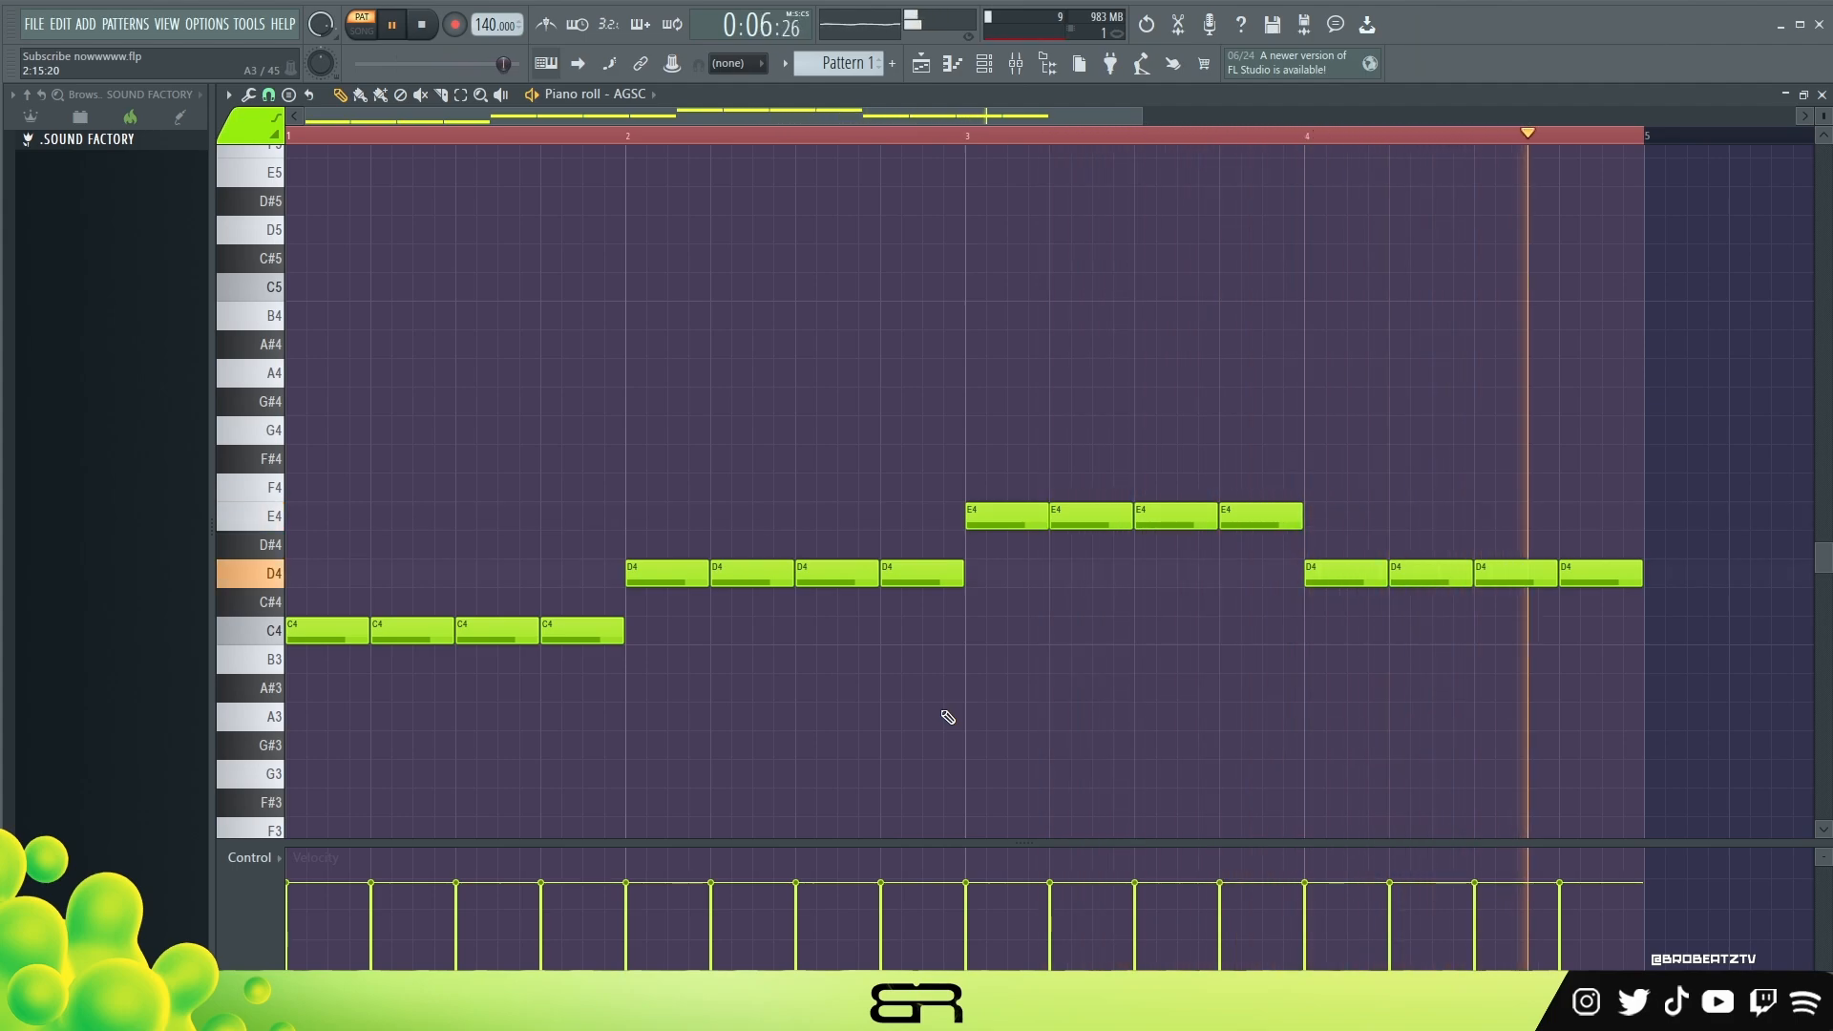
pyautogui.press('space')
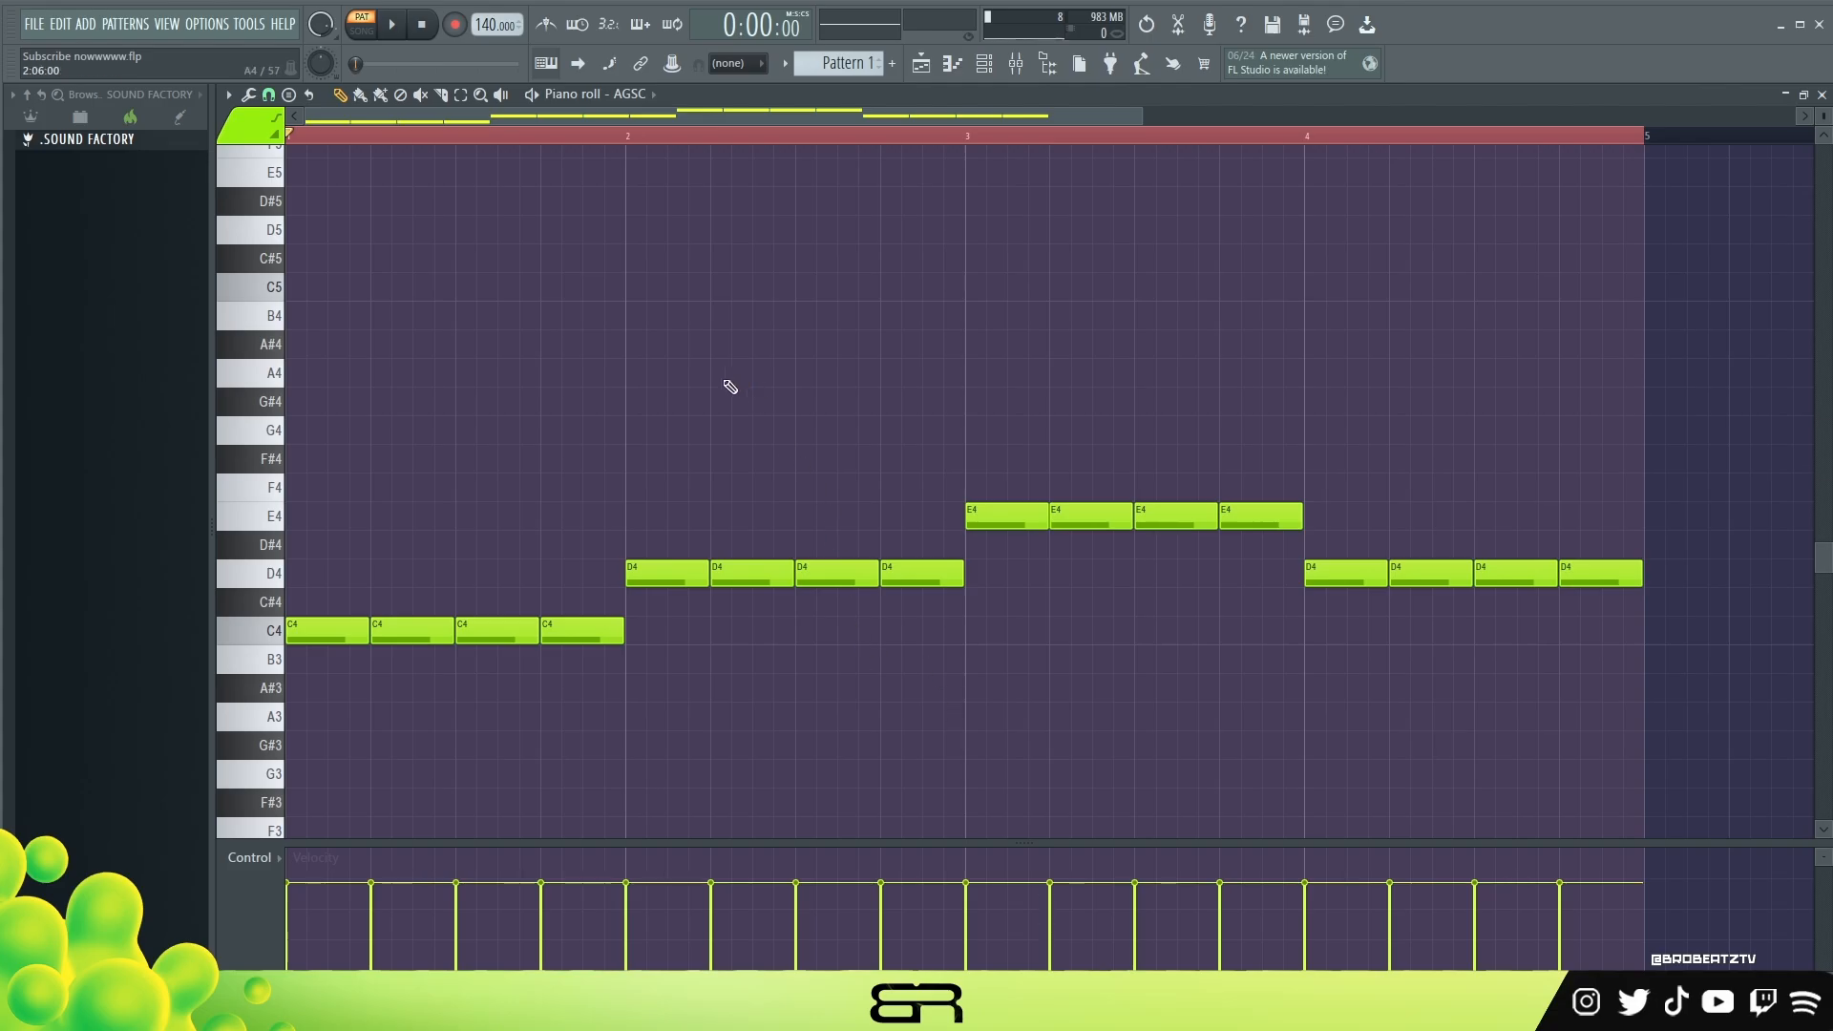
pyautogui.rightClick(588, 507)
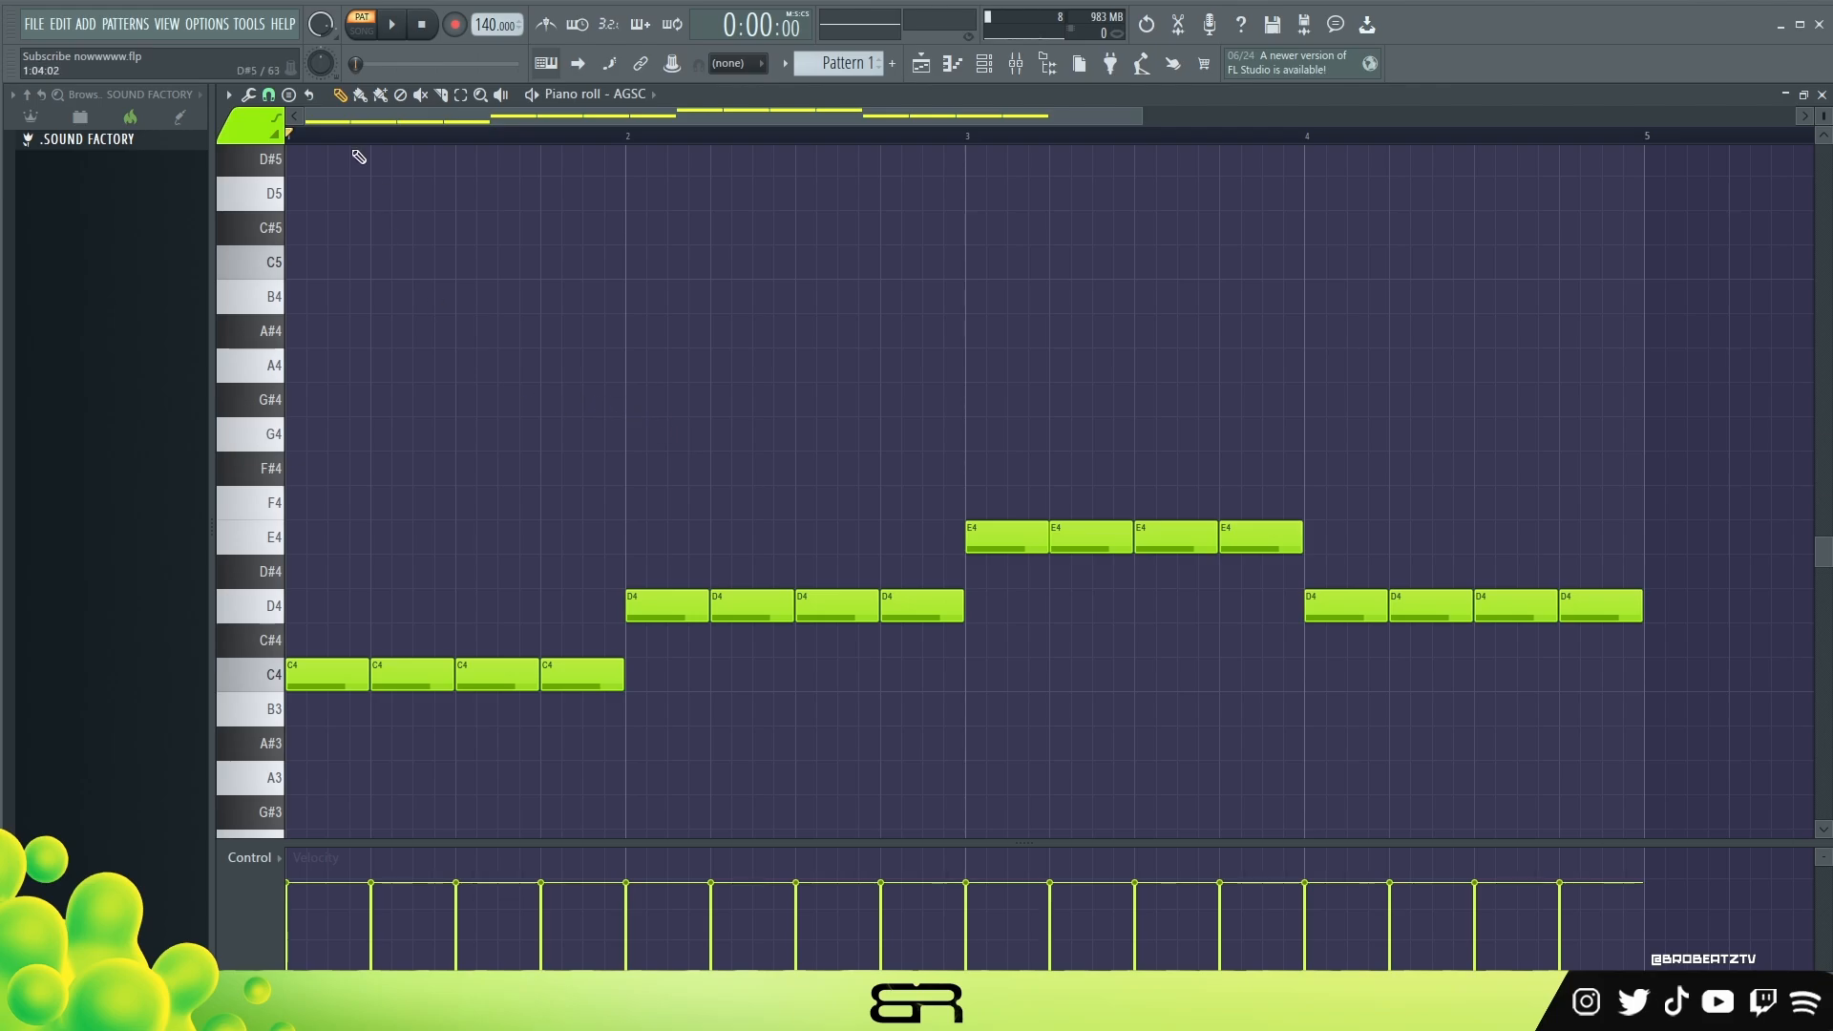
# Stamp a one-beat chord of A4, C#5 and E5 above the root notes near the start of bar 2.
pyautogui.click(290, 97)
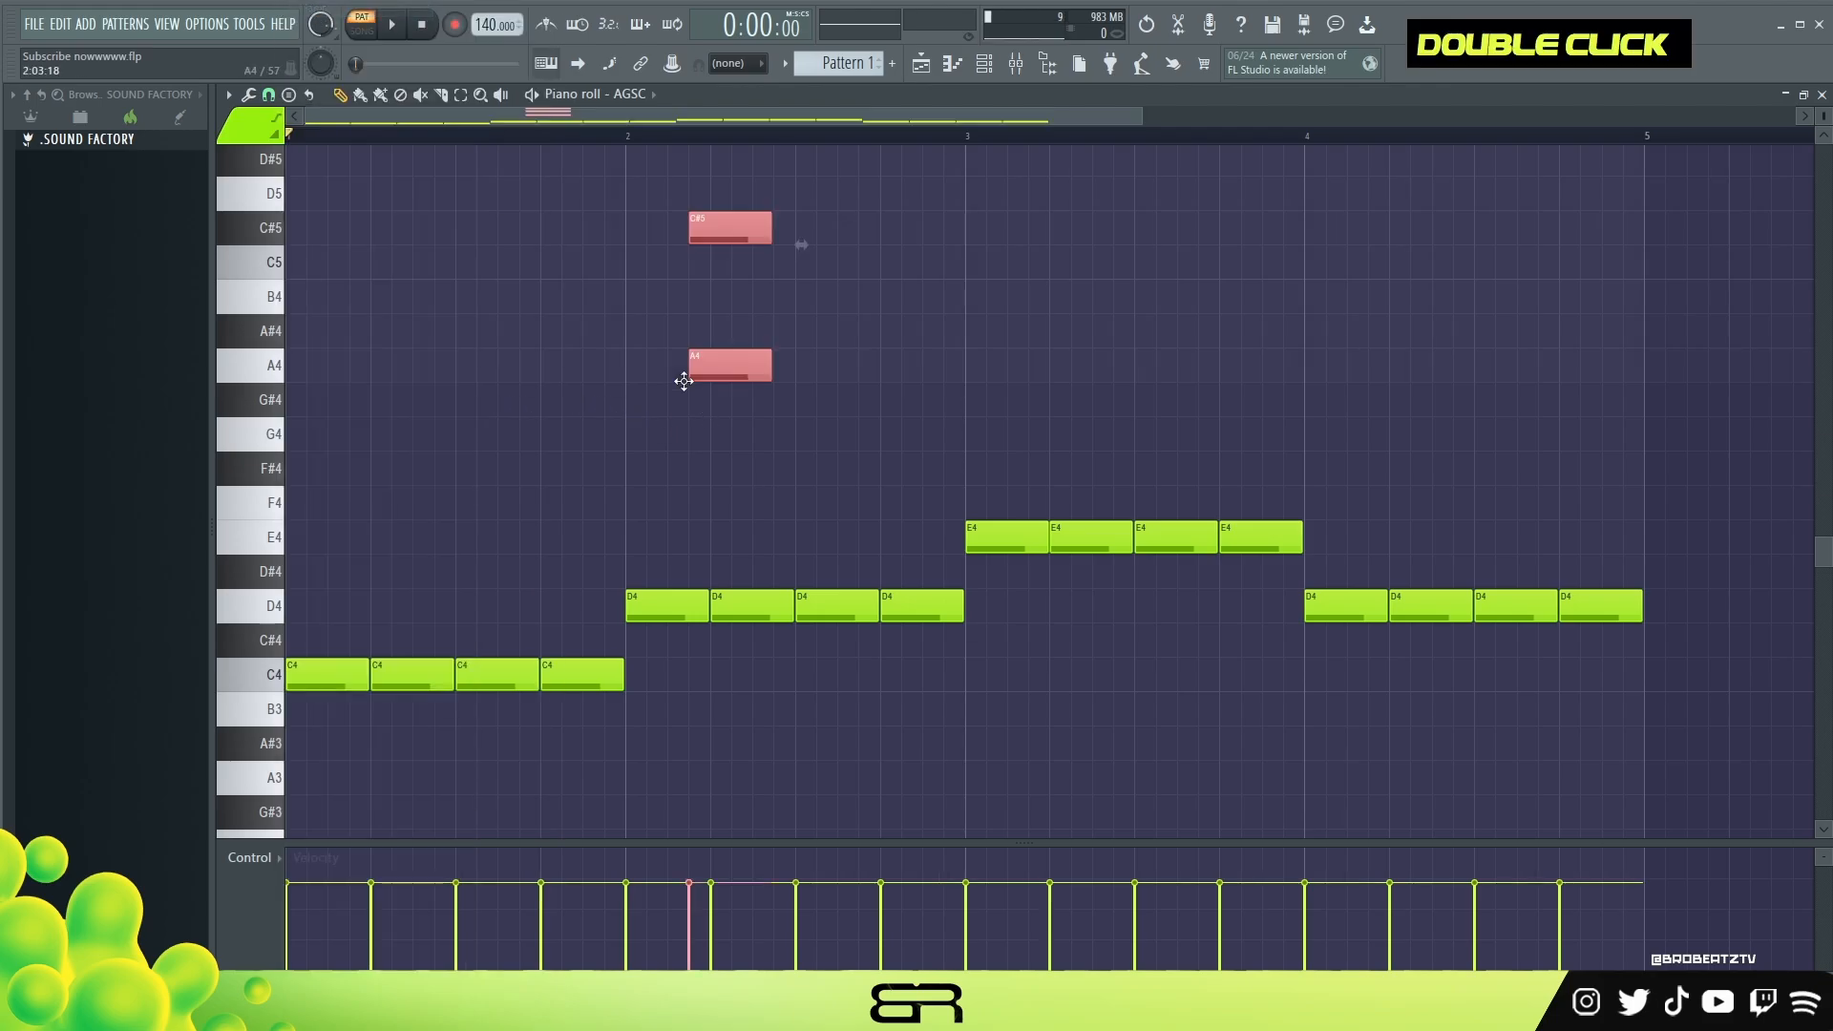
pyautogui.moveTo(684, 380)
pyautogui.mouseDown()
pyautogui.moveTo(646, 372)
pyautogui.moveTo(665, 370)
pyautogui.mouseUp()
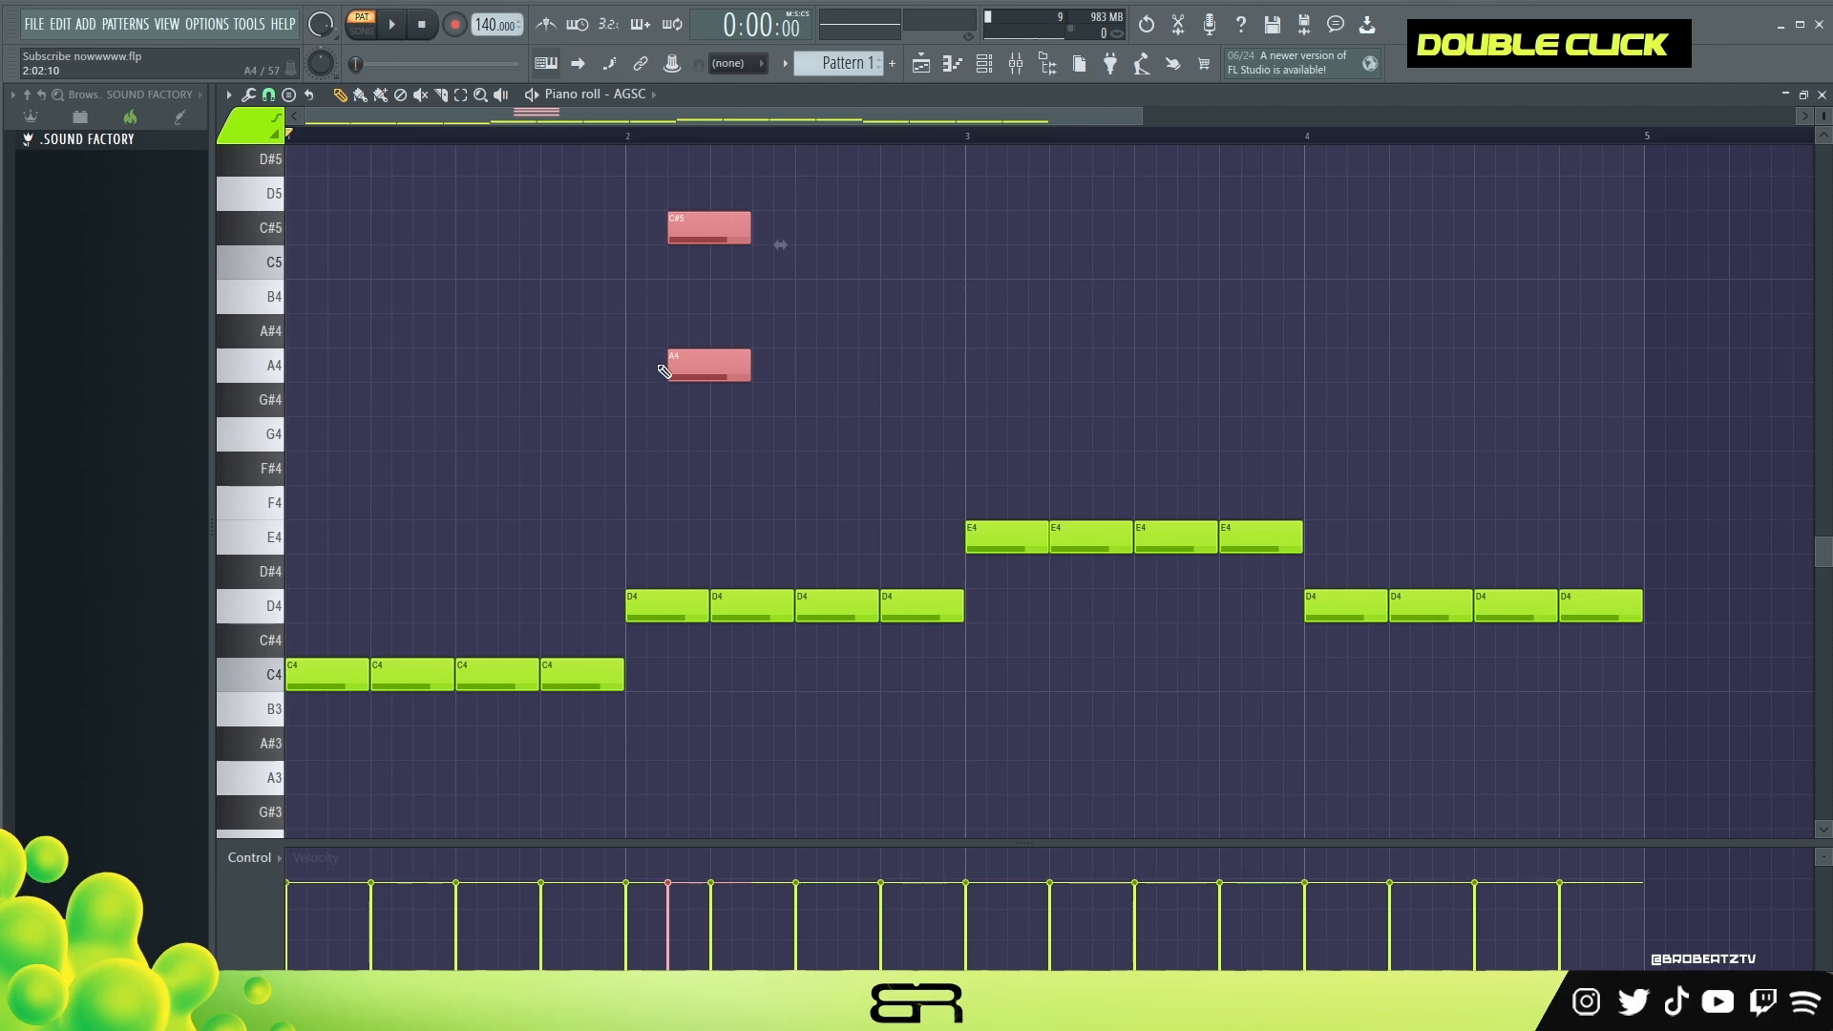
pyautogui.scroll(2, 668, 377)
# Examine the stamped chord's A4, C#5 and E5 notes and the intervals between them by selecting them in turn.
pyautogui.moveTo(585, 282); pyautogui.dragTo(783, 578)
pyautogui.keyDown('ctrl'); pyautogui.click(830, 584); pyautogui.keyUp('ctrl')
pyautogui.moveTo(663, 573)
pyautogui.mouseDown()
pyautogui.moveTo(741, 584)
pyautogui.moveTo(704, 572)
pyautogui.moveTo(730, 575)
pyautogui.mouseUp()
pyautogui.moveTo(622, 283); pyautogui.dragTo(833, 611)
pyautogui.keyDown('ctrl'); pyautogui.click(833, 609); pyautogui.keyUp('ctrl')
pyautogui.keyDown('ctrl'); pyautogui.click(727, 576); pyautogui.keyUp('ctrl')
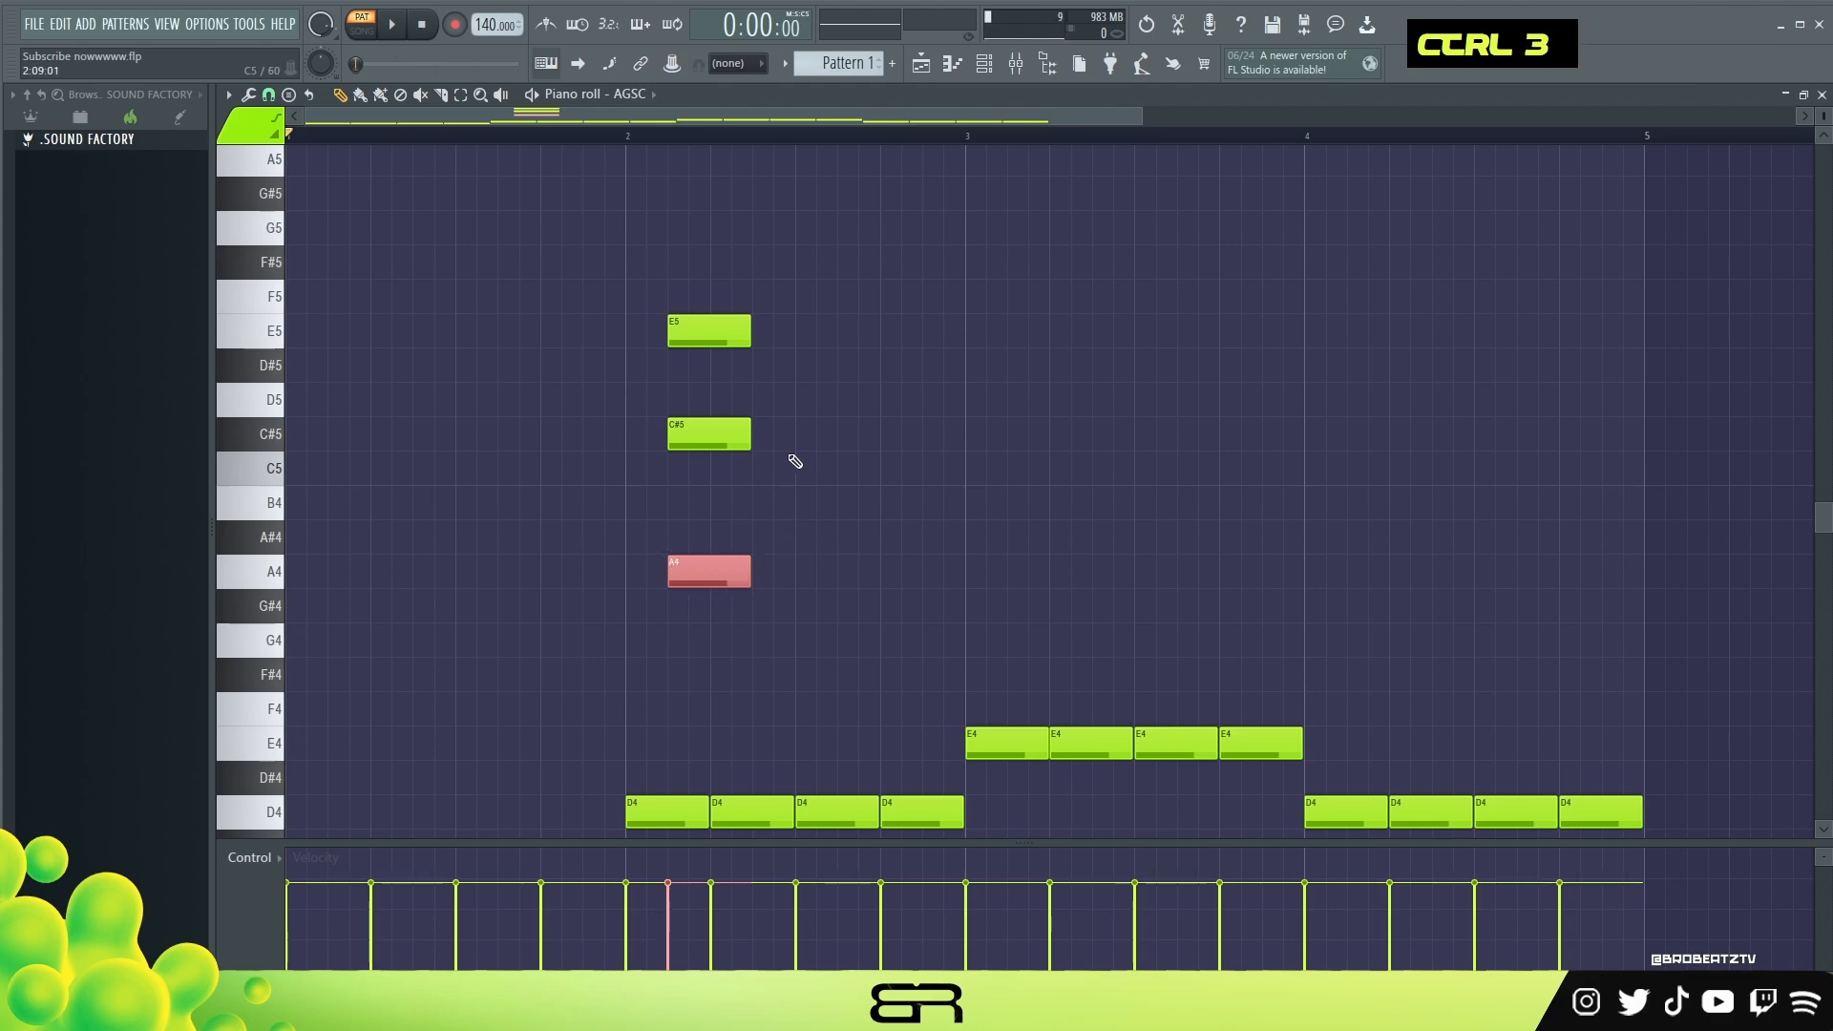
pyautogui.click(800, 566)
pyautogui.click(751, 440)
pyautogui.rightClick(812, 570)
pyautogui.moveTo(655, 279); pyautogui.dragTo(785, 552)
pyautogui.rightClick(864, 551)
pyautogui.moveTo(673, 466); pyautogui.dragTo(754, 553)
# Draw one-beat counting notes A#4, B4 and C5 just after the chord and select them.
pyautogui.click(754, 529)
pyautogui.click(754, 502)
pyautogui.click(754, 476)
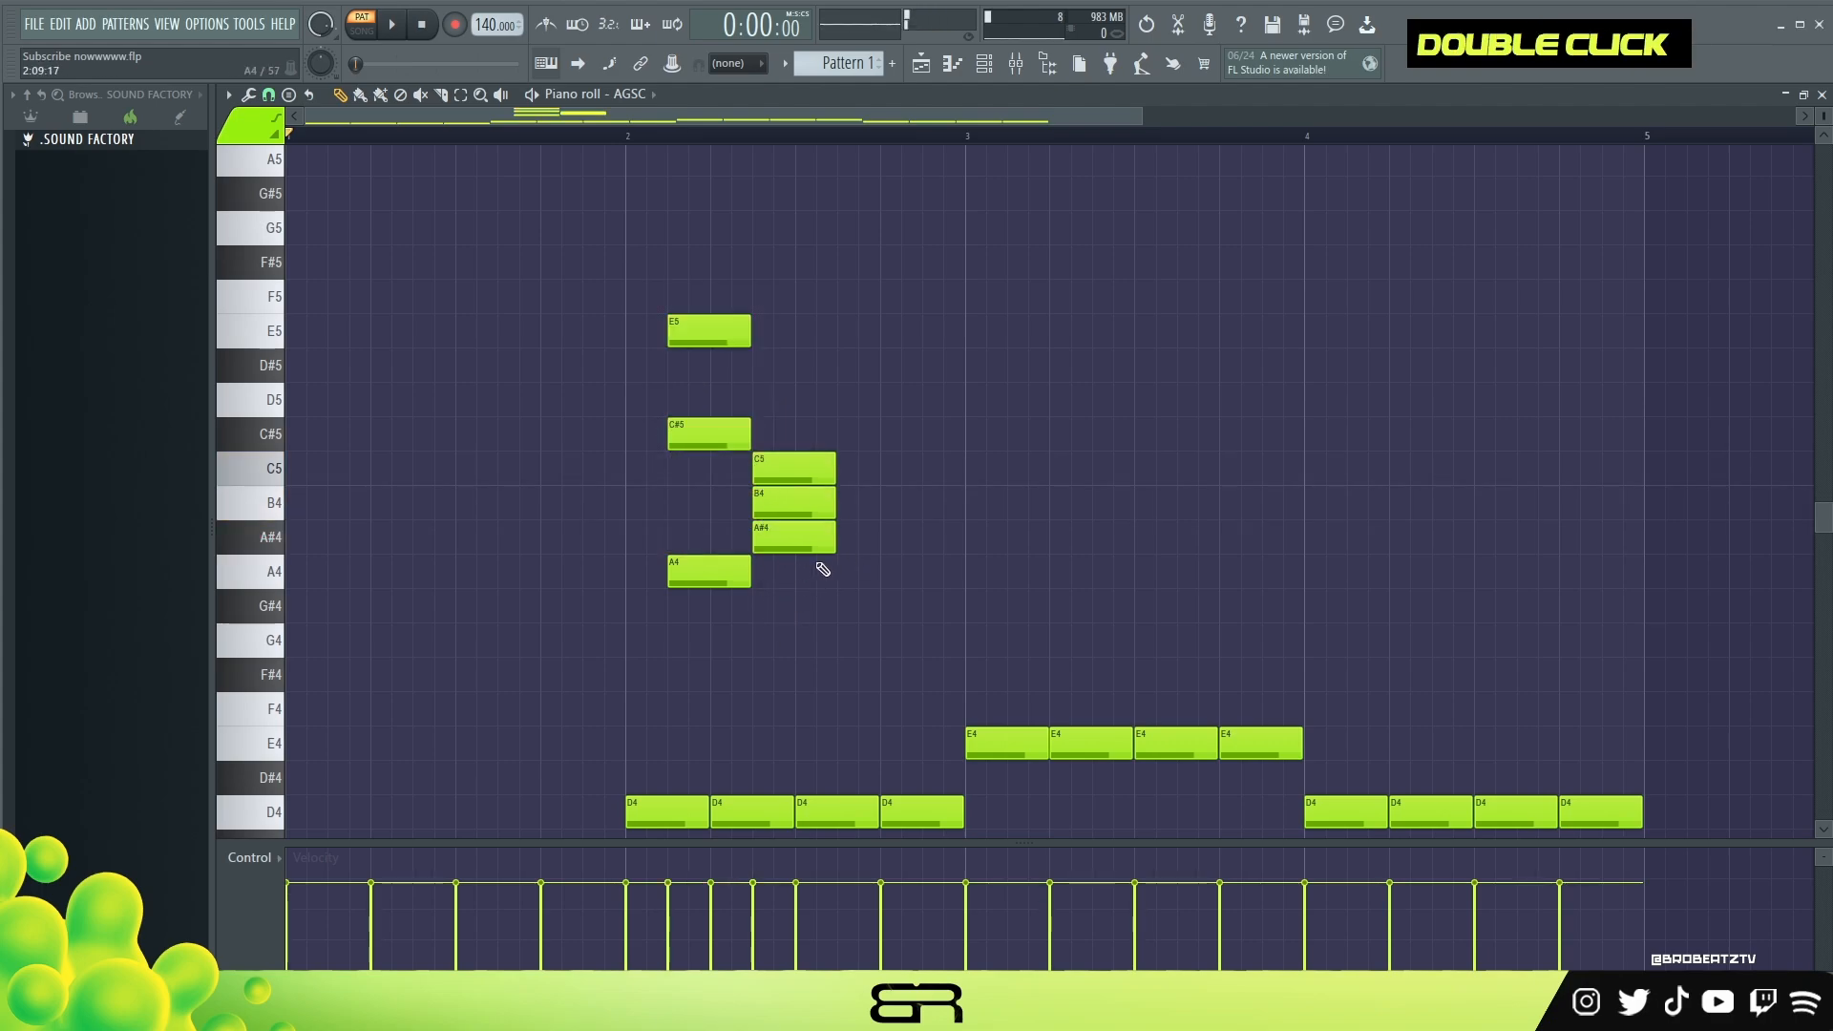
pyautogui.moveTo(864, 417)
pyautogui.mouseDown()
pyautogui.moveTo(754, 561)
pyautogui.moveTo(778, 607)
pyautogui.mouseUp()
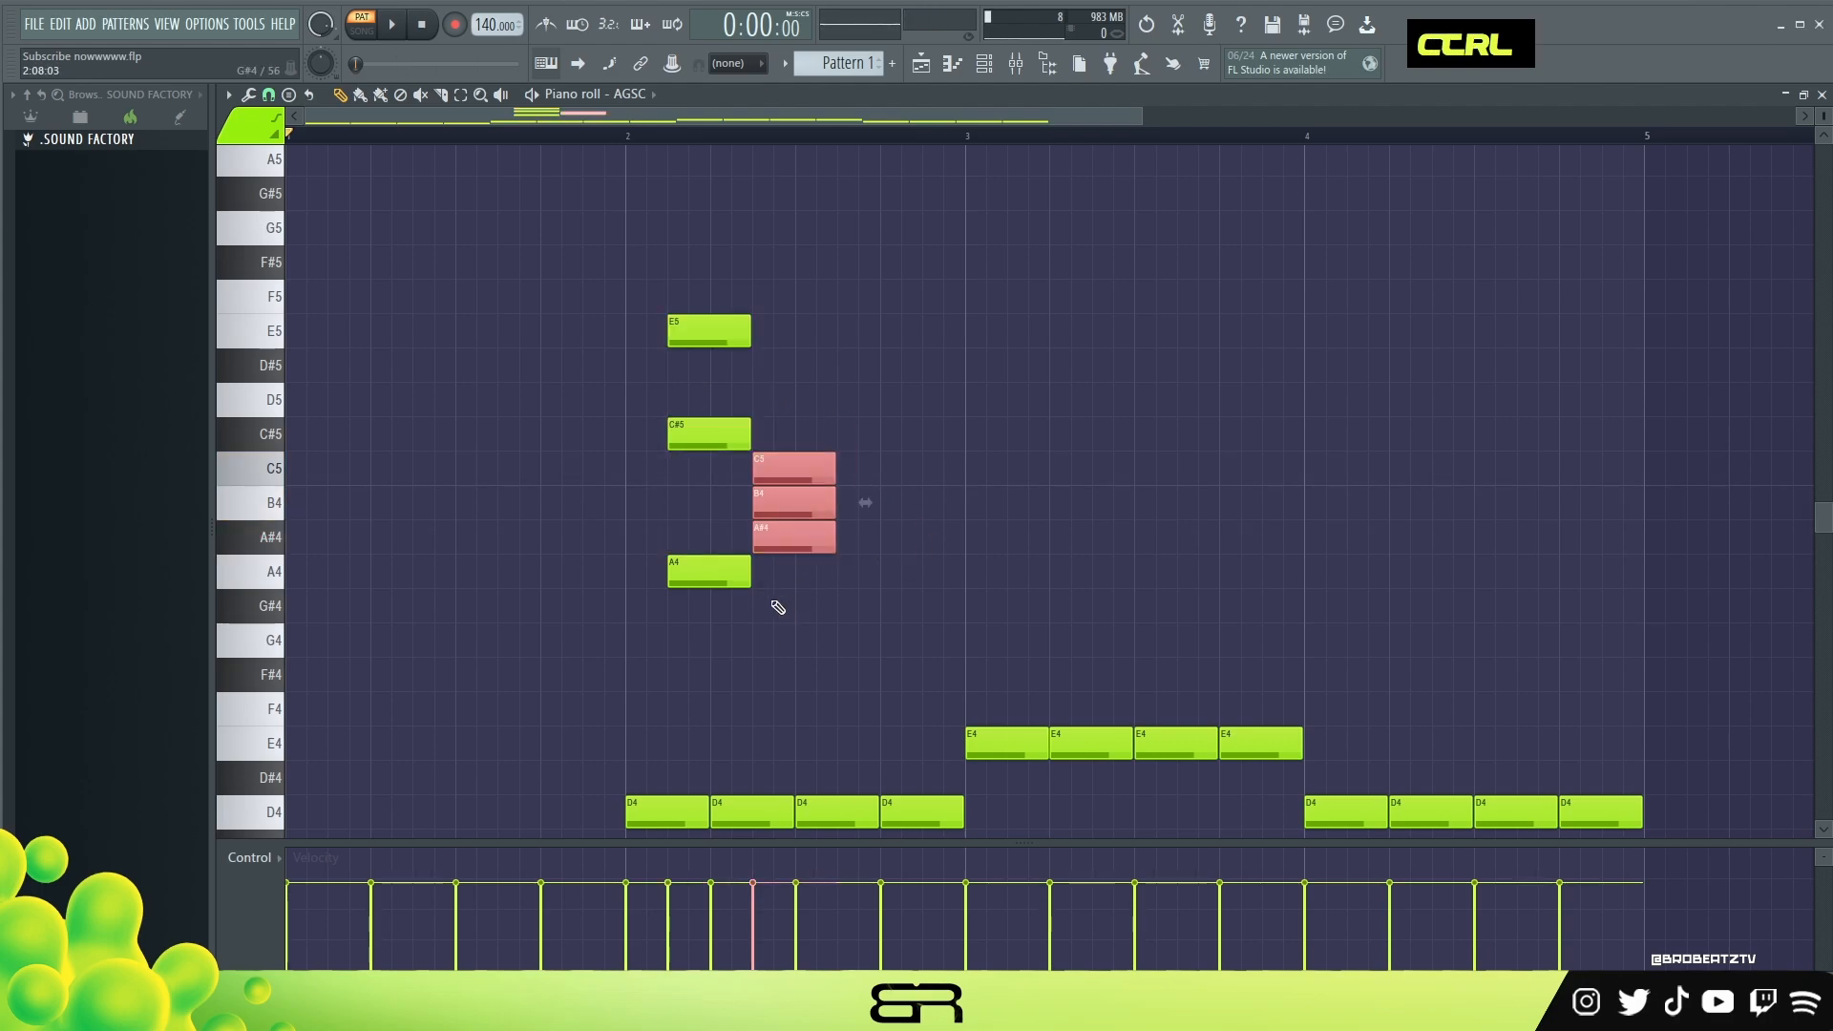
# Lower the chord's C#5 note to C5 and delete the C5 counting note beside it.
pyautogui.rightClick(616, 421)
pyautogui.moveTo(696, 436); pyautogui.dragTo(698, 470)
pyautogui.moveTo(784, 509); pyautogui.dragTo(791, 561)
pyautogui.rightClick(805, 477)
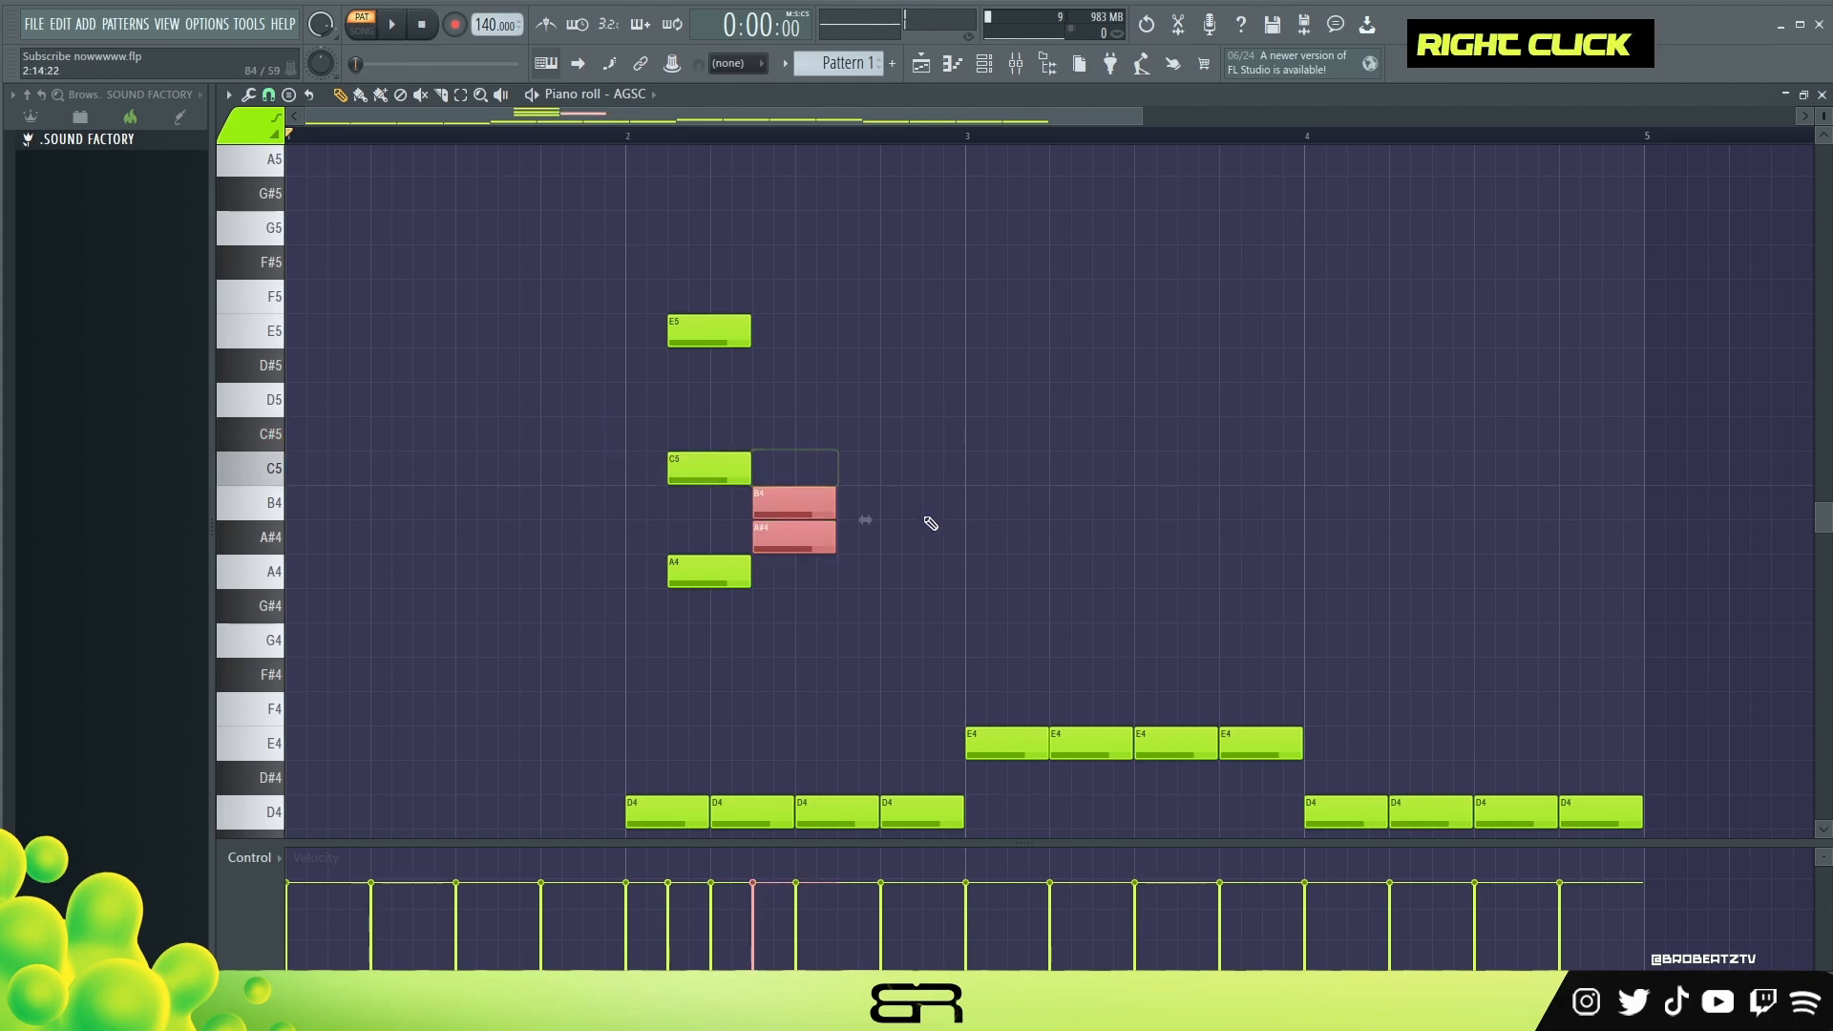
# Delete the remaining A#4 and B4 counting notes and the whole example chord in bar 2.
pyautogui.keyDown('ctrl'); pyautogui.click(865, 620); pyautogui.keyUp('ctrl')
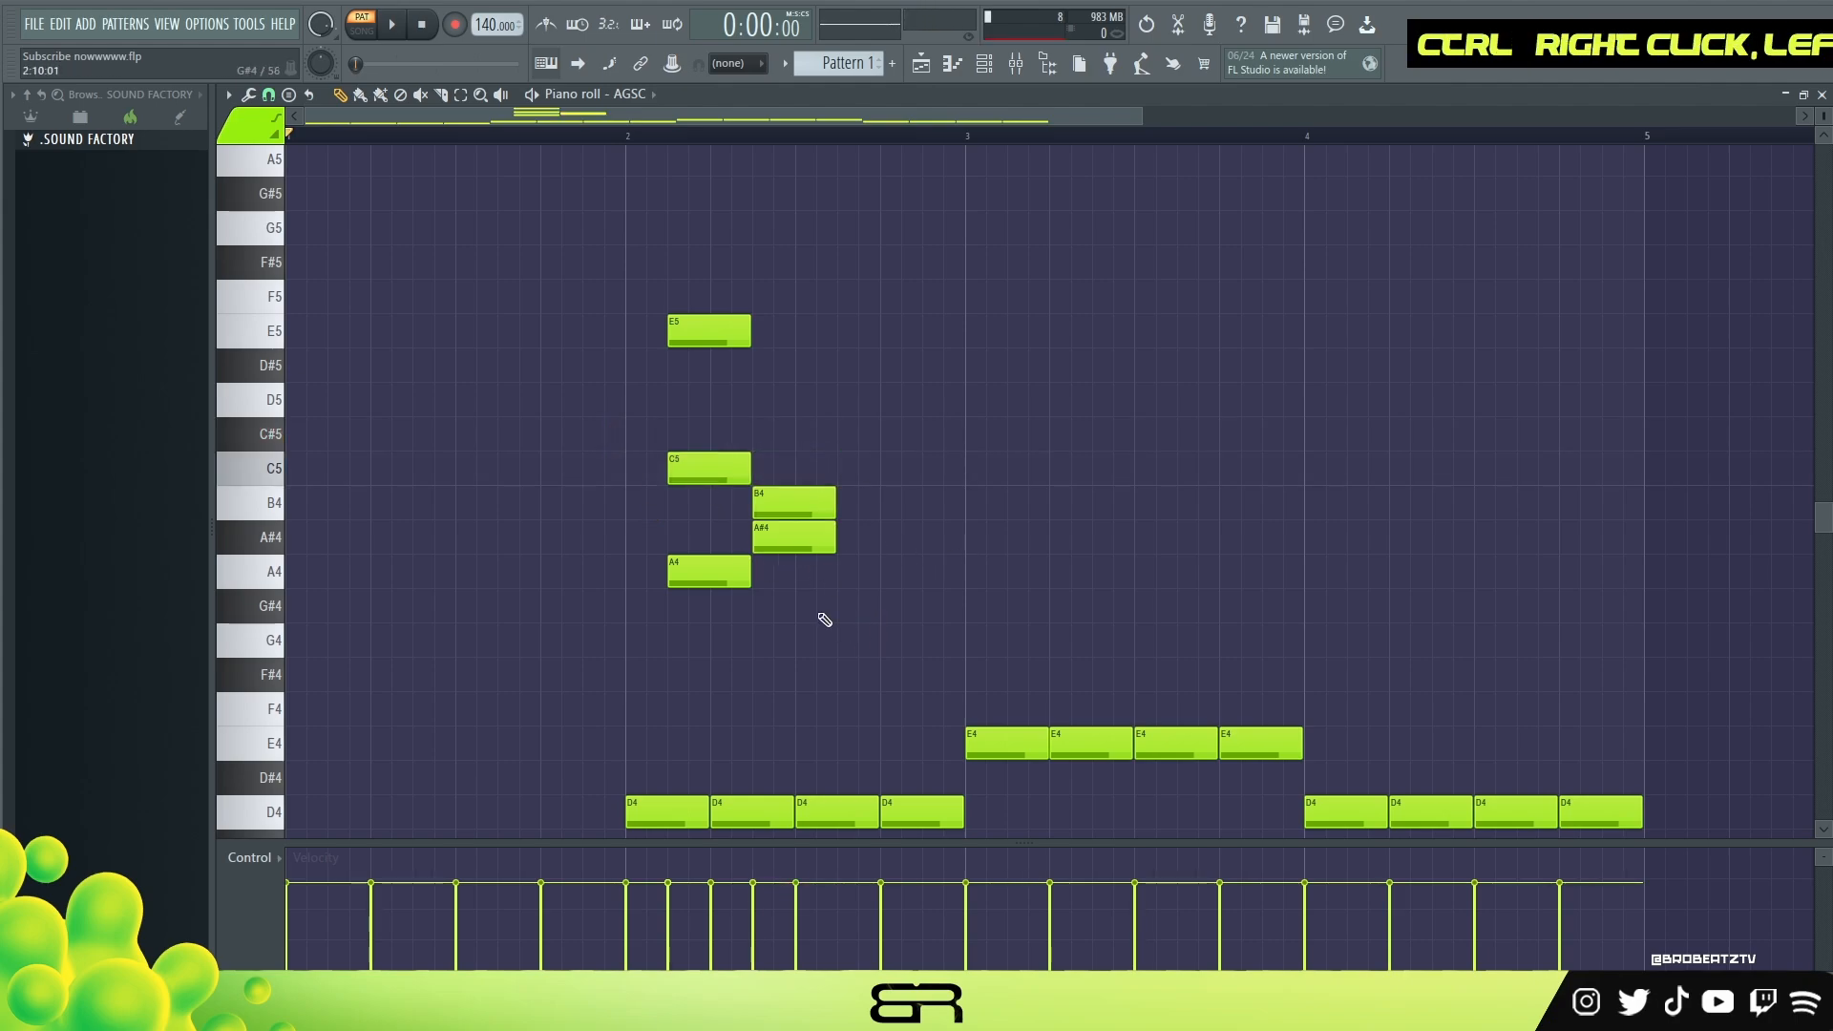
pyautogui.rightClick(795, 537)
pyautogui.rightClick(794, 503)
pyautogui.rightClick(710, 331)
pyautogui.rightClick(710, 467)
pyautogui.rightClick(710, 571)
# Add a one-beat E4 above the first C4, counting up with temporary C#4, D4 and D#4 notes and deleting those.
pyautogui.scroll(-3, 687, 540)
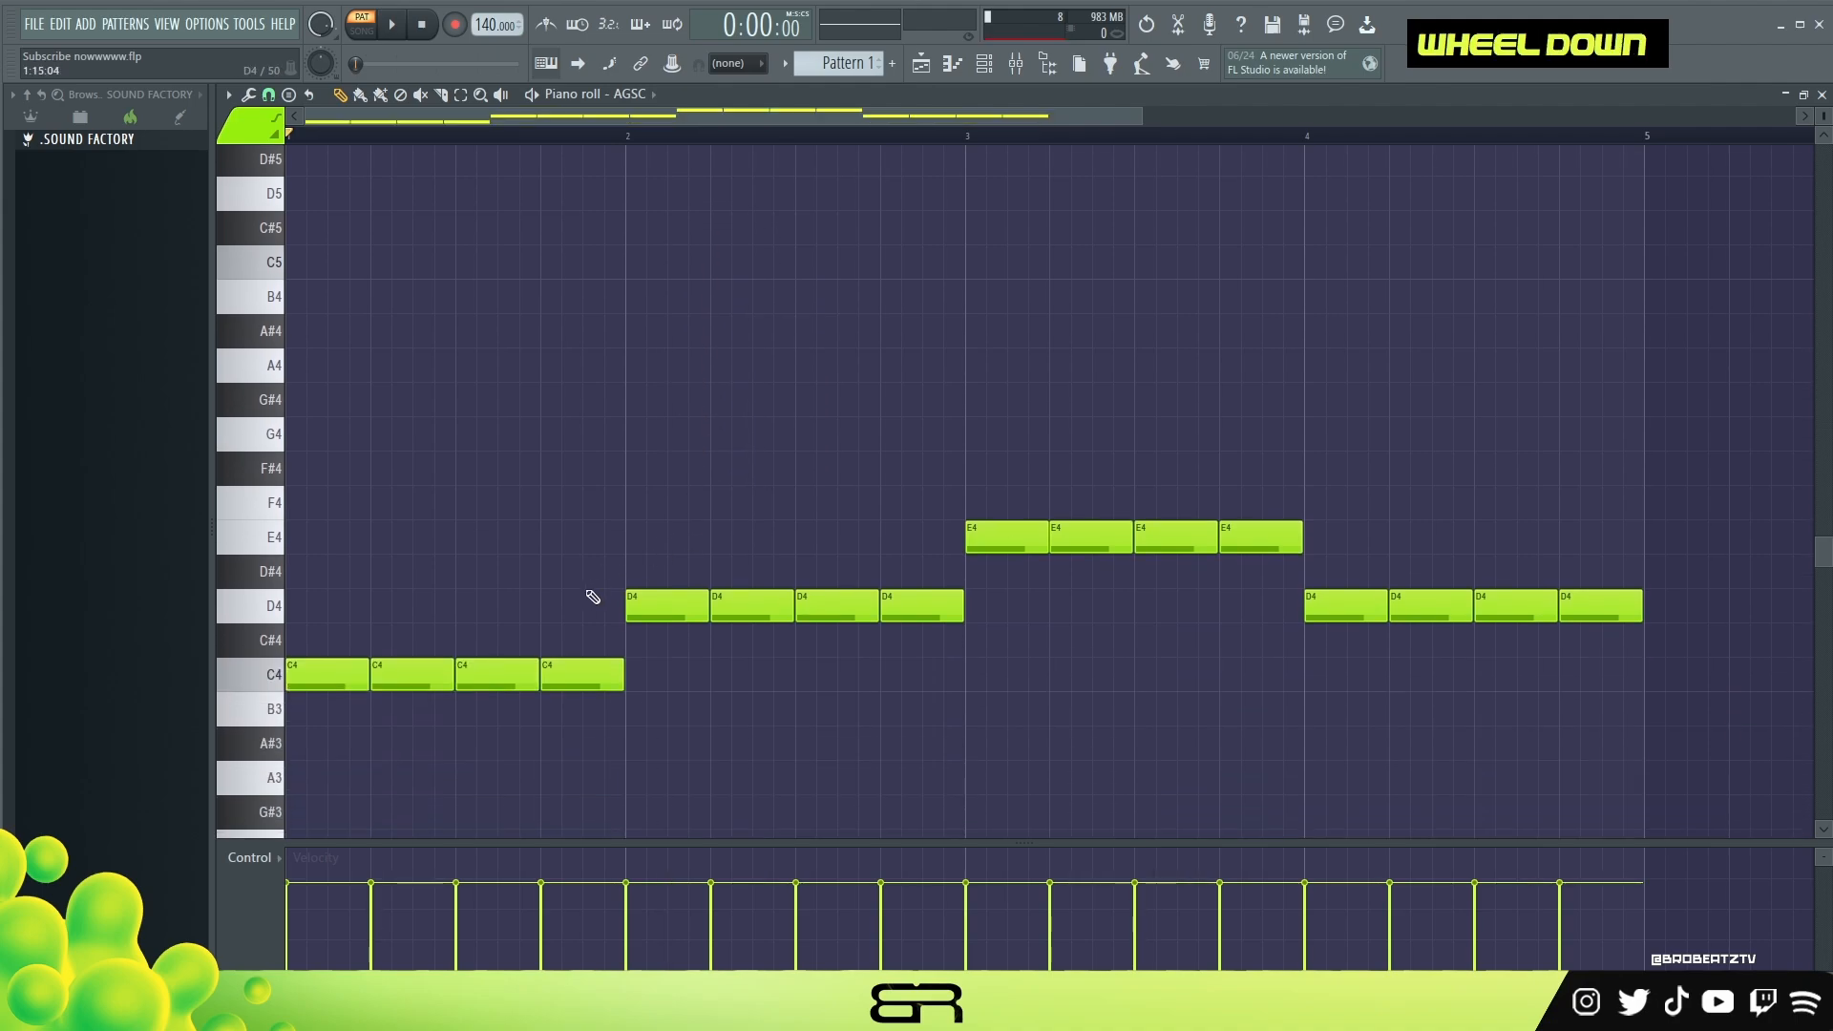
pyautogui.click(331, 639)
pyautogui.click(334, 606)
pyautogui.click(335, 575)
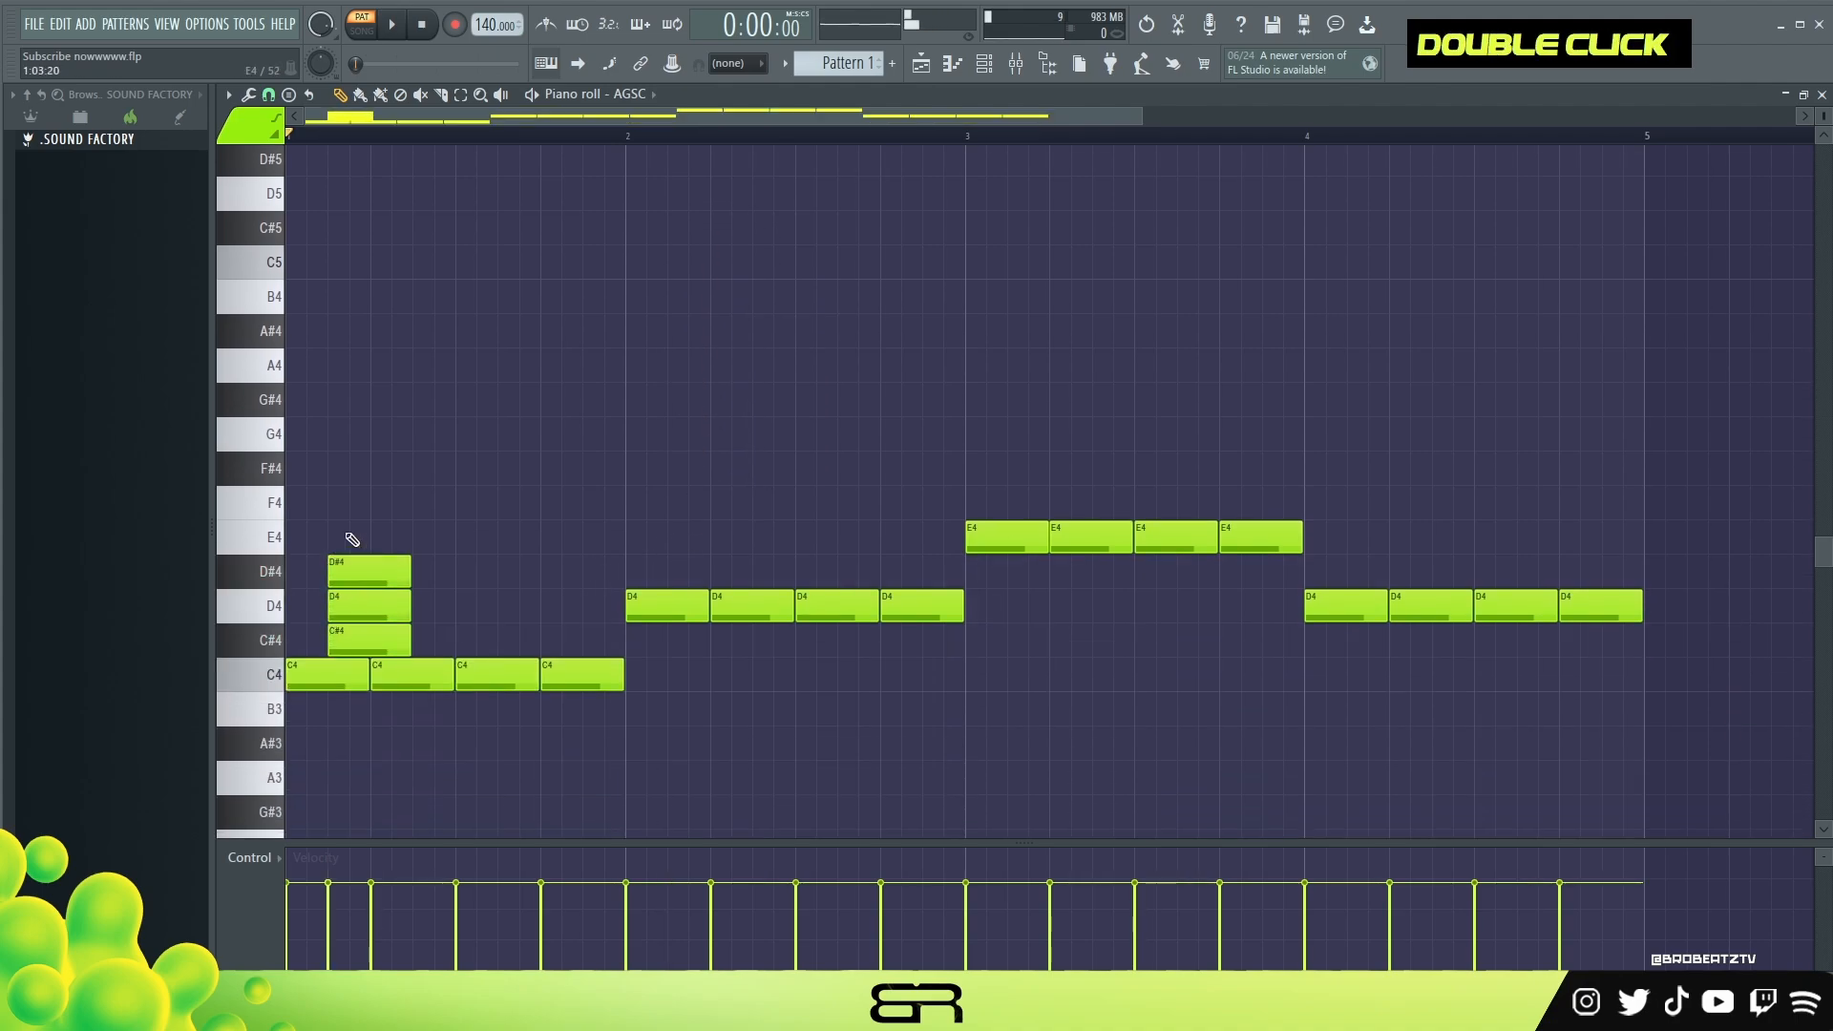
pyautogui.click(301, 539)
pyautogui.rightClick(399, 567)
pyautogui.rightClick(394, 605)
pyautogui.rightClick(389, 640)
# Add a one-beat F4 above the first D4 in bar 2, counting up with temporary D#4 and E4 notes and deleting those.
pyautogui.click(629, 564)
pyautogui.click(651, 538)
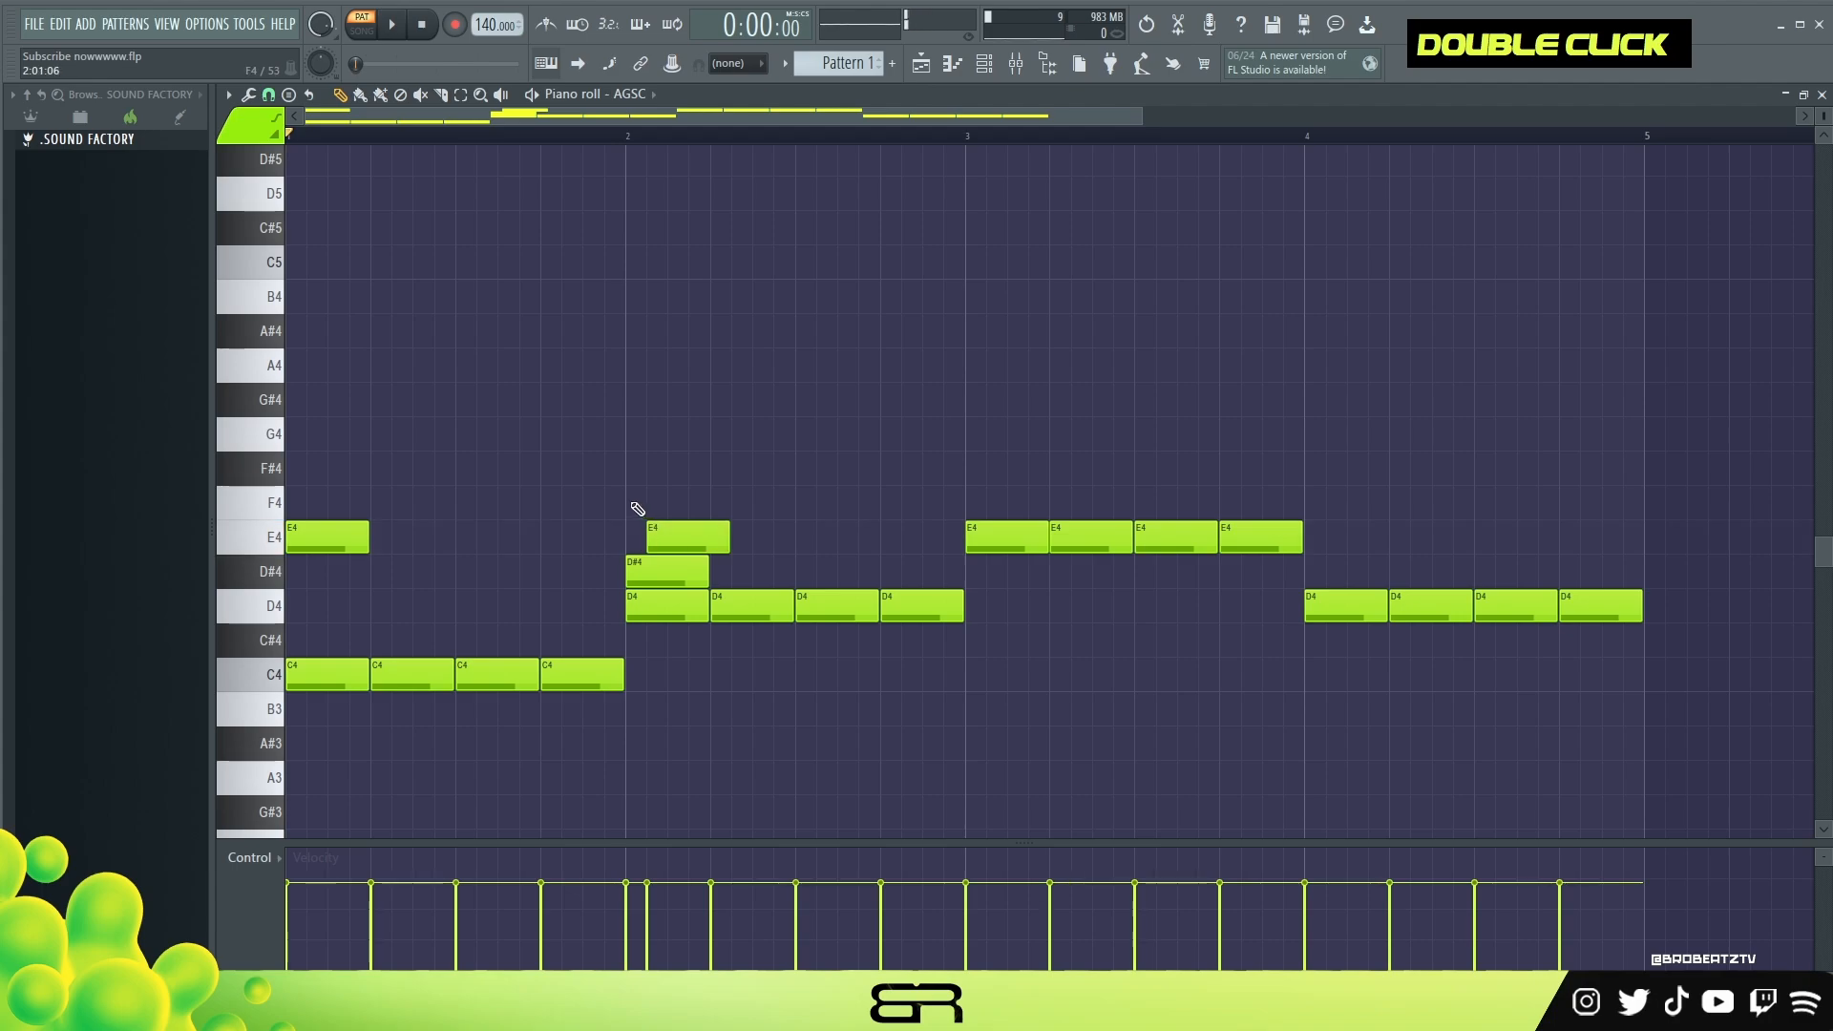
pyautogui.click(634, 508)
pyautogui.rightClick(671, 540)
pyautogui.rightClick(672, 578)
# Add a one-beat G4 above the first E4 in bar 3, counting up with temporary F4 and F#4 notes and deleting those.
pyautogui.click(980, 501)
pyautogui.click(990, 470)
pyautogui.click(975, 440)
pyautogui.rightClick(1014, 471)
pyautogui.rightClick(997, 506)
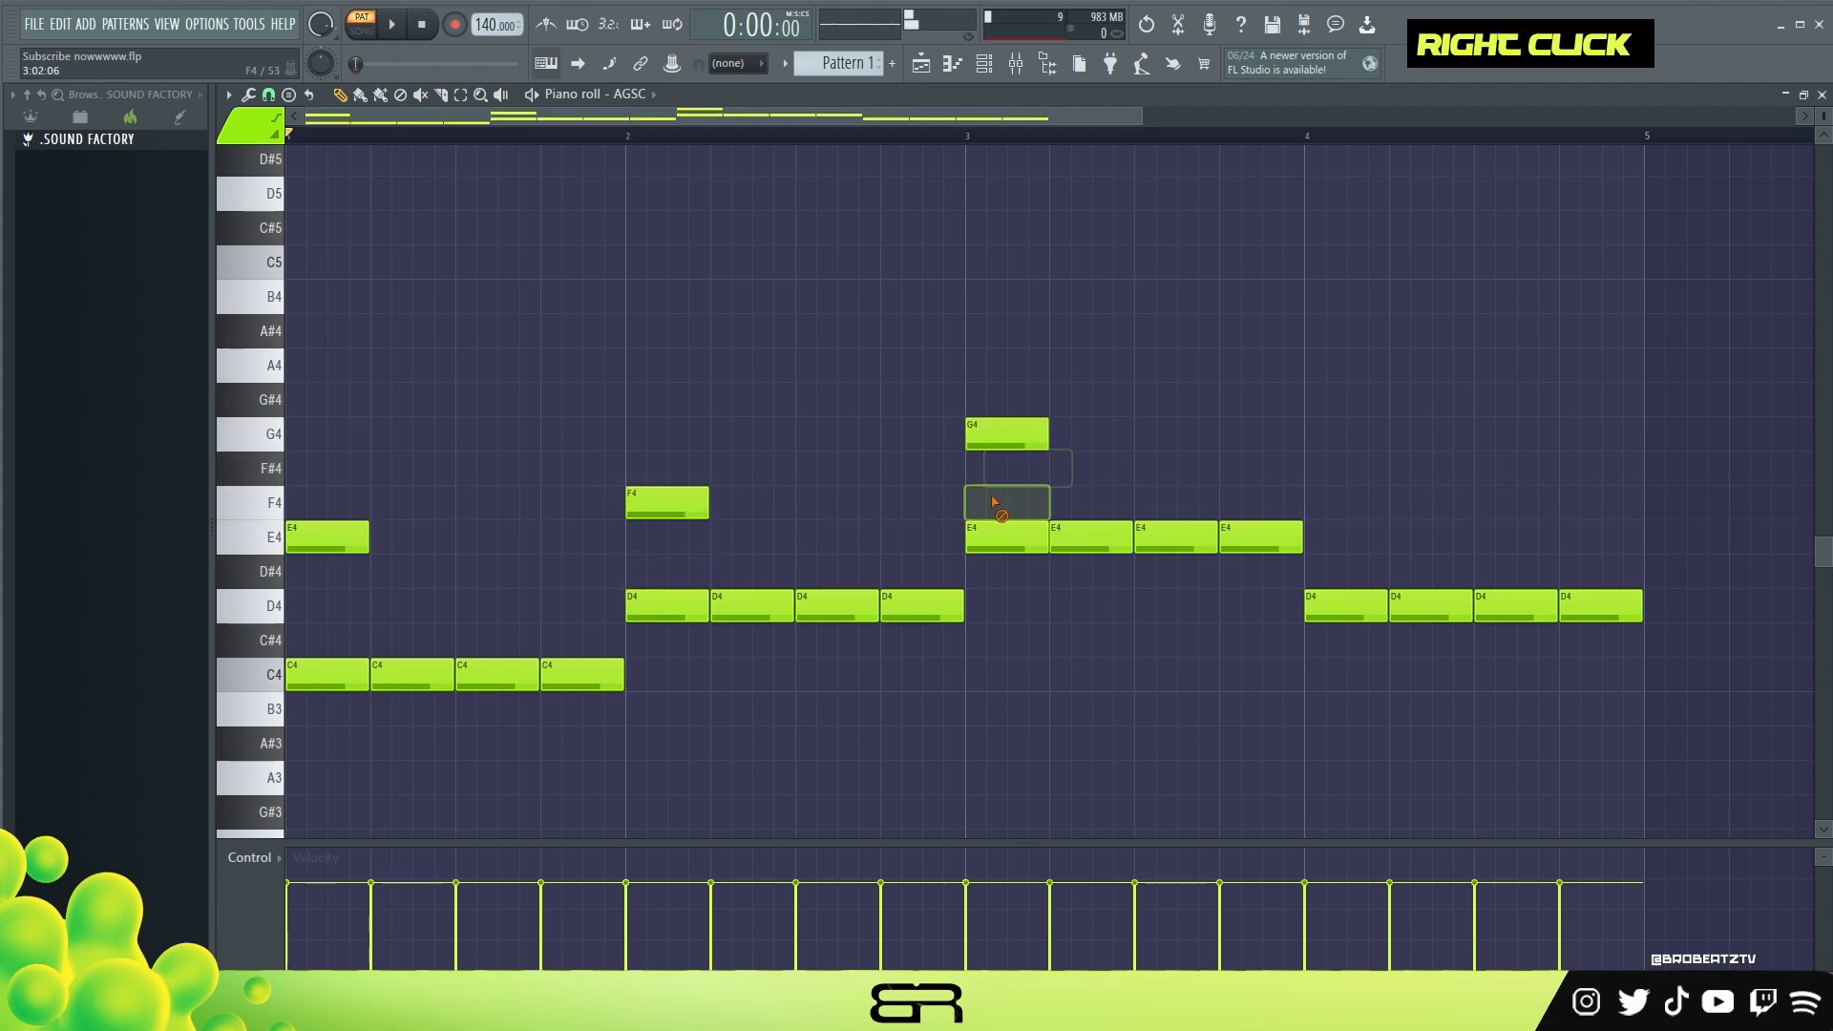
# Add an F#4 at the start of bar 4, counting up with temporary D#4, E4 and F4 notes and deleting those.
pyautogui.click(1330, 570)
pyautogui.click(1327, 540)
pyautogui.click(1333, 503)
pyautogui.click(1334, 467)
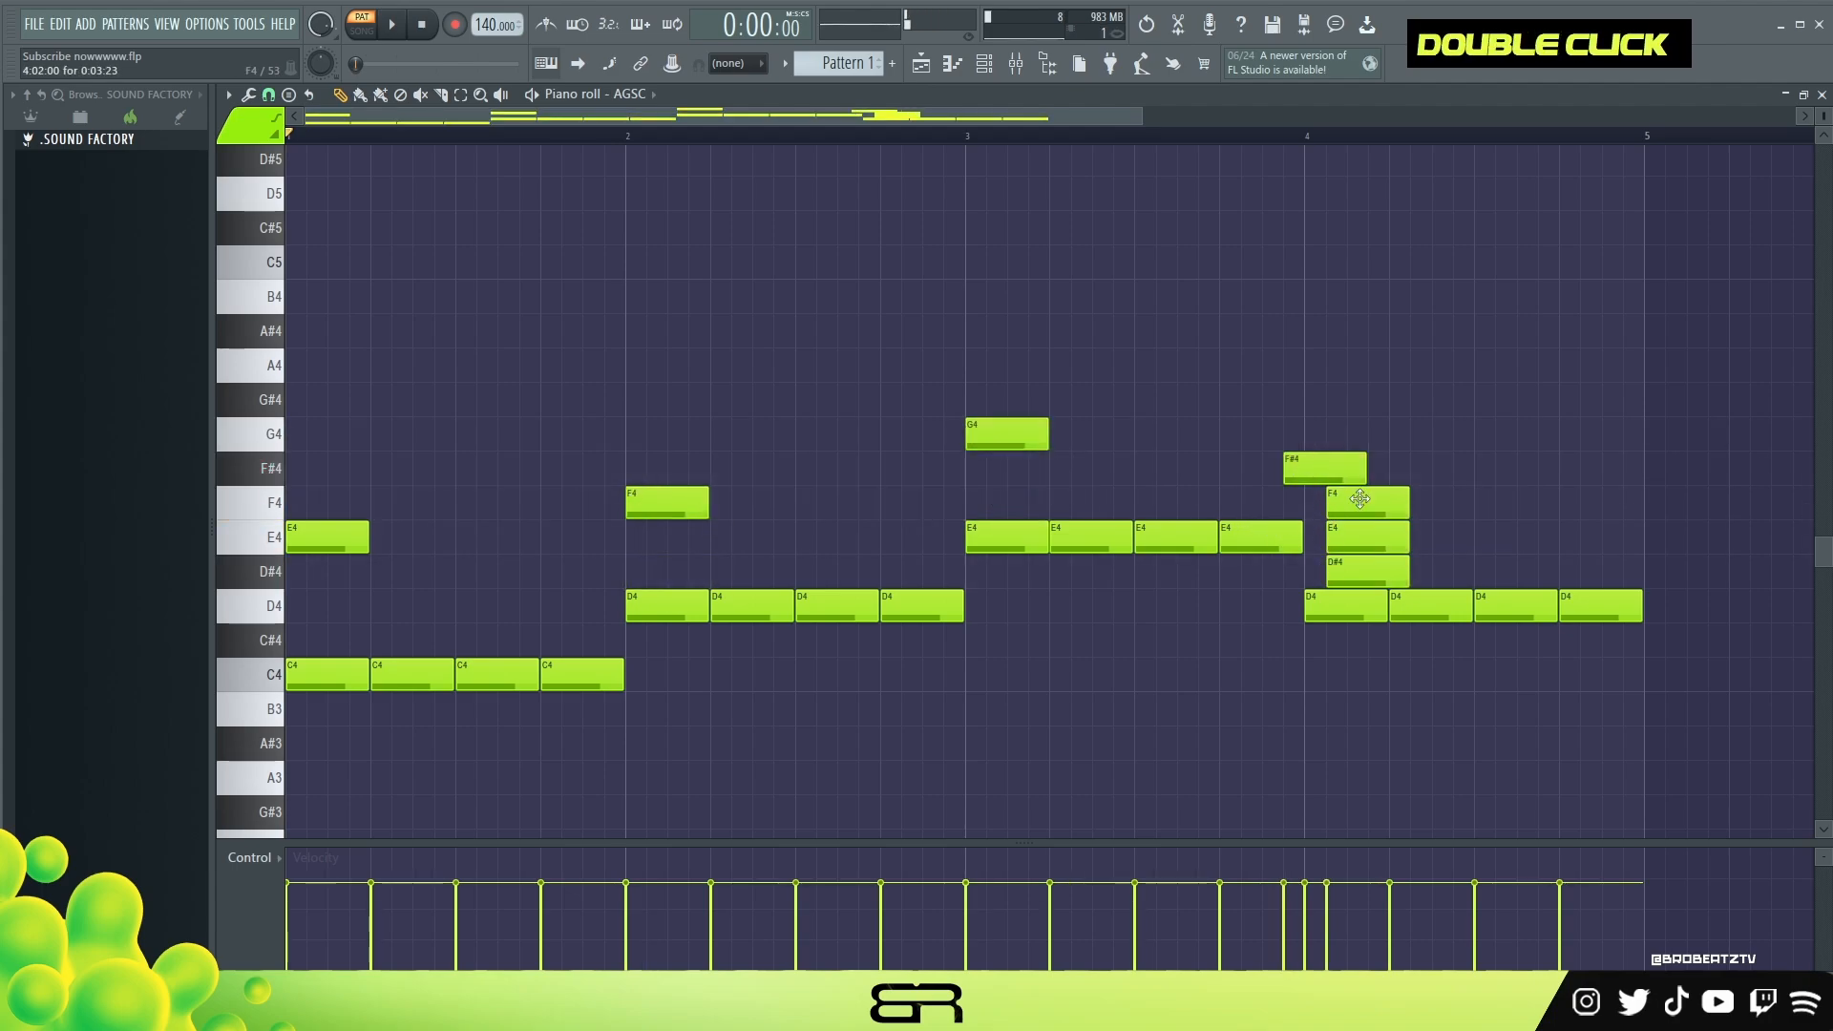
pyautogui.rightClick(1346, 503)
pyautogui.rightClick(1336, 539)
pyautogui.rightClick(1340, 570)
pyautogui.moveTo(1308, 475); pyautogui.dragTo(1330, 474)
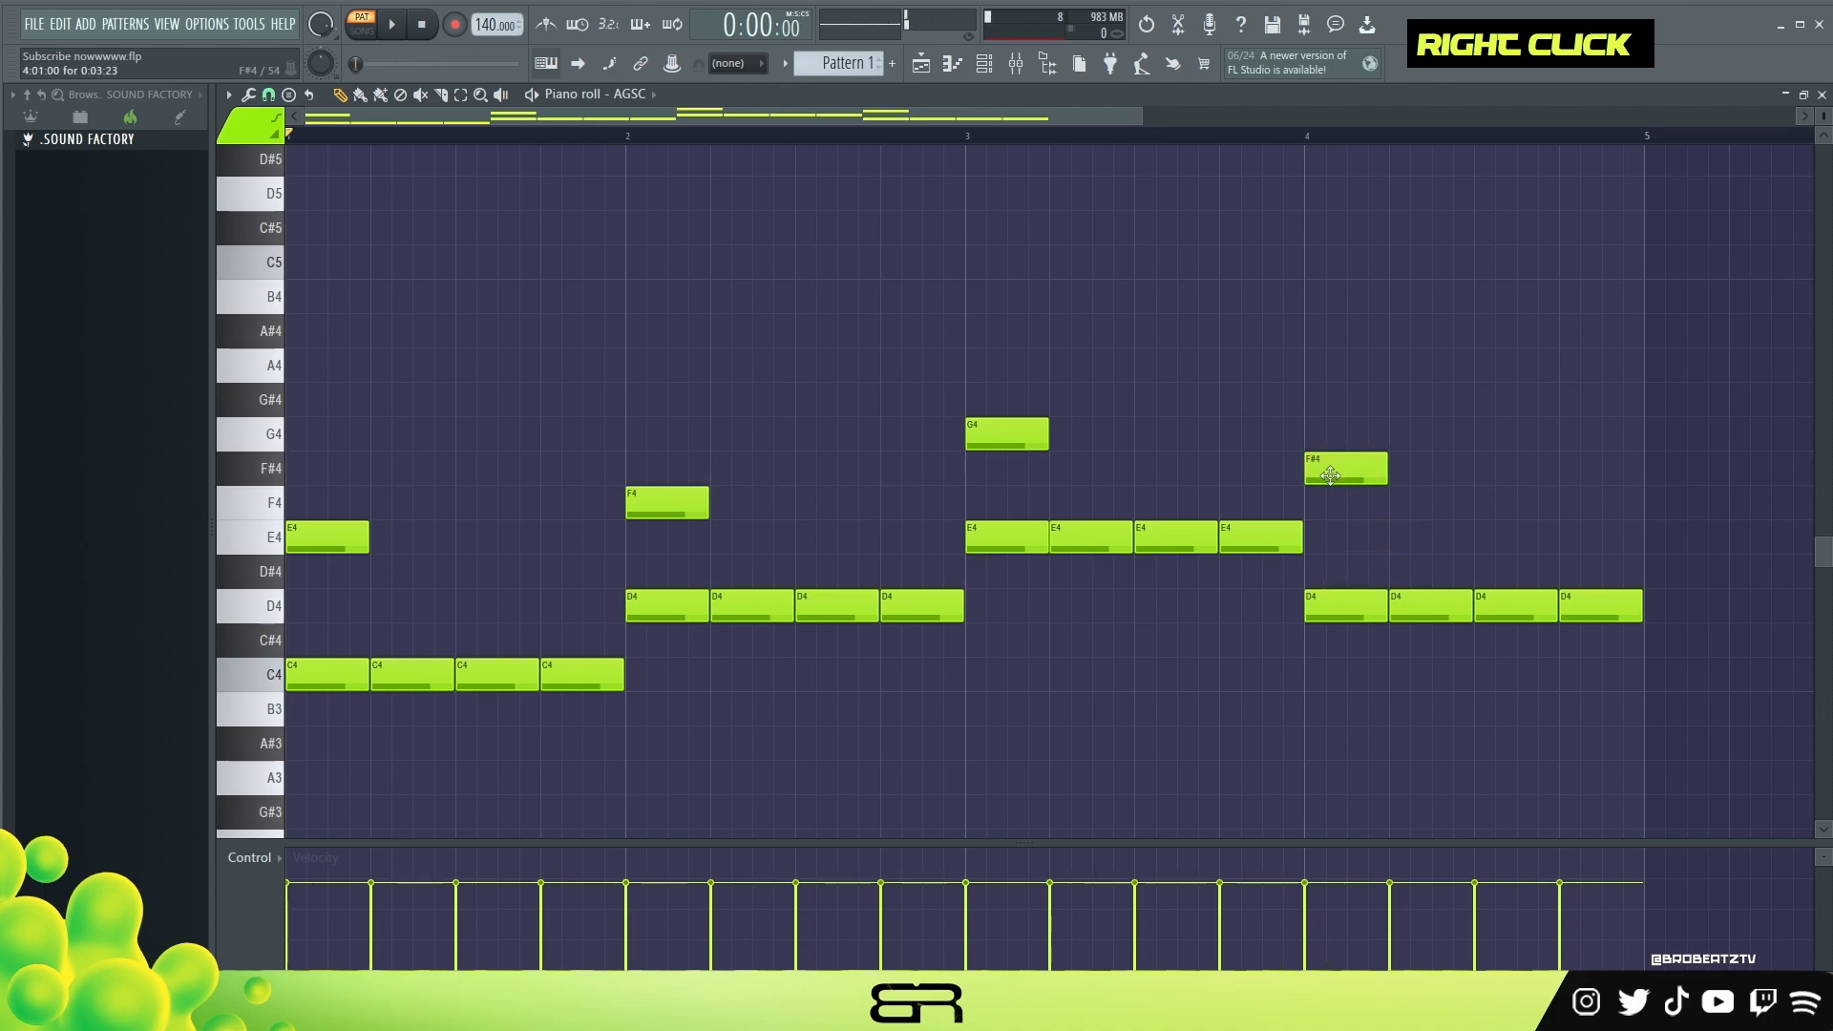
# Raise the upper note in bar 2 from F4 to F#4.
pyautogui.keyDown('alt'); pyautogui.rightClick(987, 526); pyautogui.keyUp('alt')
pyautogui.keyDown('alt'); pyautogui.rightClick(1298, 540); pyautogui.keyUp('alt')
pyautogui.moveTo(667, 504); pyautogui.dragTo(673, 462)
pyautogui.keyDown('alt'); pyautogui.rightClick(307, 589); pyautogui.keyUp('alt')
pyautogui.keyDown('alt'); pyautogui.rightClick(691, 556); pyautogui.keyUp('alt')
pyautogui.keyDown('alt'); pyautogui.rightClick(1365, 535); pyautogui.keyUp('alt')
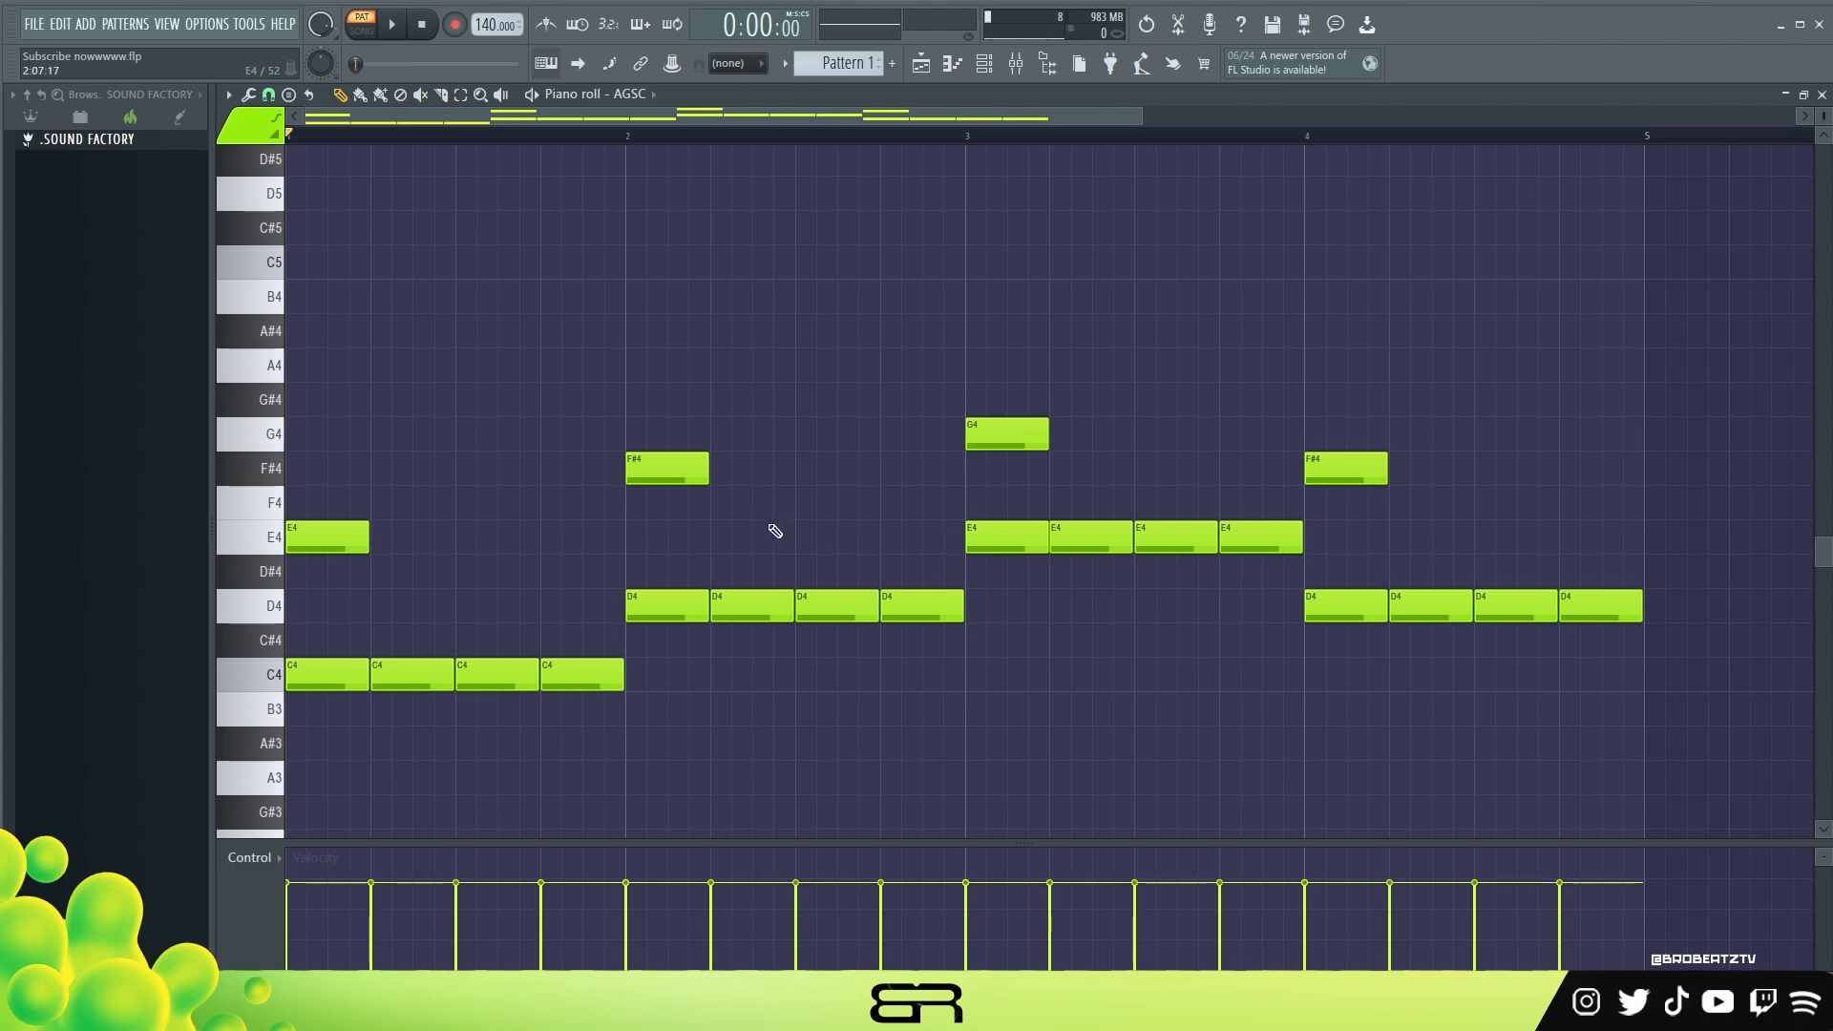
pyautogui.rightClick(653, 640)
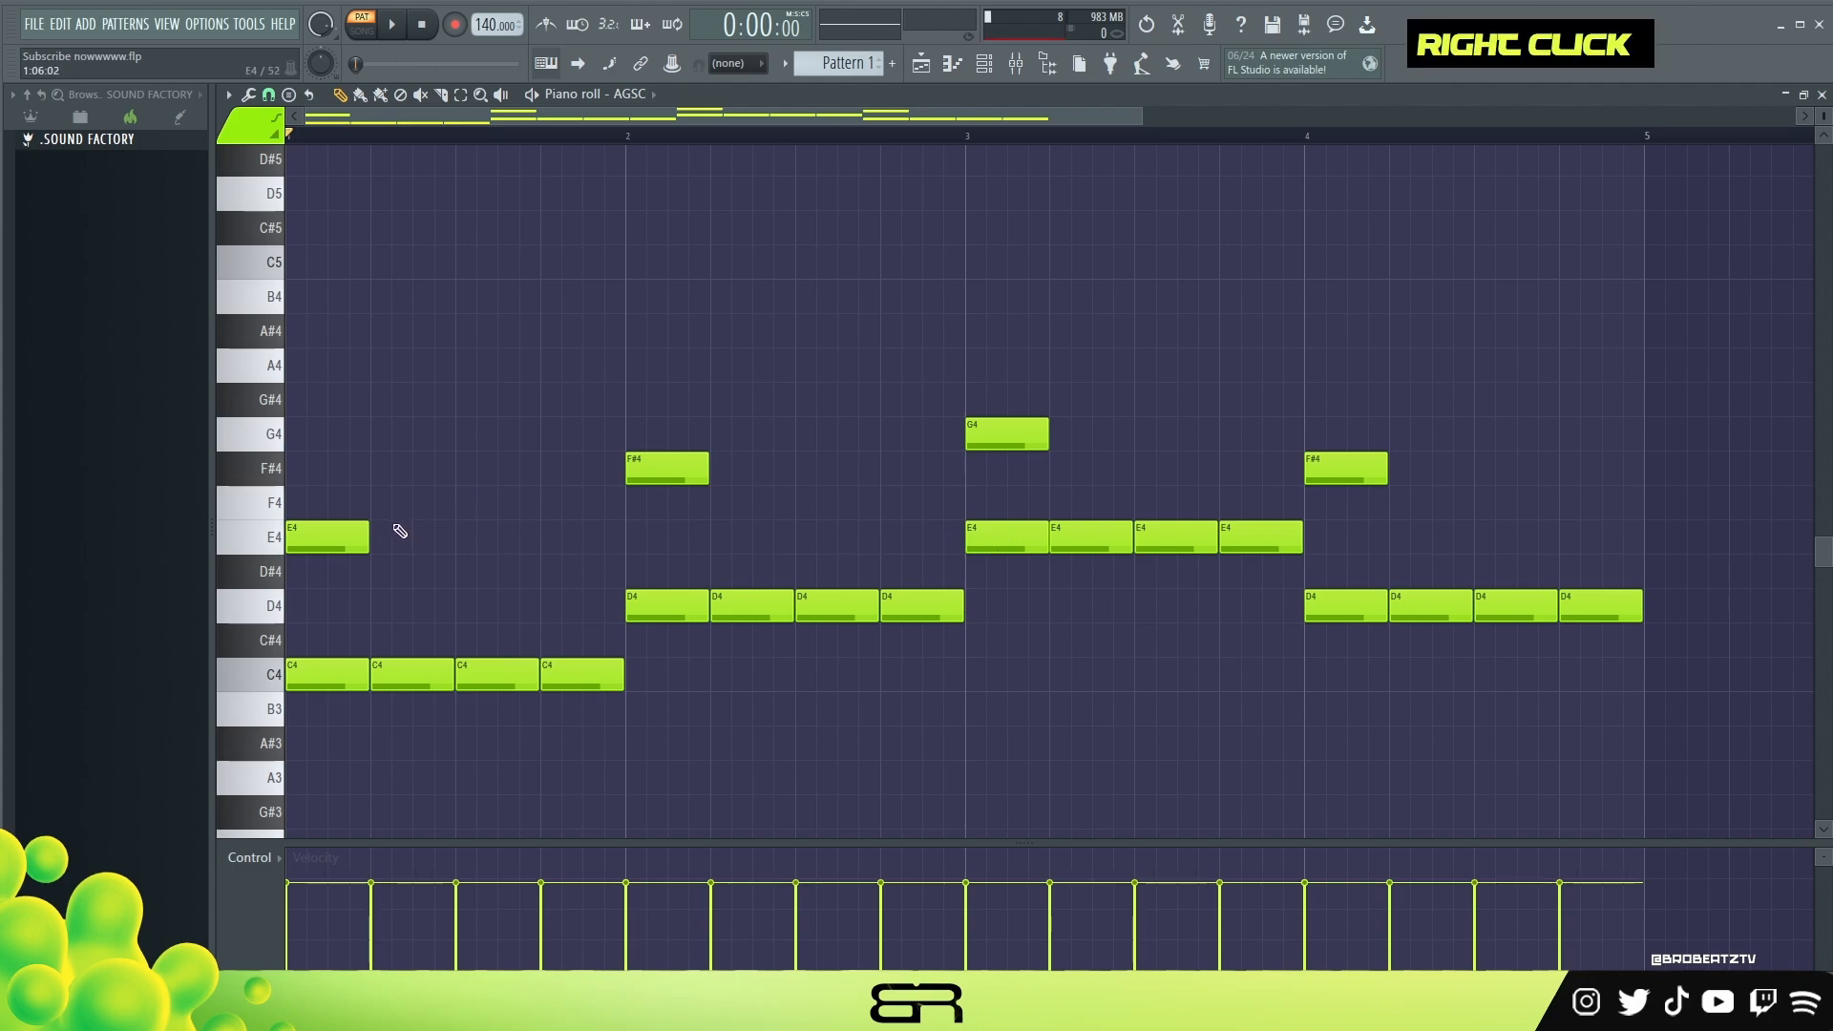
# Try a G4 above the E4 in bar 1 and a B4 above the G4 in bar 3, and delete both.
pyautogui.keyDown('ctrl'); pyautogui.click(312, 541); pyautogui.keyUp('ctrl')
pyautogui.moveTo(299, 556); pyautogui.dragTo(345, 638)
pyautogui.moveTo(315, 557); pyautogui.dragTo(352, 638)
pyautogui.keyDown('ctrl'); pyautogui.click(330, 535); pyautogui.keyUp('ctrl')
pyautogui.moveTo(325, 535); pyautogui.dragTo(328, 432)
pyautogui.rightClick(497, 526)
pyautogui.moveTo(636, 513); pyautogui.dragTo(671, 554)
pyautogui.keyDown('ctrl'); pyautogui.click(993, 425); pyautogui.keyUp('ctrl')
pyautogui.moveTo(993, 425); pyautogui.dragTo(993, 290)
pyautogui.keyDown('alt'); pyautogui.rightClick(324, 524); pyautogui.keyUp('alt')
pyautogui.keyDown('alt'); pyautogui.rightClick(683, 538); pyautogui.keyUp('alt')
pyautogui.keyDown('alt'); pyautogui.rightClick(981, 477); pyautogui.keyUp('alt')
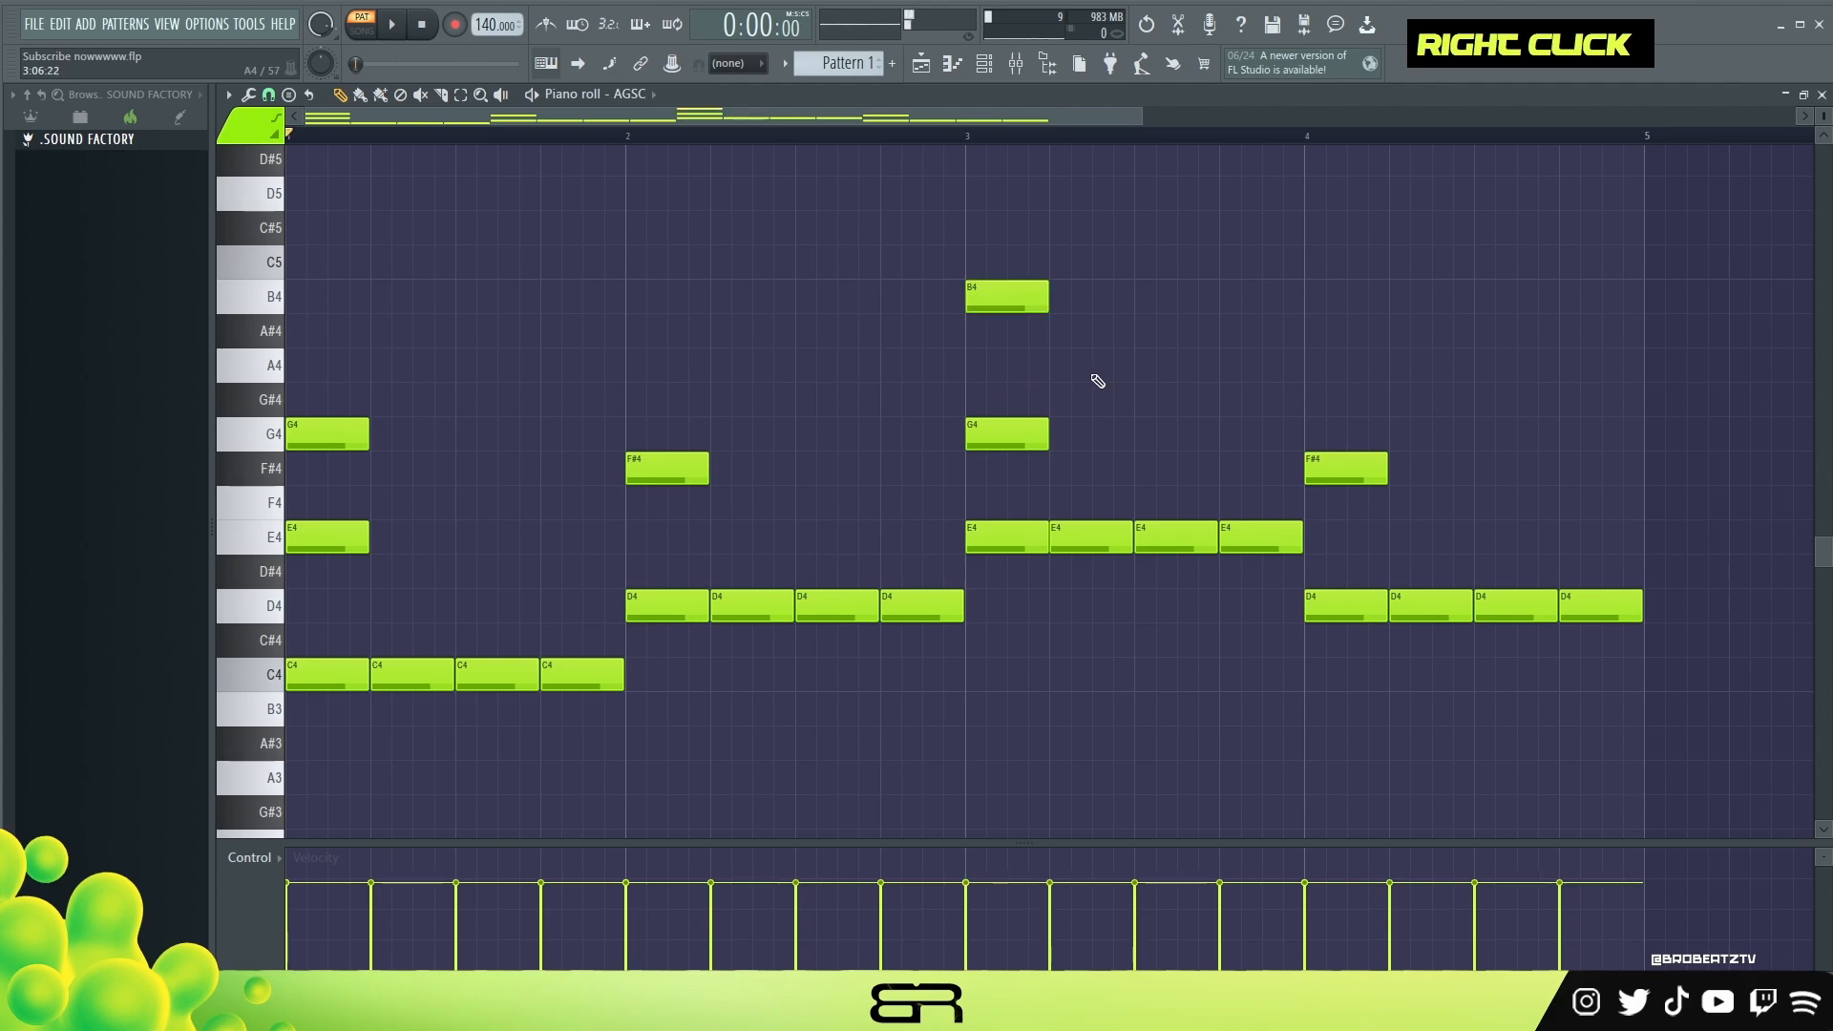
pyautogui.rightClick(1012, 297)
pyautogui.rightClick(345, 441)
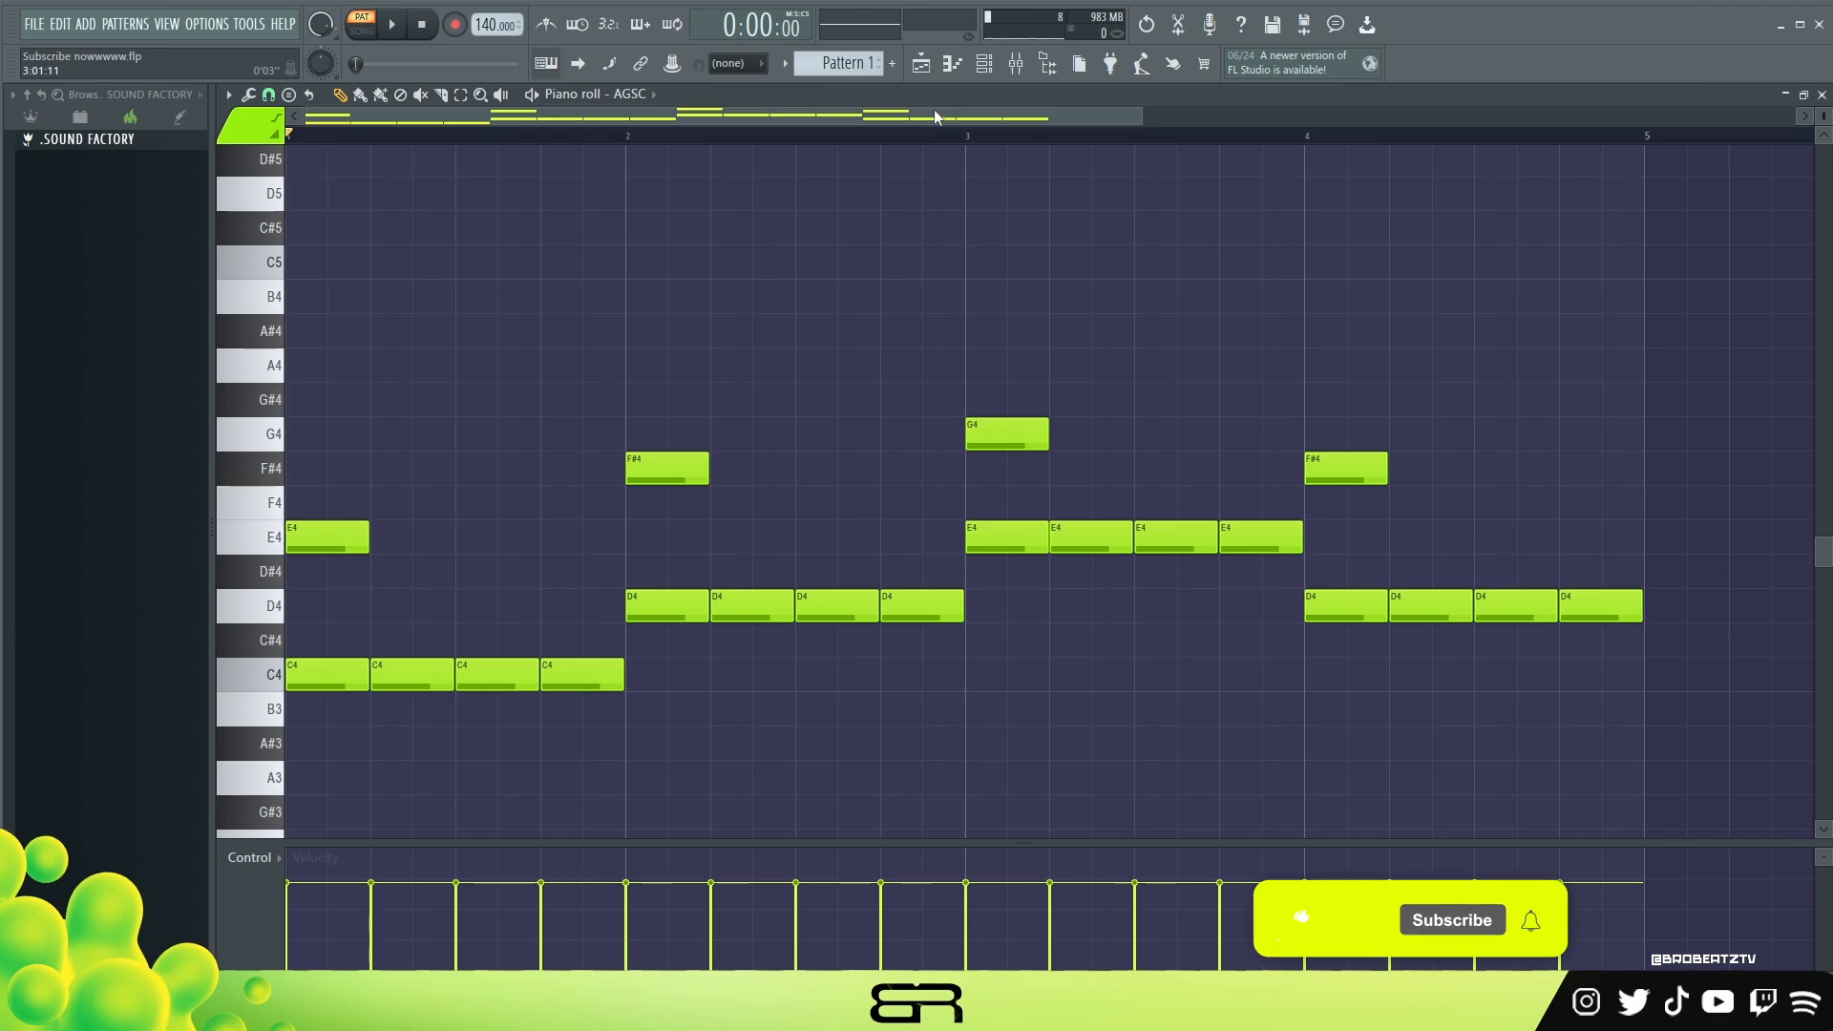
# Select the four upper notes E4, F#4, G4 and F#4, shift them half a beat later, and check the 1/2 beat snap option.
pyautogui.keyDown('ctrl'); pyautogui.click(327, 537); pyautogui.keyUp('ctrl')
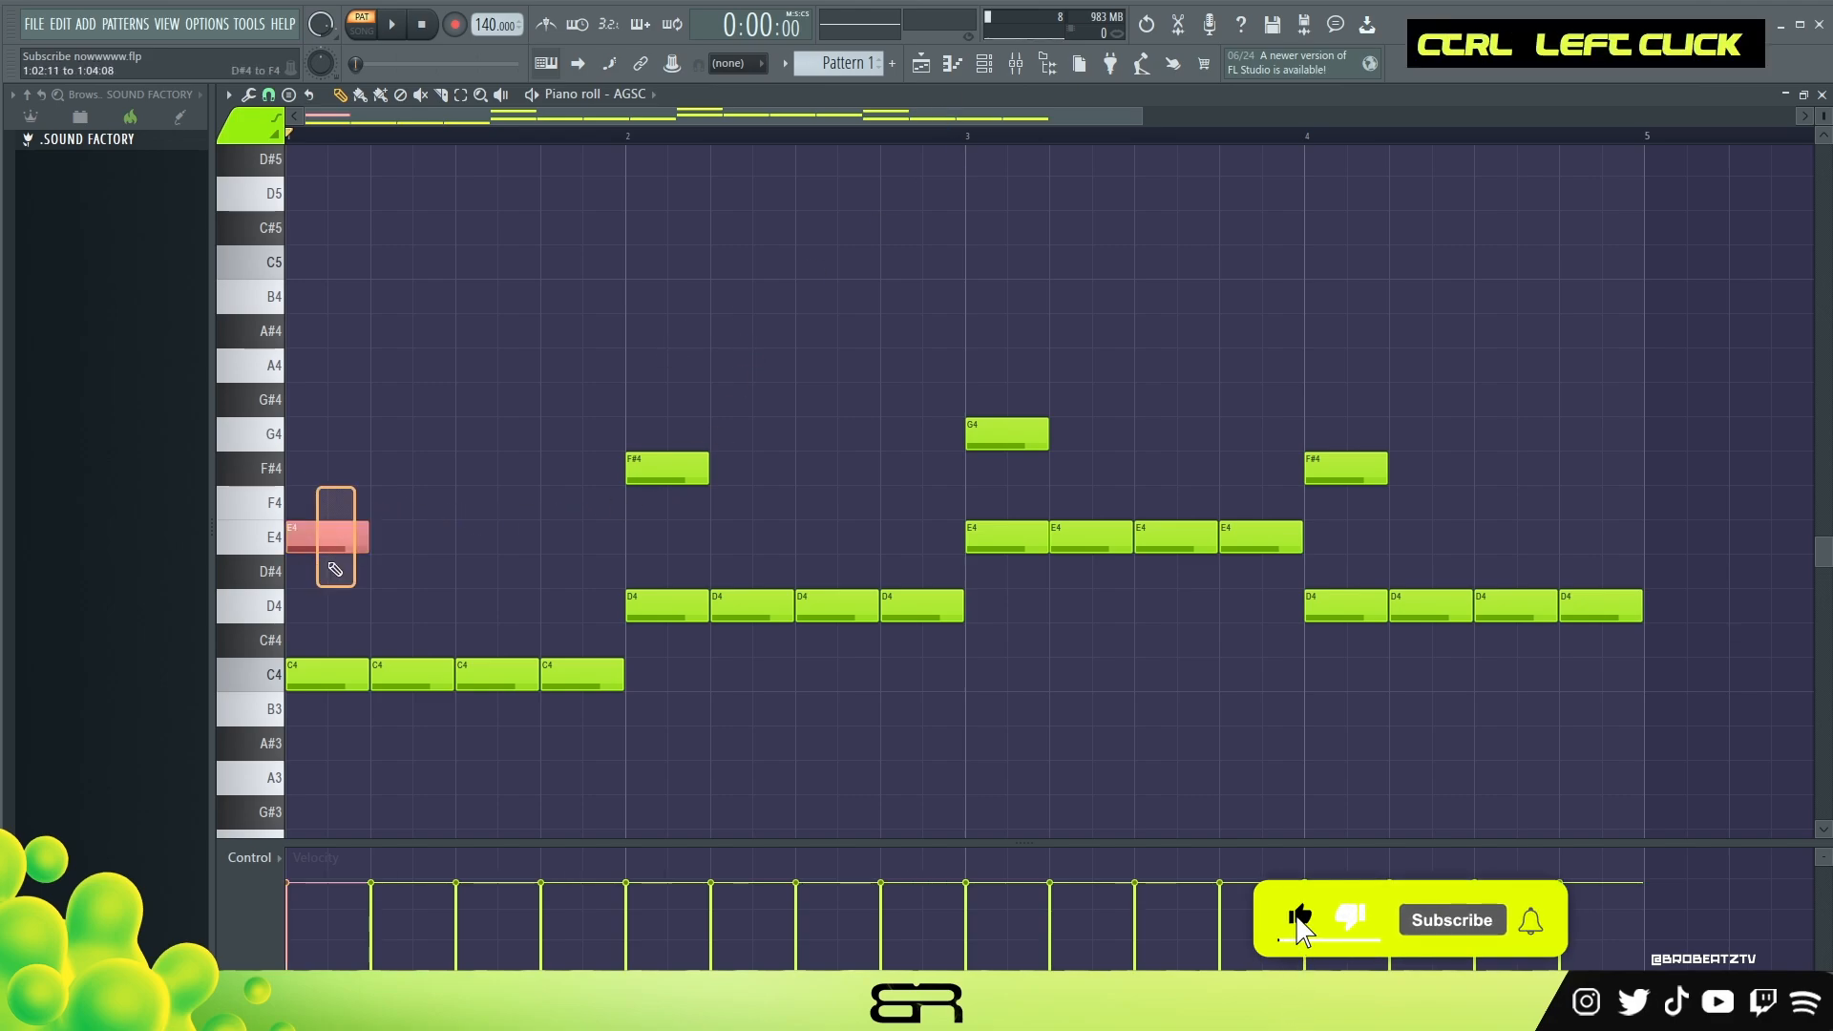
pyautogui.keyDown('ctrl'); pyautogui.keyDown('shift'); pyautogui.click(666, 468); pyautogui.keyUp('shift'); pyautogui.keyUp('ctrl')
pyautogui.keyDown('ctrl'); pyautogui.keyDown('shift'); pyautogui.click(1007, 435); pyautogui.keyUp('shift'); pyautogui.keyUp('ctrl')
pyautogui.keyDown('ctrl'); pyautogui.keyDown('shift'); pyautogui.click(1356, 469); pyautogui.keyUp('shift'); pyautogui.keyUp('ctrl')
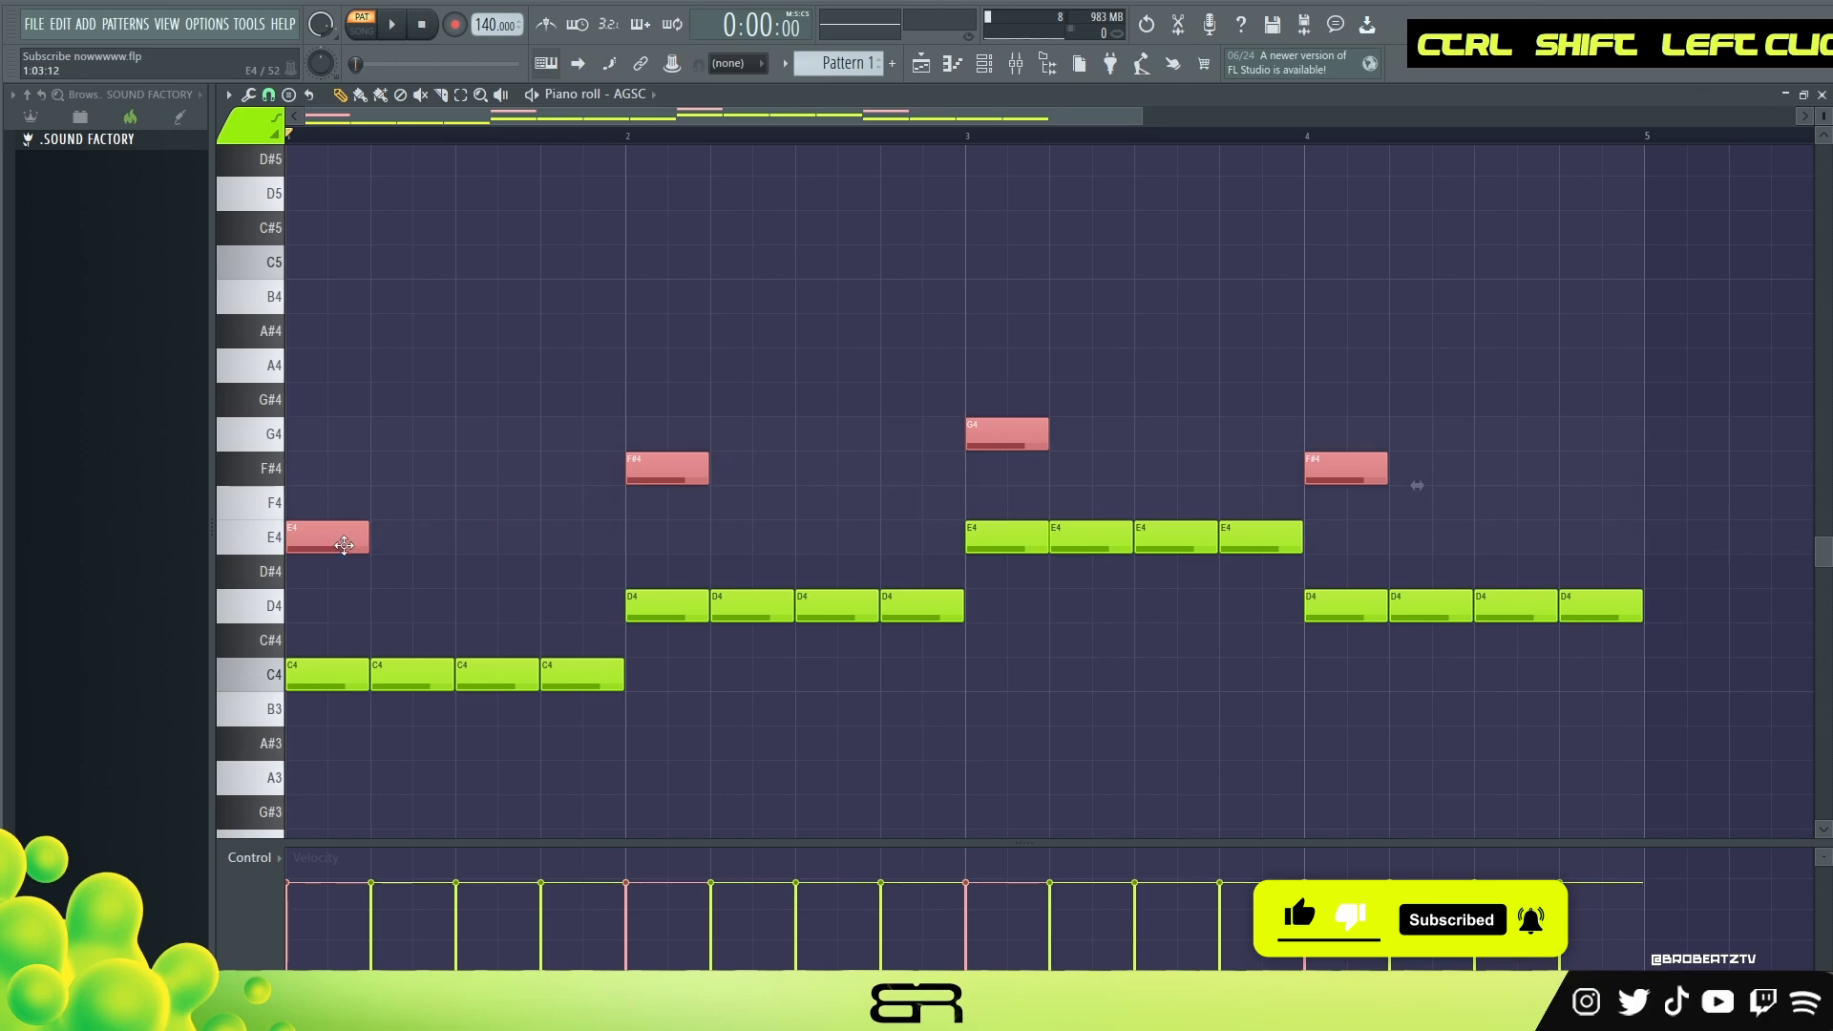
pyautogui.moveTo(335, 542); pyautogui.dragTo(370, 544)
pyautogui.click(269, 95)
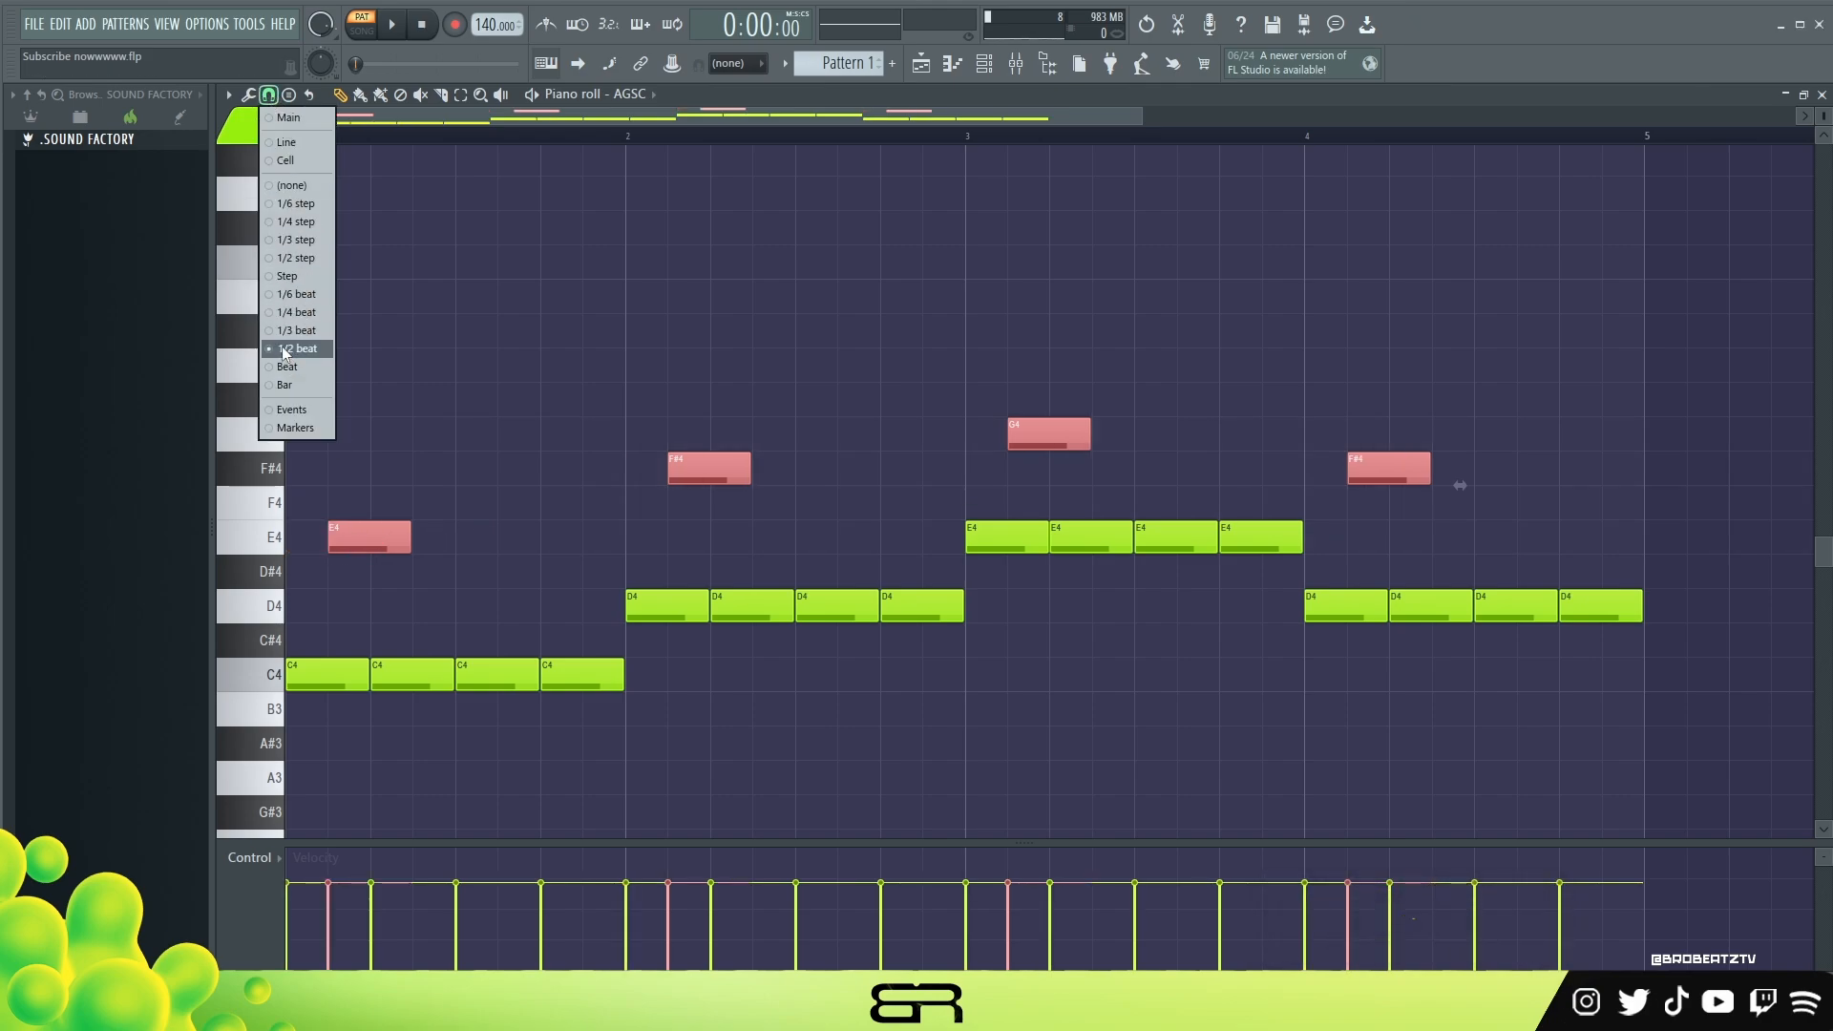
pyautogui.rightClick(430, 499)
pyautogui.keyDown('ctrl'); pyautogui.click(377, 537); pyautogui.keyUp('ctrl')
pyautogui.keyDown('ctrl'); pyautogui.keyDown('shift'); pyautogui.click(709, 468); pyautogui.keyUp('shift'); pyautogui.keyUp('ctrl')
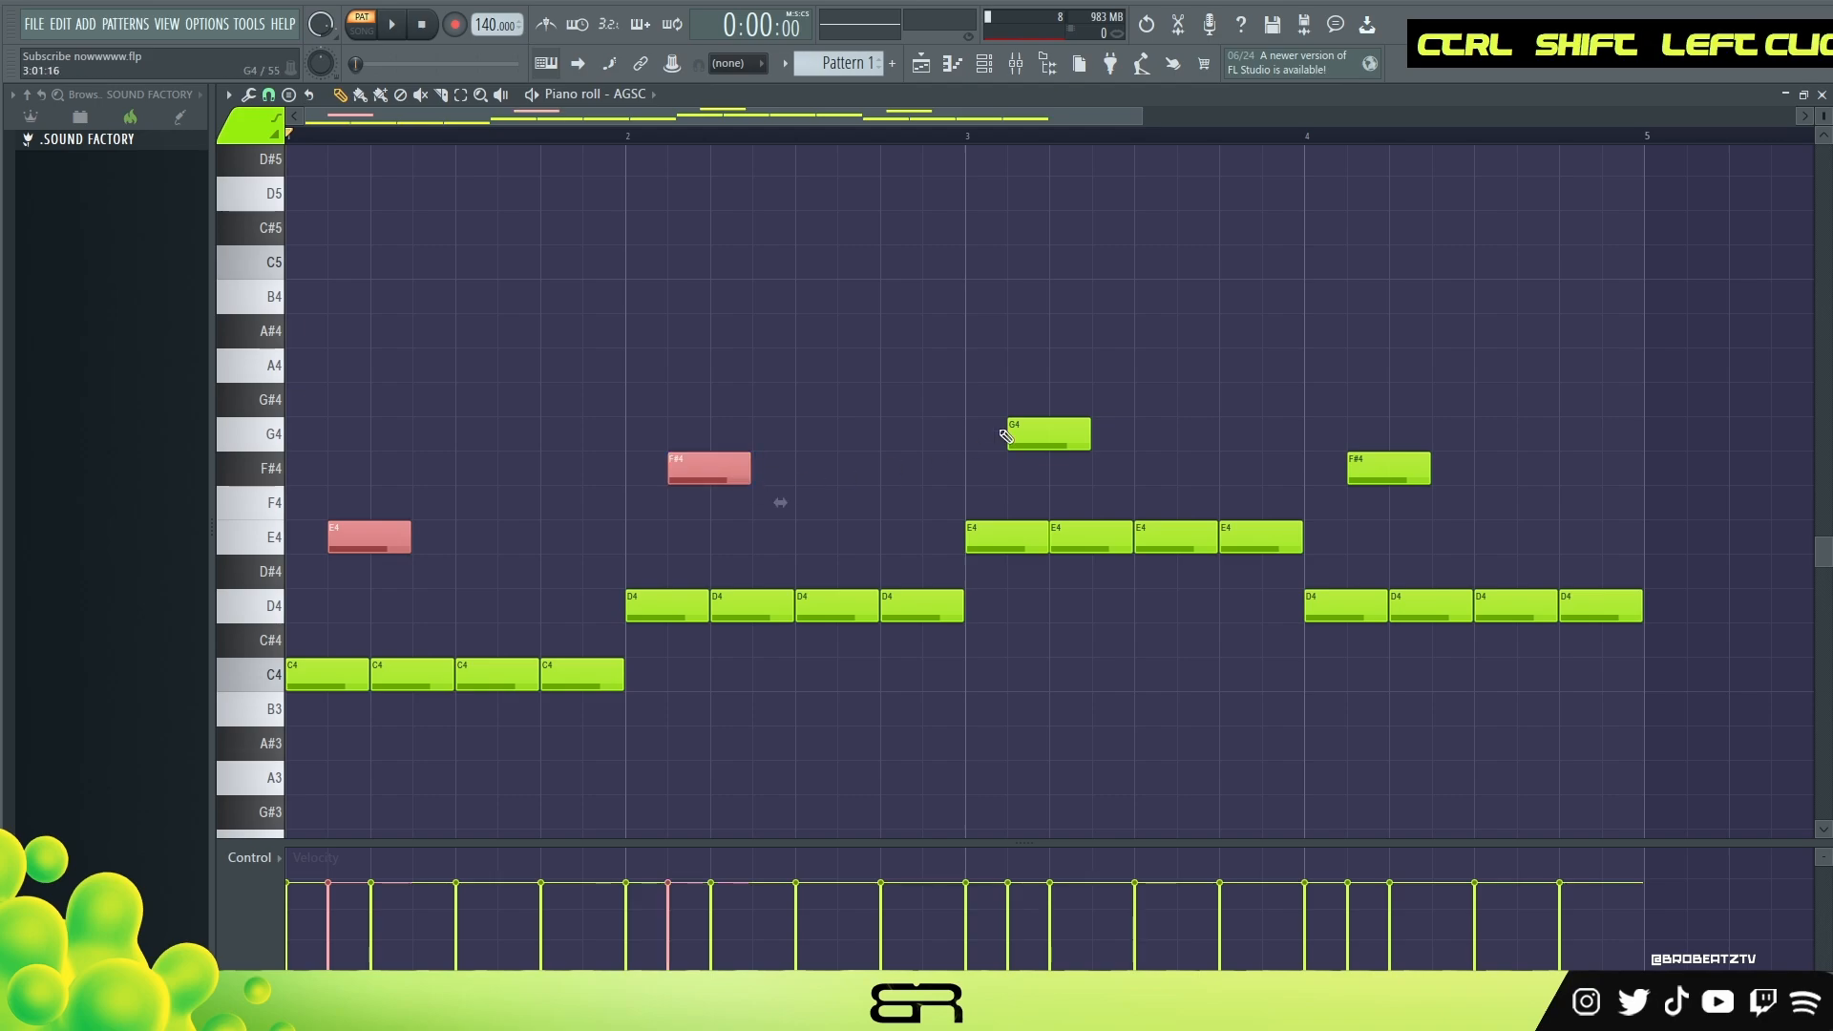
pyautogui.keyDown('ctrl'); pyautogui.keyDown('shift'); pyautogui.click(1013, 433); pyautogui.keyUp('shift'); pyautogui.keyUp('ctrl')
pyautogui.rightClick(1137, 657)
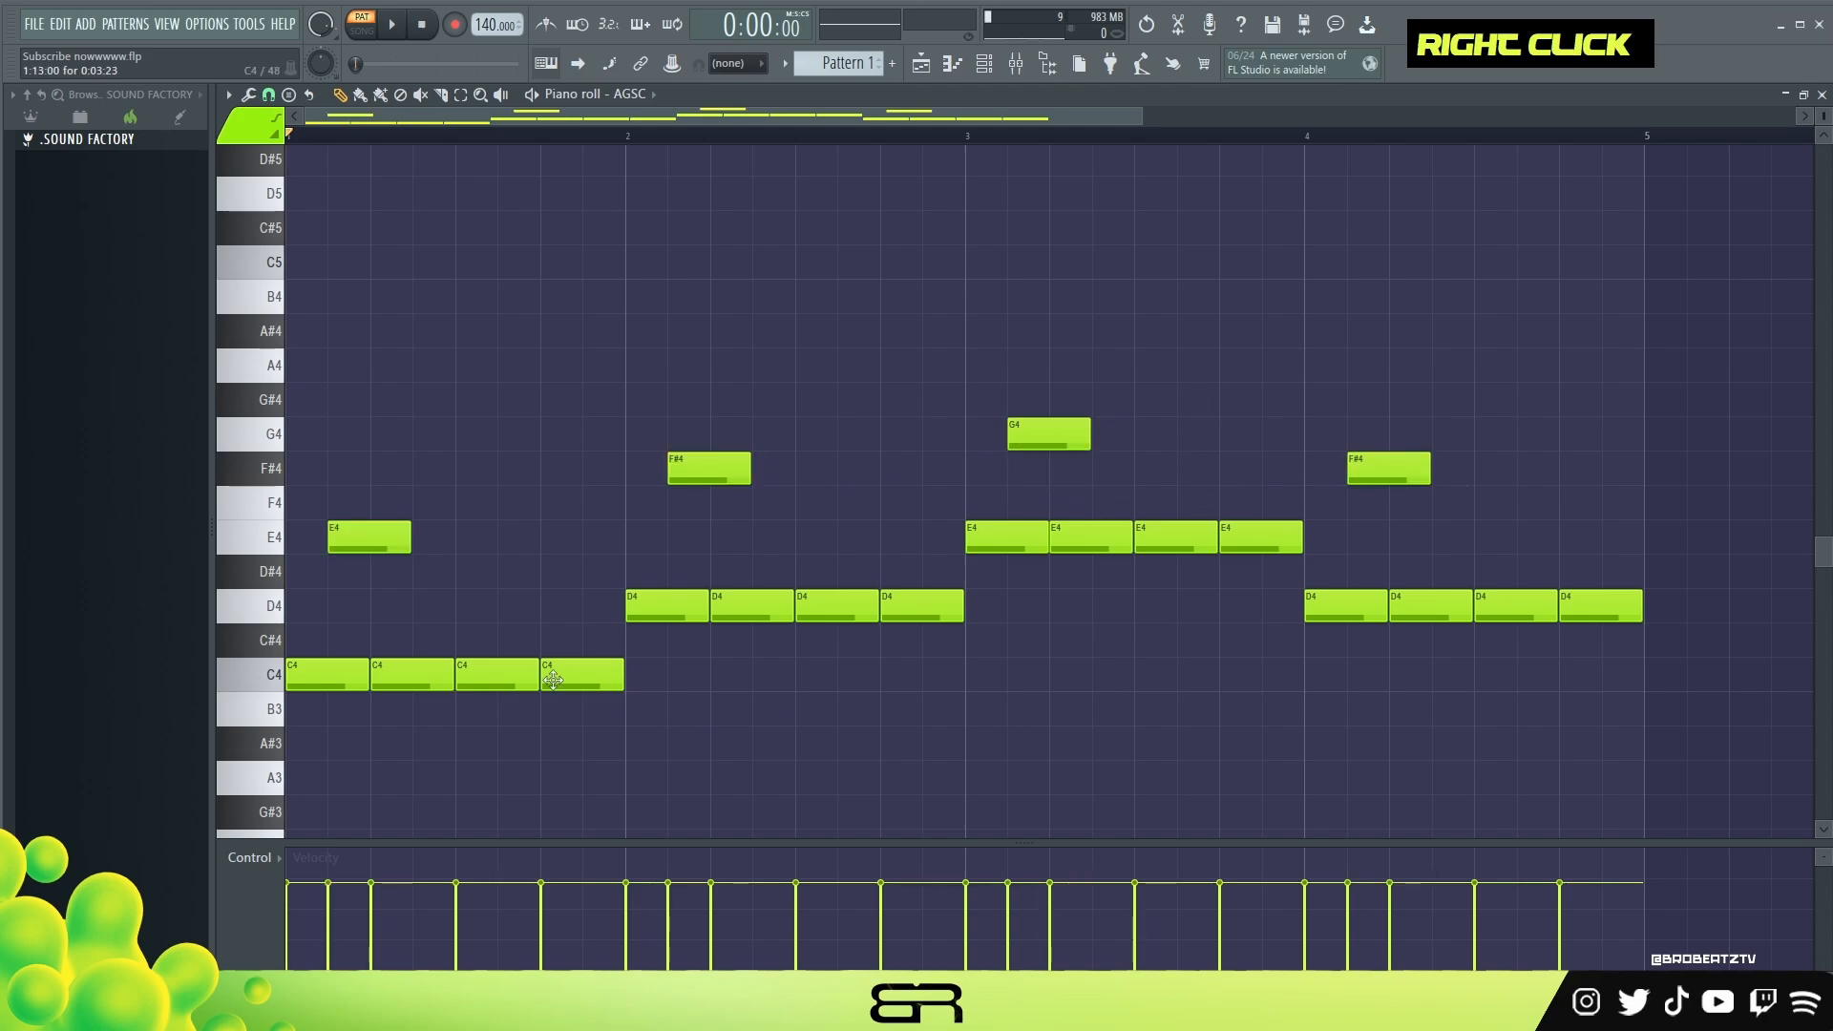
# Delete the last two root notes in each of the four bars.
pyautogui.rightClick(506, 676)
pyautogui.rightClick(573, 676)
pyautogui.rightClick(840, 607)
pyautogui.rightClick(917, 607)
pyautogui.rightClick(1179, 539)
pyautogui.rightClick(1259, 539)
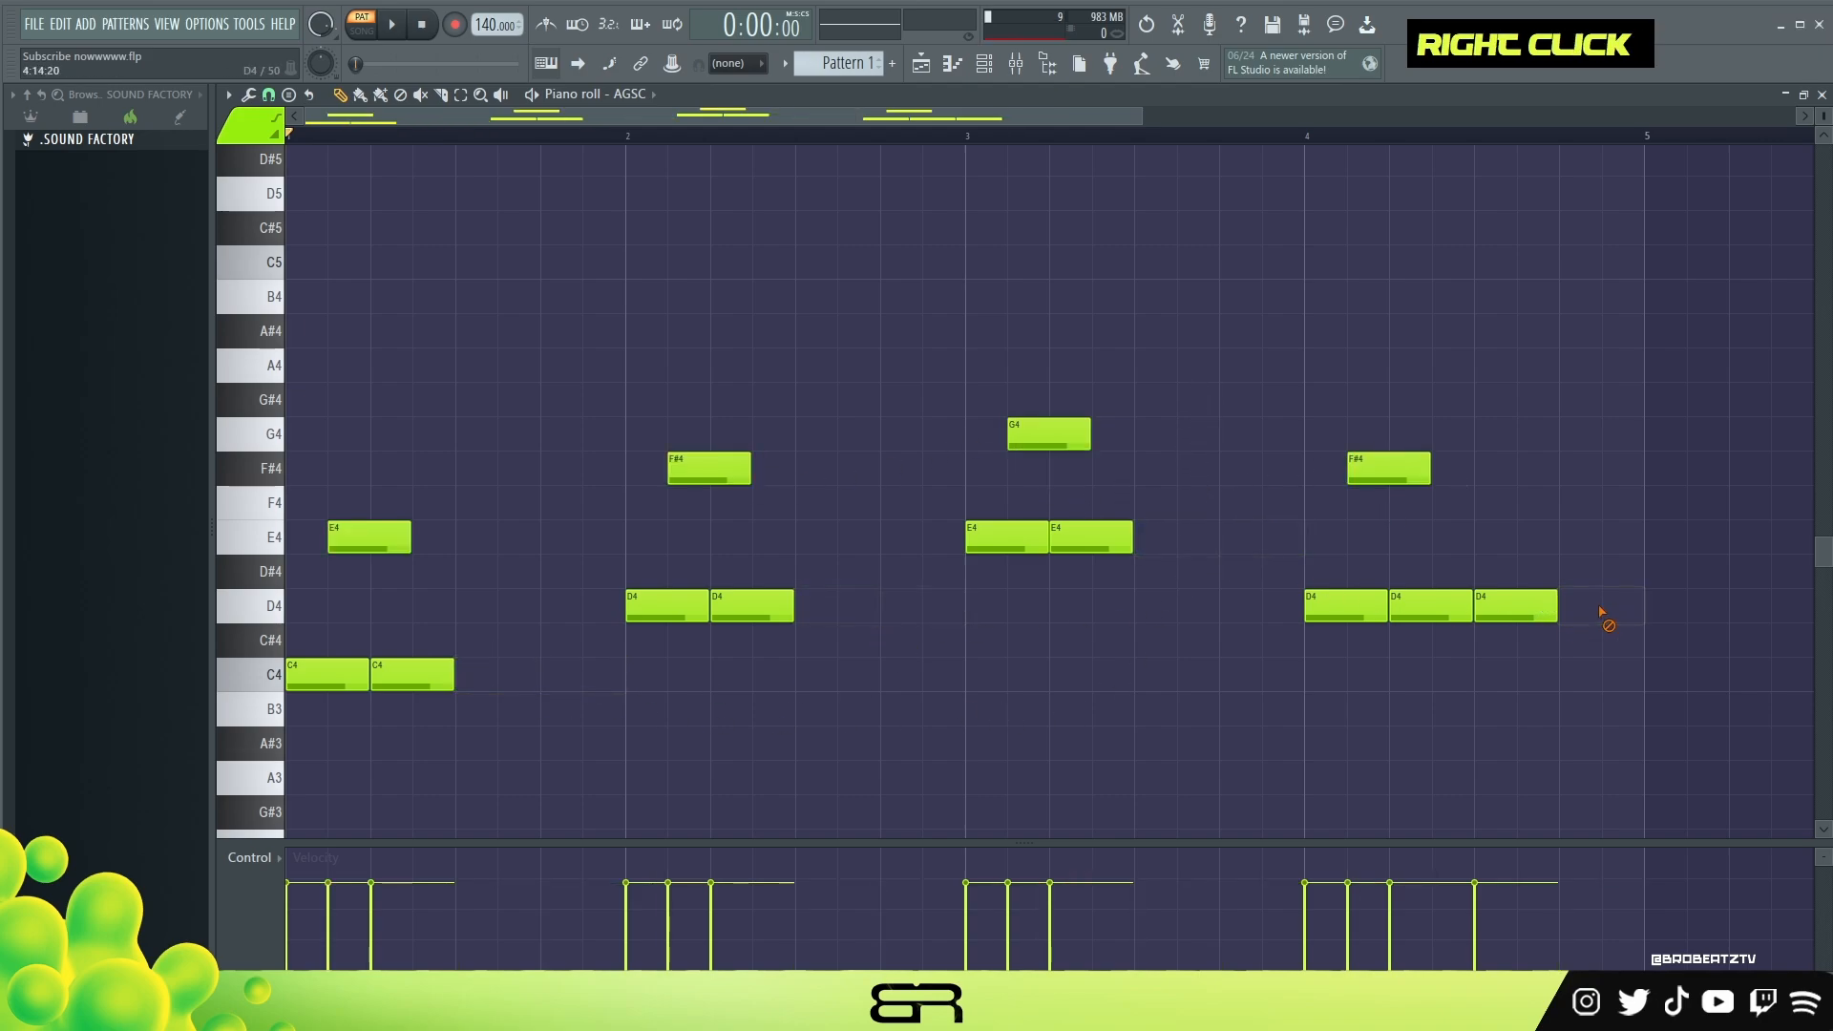
# Select all remaining notes, copy them two beats later to fill the second half of each bar, and play the pattern.
pyautogui.moveTo(1474, 693); pyautogui.dragTo(283, 449)
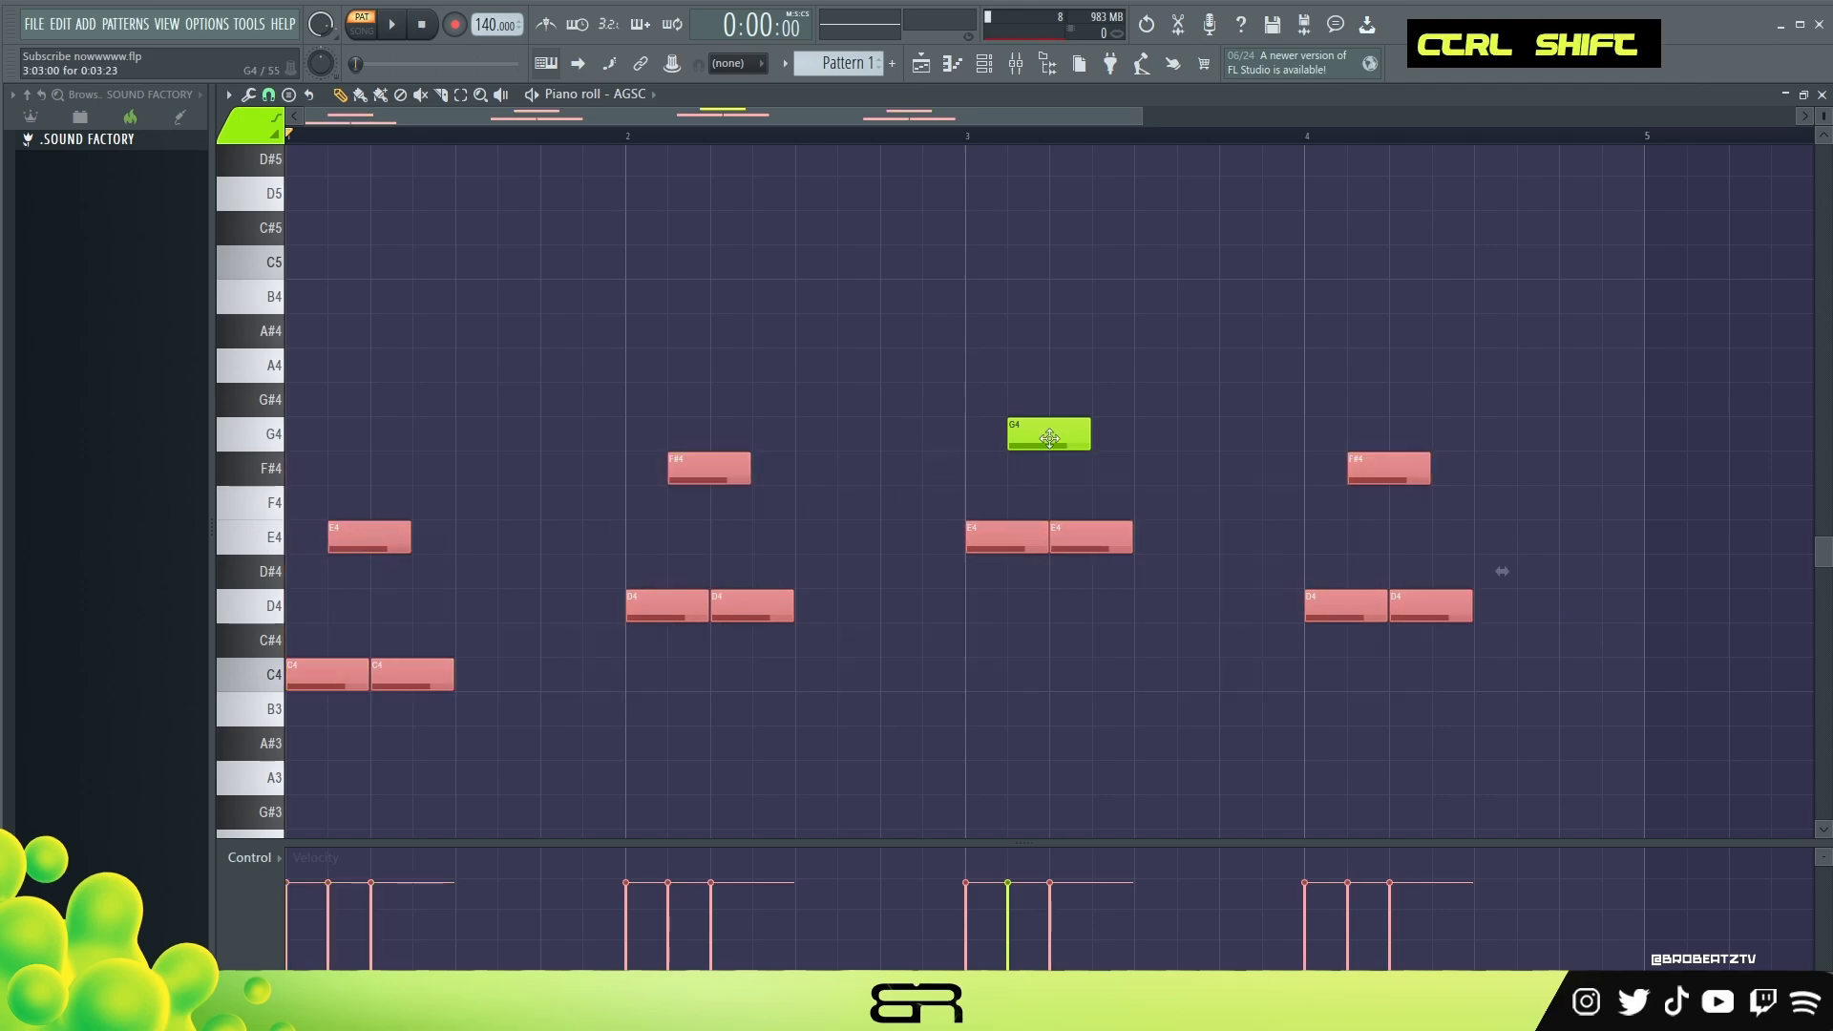
pyautogui.keyDown('ctrl'); pyautogui.keyDown('shift'); pyautogui.click(1048, 433); pyautogui.keyUp('shift'); pyautogui.keyUp('ctrl')
pyautogui.moveTo(368, 539); pyautogui.dragTo(539, 539)
pyautogui.rightClick(547, 417)
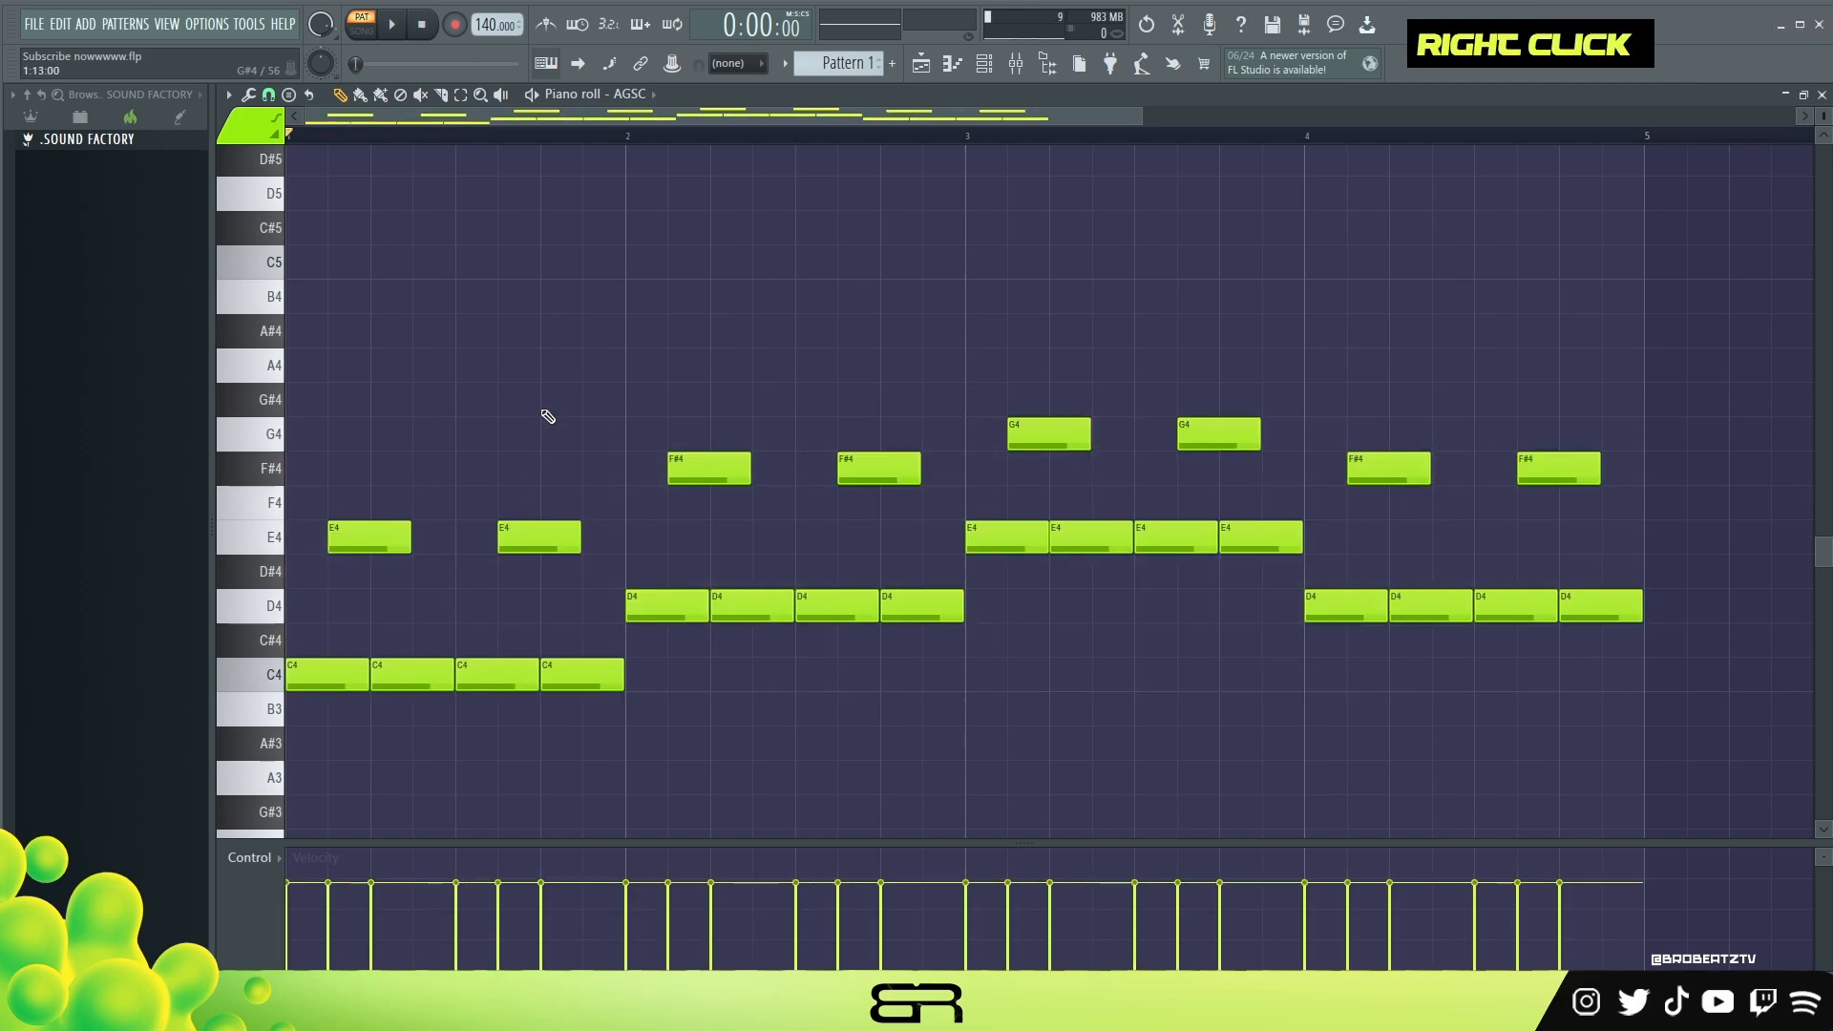
pyautogui.press('space')
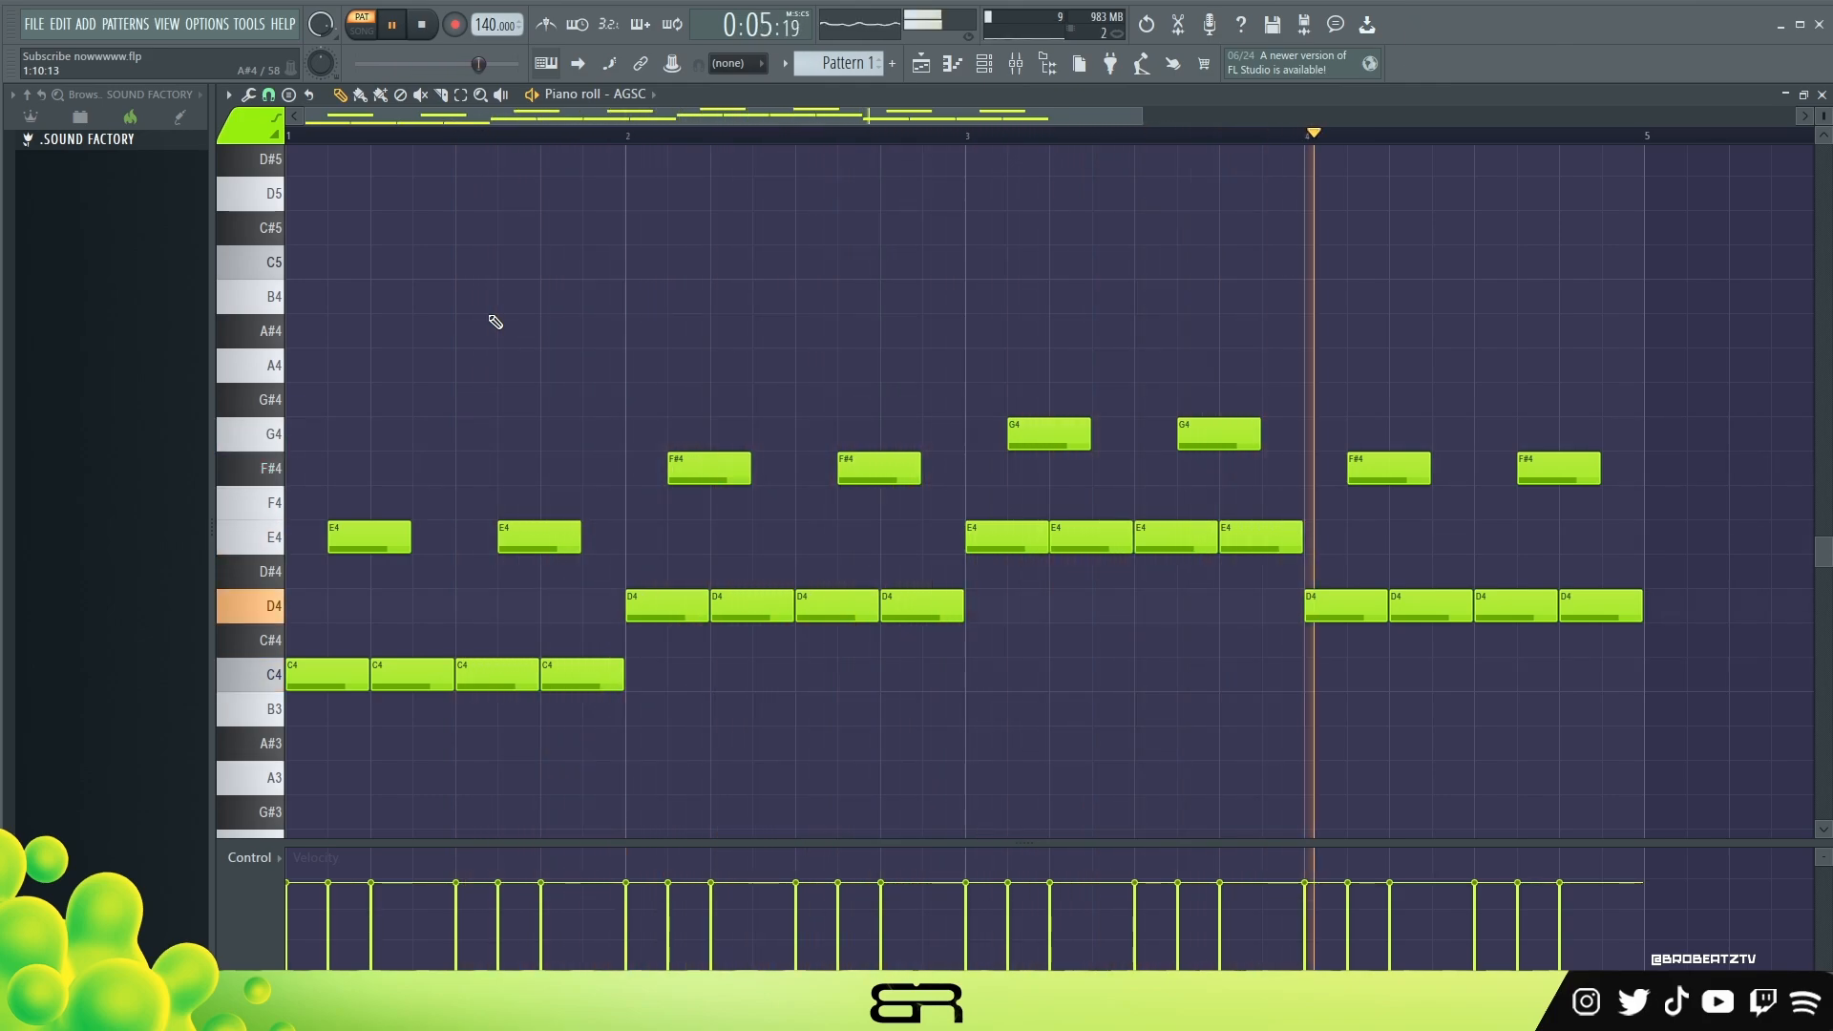
pyautogui.press('space')
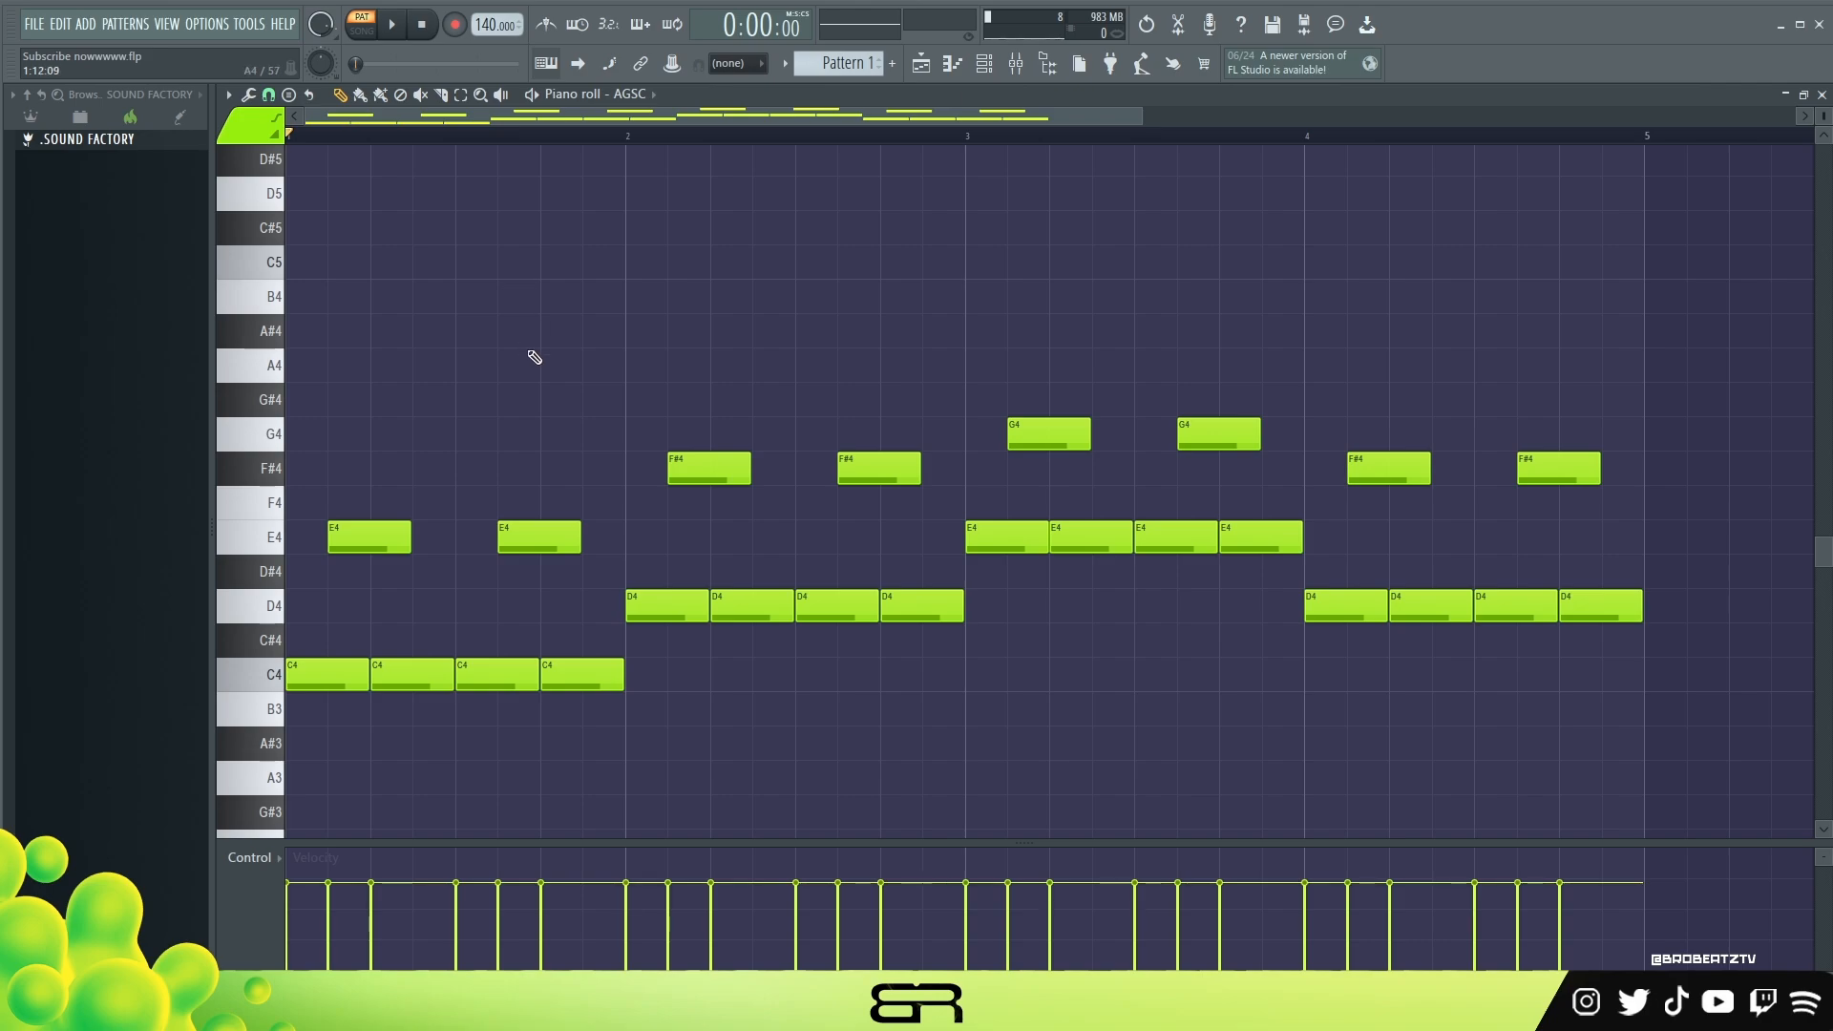
# Try a G4 above the first E4 in bar 1 at different start positions, and delete it.
pyautogui.scroll(3, 688, 528)
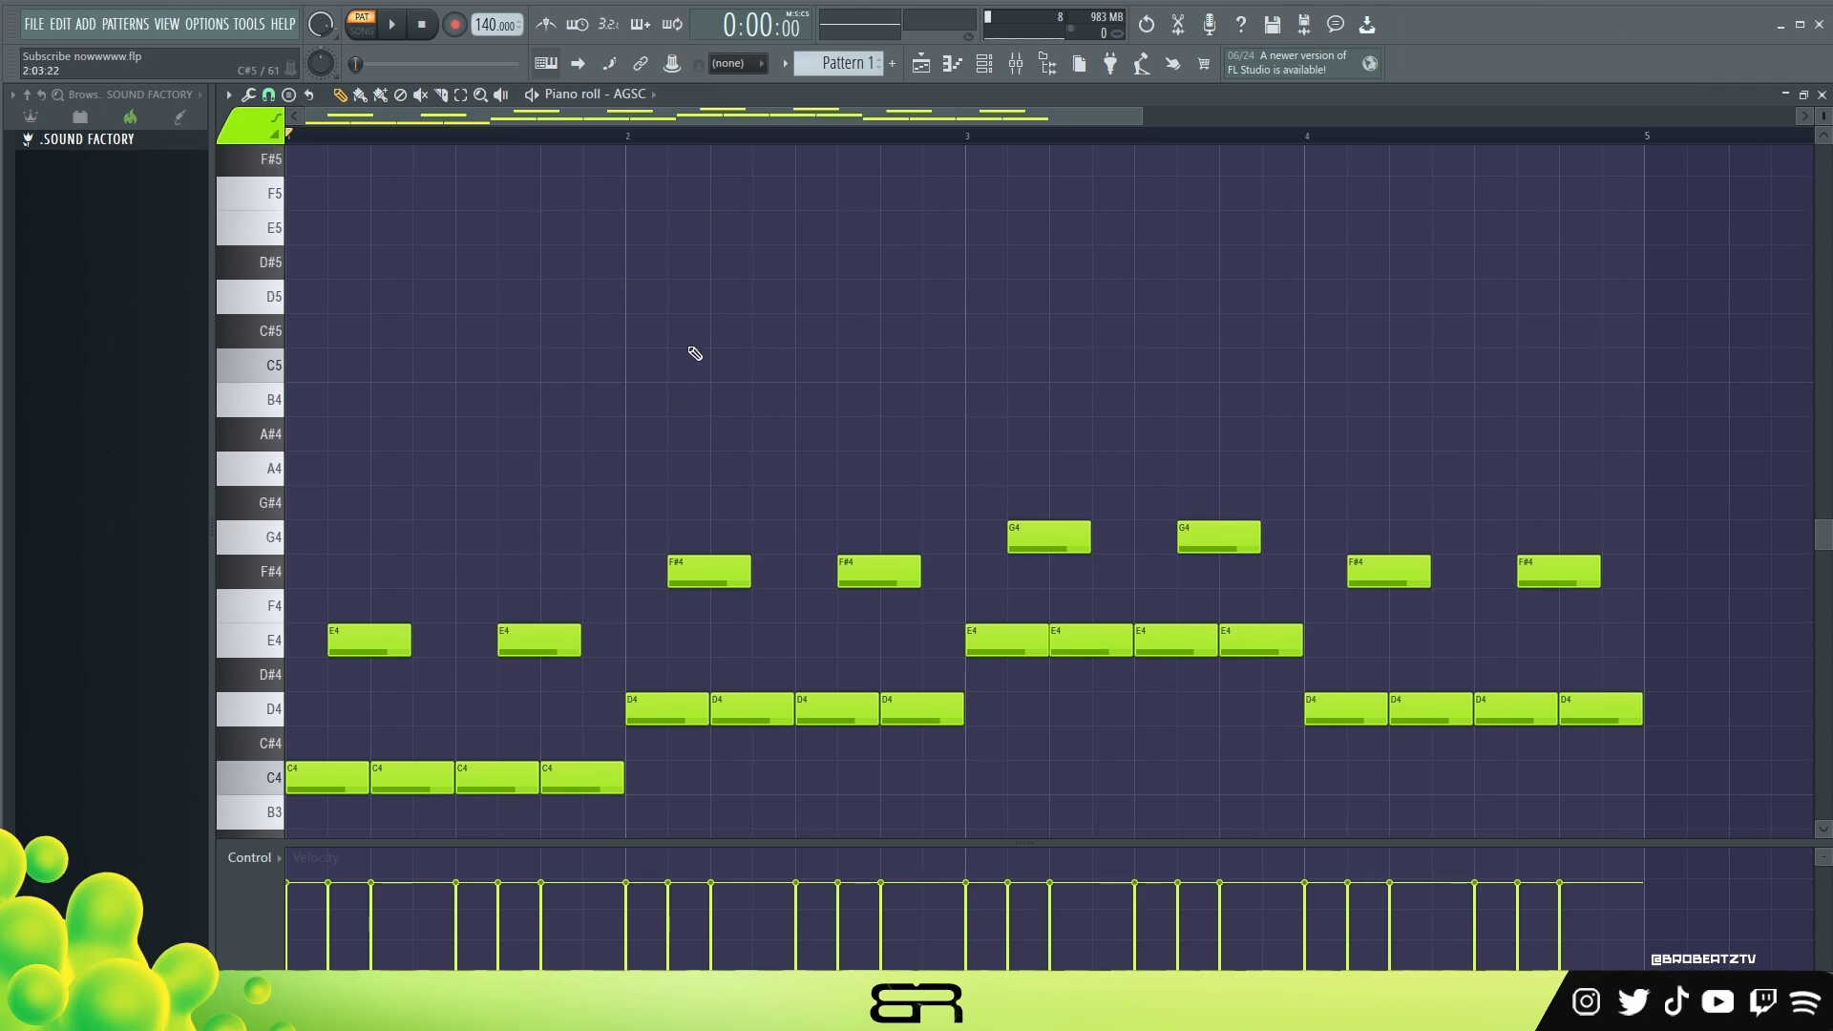
pyautogui.scroll(-3, 530, 404)
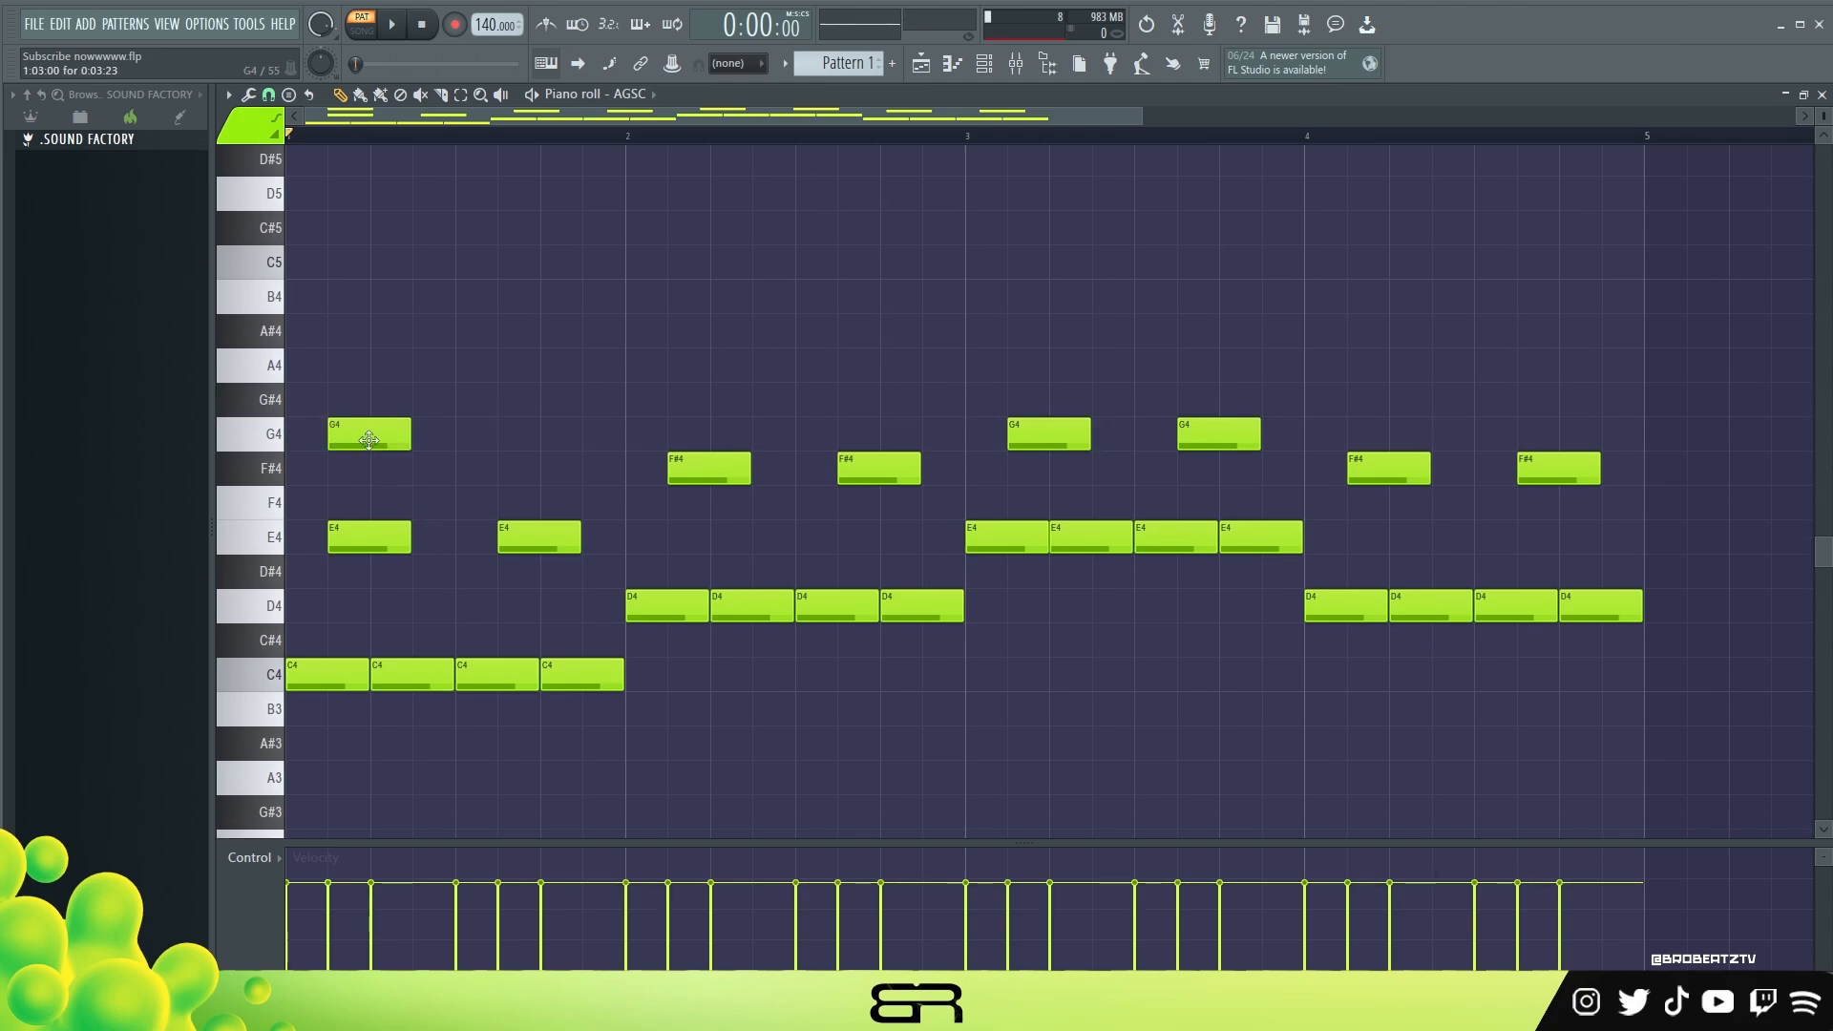
pyautogui.moveTo(415, 440); pyautogui.dragTo(345, 438)
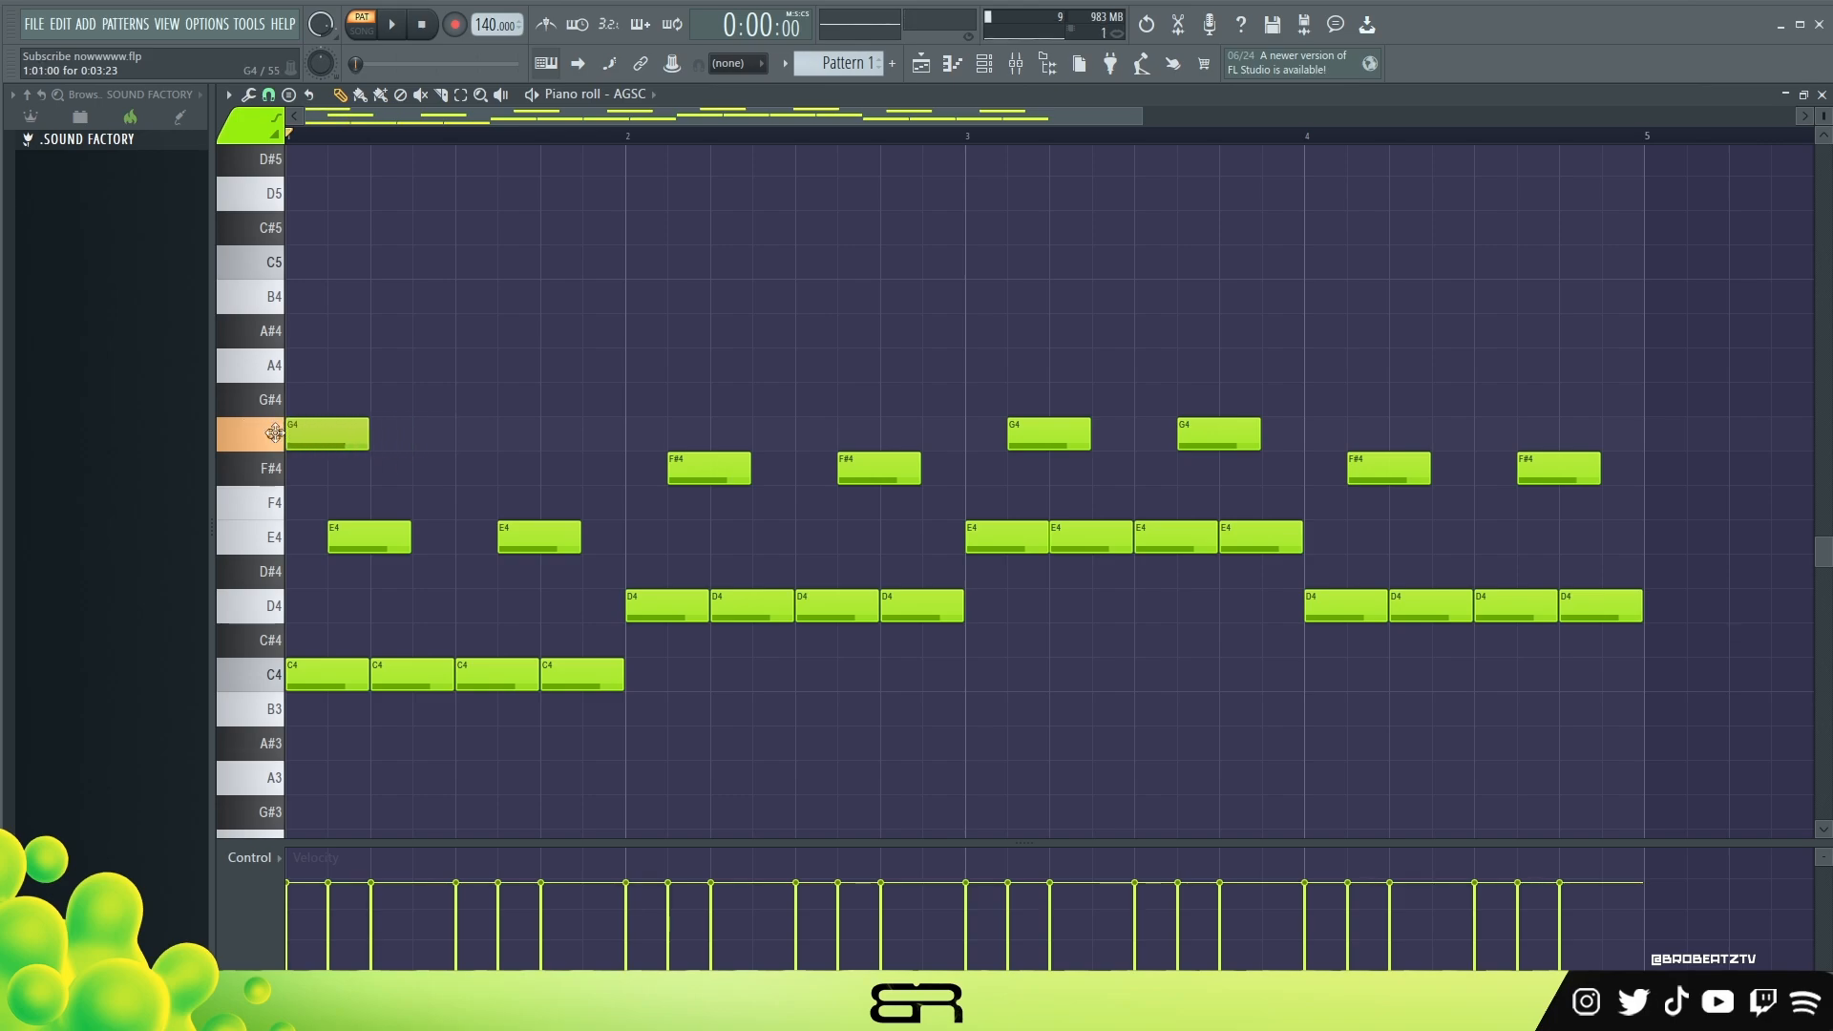
pyautogui.moveTo(386, 461); pyautogui.dragTo(344, 461)
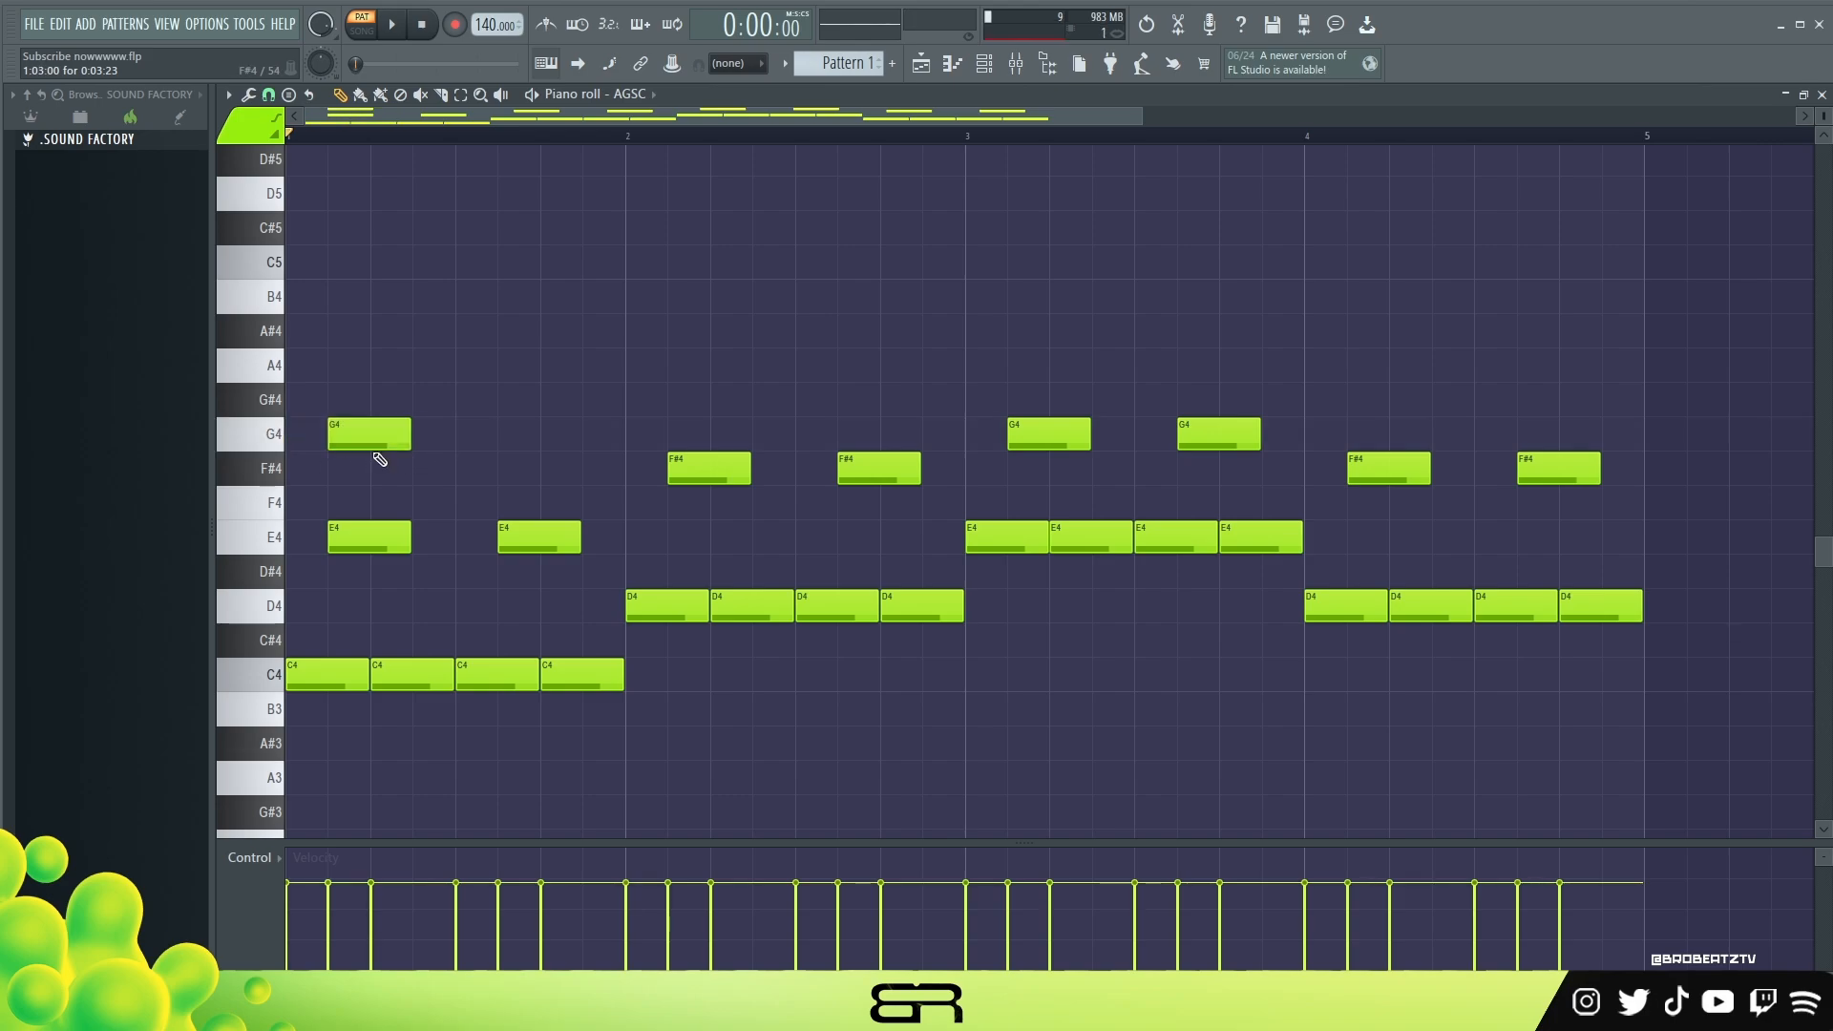
pyautogui.rightClick(363, 441)
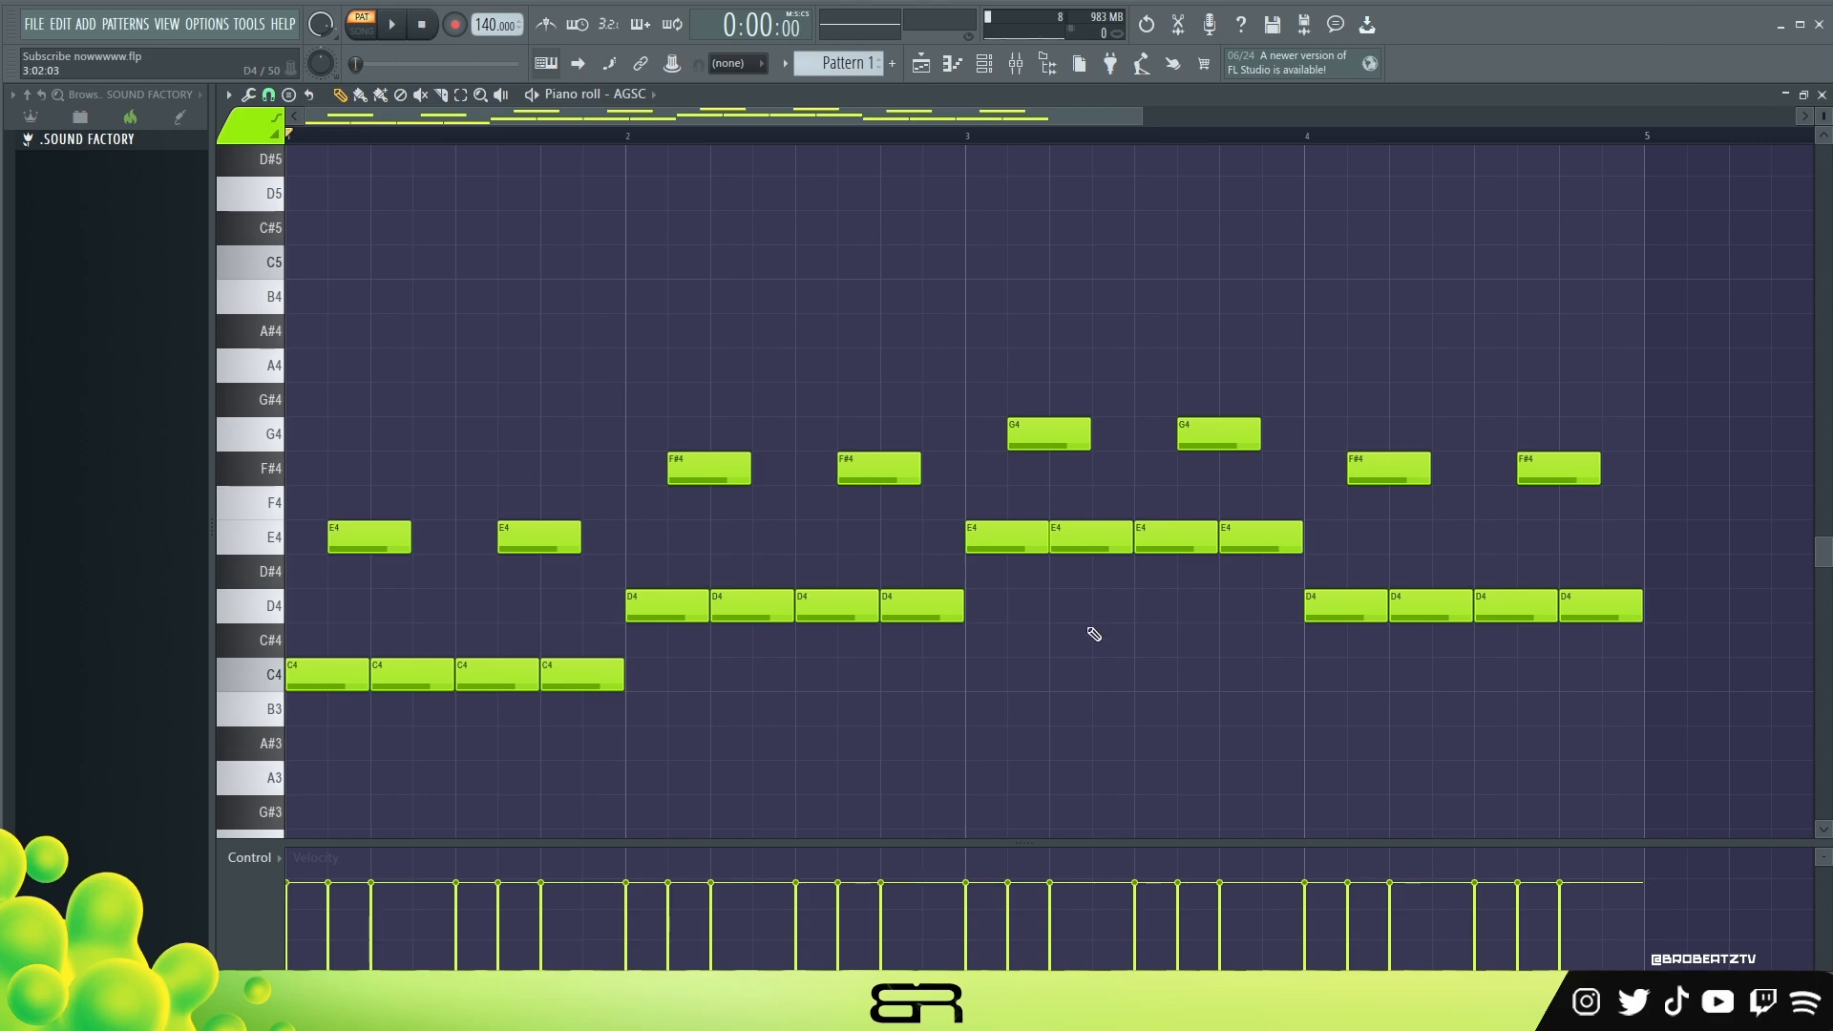
# Select all eight offbeat upper notes across the four bars and copy them one beat later.
pyautogui.keyDown('ctrl'); pyautogui.click(1578, 460); pyautogui.keyUp('ctrl')
pyautogui.keyDown('ctrl'); pyautogui.keyDown('shift'); pyautogui.click(1372, 472); pyautogui.keyUp('shift'); pyautogui.keyUp('ctrl')
pyautogui.keyDown('ctrl'); pyautogui.keyDown('shift'); pyautogui.click(1227, 434); pyautogui.keyUp('shift'); pyautogui.keyUp('ctrl')
pyautogui.keyDown('ctrl'); pyautogui.keyDown('shift'); pyautogui.click(1038, 441); pyautogui.keyUp('shift'); pyautogui.keyUp('ctrl')
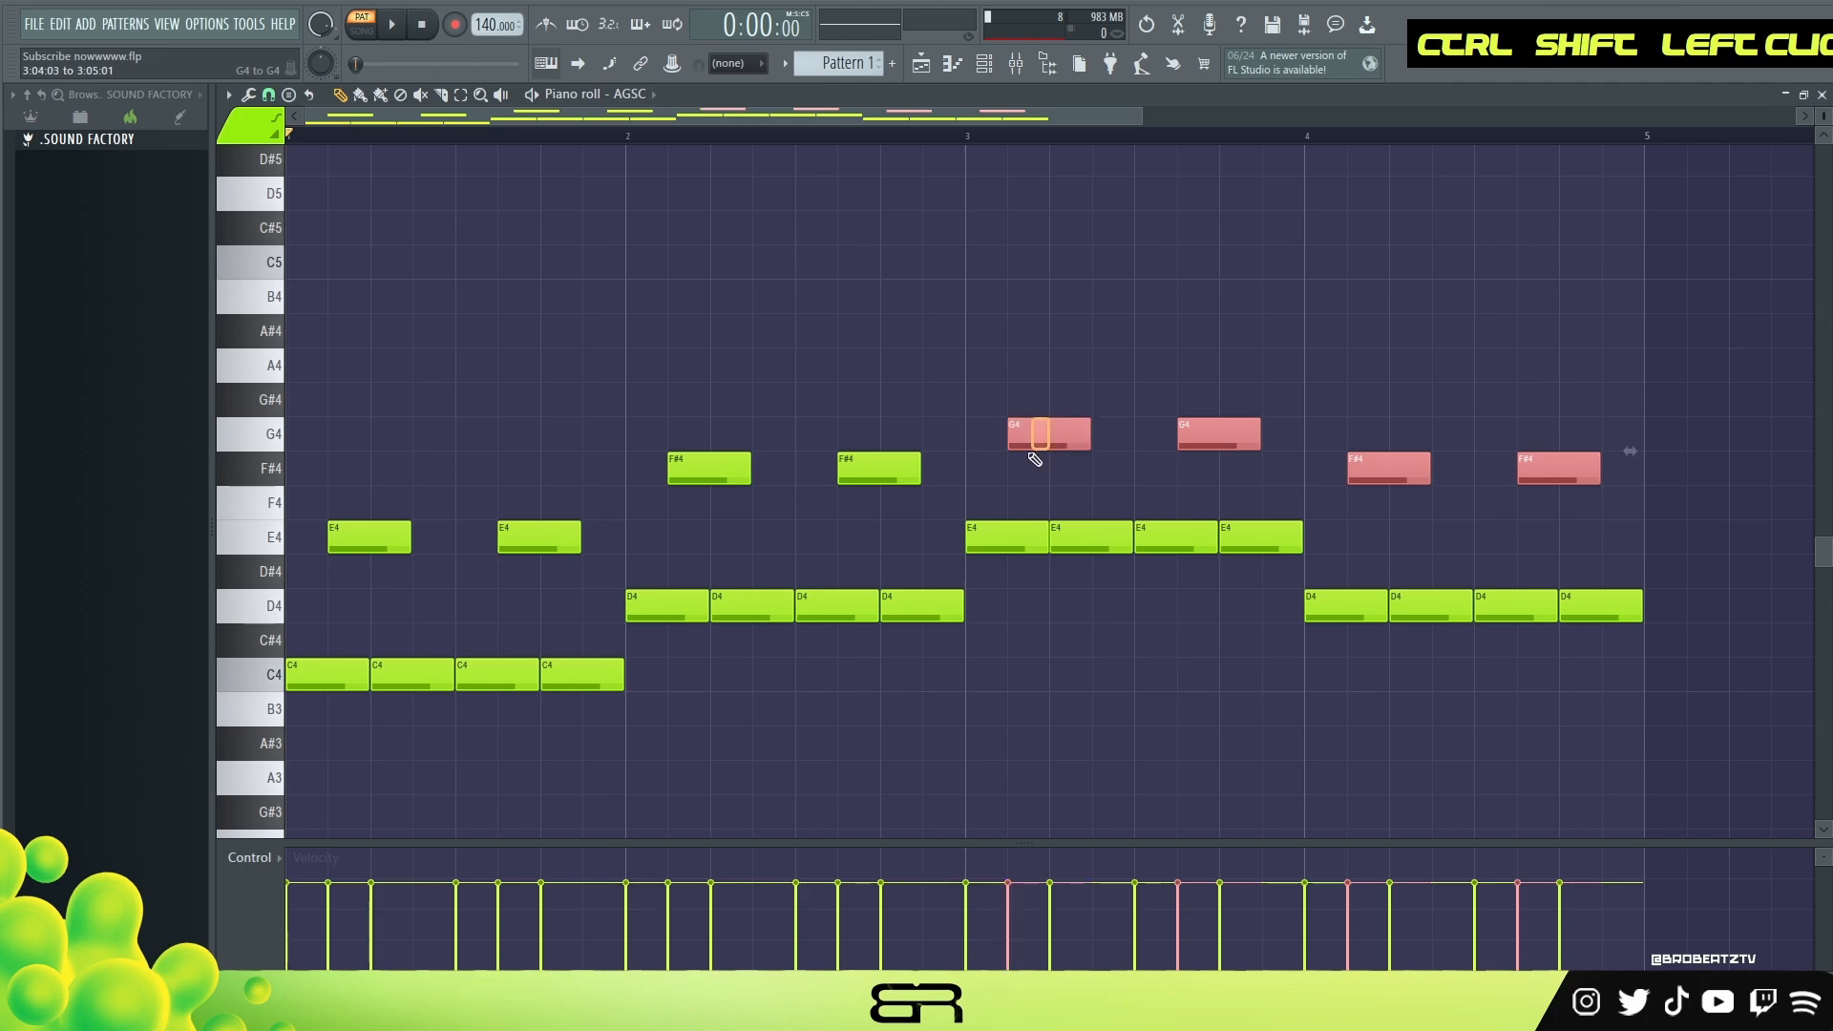
pyautogui.keyDown('ctrl'); pyautogui.keyDown('shift'); pyautogui.click(731, 468); pyautogui.keyUp('shift'); pyautogui.keyUp('ctrl')
pyautogui.keyDown('ctrl'); pyautogui.keyDown('shift'); pyautogui.click(544, 537); pyautogui.keyUp('shift'); pyautogui.keyUp('ctrl')
pyautogui.moveTo(359, 541); pyautogui.dragTo(430, 541)
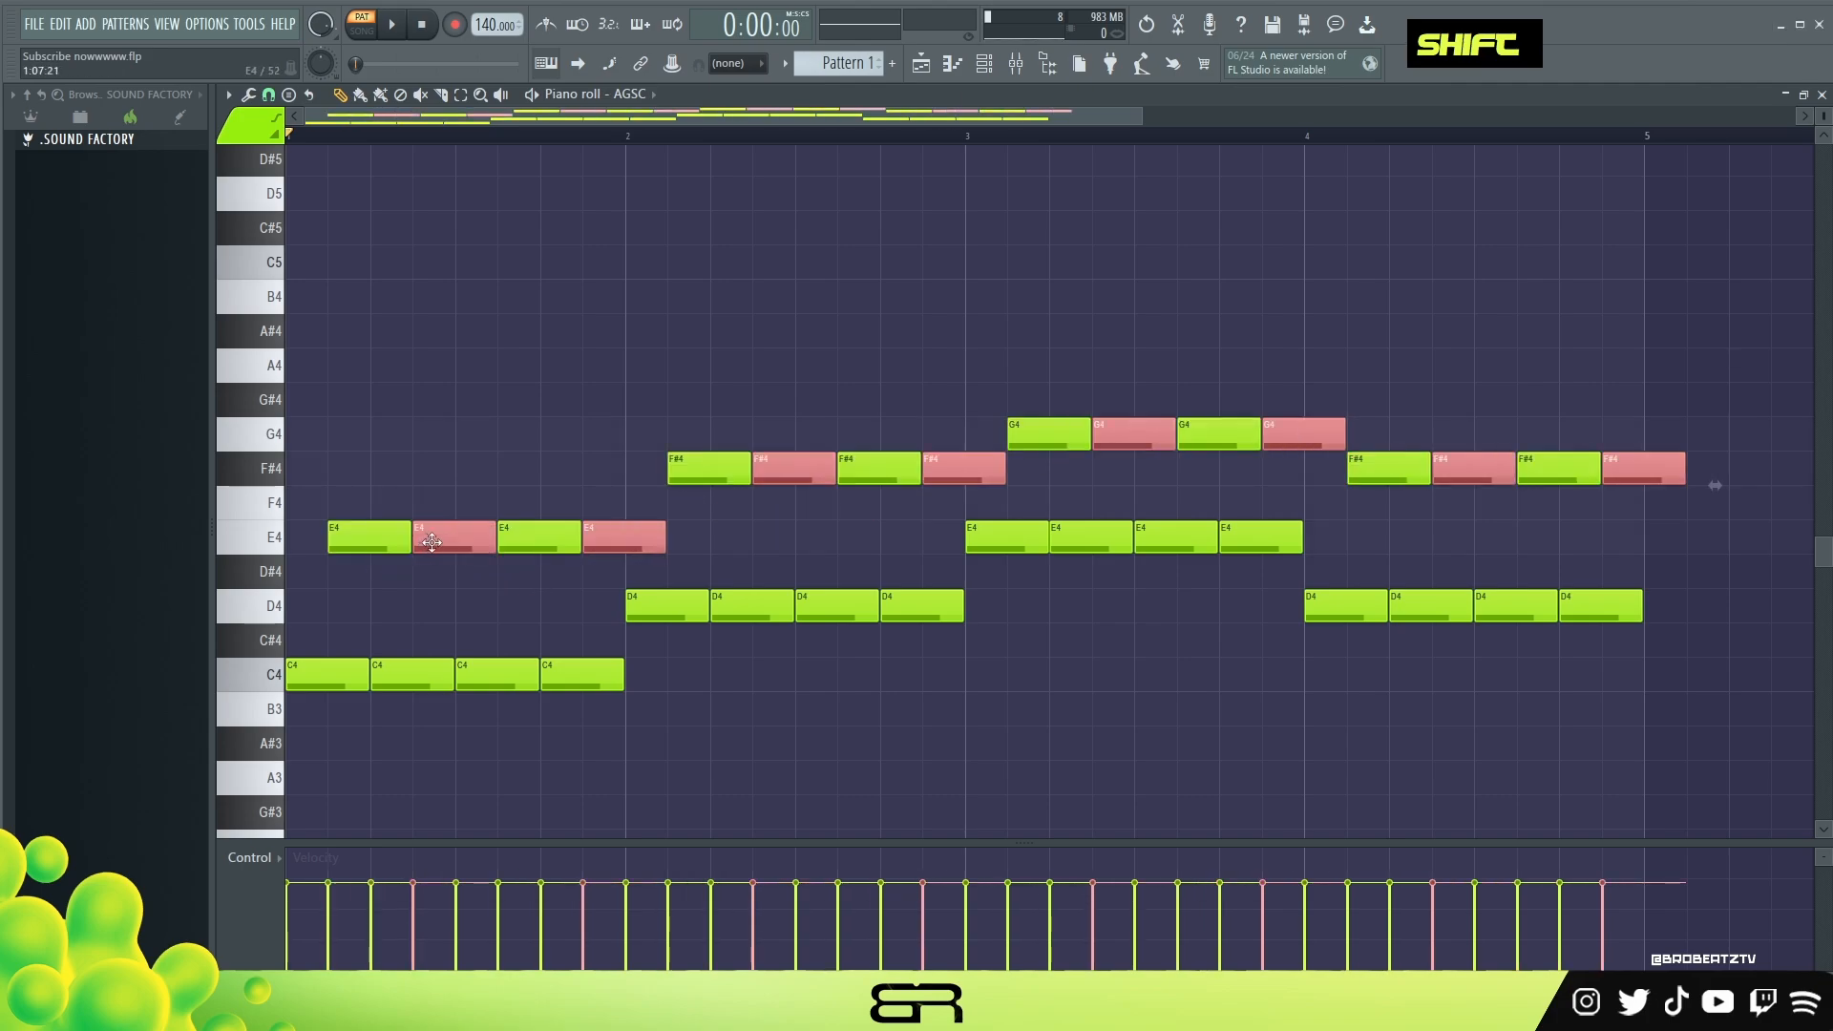
# Raise the eight copied notes by one octave and clear the selection.
pyautogui.hotkey('ctrl', 'Up')
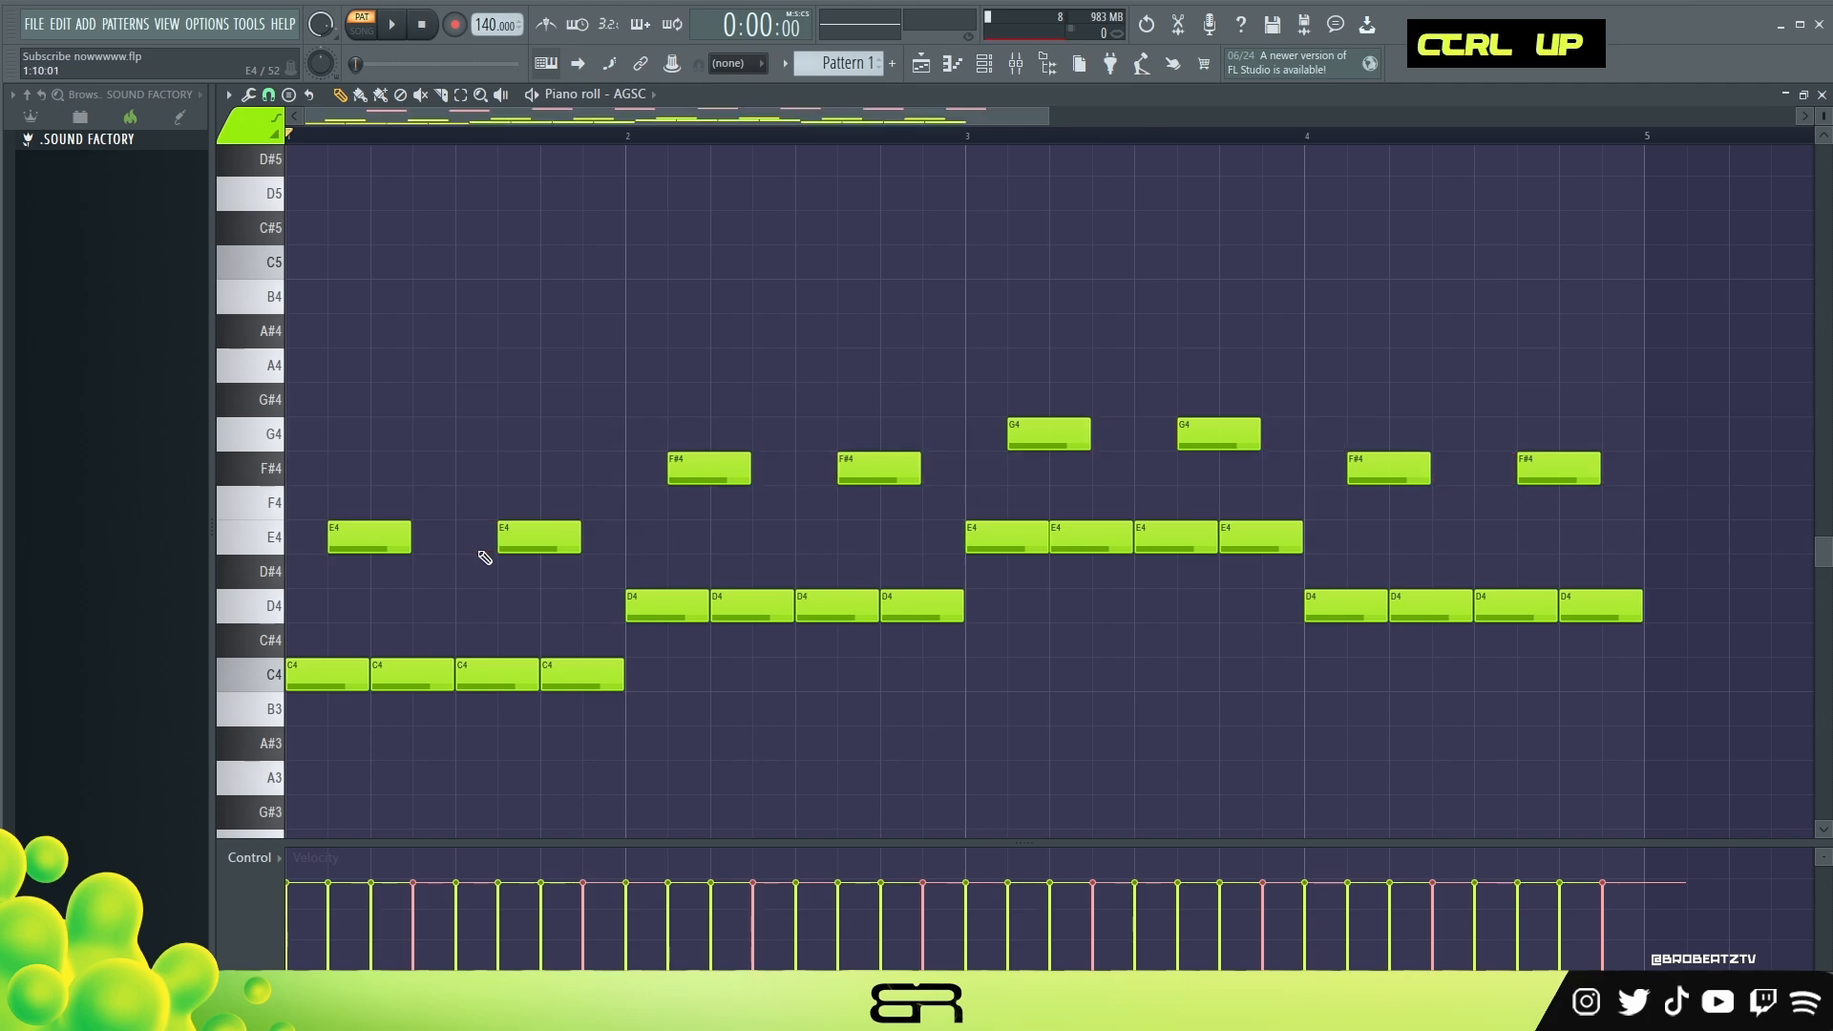
pyautogui.scroll(2, 556, 529)
pyautogui.scroll(-2, 1821, 108)
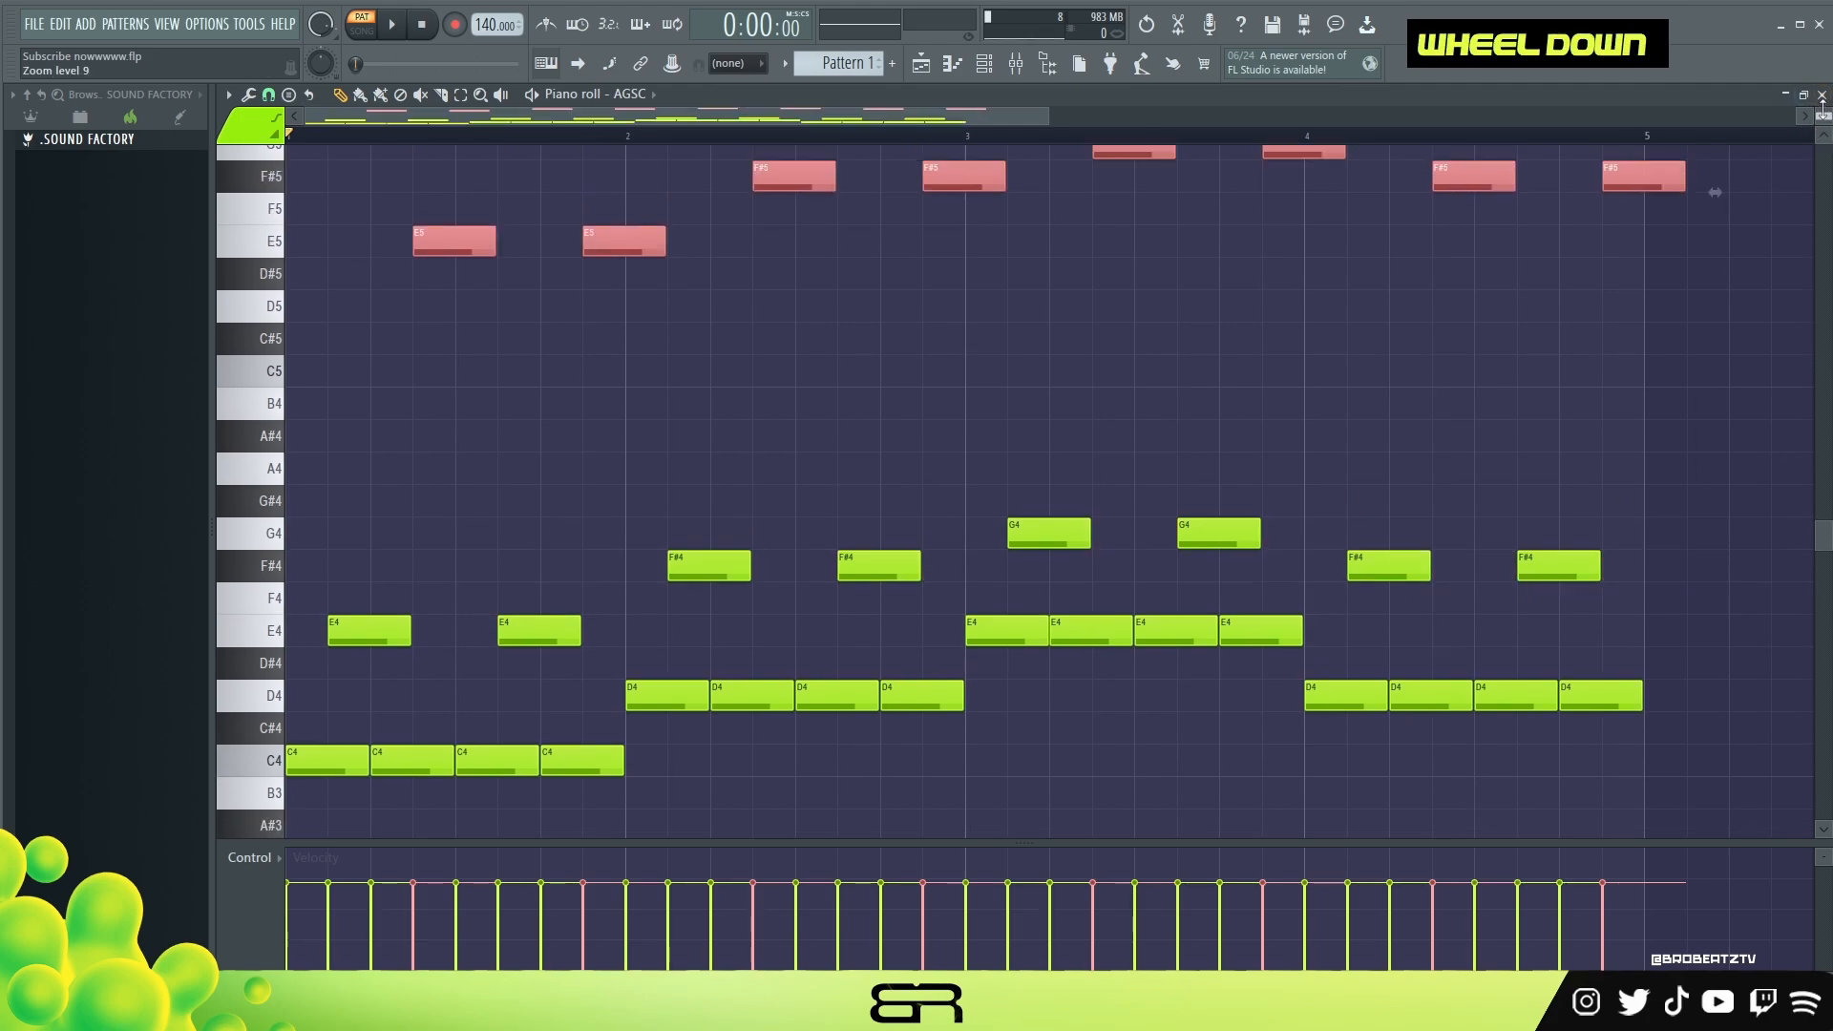
pyautogui.scroll(2, 1675, 351)
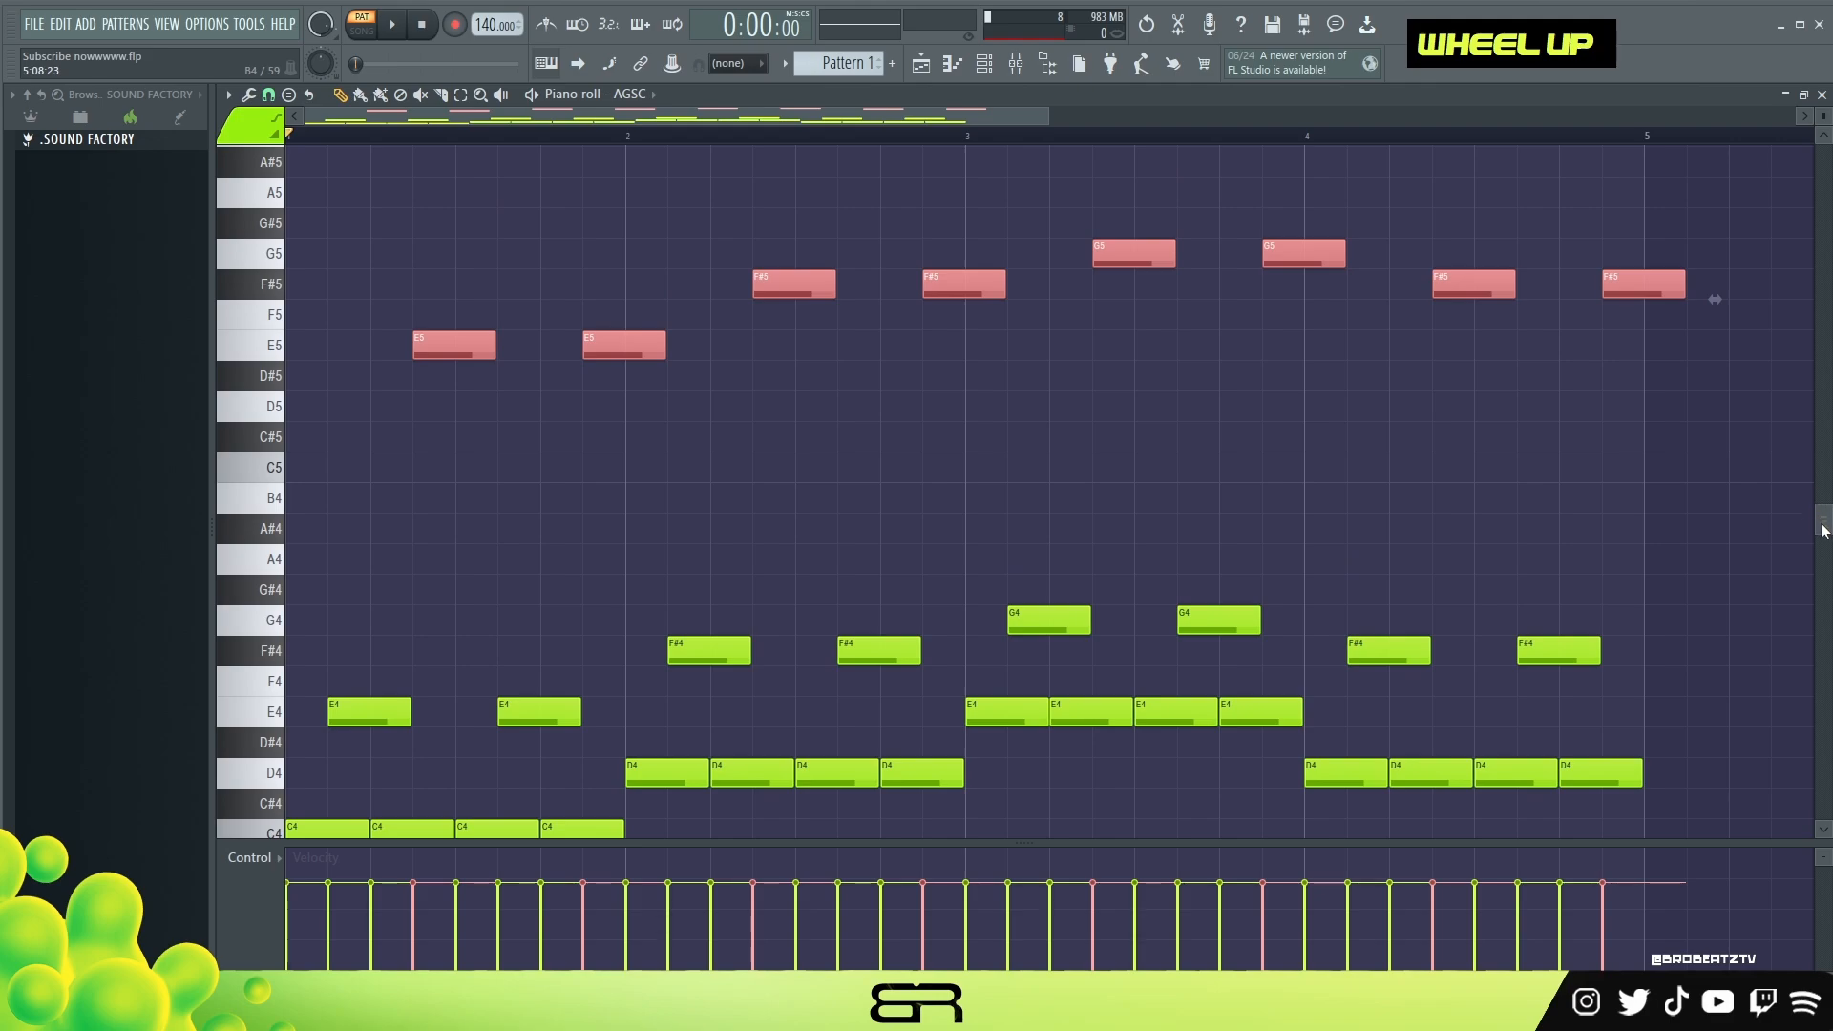
pyautogui.rightClick(1702, 433)
# Trim the last F#5 to end at bar 5, and lengthen the preceding F#5 and both G5 notes to nearly two beats each.
pyautogui.moveTo(1686, 263); pyautogui.dragTo(1639, 261)
pyautogui.moveTo(1515, 262); pyautogui.dragTo(1593, 283)
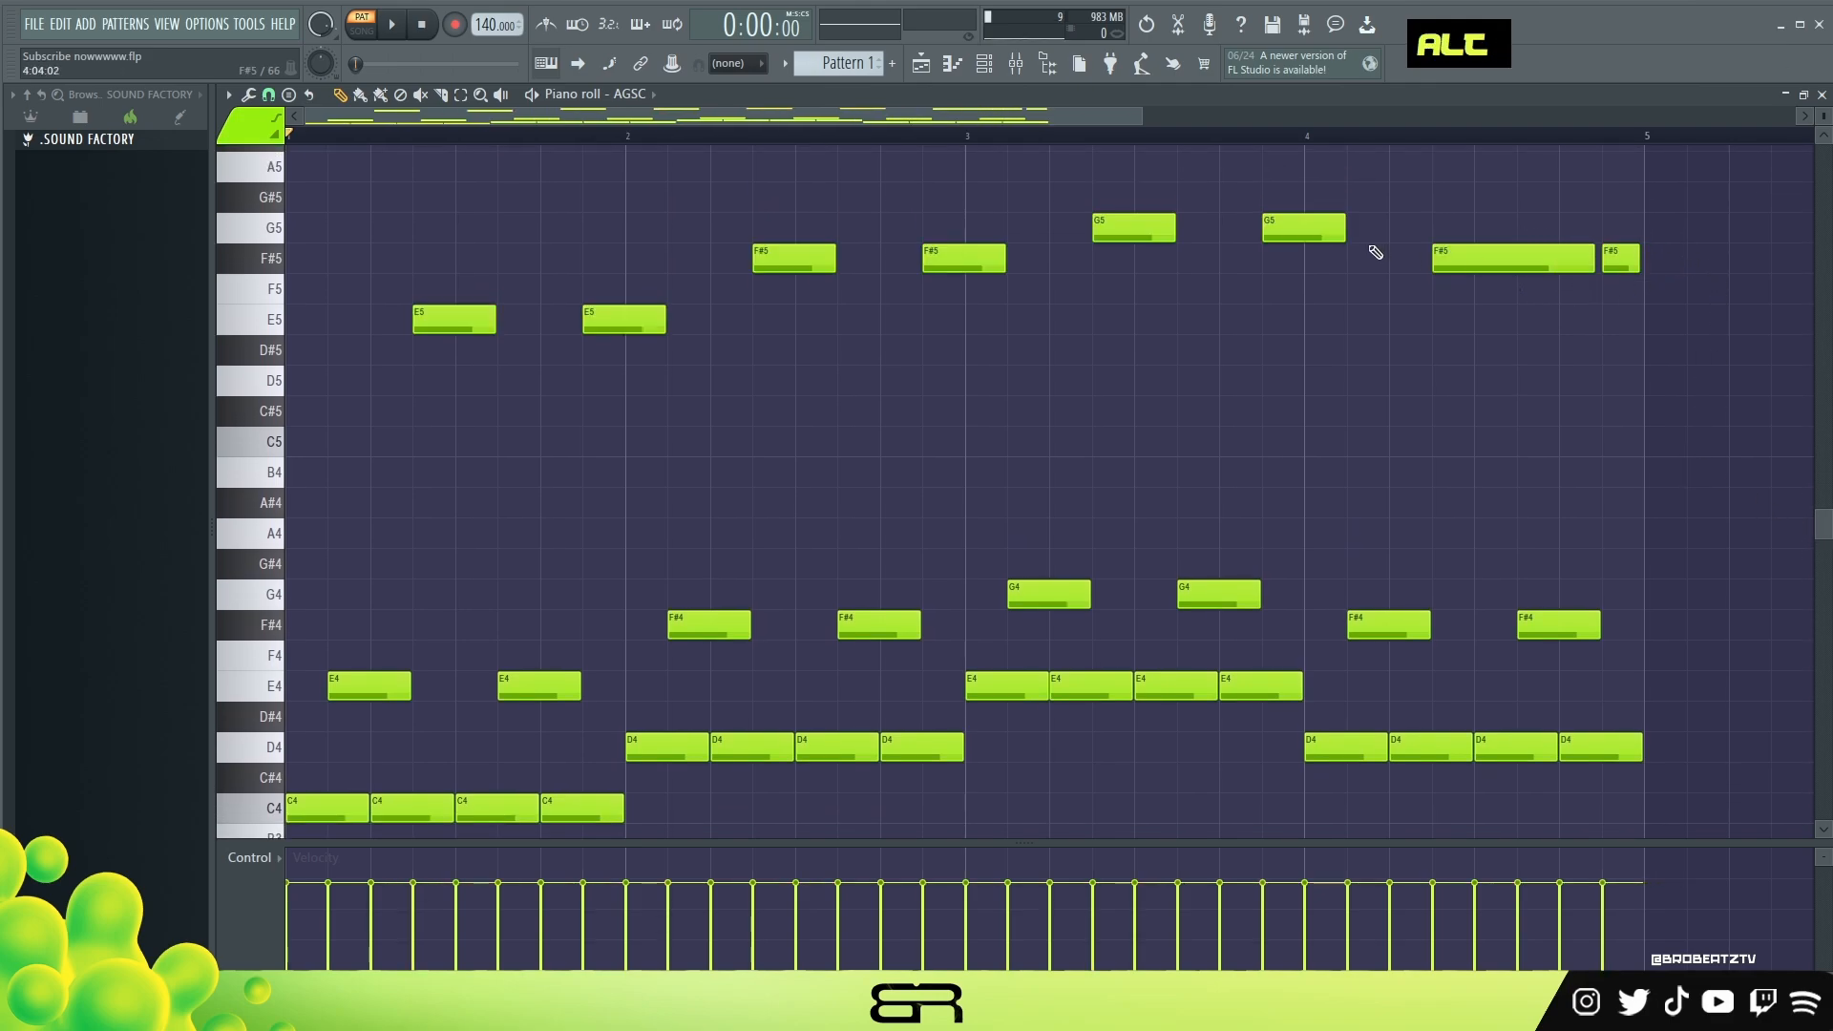
pyautogui.moveTo(1340, 233); pyautogui.dragTo(1425, 233)
pyautogui.moveTo(1174, 233); pyautogui.dragTo(1200, 243)
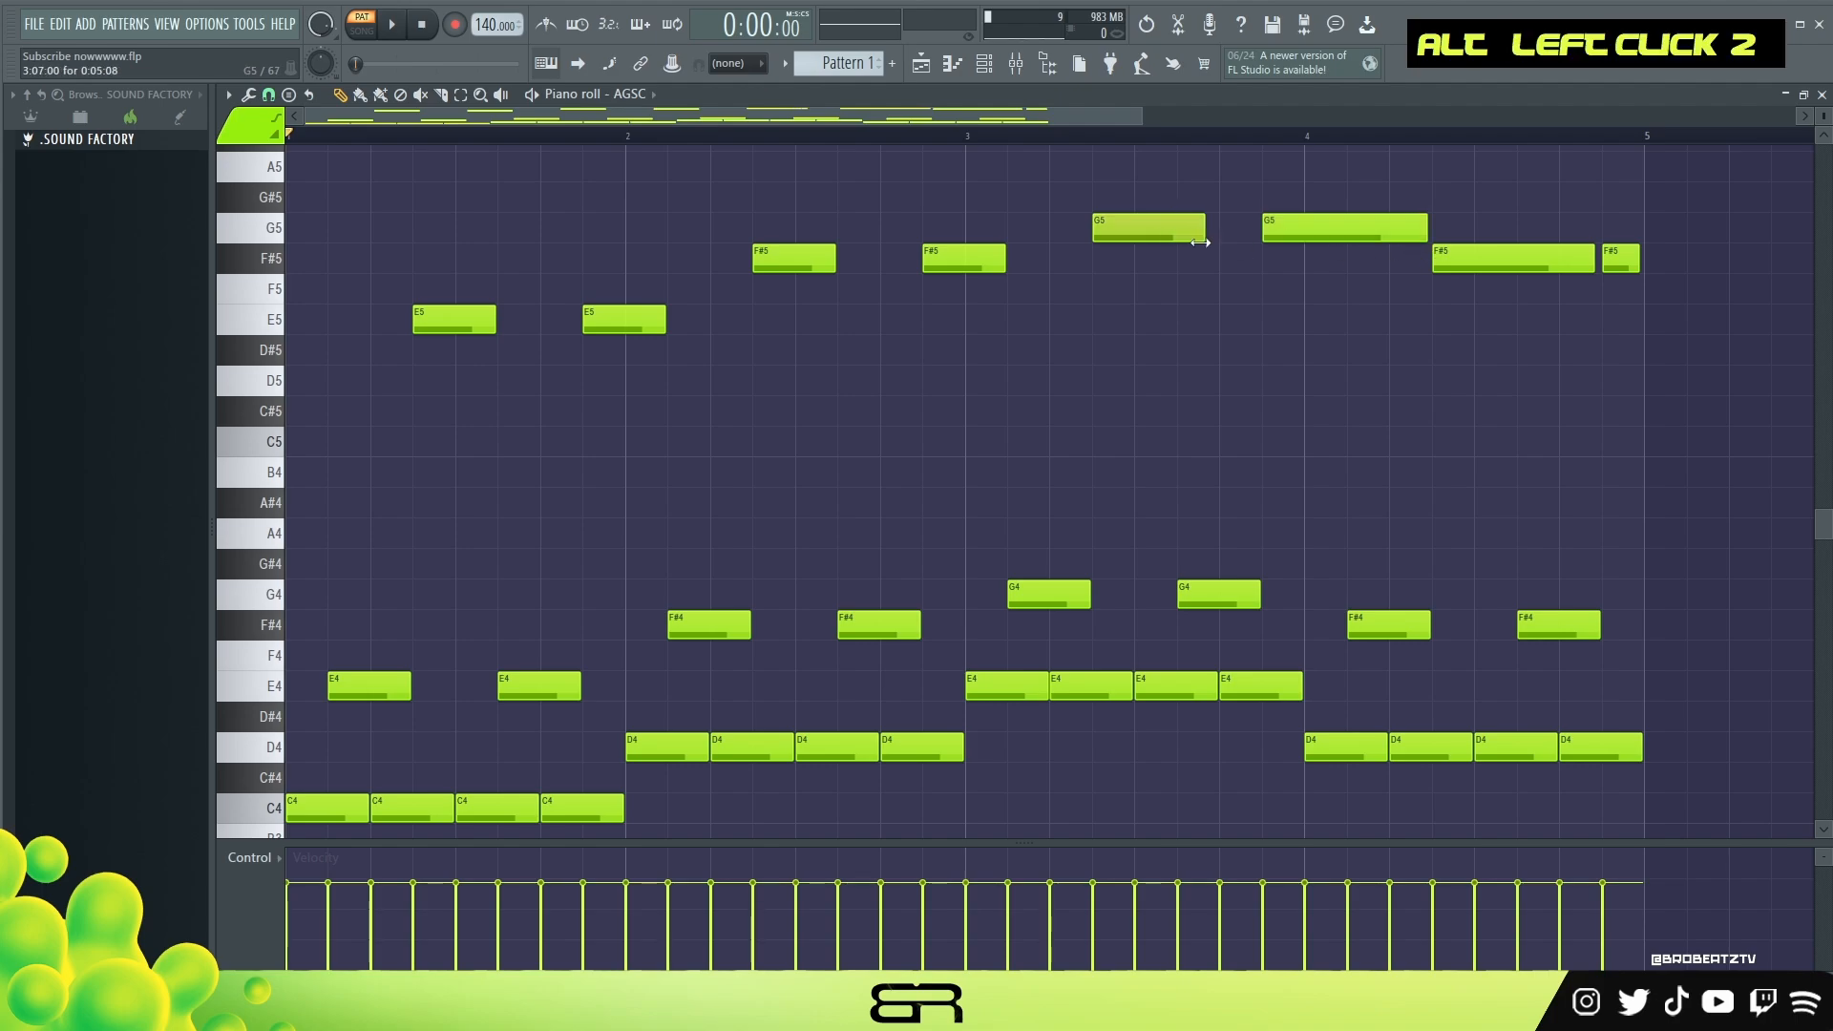
# Select both E5 notes and the two F#5 notes following them, and lengthen them all to nearly two beats.
pyautogui.keyDown('ctrl'); pyautogui.click(964, 260); pyautogui.keyUp('ctrl')
pyautogui.keyDown('ctrl'); pyautogui.keyDown('shift'); pyautogui.click(794, 260); pyautogui.keyUp('shift'); pyautogui.keyUp('ctrl')
pyautogui.keyDown('ctrl'); pyautogui.keyDown('shift'); pyautogui.click(635, 325); pyautogui.keyUp('shift'); pyautogui.keyUp('ctrl')
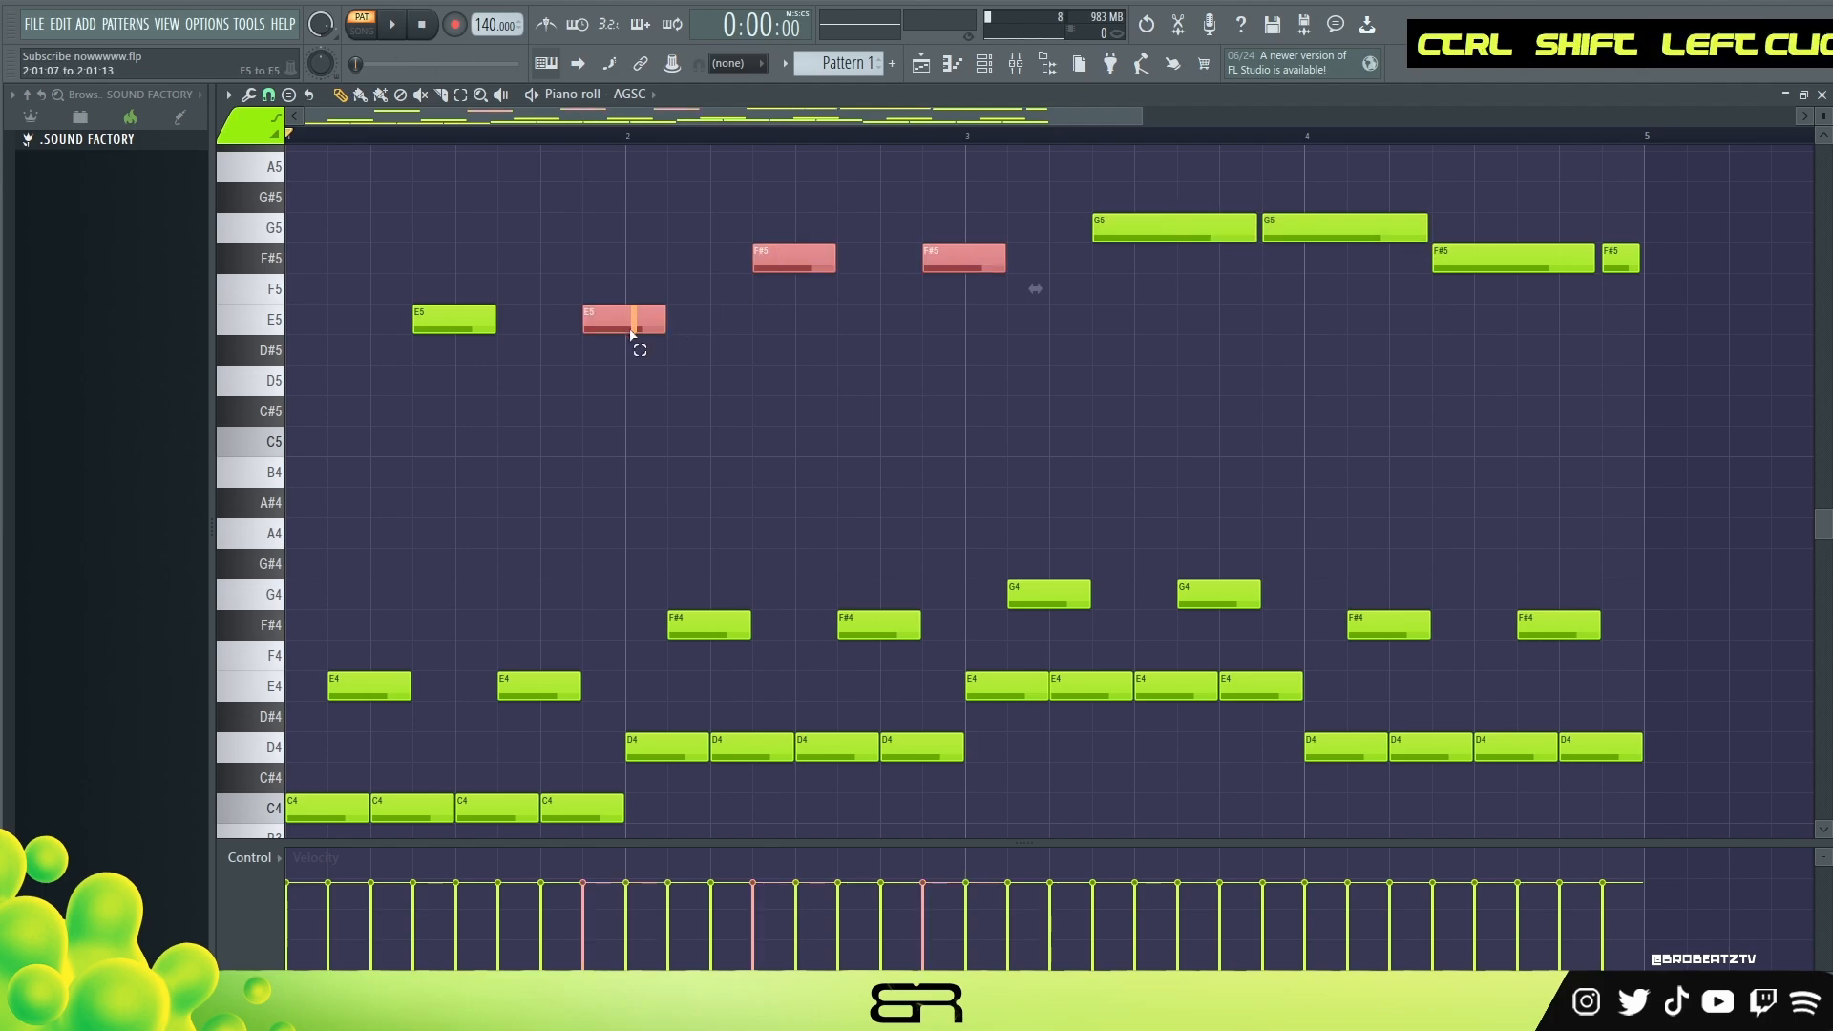
pyautogui.moveTo(493, 318); pyautogui.dragTo(574, 318)
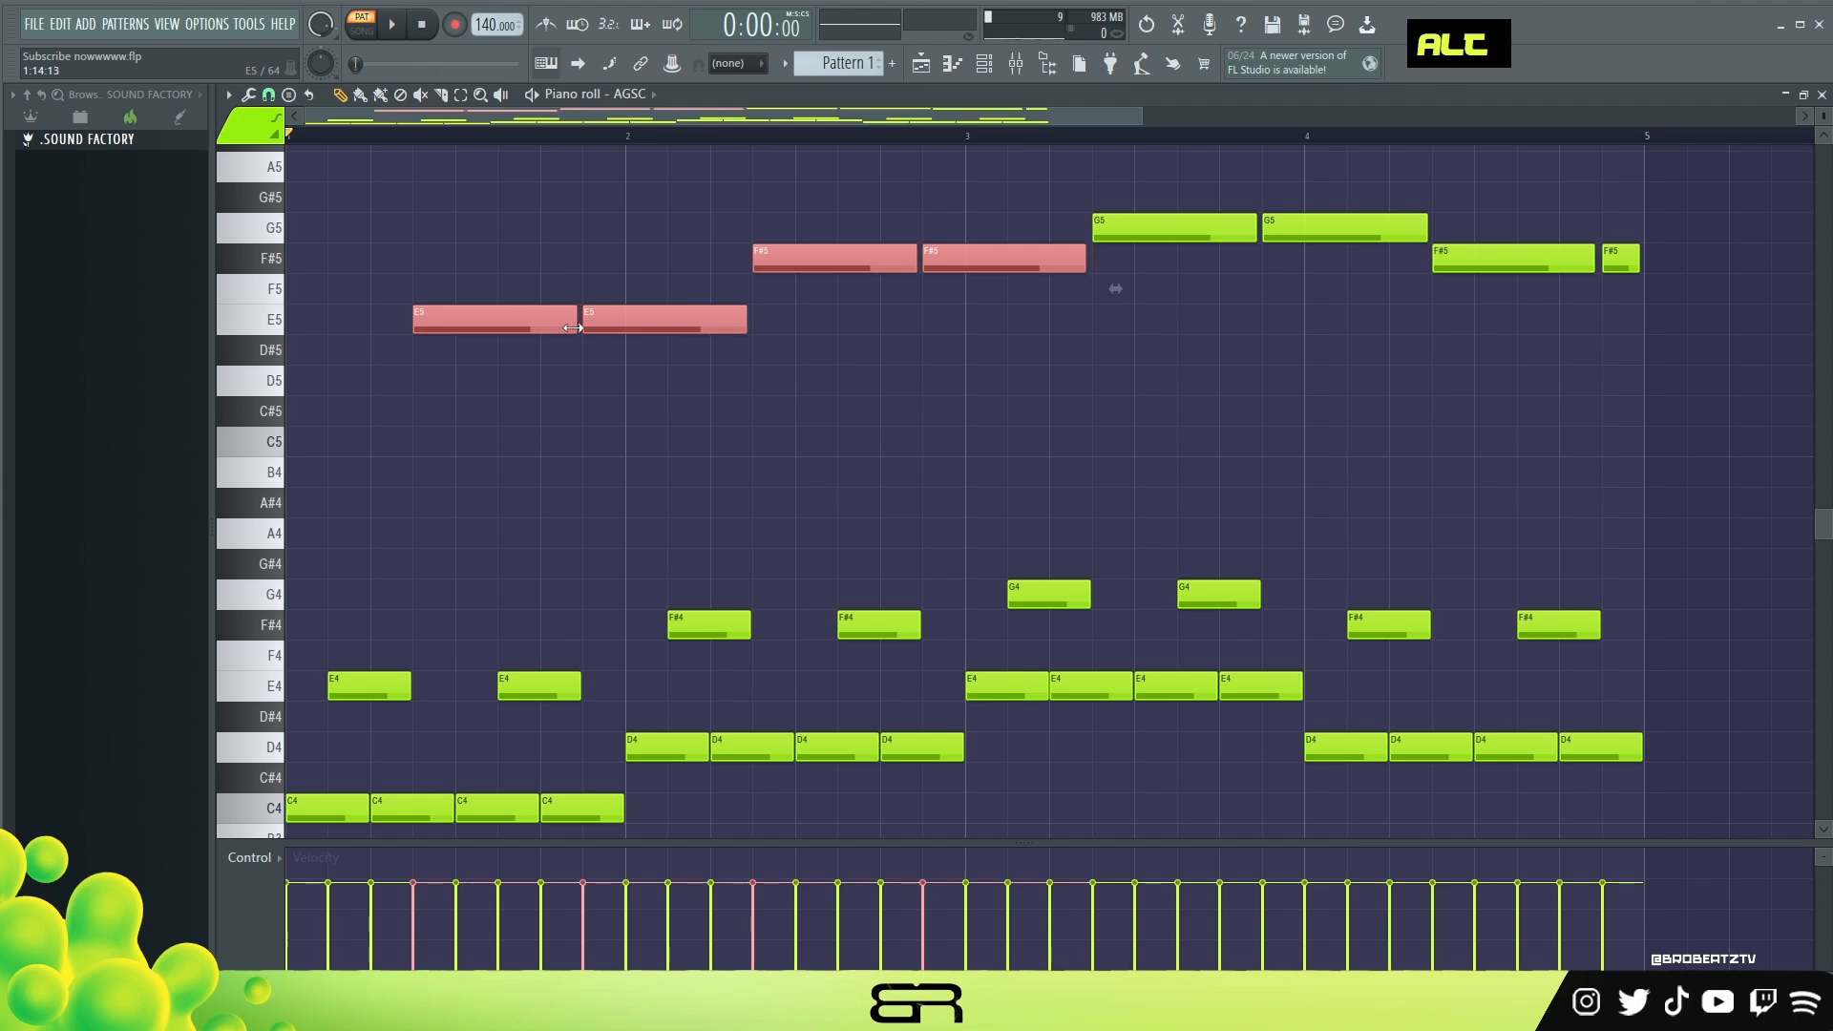
pyautogui.click(802, 473)
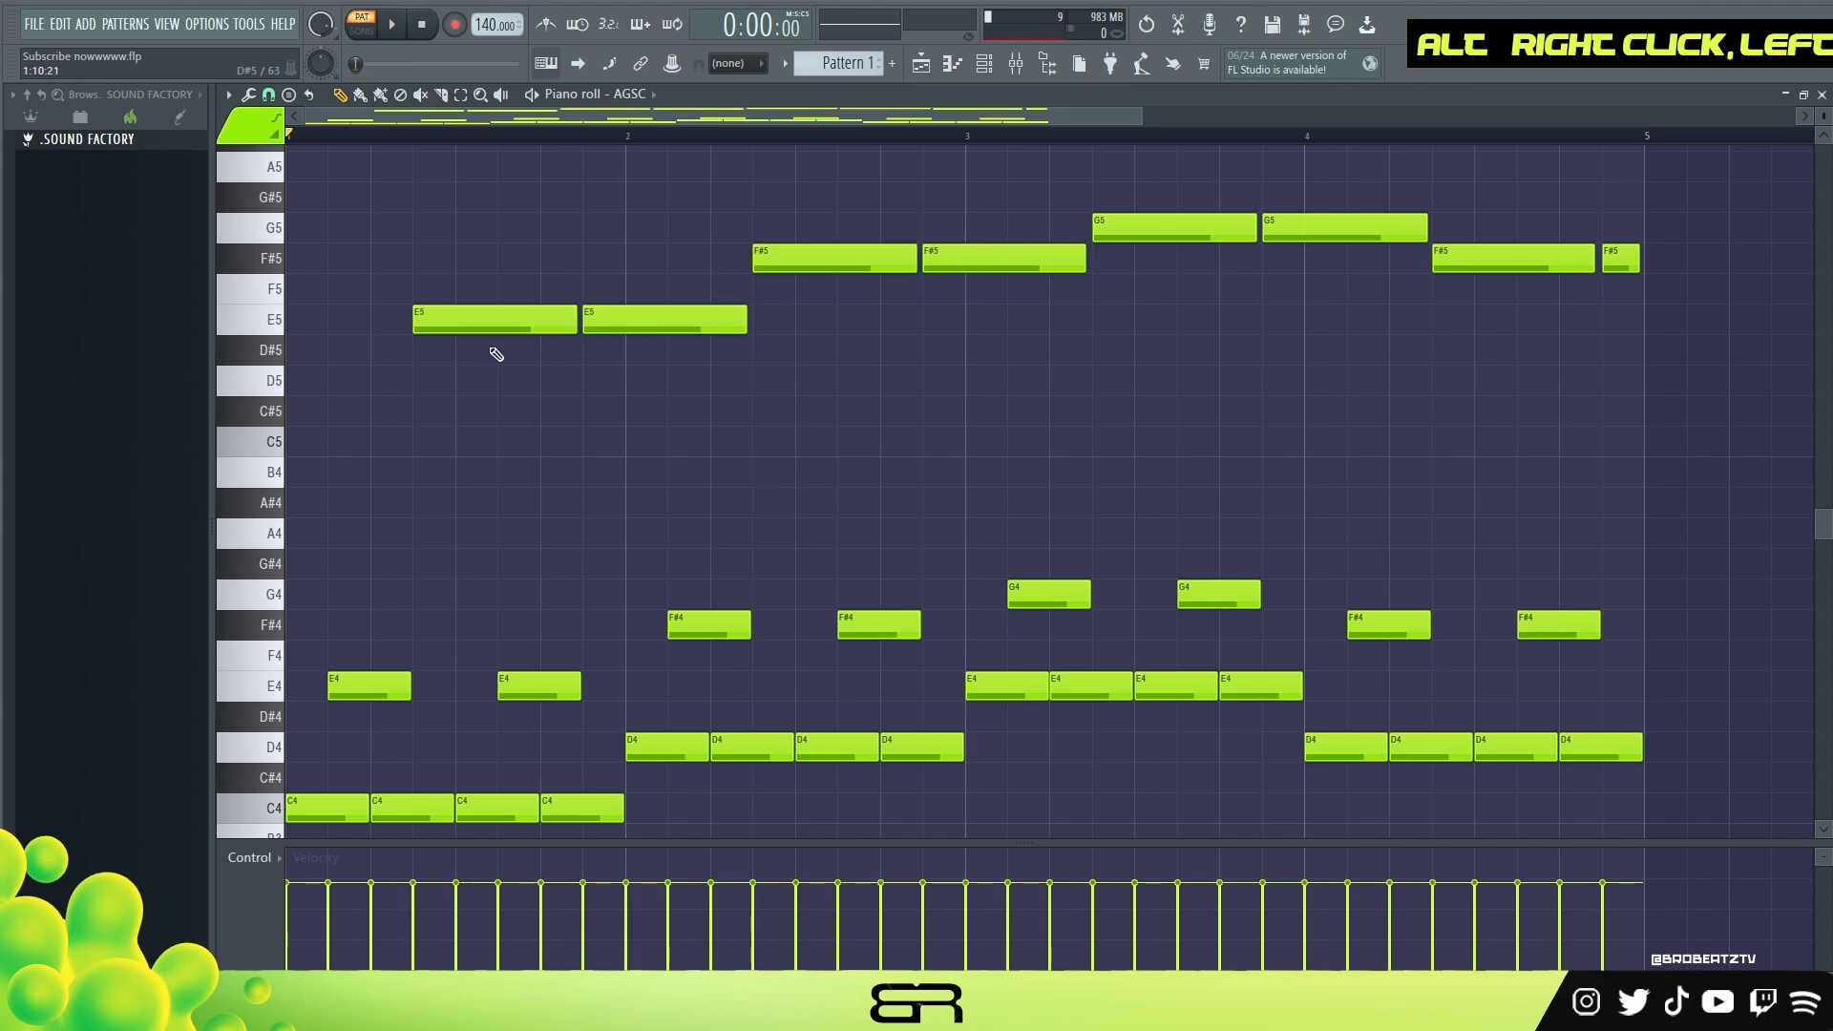
# Select the middle-layer E4, F#4 and G4 notes and lengthen each to two beats, ending the last F#4 just before bar 5.
pyautogui.keyDown('ctrl'); pyautogui.click(369, 686); pyautogui.keyUp('ctrl')
pyautogui.keyDown('ctrl'); pyautogui.keyDown('shift'); pyautogui.click(549, 689); pyautogui.keyUp('shift'); pyautogui.keyUp('ctrl')
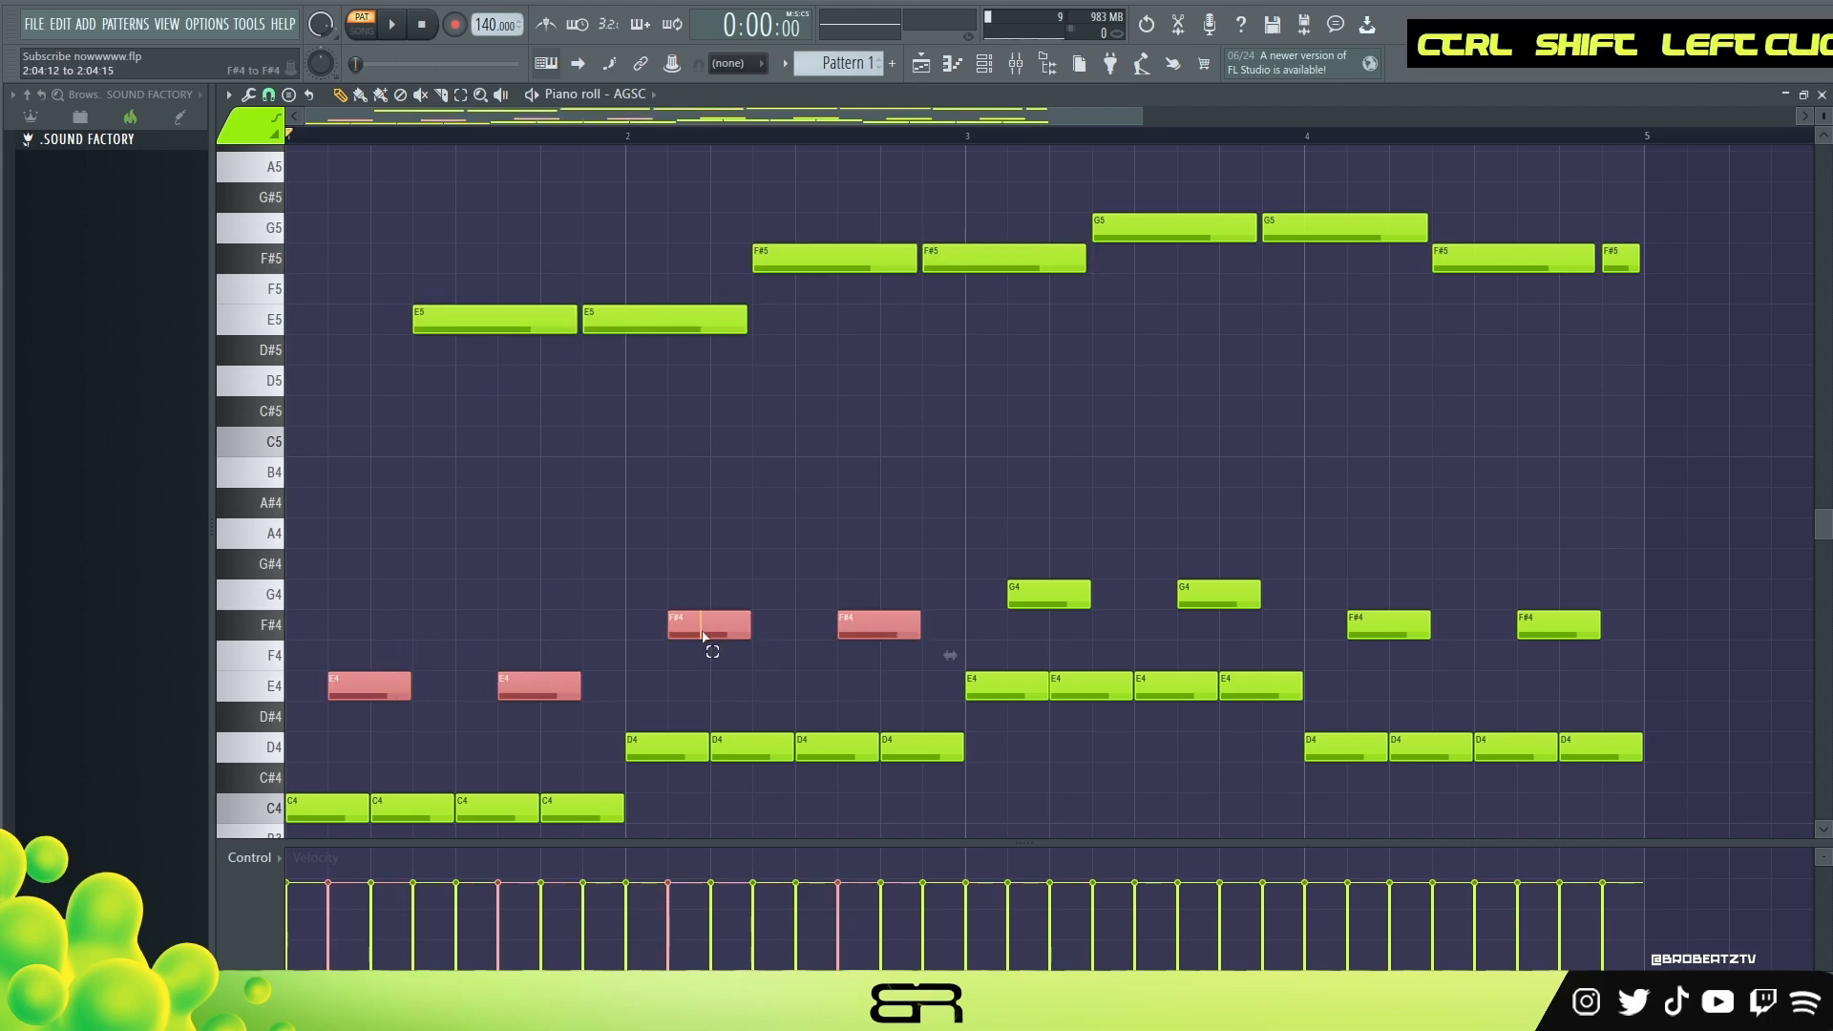
pyautogui.keyDown('ctrl'); pyautogui.keyDown('shift'); pyautogui.click(1575, 630); pyautogui.keyUp('shift'); pyautogui.keyUp('ctrl')
pyautogui.moveTo(1601, 629)
pyautogui.mouseDown()
pyautogui.moveTo(1686, 635)
pyautogui.moveTo(1631, 651)
pyautogui.mouseUp()
pyautogui.rightClick(1688, 667)
# Play the pattern to listen to the layered melody with the lengthened notes.
pyautogui.scroll(-1, 1423, 491)
pyautogui.scroll(1, 1424, 490)
pyautogui.press('space')
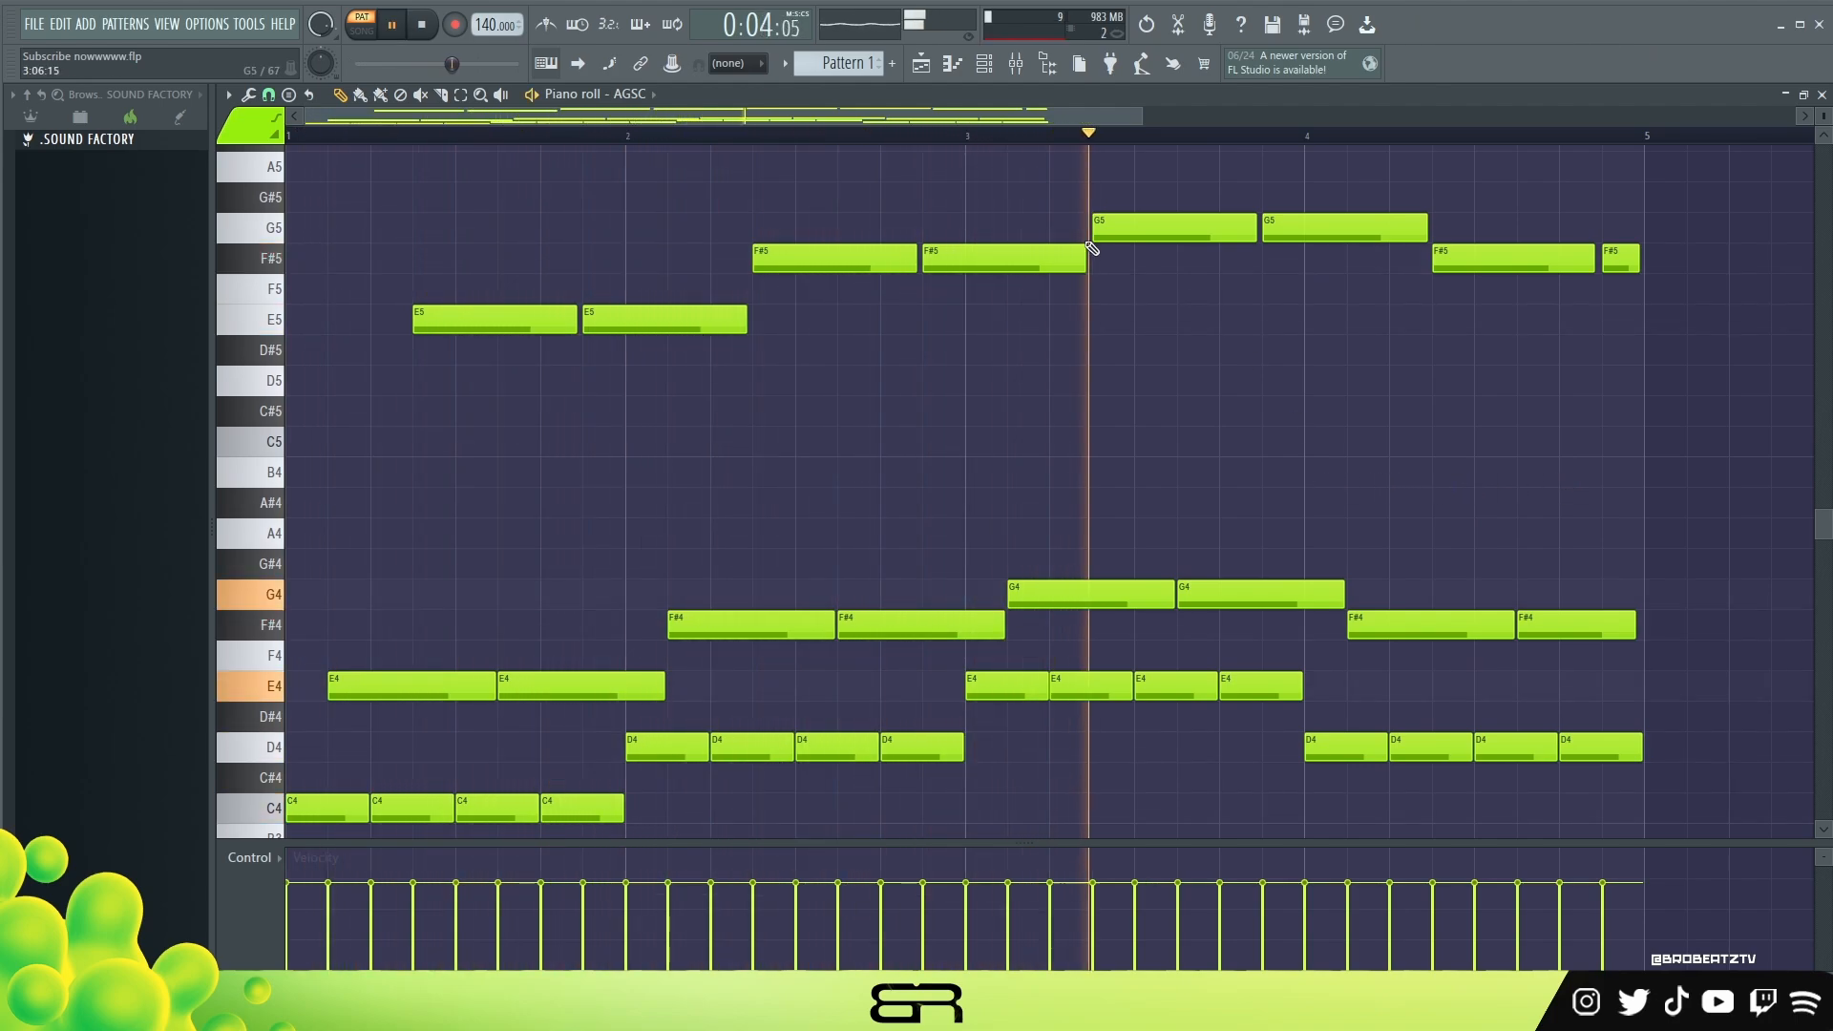
# Stop playback, open the AGSC guitar plugin from the channel rack, listen to the pattern with it displayed, and close its window.
pyautogui.press('space')
pyautogui.click(984, 63)
pyautogui.click(629, 213)
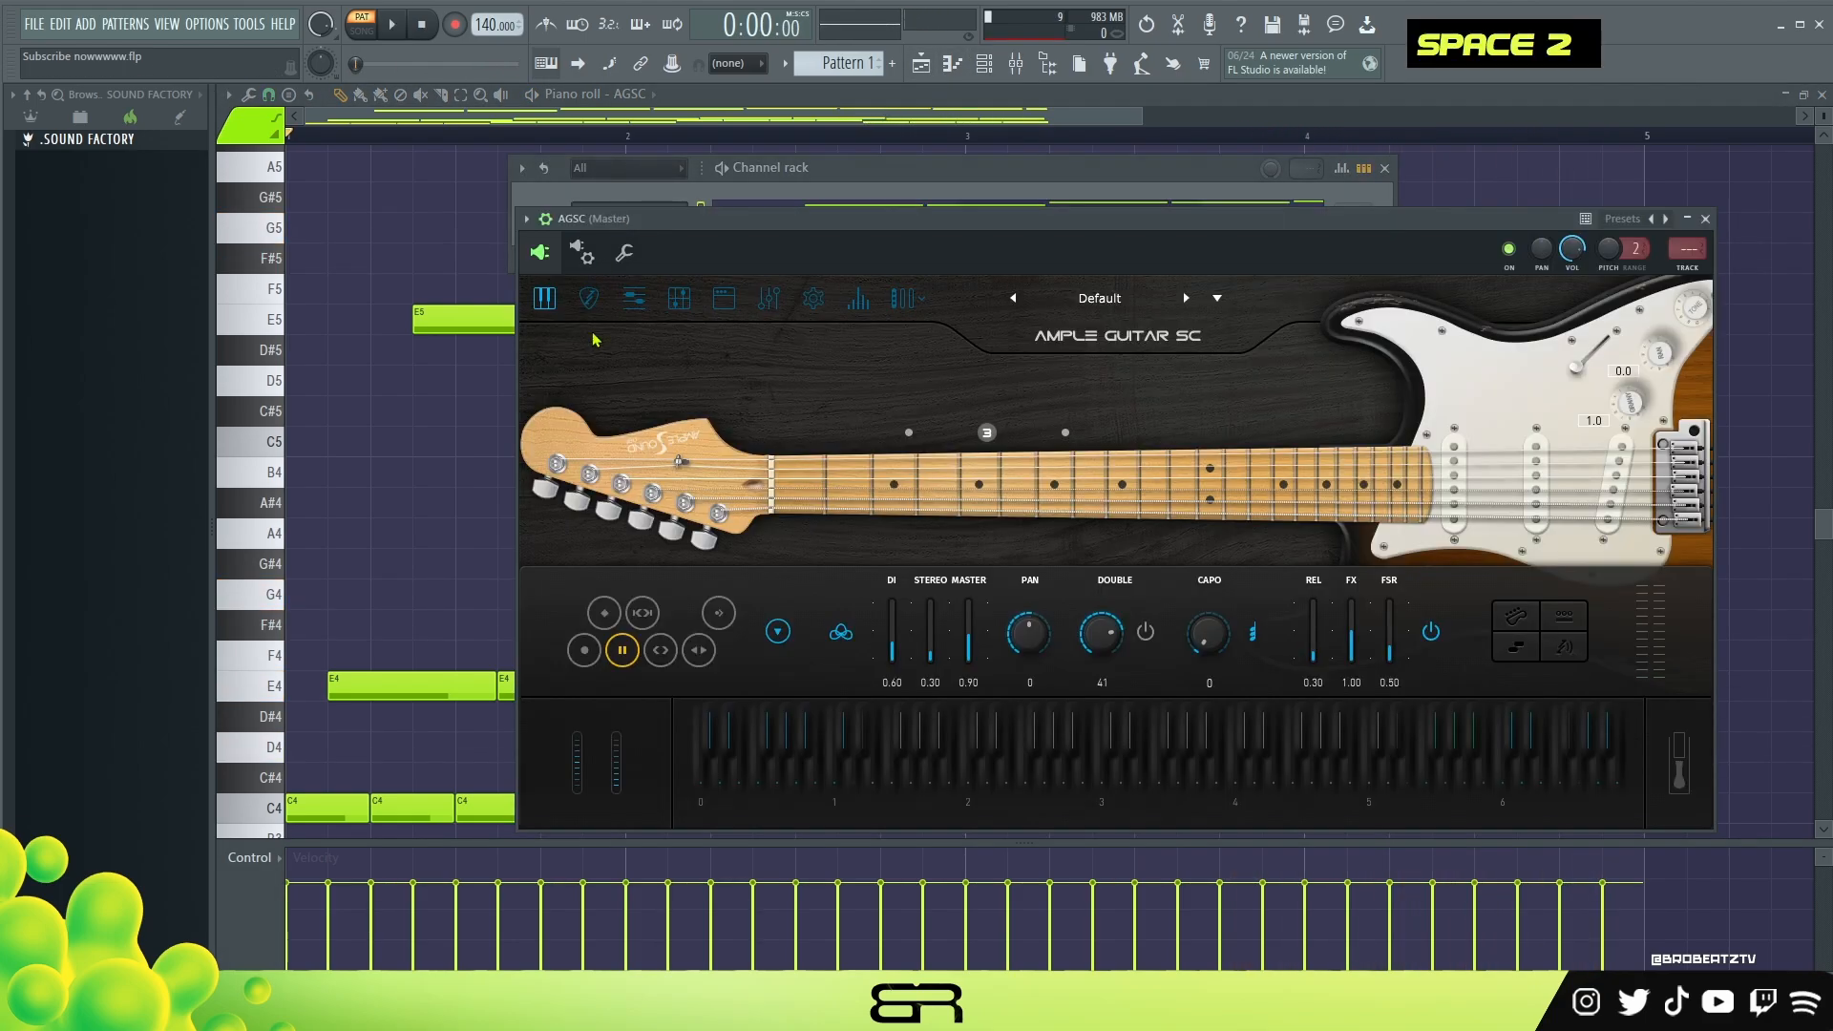
pyautogui.moveTo(772, 247); pyautogui.dragTo(641, 177)
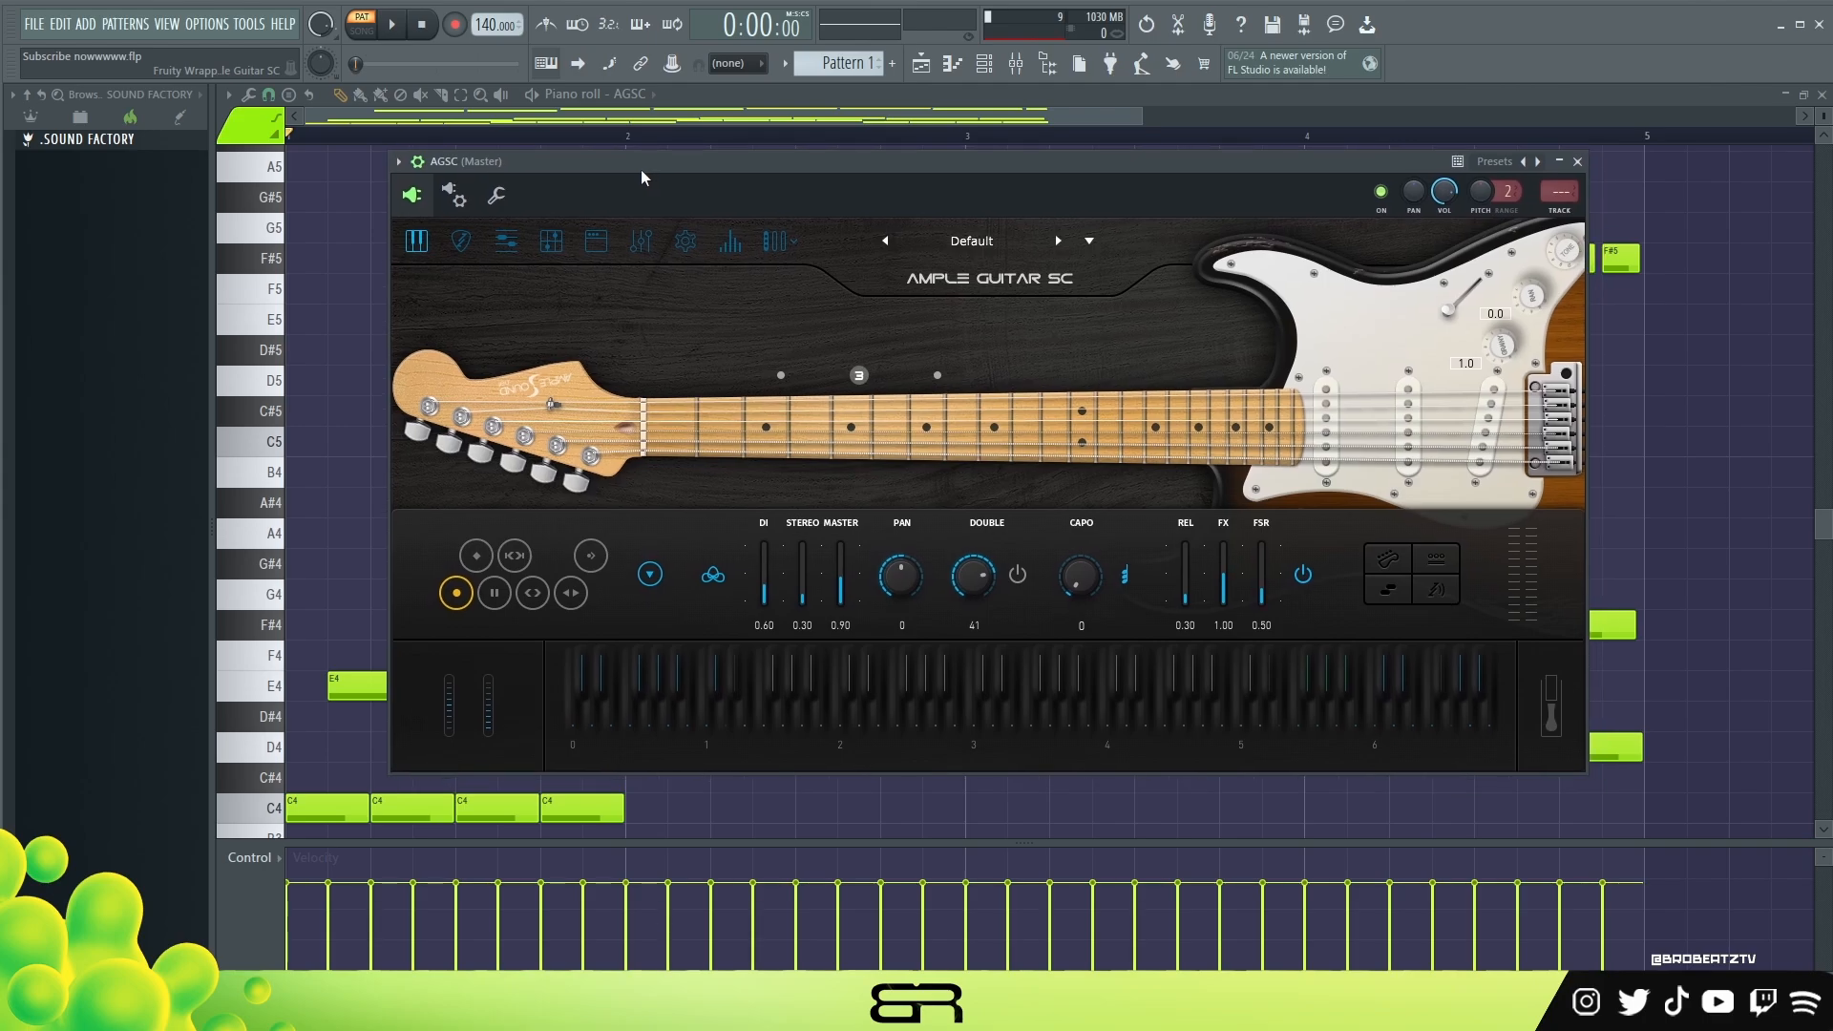
pyautogui.press('space')
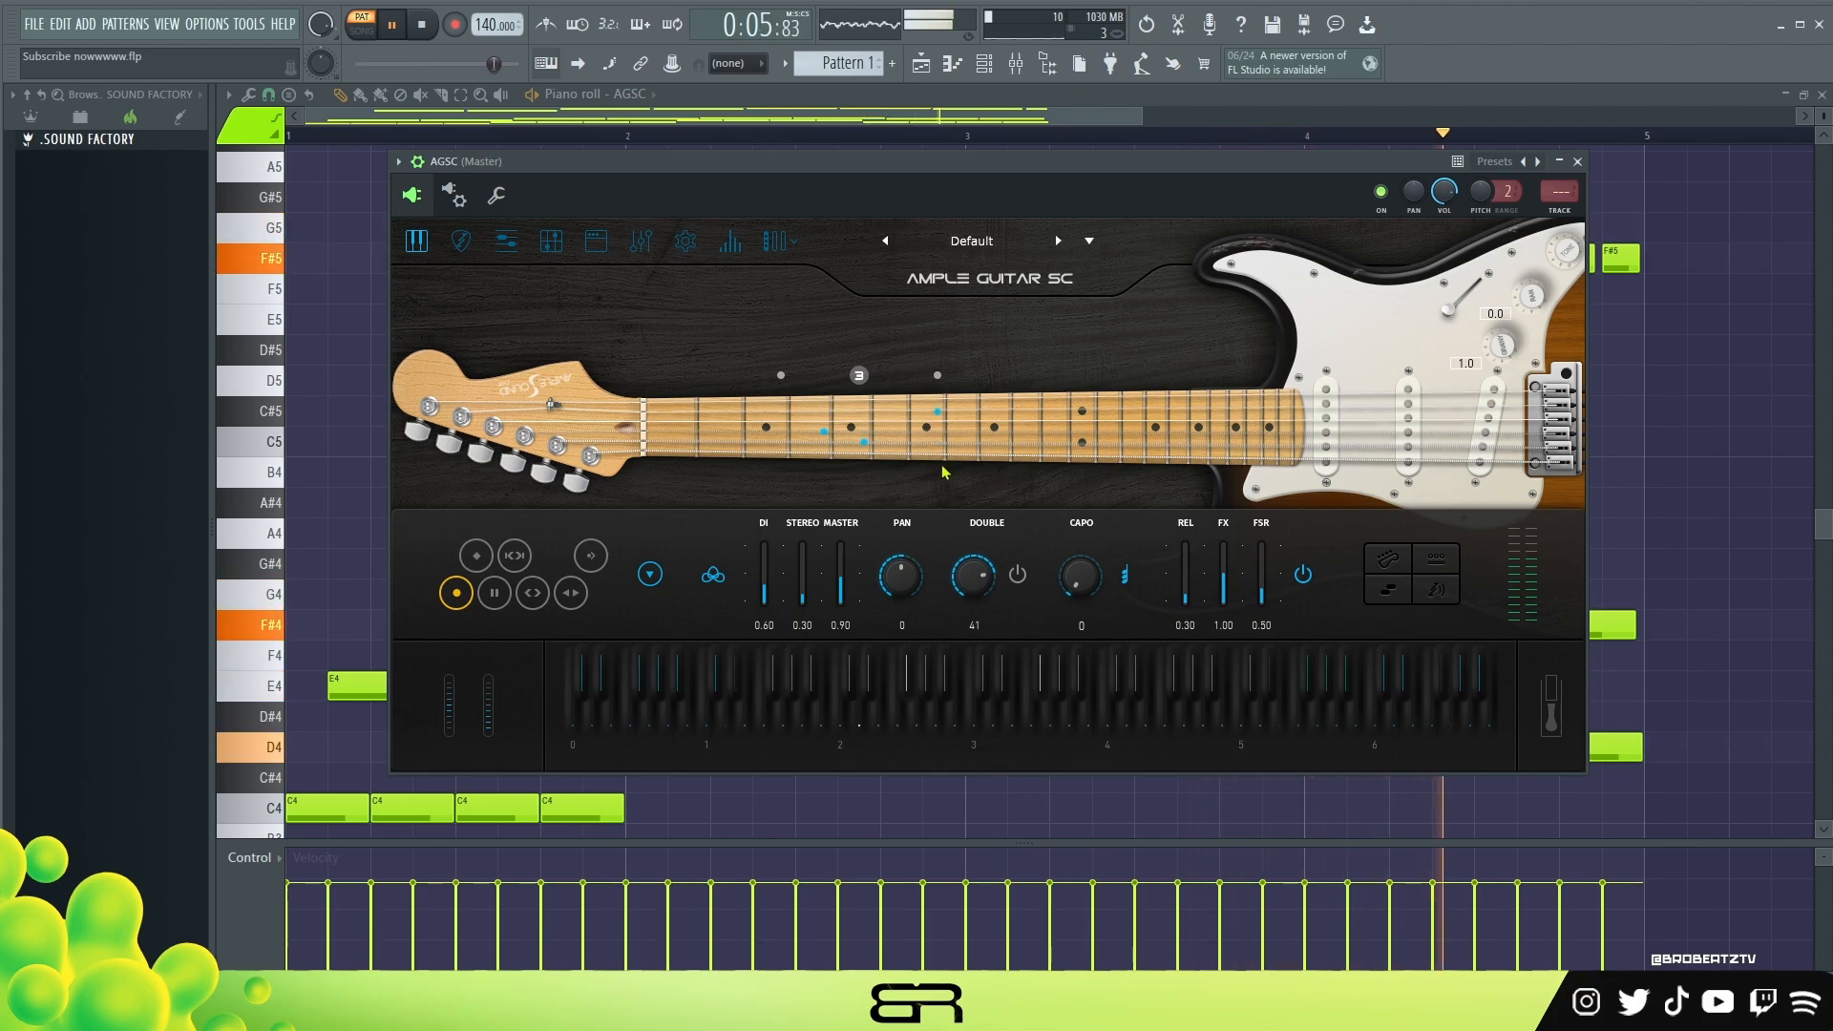
pyautogui.press('space')
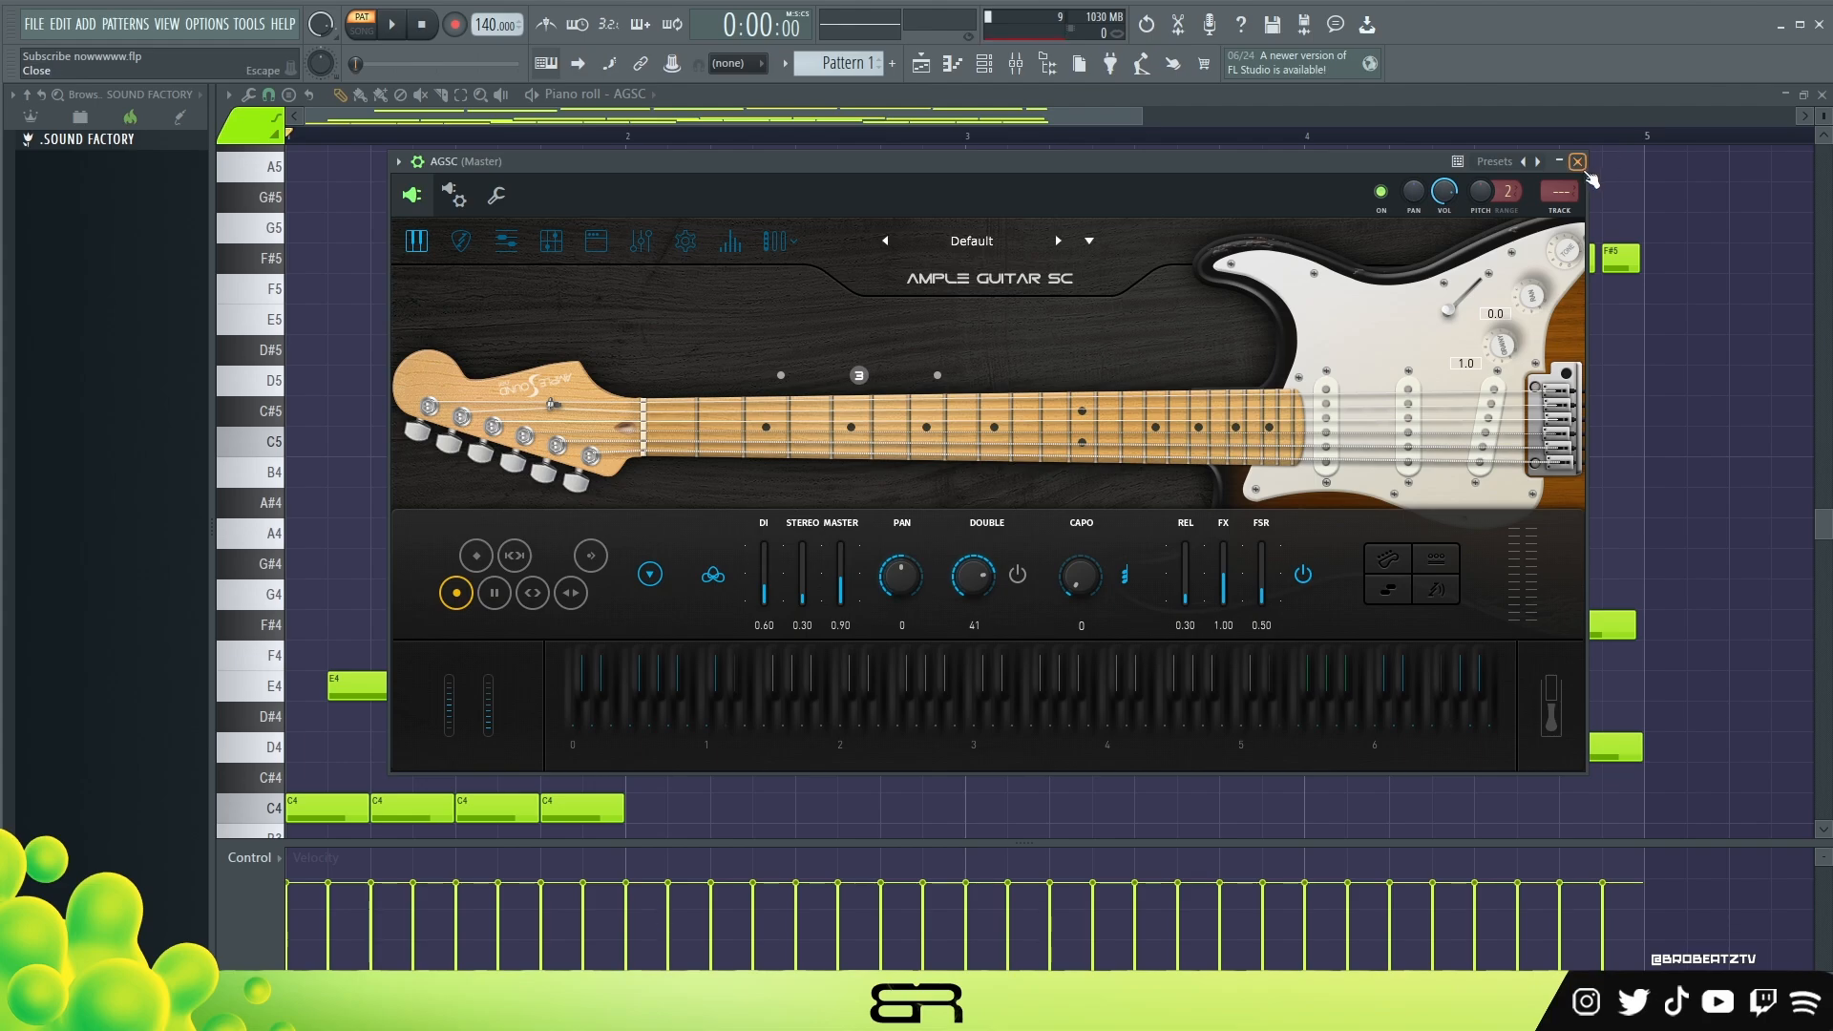
pyautogui.click(1577, 163)
pyautogui.rightClick(1284, 408)
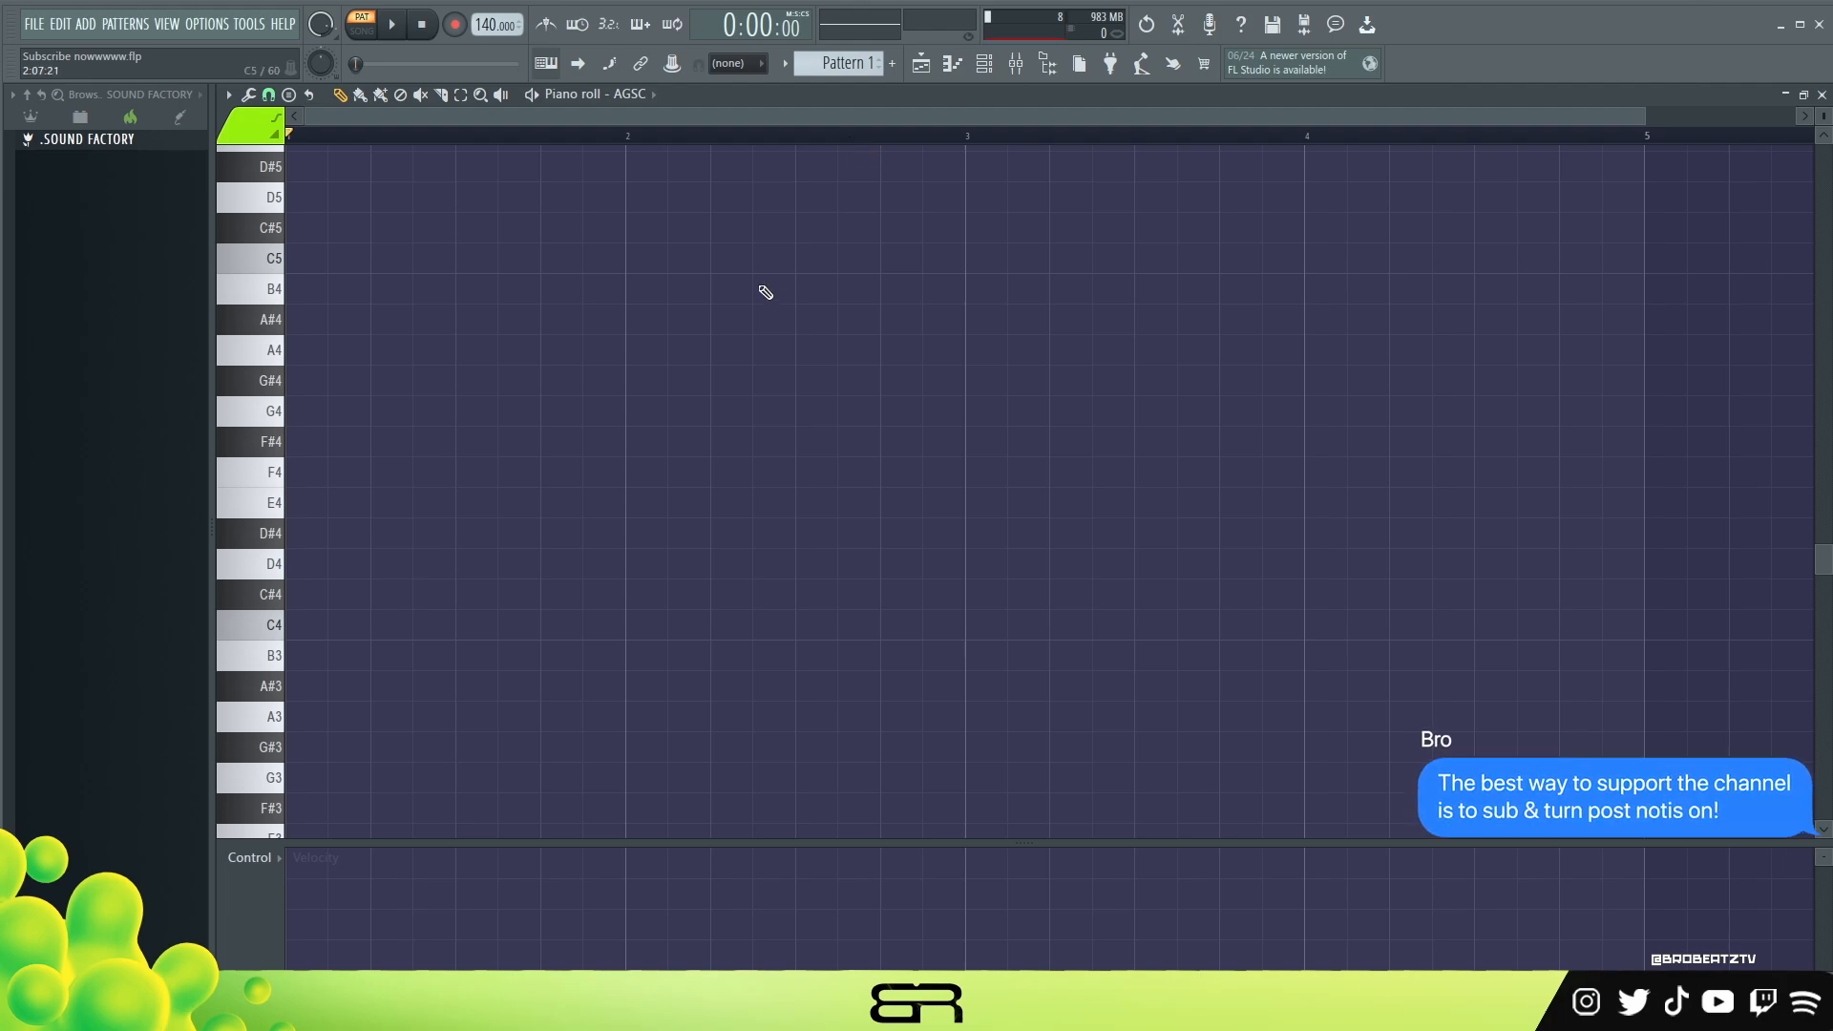
# Enter four one-beat root notes per bar in the empty piano roll: C4, D#4, F4 and G4 for bars 1 to 4.
pyautogui.moveTo(367, 626); pyautogui.dragTo(1334, 408)
pyautogui.keyDown('ctrl'); pyautogui.click(357, 618); pyautogui.keyUp('ctrl')
pyautogui.press('space')
pyautogui.press('space')
pyautogui.press('space')
pyautogui.press('space')
pyautogui.press('space')
pyautogui.press('space')
pyautogui.press('space')
pyautogui.rightClick(1253, 570)
pyautogui.press('space')
# Copy two alternate C4 notes in bar 1 up to D#4, shifted half a beat later than the roots.
pyautogui.keyDown('ctrl'); pyautogui.click(334, 625); pyautogui.keyUp('ctrl')
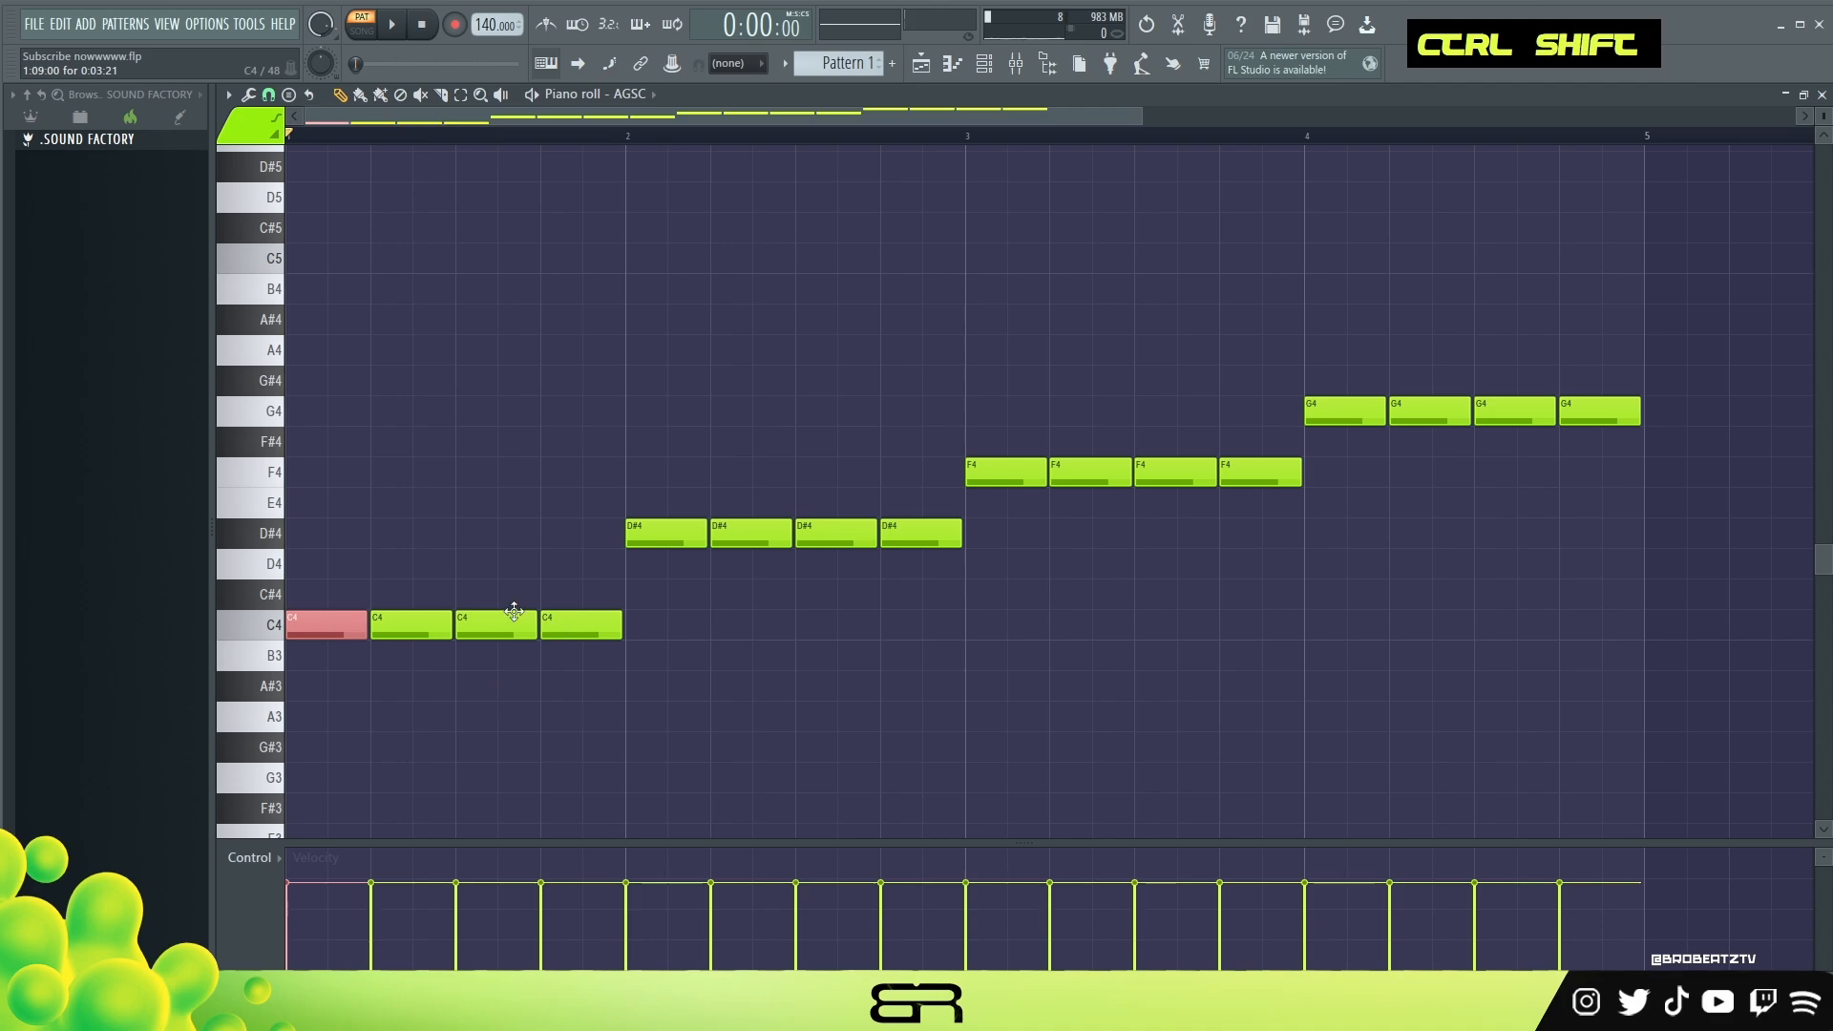
pyautogui.keyDown('ctrl'); pyautogui.keyDown('shift'); pyautogui.click(501, 621); pyautogui.keyUp('shift'); pyautogui.keyUp('ctrl')
pyautogui.keyDown('shift'); pyautogui.moveTo(491, 625); pyautogui.dragTo(518, 549); pyautogui.keyUp('shift')
pyautogui.press('space')
pyautogui.press('space')
pyautogui.press('space')
pyautogui.press('space')
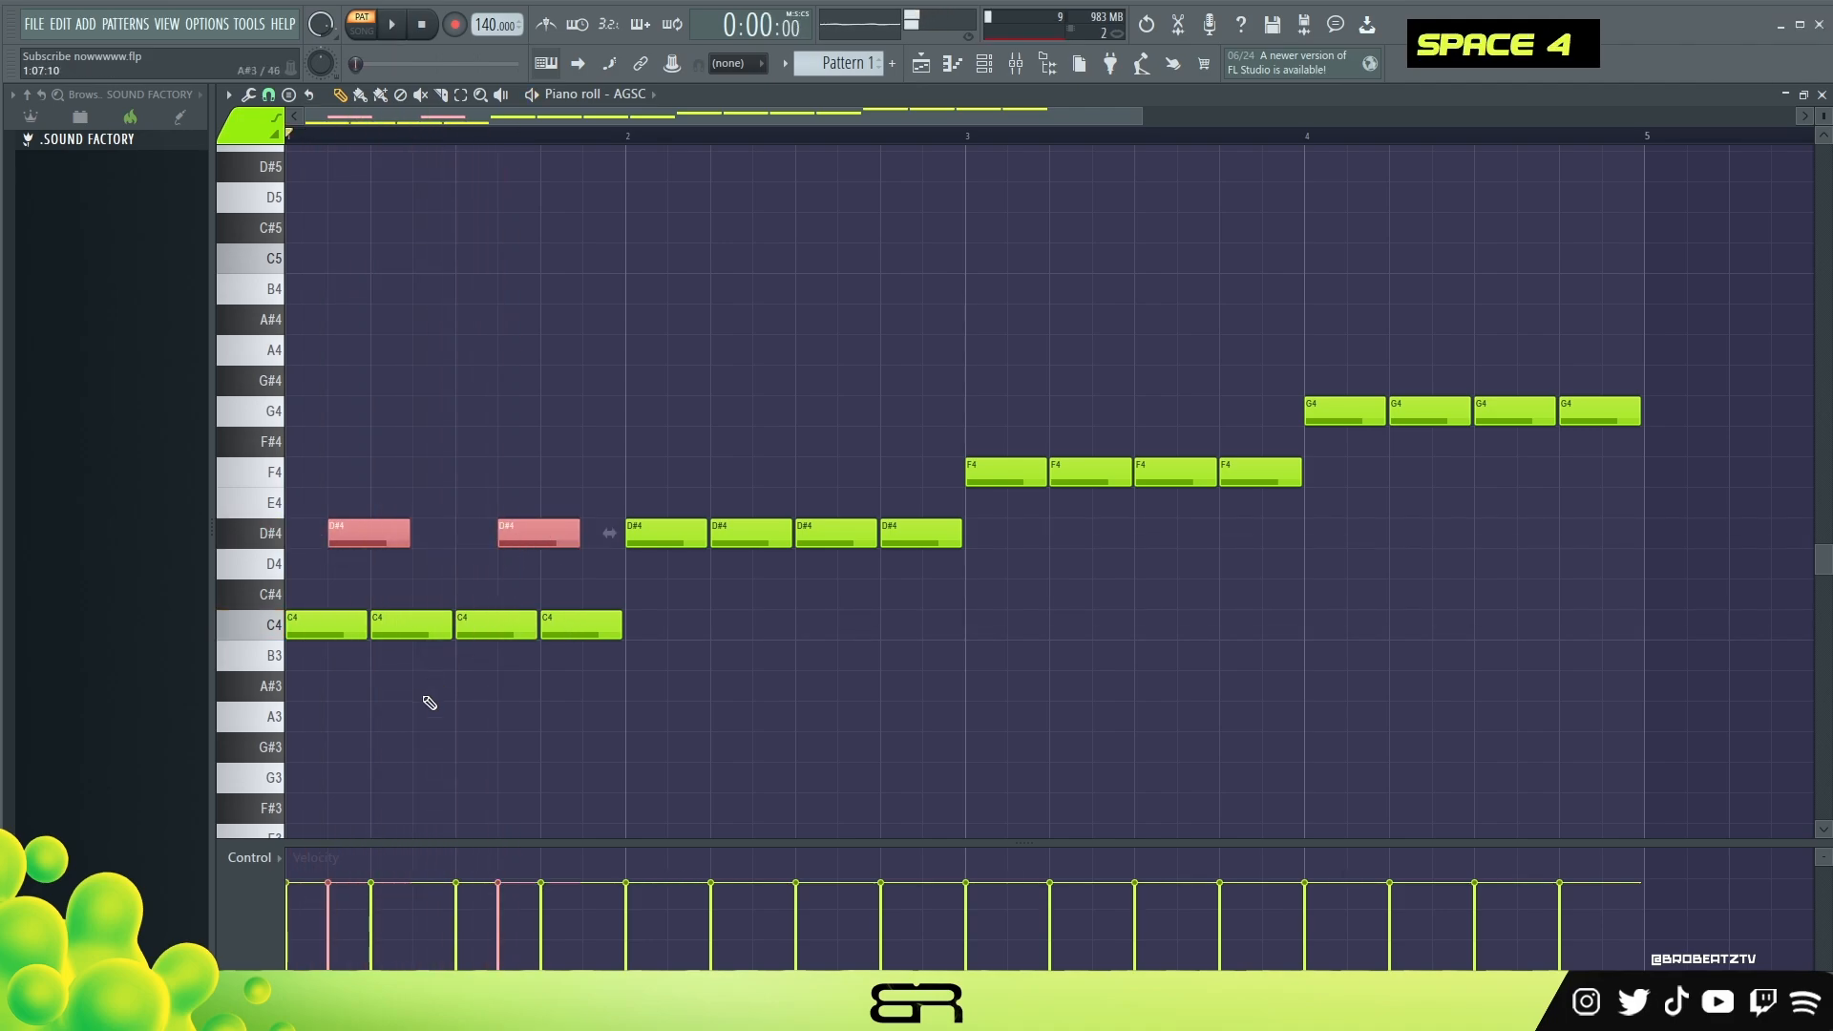
# Add two A#3 notes two beats apart, starting one and a half beats into bar 1, and raise them an octave to A#4.
pyautogui.doubleClick(299, 637)
pyautogui.click(338, 690)
pyautogui.keyDown('ctrl'); pyautogui.click(353, 690); pyautogui.keyUp('ctrl')
pyautogui.moveTo(353, 689); pyautogui.dragTo(438, 689)
pyautogui.keyDown('shift'); pyautogui.moveTo(438, 689); pyautogui.dragTo(608, 693); pyautogui.keyUp('shift')
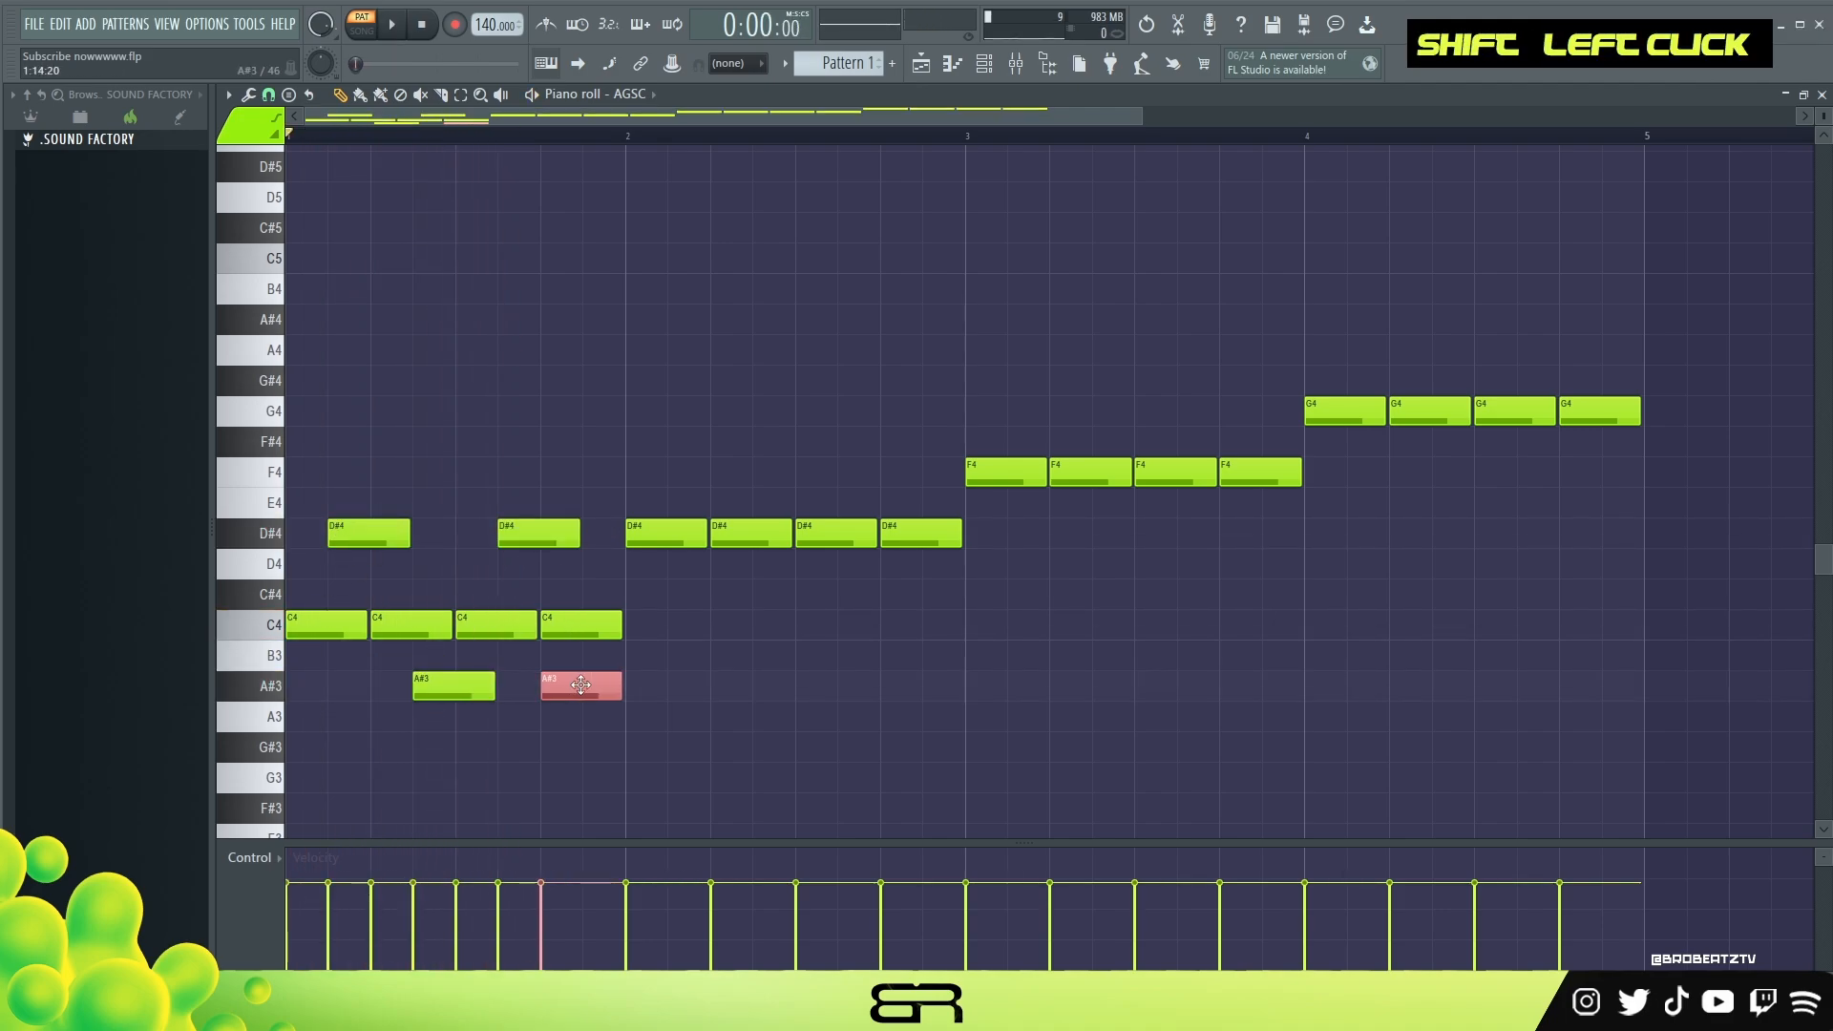
pyautogui.keyDown('ctrl'); pyautogui.keyDown('shift'); pyautogui.click(454, 693); pyautogui.keyUp('shift'); pyautogui.keyUp('ctrl')
pyautogui.hotkey('ctrl', 'Up')
pyautogui.rightClick(871, 790)
pyautogui.press('space')
pyautogui.press('space')
# Copy the A#4 pair into bar 2, starting half a beat in, and play the pattern.
pyautogui.keyDown('ctrl'); pyautogui.moveTo(658, 345); pyautogui.dragTo(703, 323); pyautogui.keyUp('ctrl')
pyautogui.press('space')
pyautogui.press('space')
pyautogui.press('space')
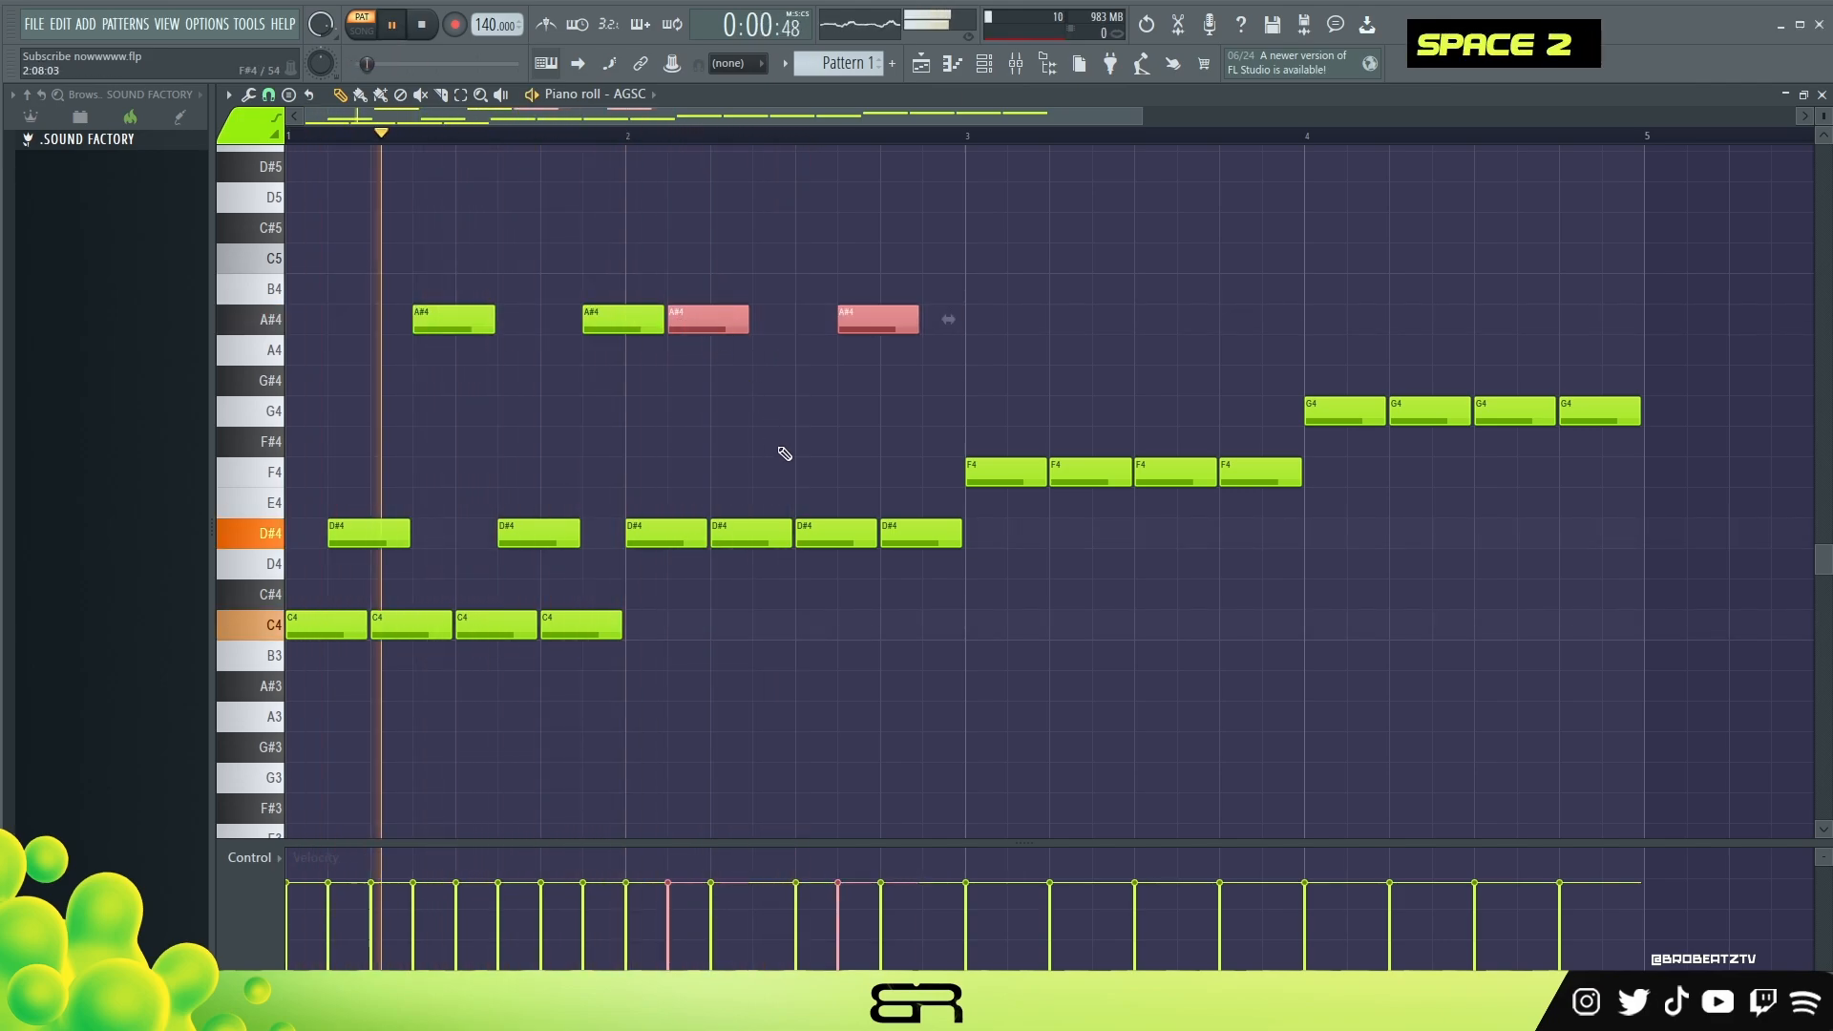
pyautogui.scroll(2, 859, 477)
pyautogui.rightClick(936, 491)
pyautogui.press('space')
# Add a pair of D5 notes to bar 2, the first on the bar line and the second two beats after it.
pyautogui.keyDown('ctrl'); pyautogui.click(721, 411); pyautogui.keyUp('ctrl')
pyautogui.moveTo(721, 410)
pyautogui.keyDown('shift'); pyautogui.mouseDown()
pyautogui.moveTo(722, 316)
pyautogui.moveTo(680, 289)
pyautogui.moveTo(848, 289)
pyautogui.mouseUp(); pyautogui.keyUp('shift')
pyautogui.press('space')
pyautogui.rightClick(940, 336)
pyautogui.press('space')
# Place a pair of C5 notes two beats apart in bar 3, starting half a beat in.
pyautogui.moveTo(884, 357); pyautogui.dragTo(1004, 355)
pyautogui.click(1176, 351)
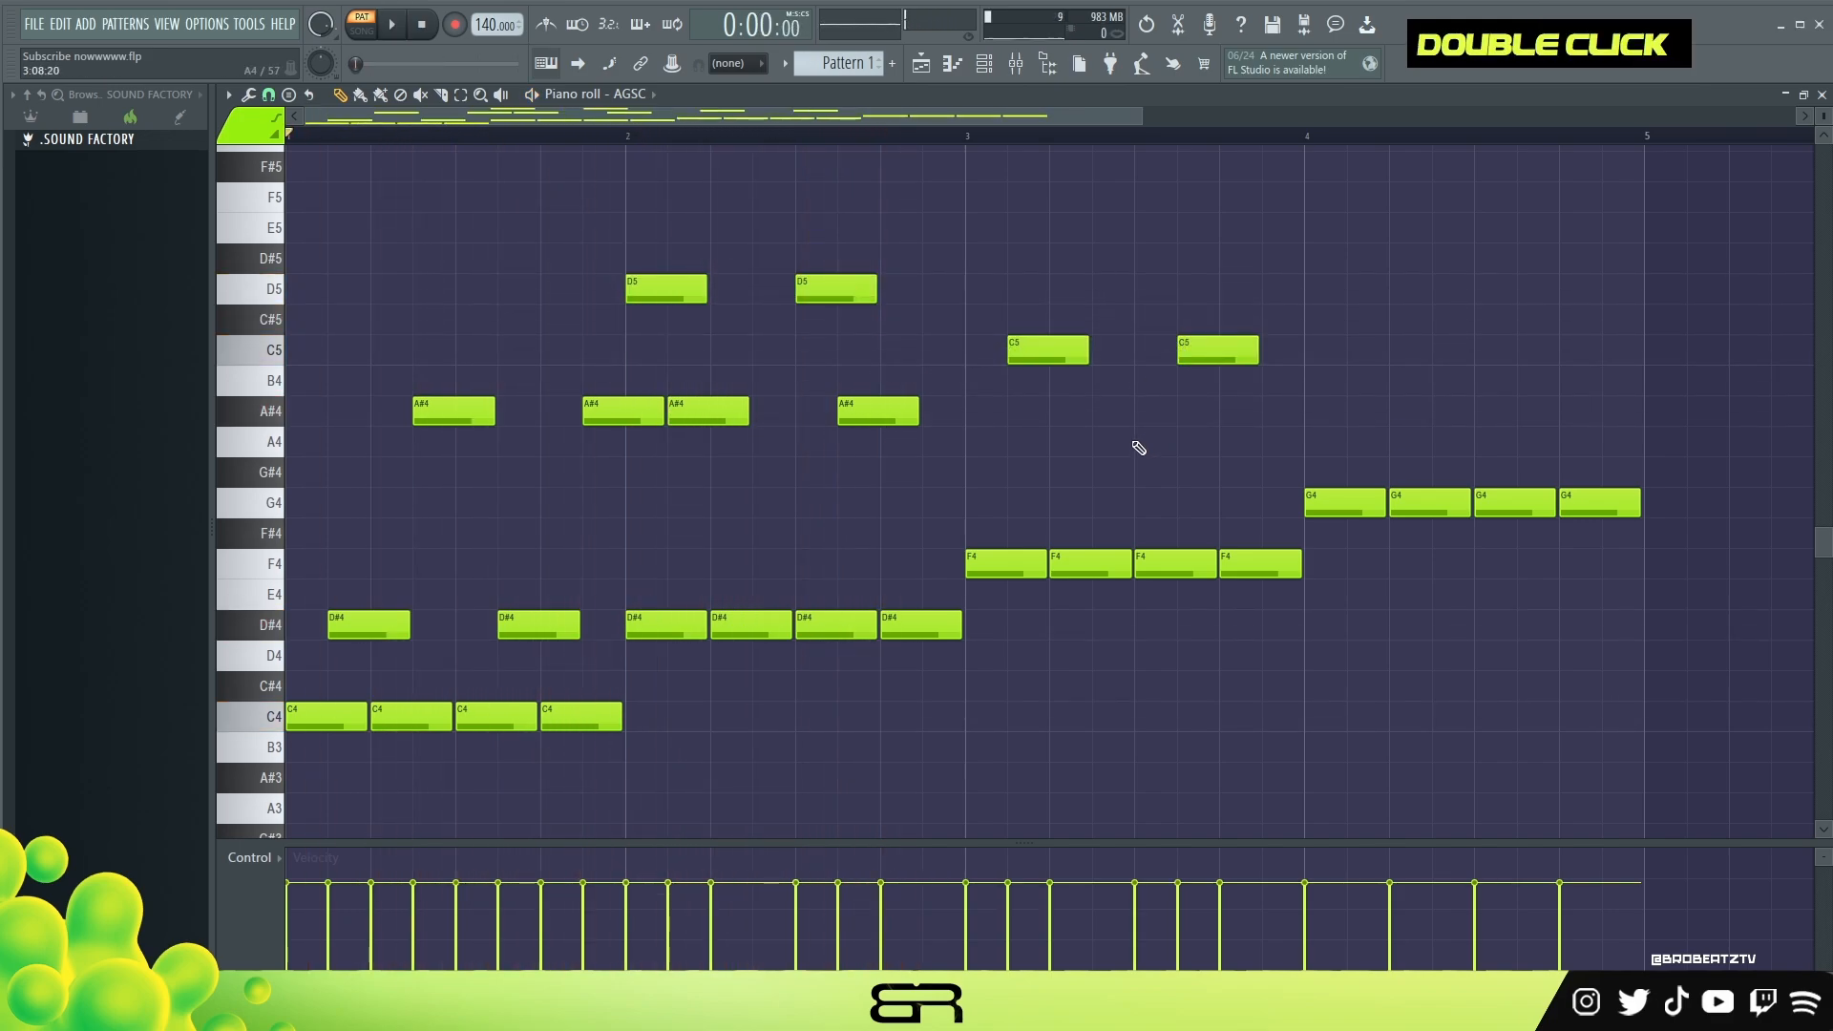
pyautogui.press('space')
# Add two G4 notes two beats apart, starting one and a half beats into bar 3, and raise them an octave to G5.
pyautogui.click(1112, 504)
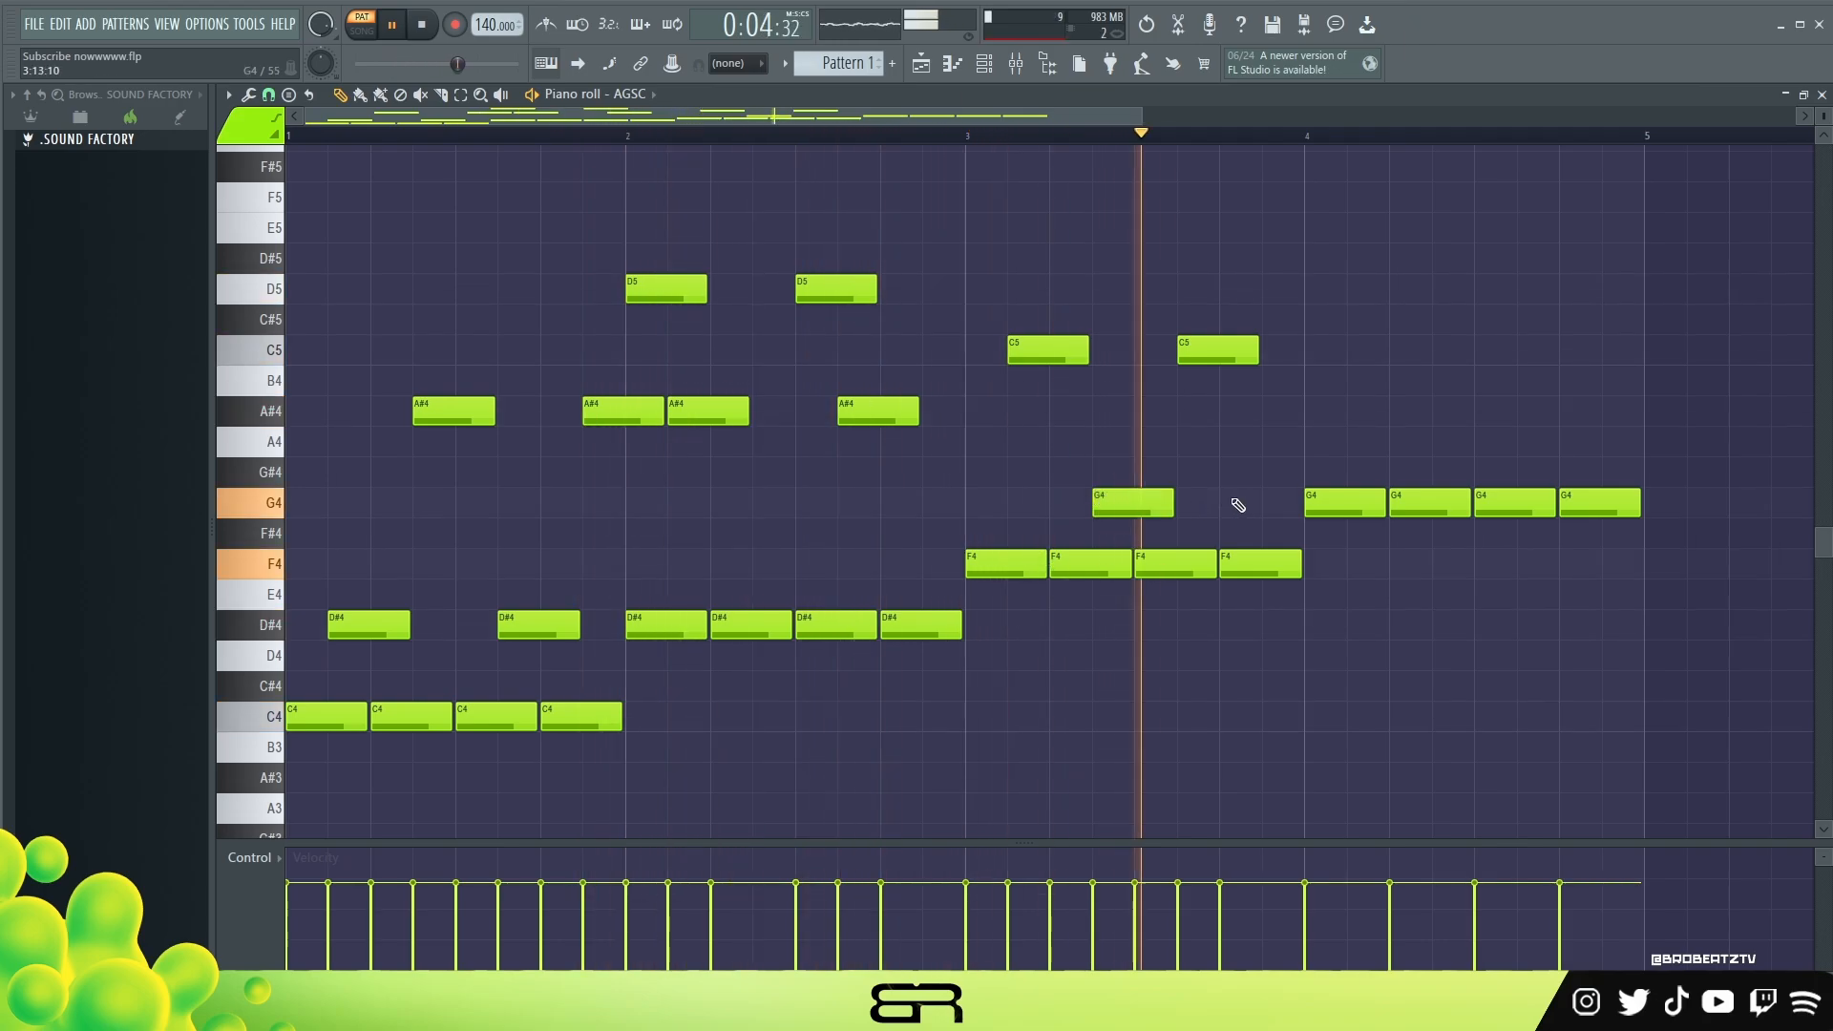
pyautogui.click(1284, 504)
pyautogui.keyDown('ctrl'); pyautogui.click(1284, 503); pyautogui.keyUp('ctrl')
pyautogui.keyDown('ctrl'); pyautogui.click(1145, 496); pyautogui.keyUp('ctrl')
pyautogui.hotkey('ctrl', 'Up')
pyautogui.scroll(1, 1432, 393)
pyautogui.keyDown('ctrl'); pyautogui.rightClick(1127, 225); pyautogui.keyUp('ctrl')
pyautogui.press('space')
# Fill bar 4 with an F5 pair trimmed to end at bar 5 and an A#4 pair copied in from half a beat.
pyautogui.click(1129, 291)
pyautogui.moveTo(1138, 313); pyautogui.dragTo(1441, 346)
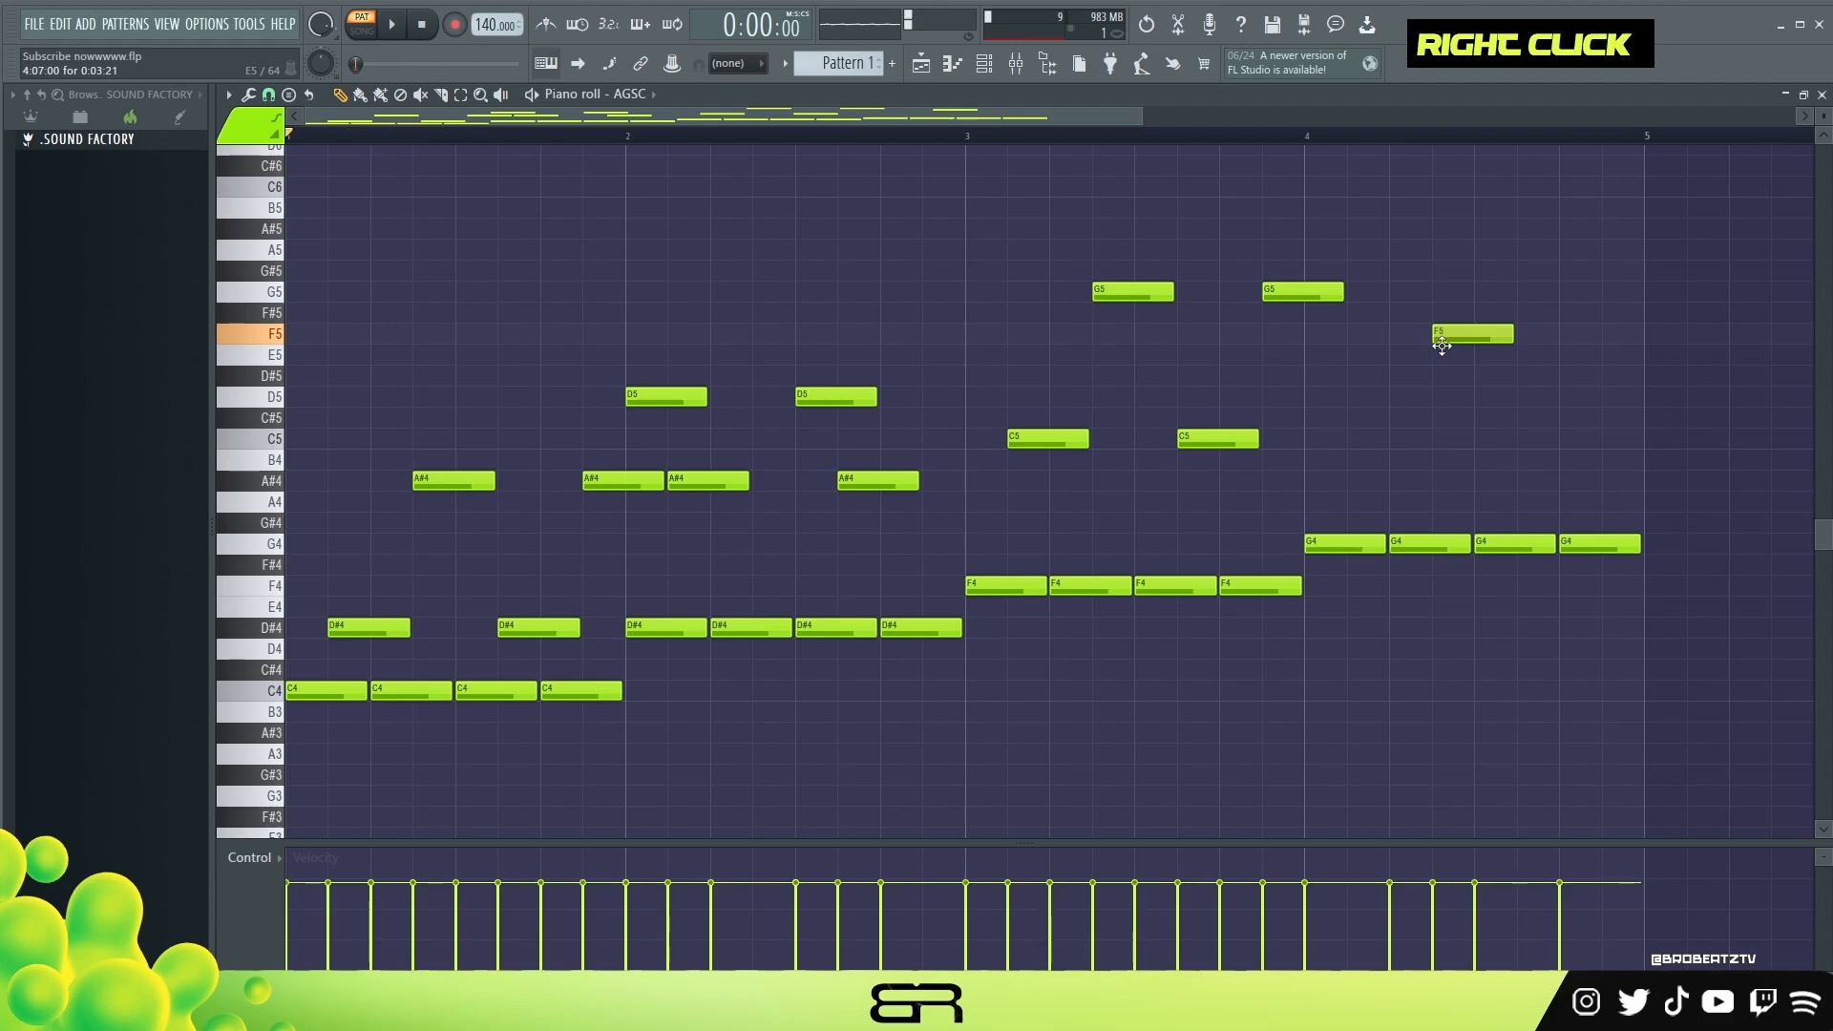
pyautogui.click(1615, 338)
pyautogui.moveTo(1682, 337); pyautogui.dragTo(1636, 337)
pyautogui.moveTo(932, 477); pyautogui.dragTo(1365, 485)
pyautogui.click(1373, 448)
# Lengthen the first A#4 and the first offset D#4 to nearly two beats, and extend the second D#4 to bar 2.
pyautogui.hotkey('ctrl', 'a')
pyautogui.rightClick(941, 352)
pyautogui.moveTo(493, 481); pyautogui.dragTo(569, 502)
pyautogui.moveTo(408, 629); pyautogui.dragTo(621, 631)
pyautogui.keyDown('ctrl'); pyautogui.click(487, 630); pyautogui.keyUp('ctrl')
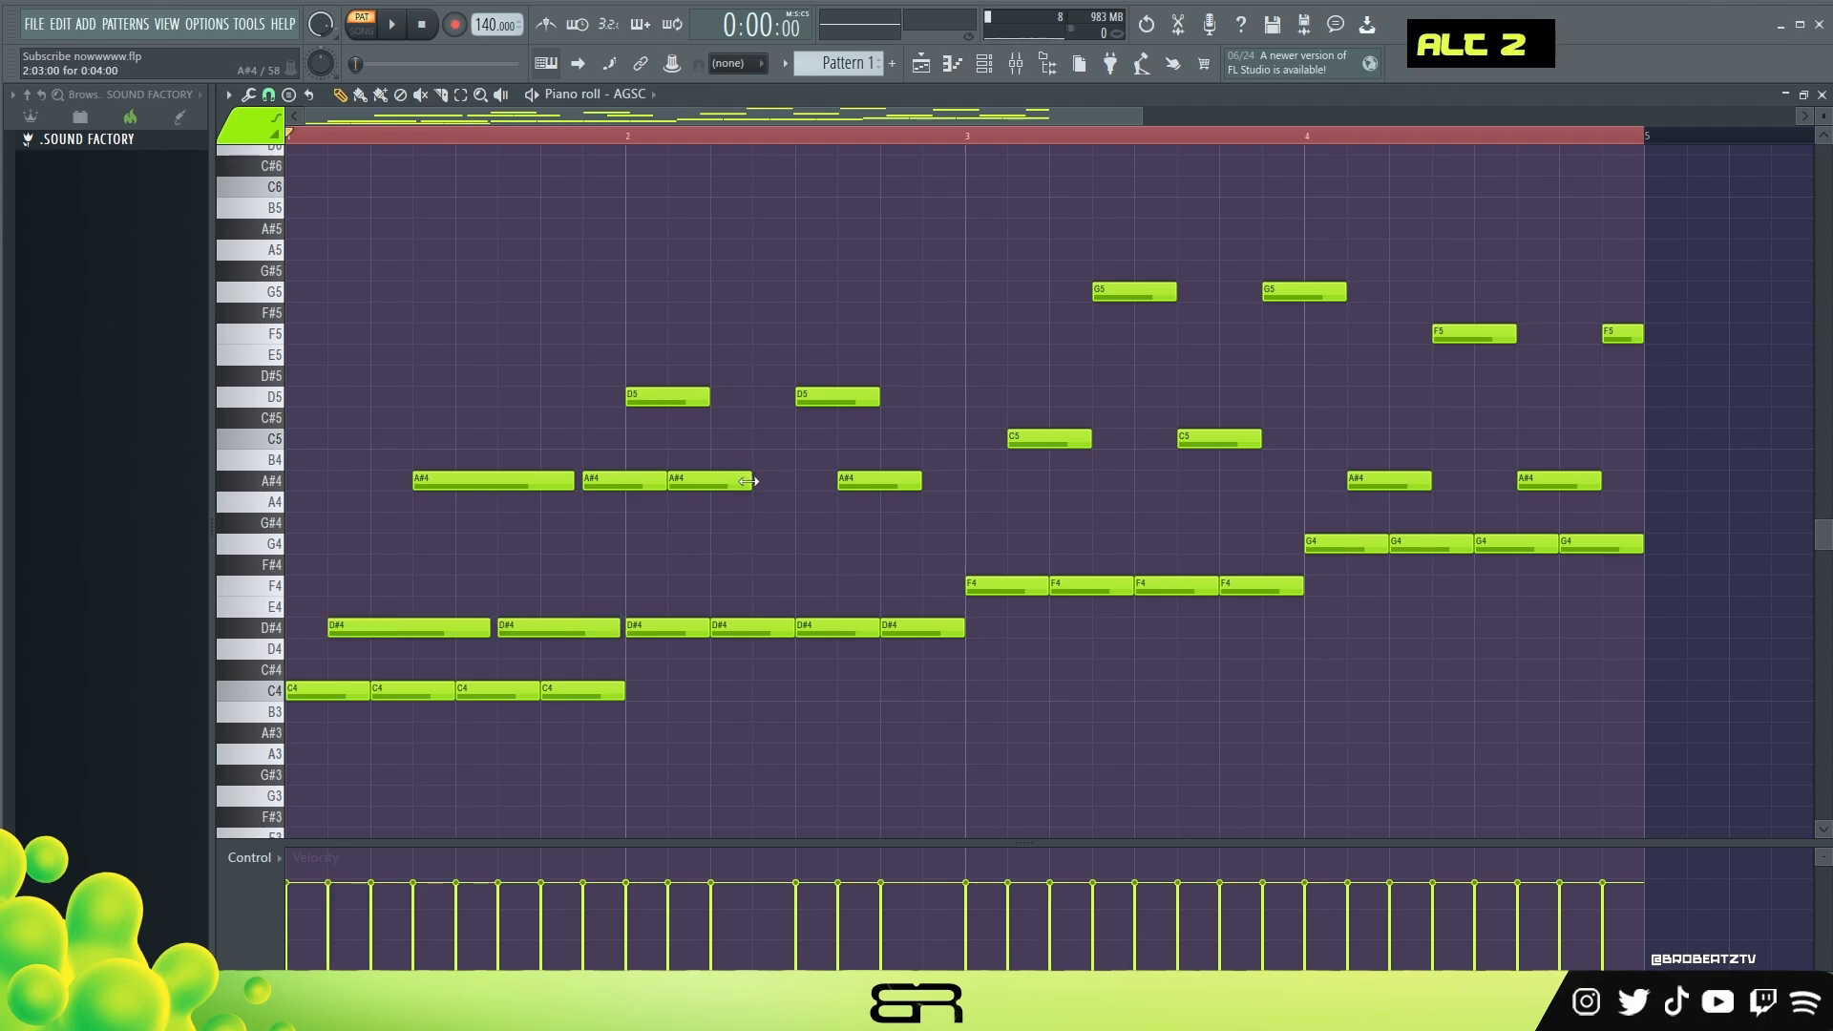
# Lengthen the A#4 and D5 notes in bar 2, the C5 pair in bar 3 and the A#4 pair in bar 4.
pyautogui.moveTo(748, 480); pyautogui.dragTo(829, 480)
pyautogui.moveTo(712, 397); pyautogui.dragTo(791, 397)
pyautogui.moveTo(879, 397); pyautogui.dragTo(910, 400)
pyautogui.moveTo(1002, 480); pyautogui.dragTo(1005, 480)
pyautogui.moveTo(1090, 440); pyautogui.dragTo(1346, 439)
pyautogui.moveTo(1430, 481); pyautogui.dragTo(1628, 481)
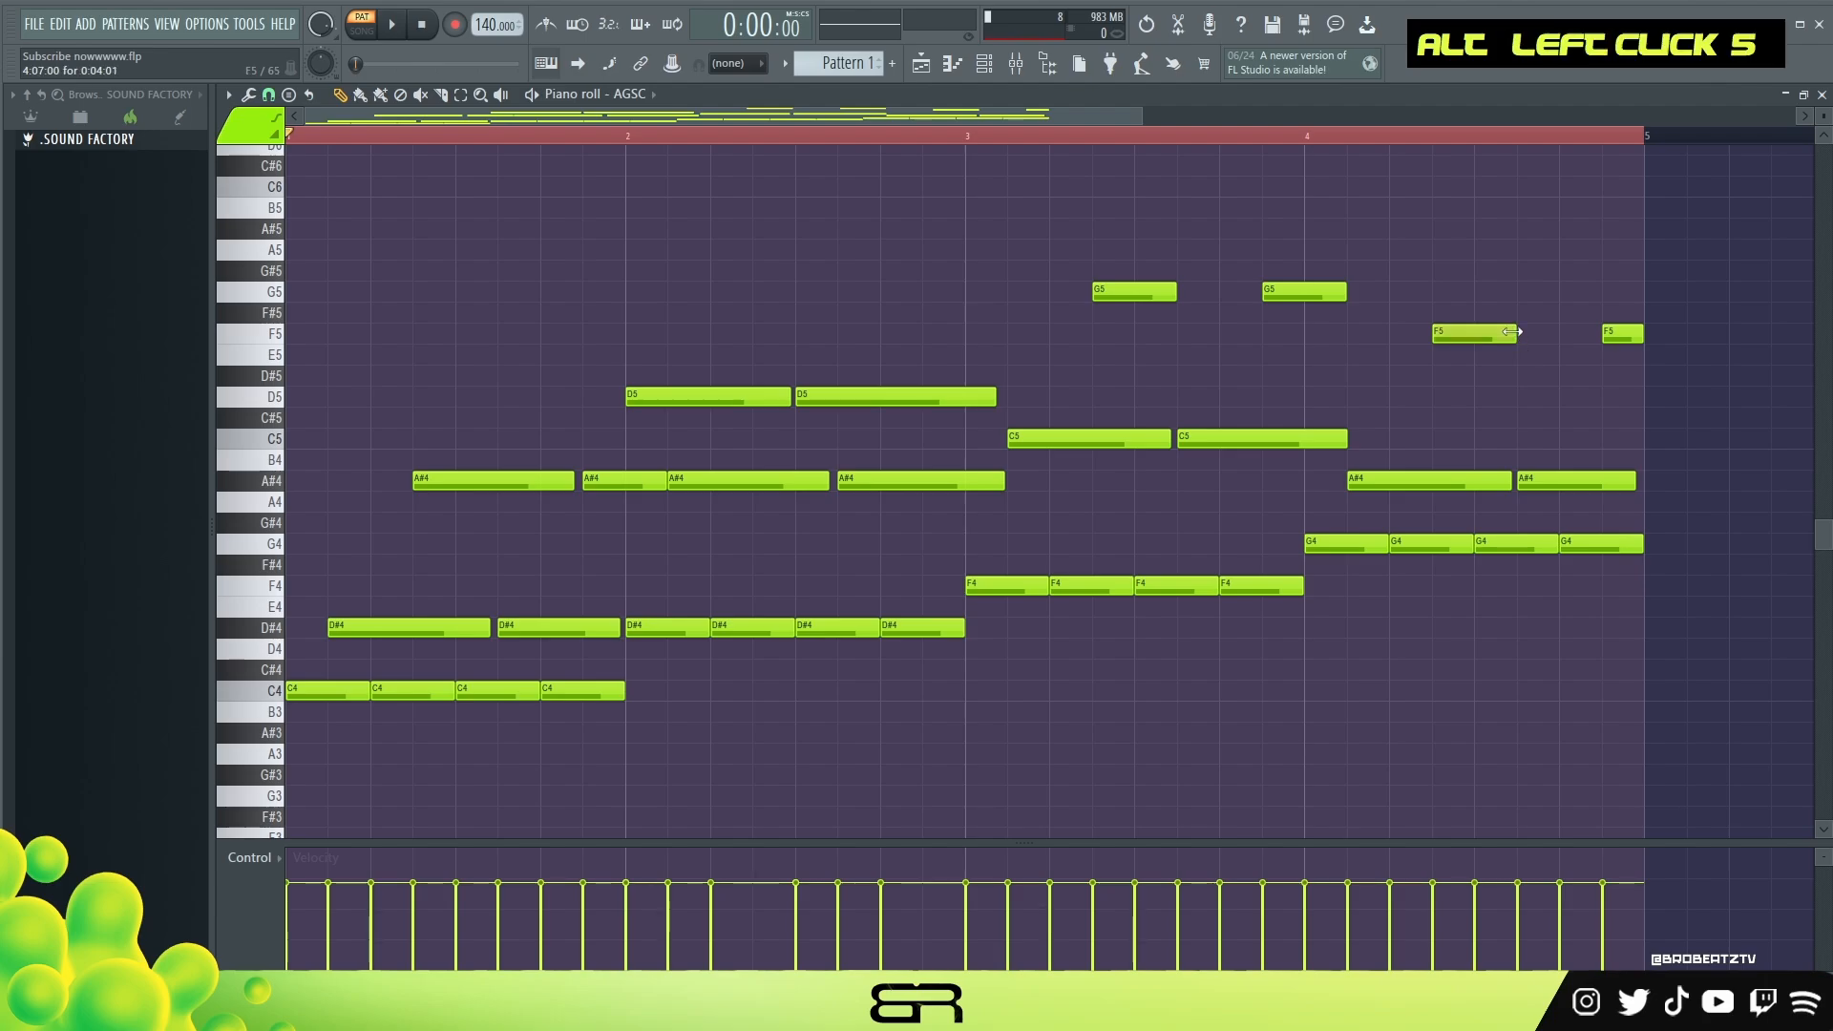
# Lengthen the first F5 in bar 4 and both G5 notes to nearly two beats each.
pyautogui.moveTo(1510, 334); pyautogui.dragTo(1591, 334)
pyautogui.moveTo(1340, 292); pyautogui.dragTo(1422, 292)
pyautogui.moveTo(1170, 292); pyautogui.dragTo(1250, 296)
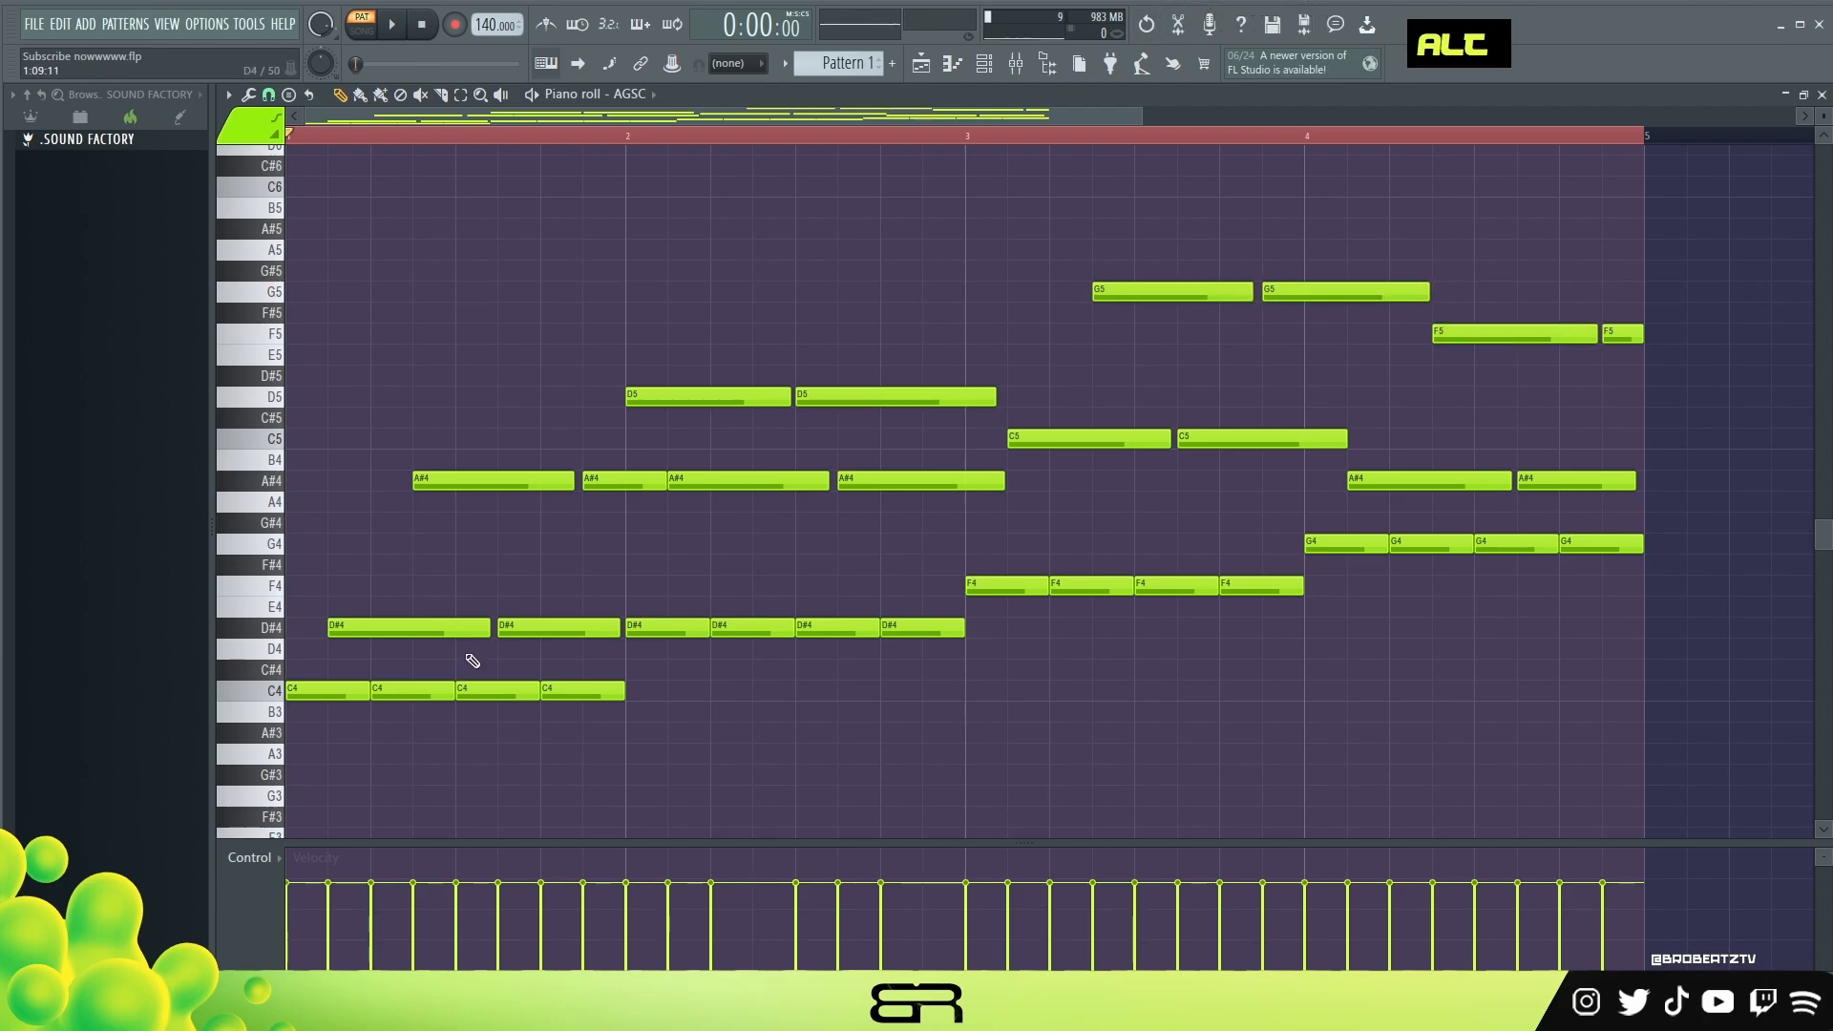
pyautogui.keyDown('ctrl'); pyautogui.rightClick(679, 594); pyautogui.keyUp('ctrl')
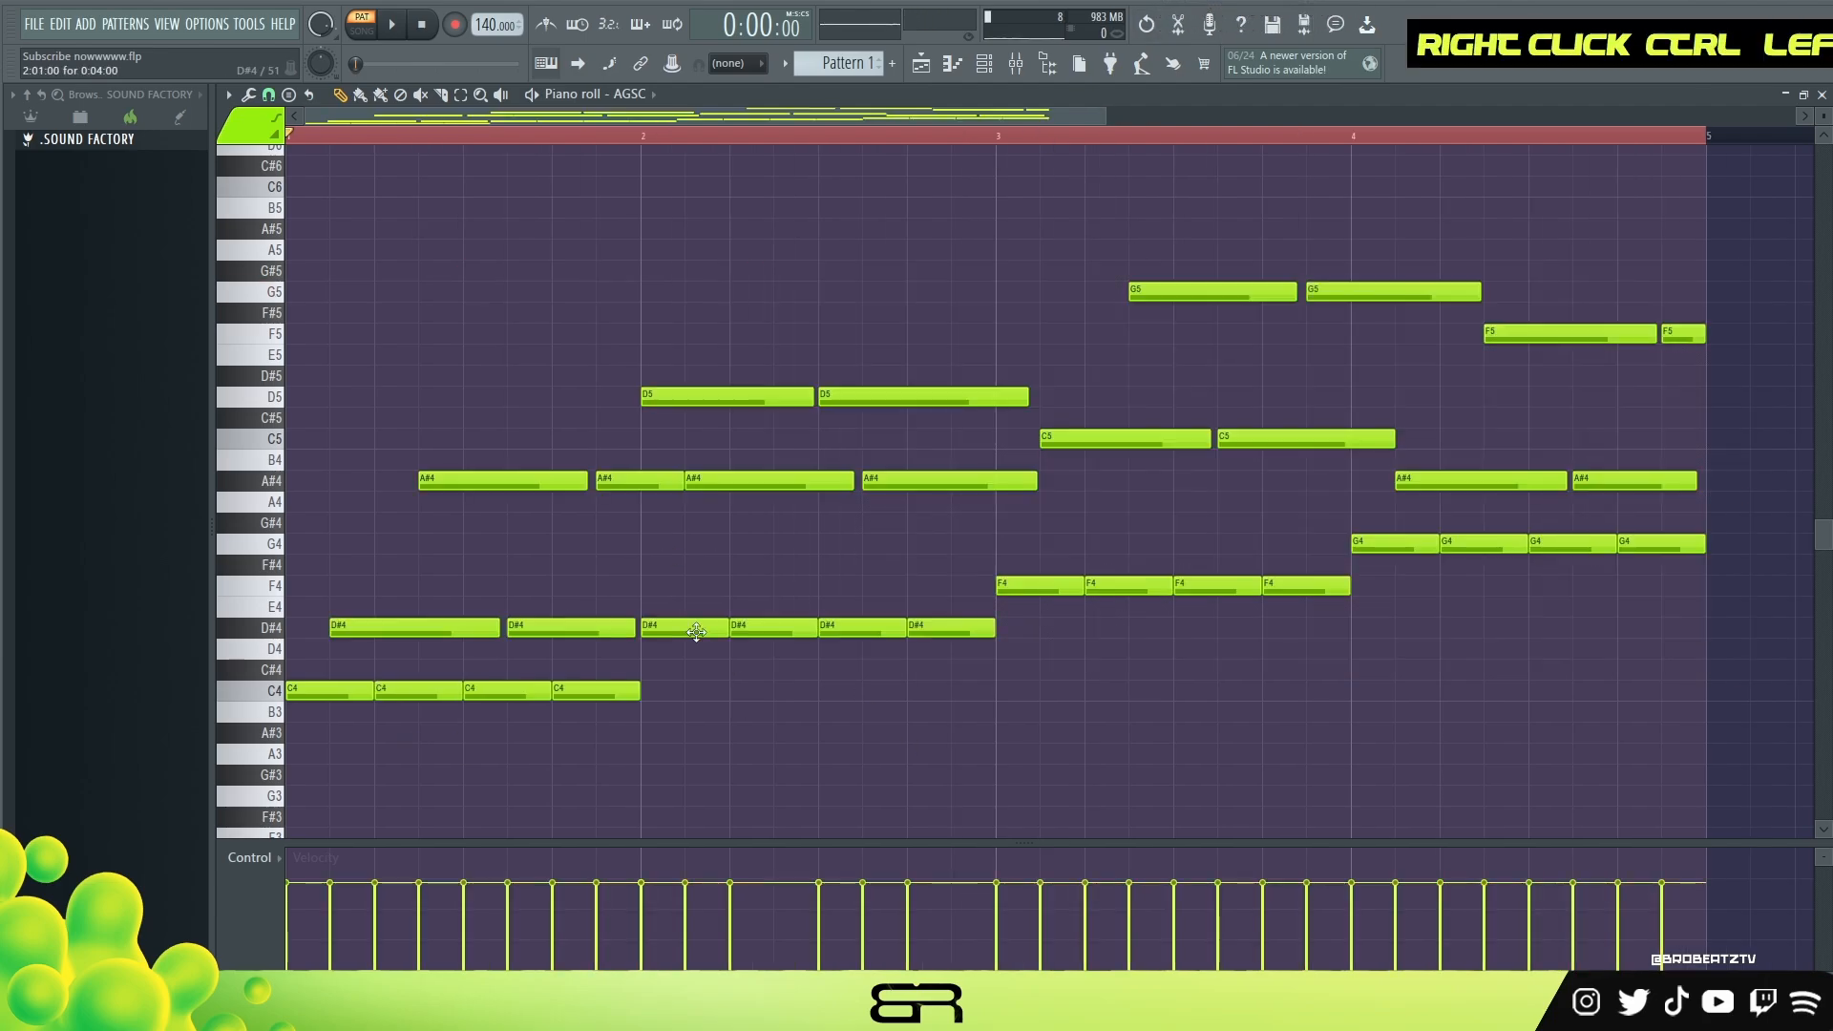
pyautogui.rightClick(931, 274)
# Play the pattern to hear the melody built on C4, D#4, F4 and G4 roots.
pyautogui.press('space')
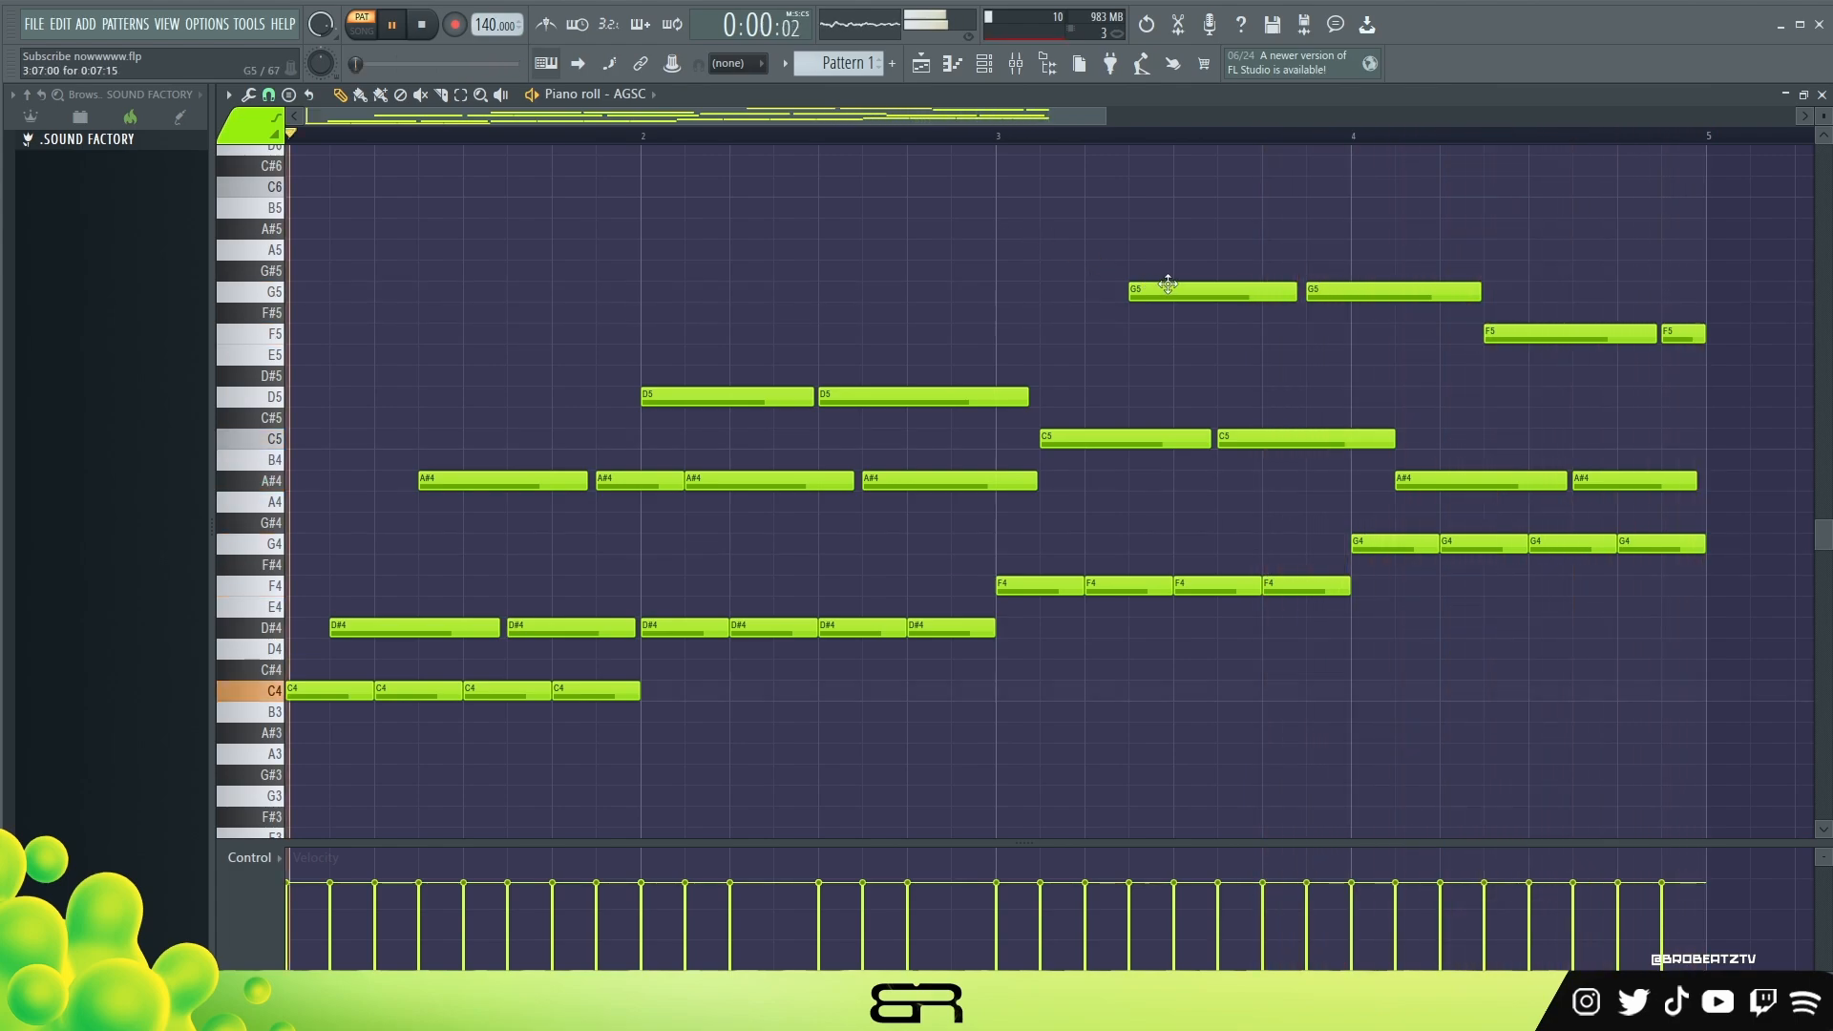
pyautogui.press('space')
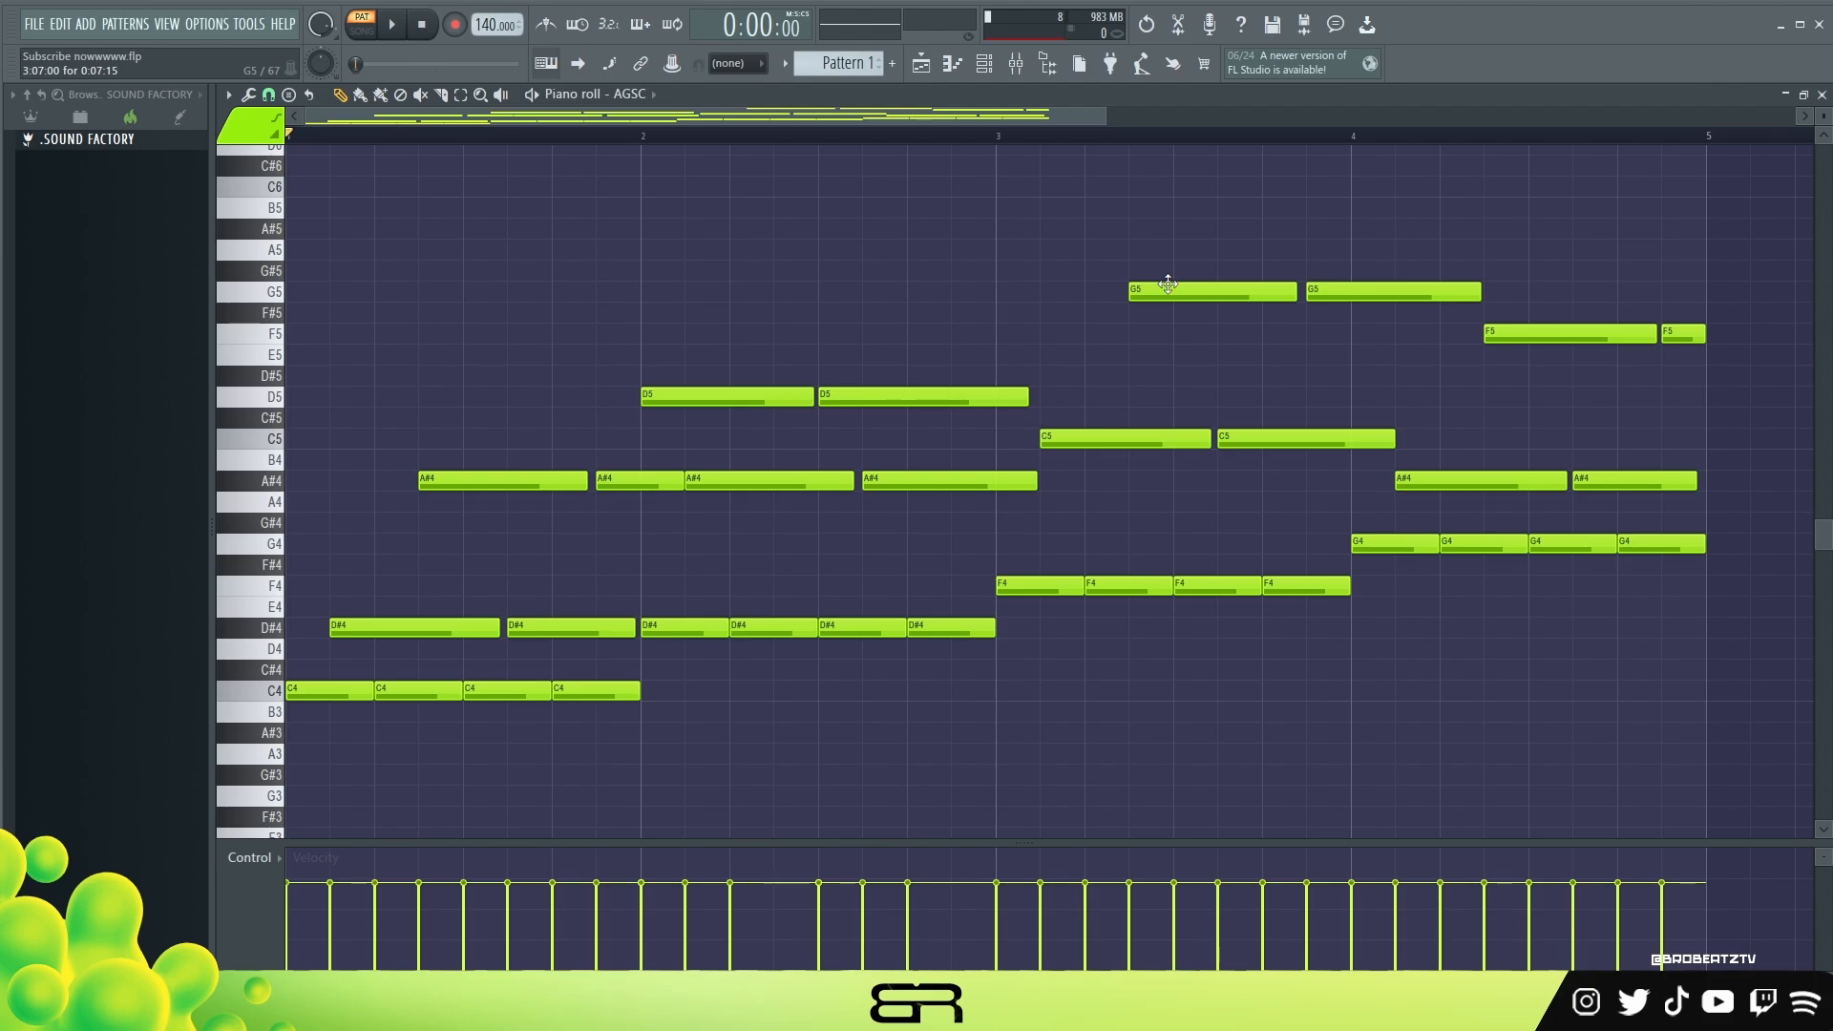
pyautogui.rightClick(1398, 357)
pyautogui.moveTo(1709, 305); pyautogui.dragTo(1706, 347)
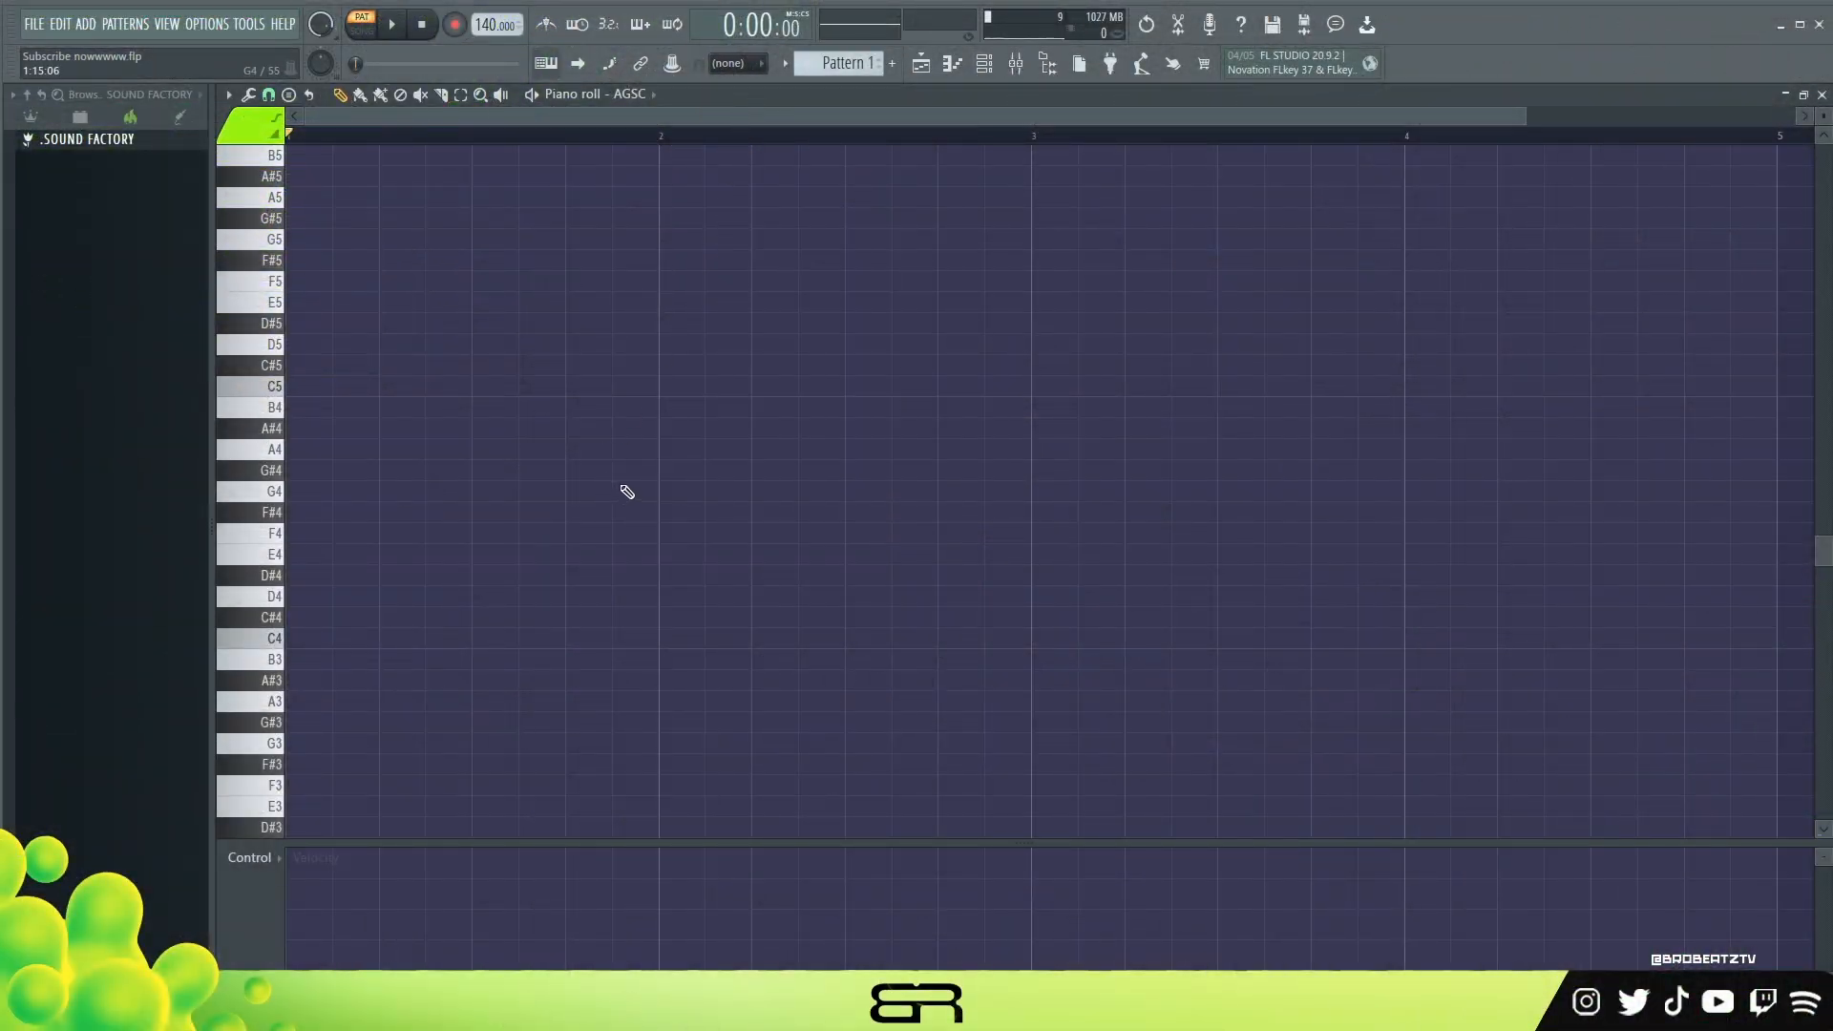
# Add an A3 note at the start of bar 1 in the empty piano roll and shorten it to one beat.
pyautogui.moveTo(1823, 115); pyautogui.dragTo(1823, 130)
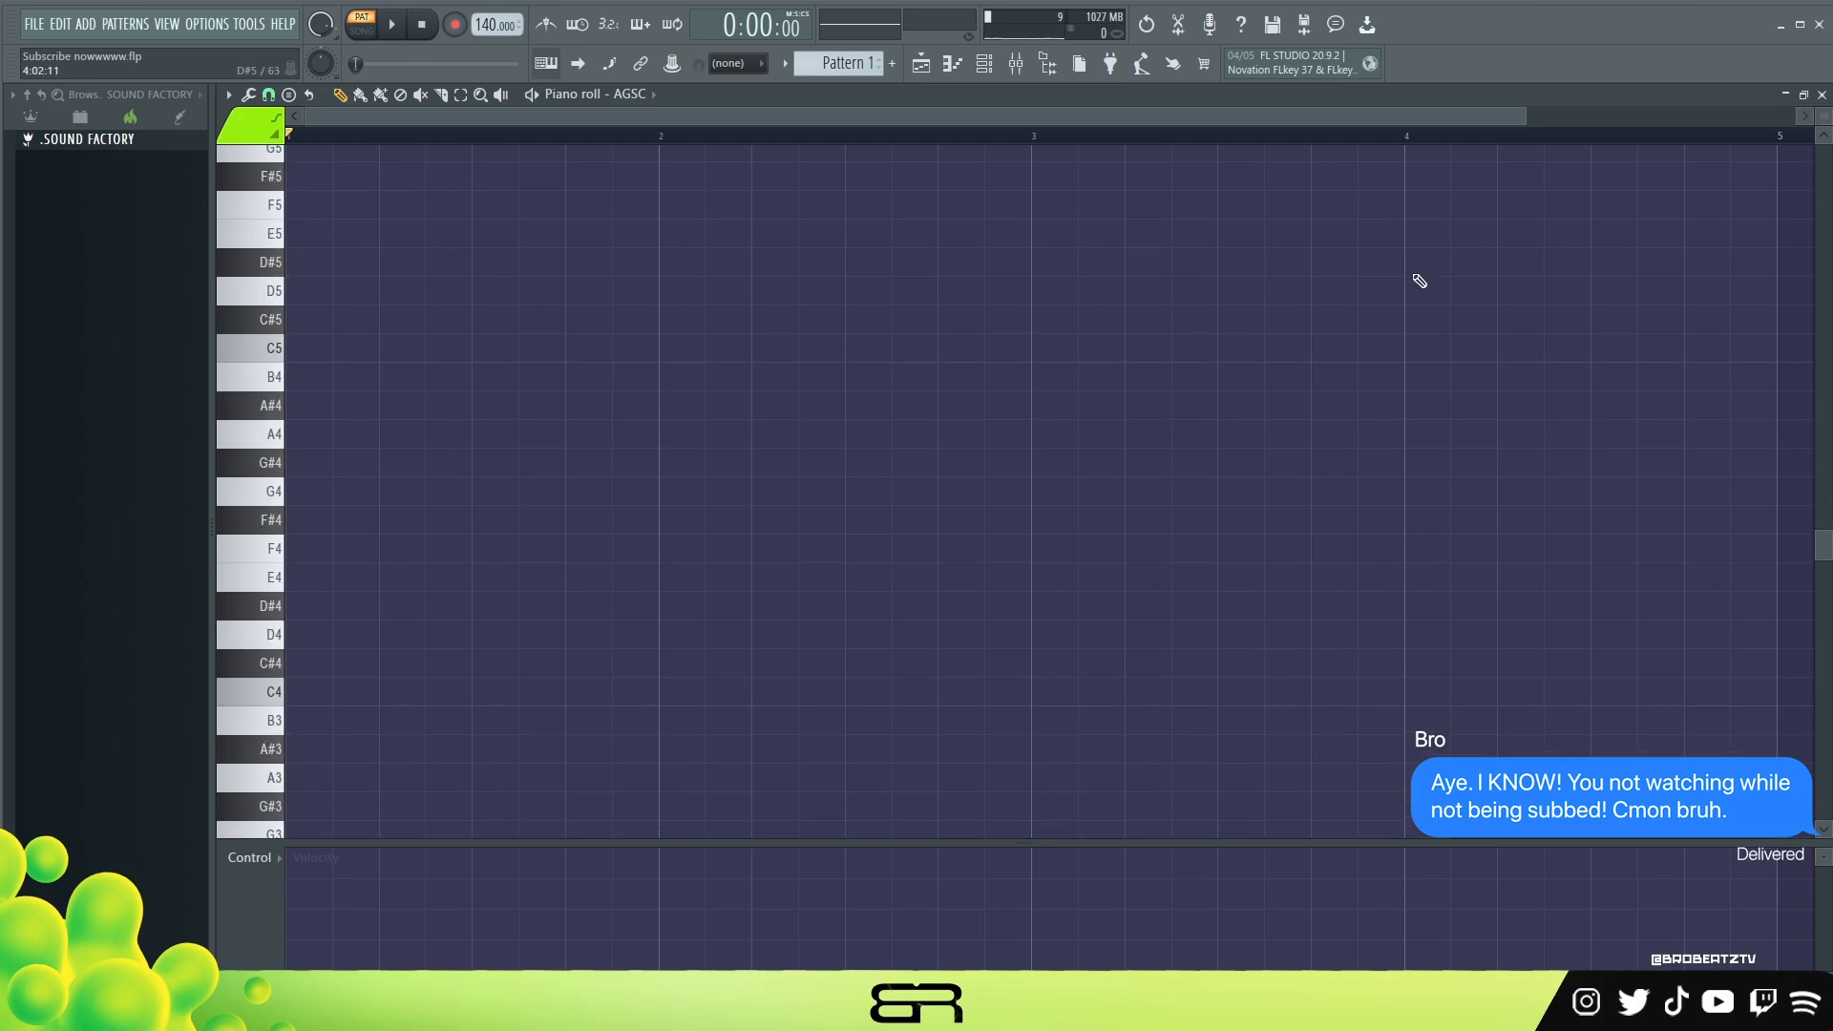
pyautogui.scroll(-1, 1403, 291)
pyautogui.click(339, 691)
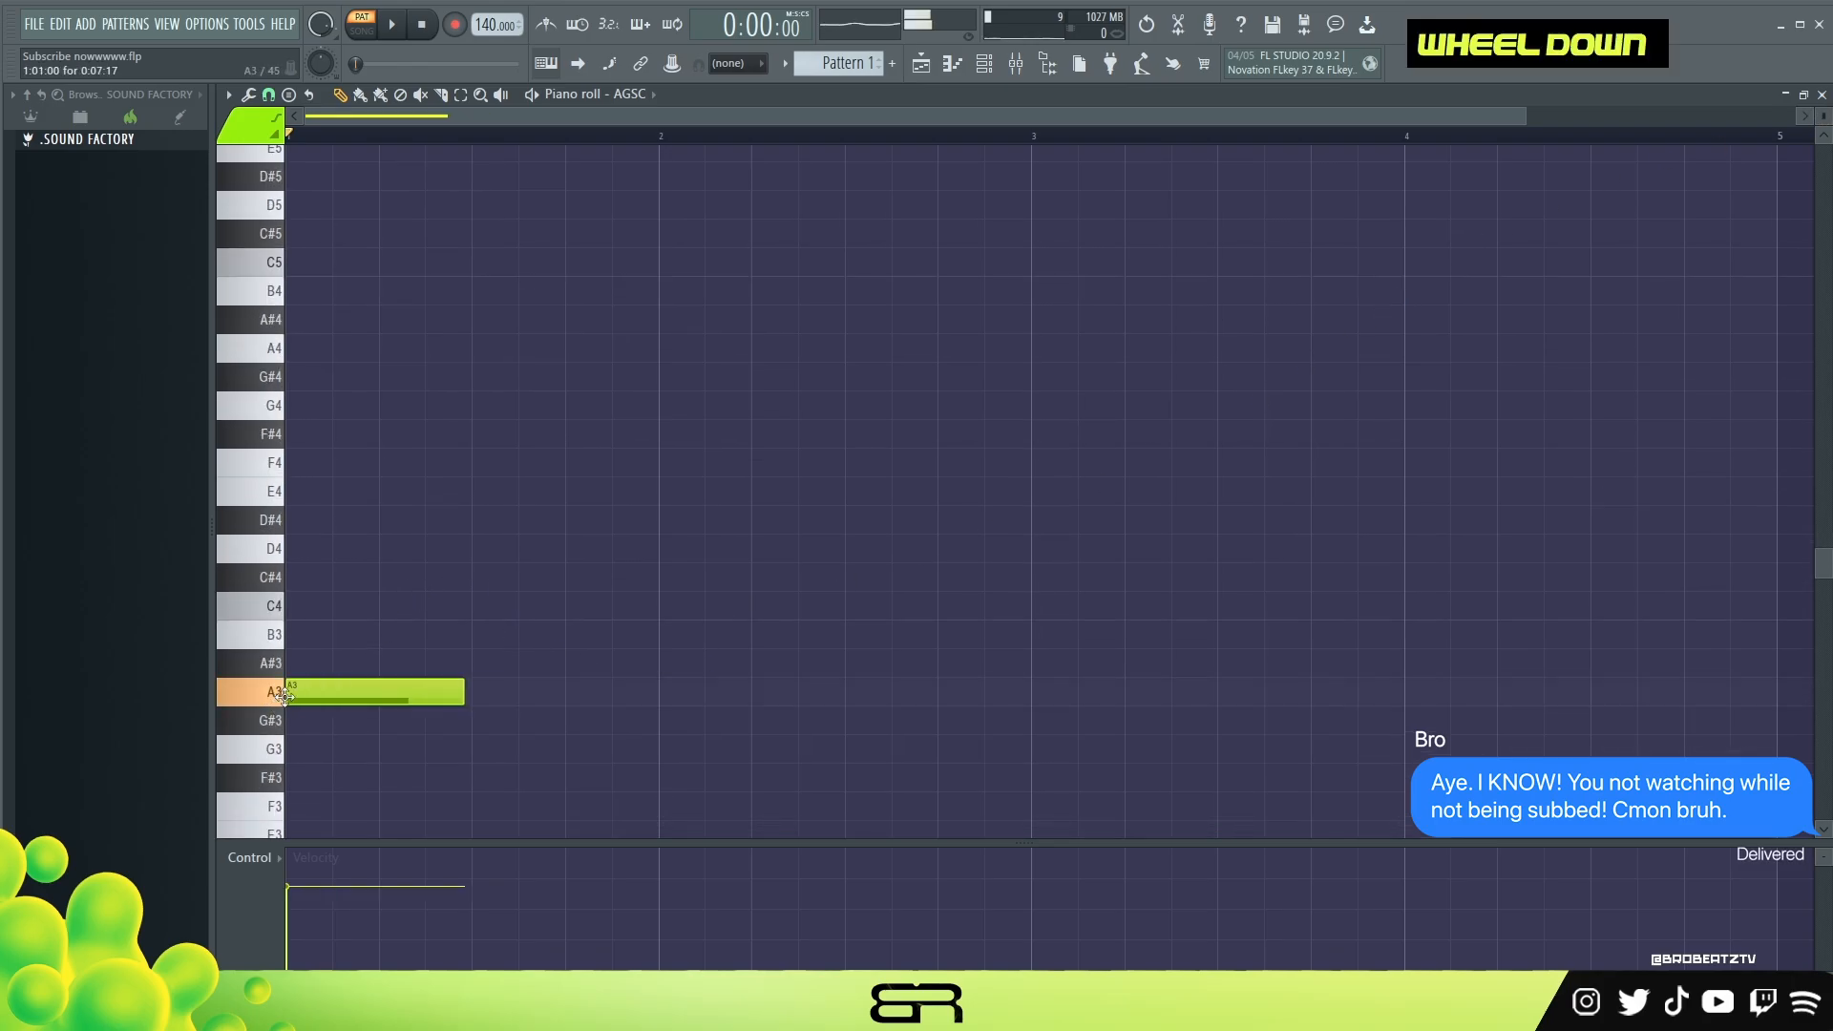
pyautogui.keyDown('ctrl'); pyautogui.click(353, 695); pyautogui.keyUp('ctrl')
pyautogui.rightClick(349, 664)
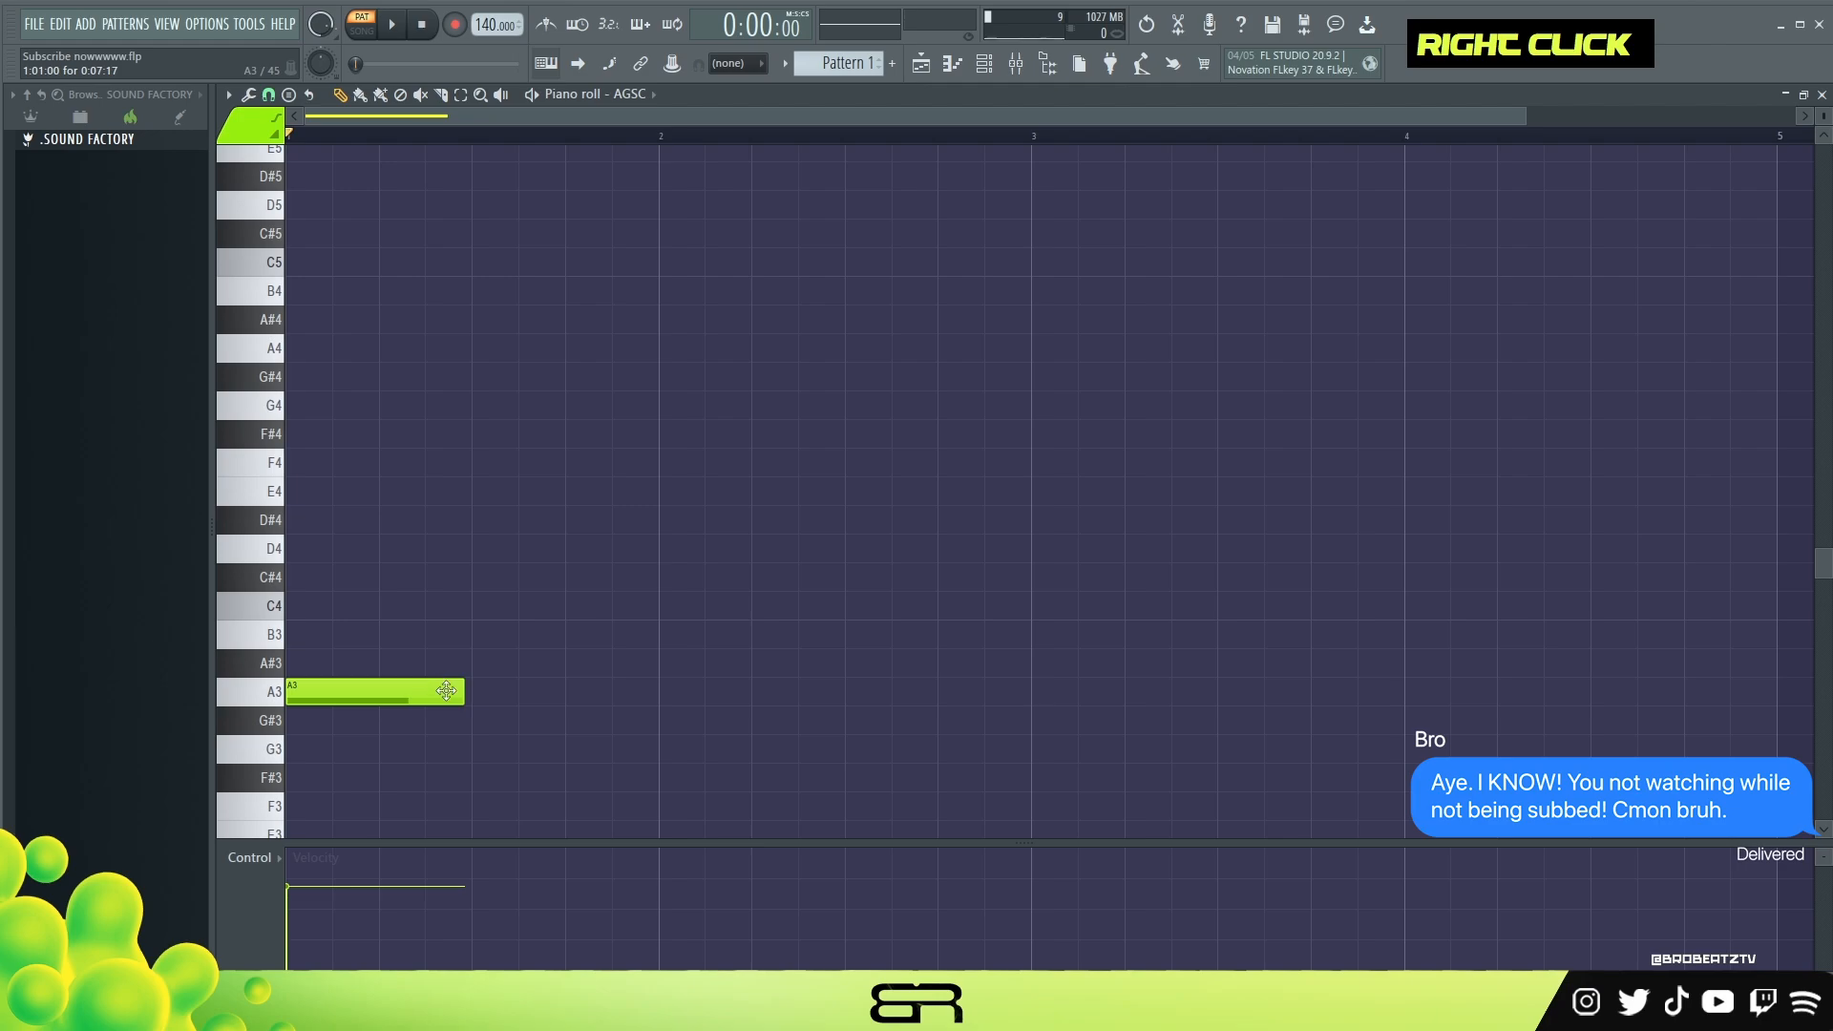
pyautogui.moveTo(462, 691); pyautogui.dragTo(385, 712)
pyautogui.doubleClick(327, 688)
pyautogui.rightClick(447, 688)
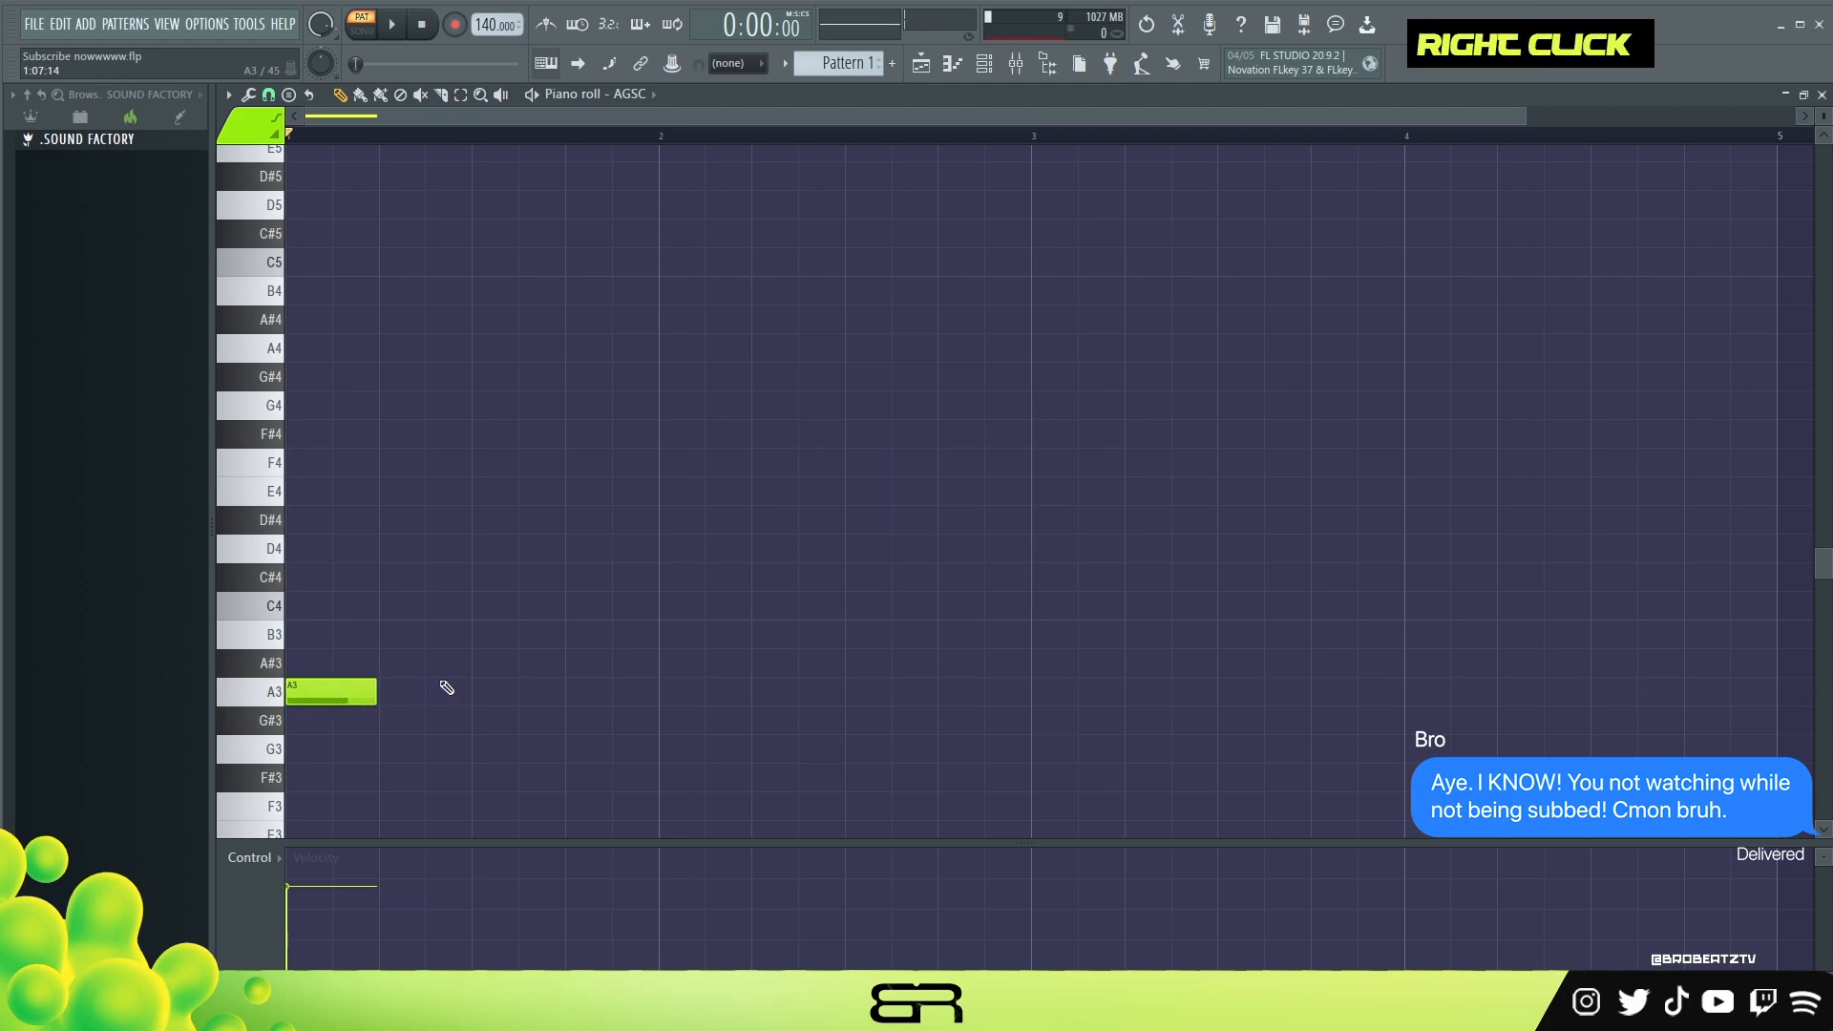
# Place one-beat notes for the progression: A#3 midway through bar 1, C4 at bar 2, D4 at bar 3 and C4 at bar 4.
pyautogui.click(479, 672)
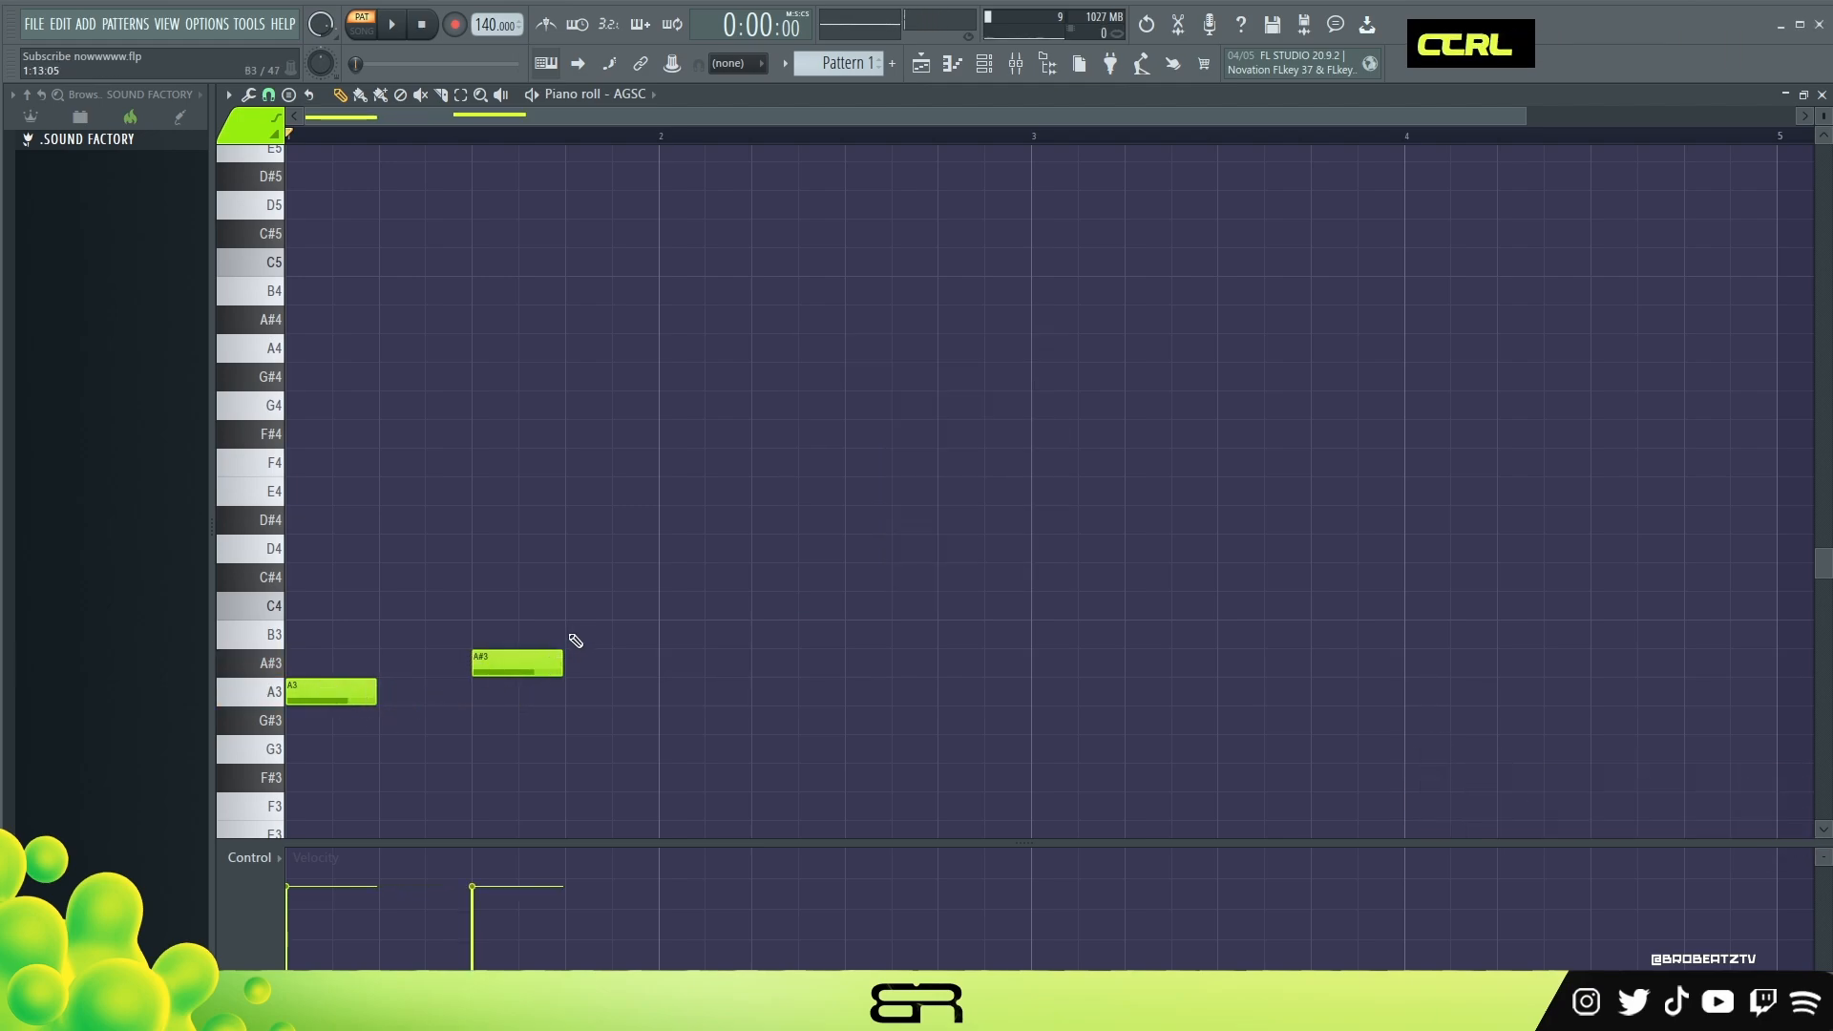
pyautogui.click(573, 635)
pyautogui.click(568, 603)
pyautogui.click(573, 576)
pyautogui.click(572, 548)
pyautogui.rightClick(611, 605)
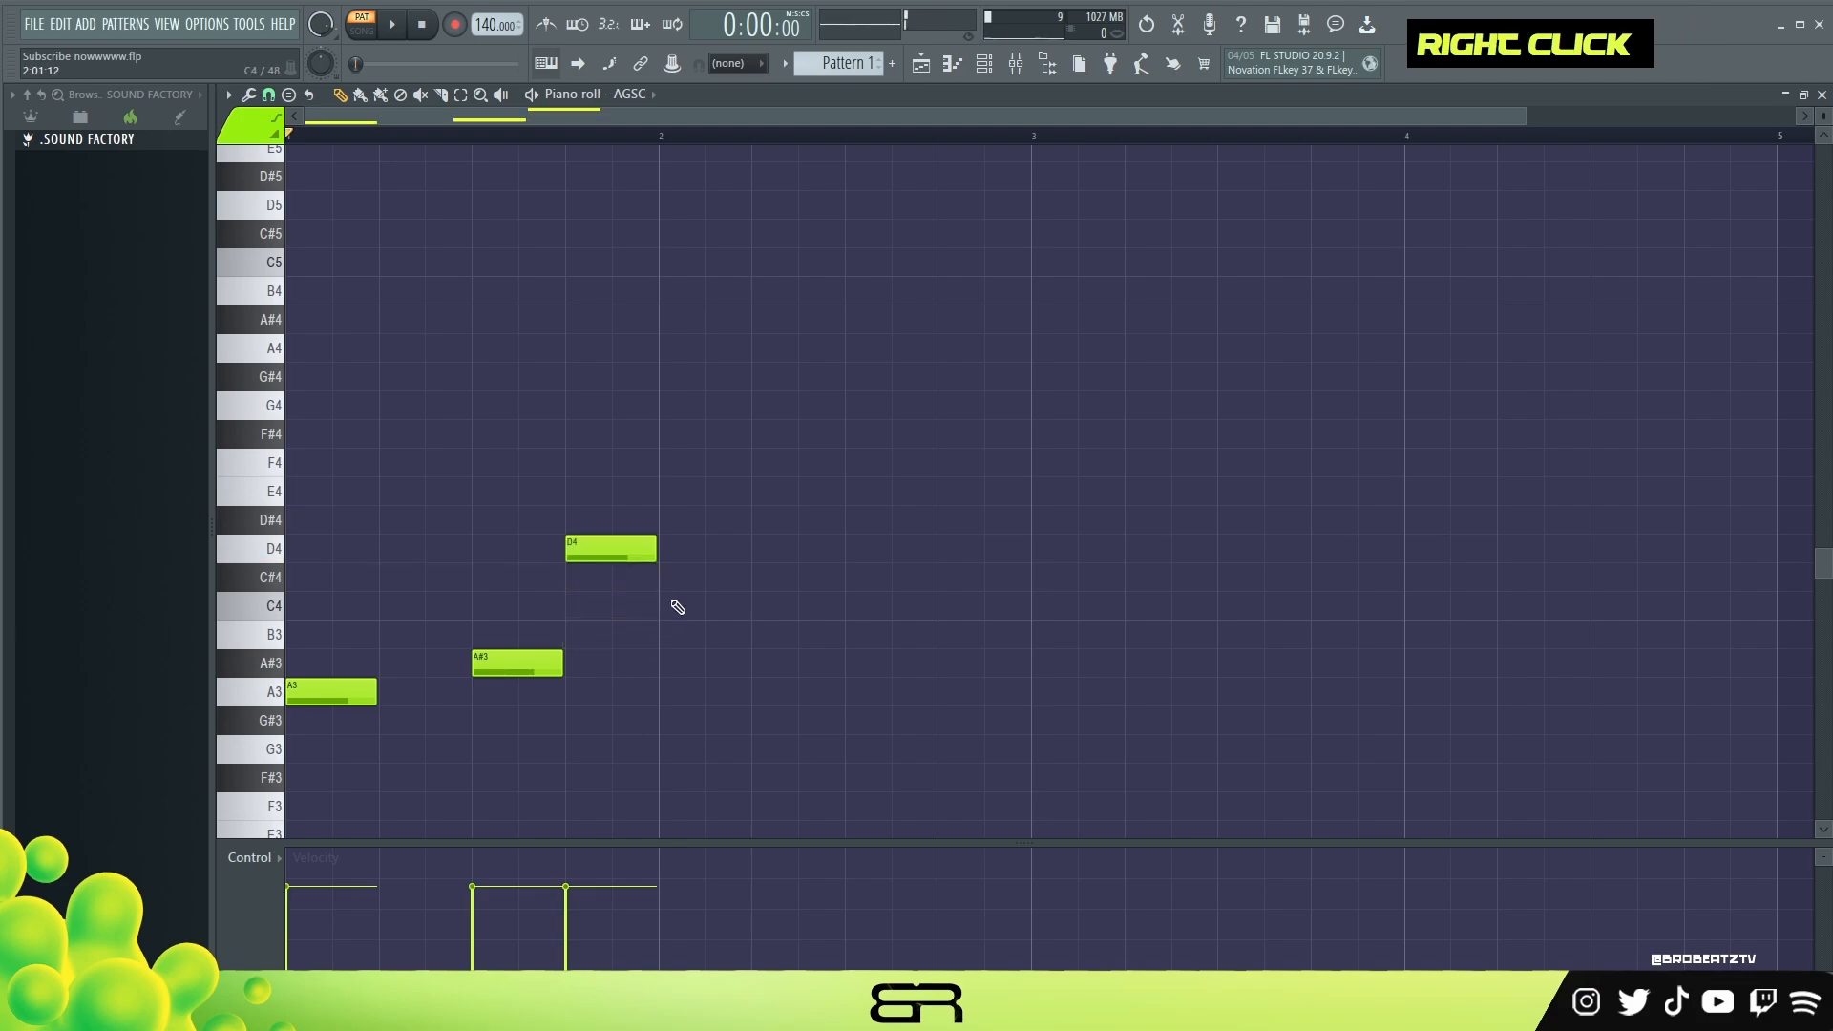
pyautogui.click(687, 598)
pyautogui.moveTo(617, 561); pyautogui.dragTo(1081, 561)
pyautogui.click(1461, 605)
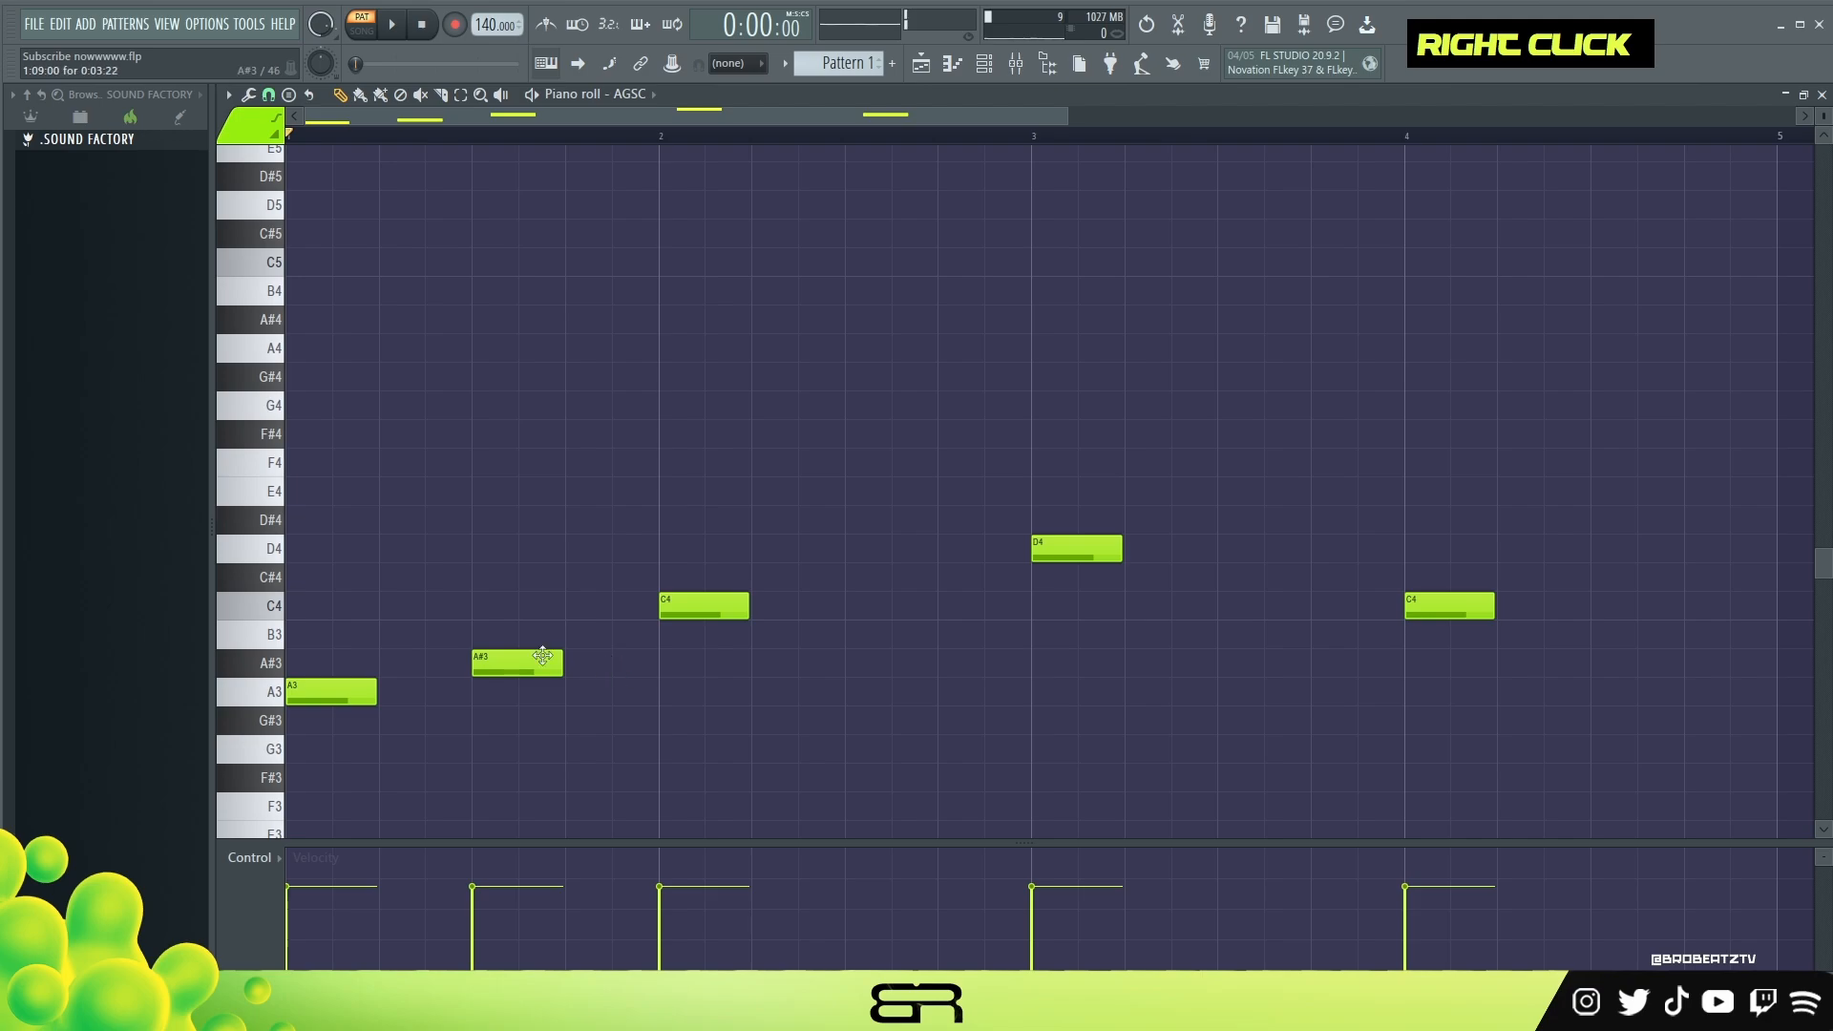
# Rework the roots into four one-beat notes per bar, A3, A#3, D4 and C4 for bars 1 to 4, and play them.
pyautogui.hotkey('ctrl', 'a')
pyautogui.moveTo(349, 689); pyautogui.dragTo(443, 689)
pyautogui.moveTo(443, 690); pyautogui.dragTo(536, 689)
pyautogui.moveTo(536, 689); pyautogui.dragTo(631, 689)
pyautogui.rightClick(720, 720)
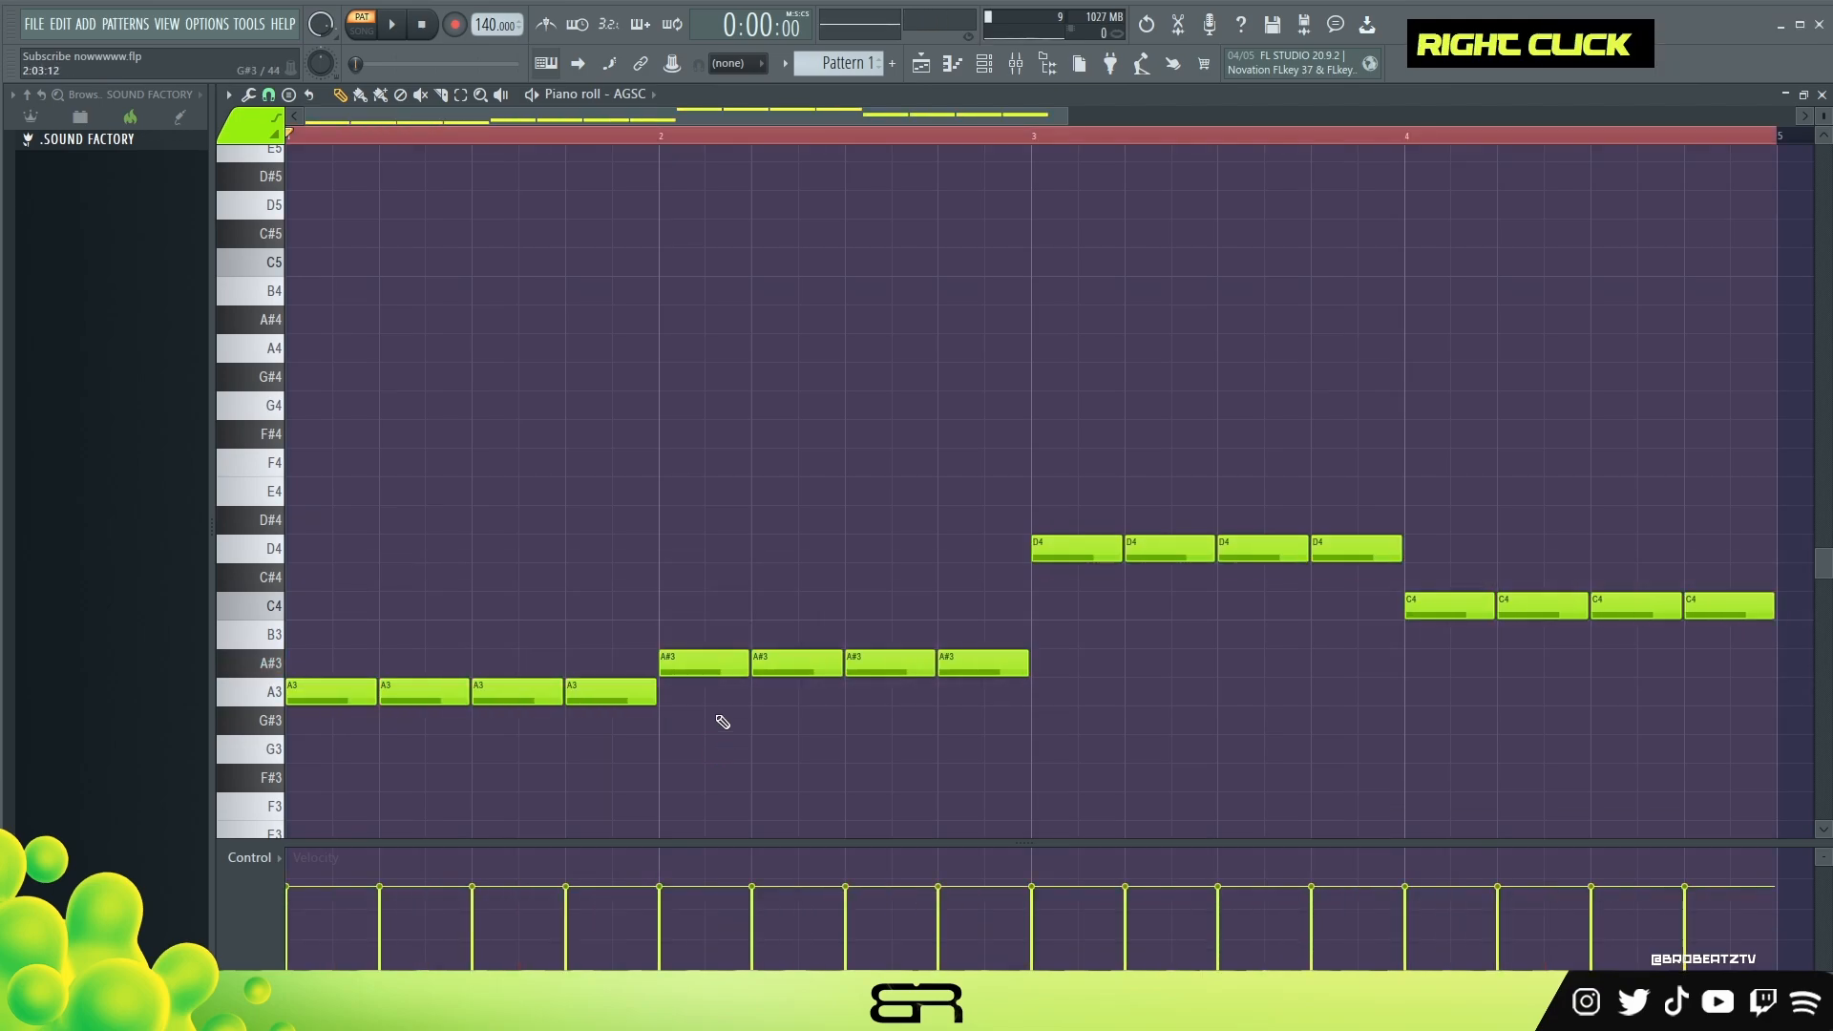
pyautogui.press('space')
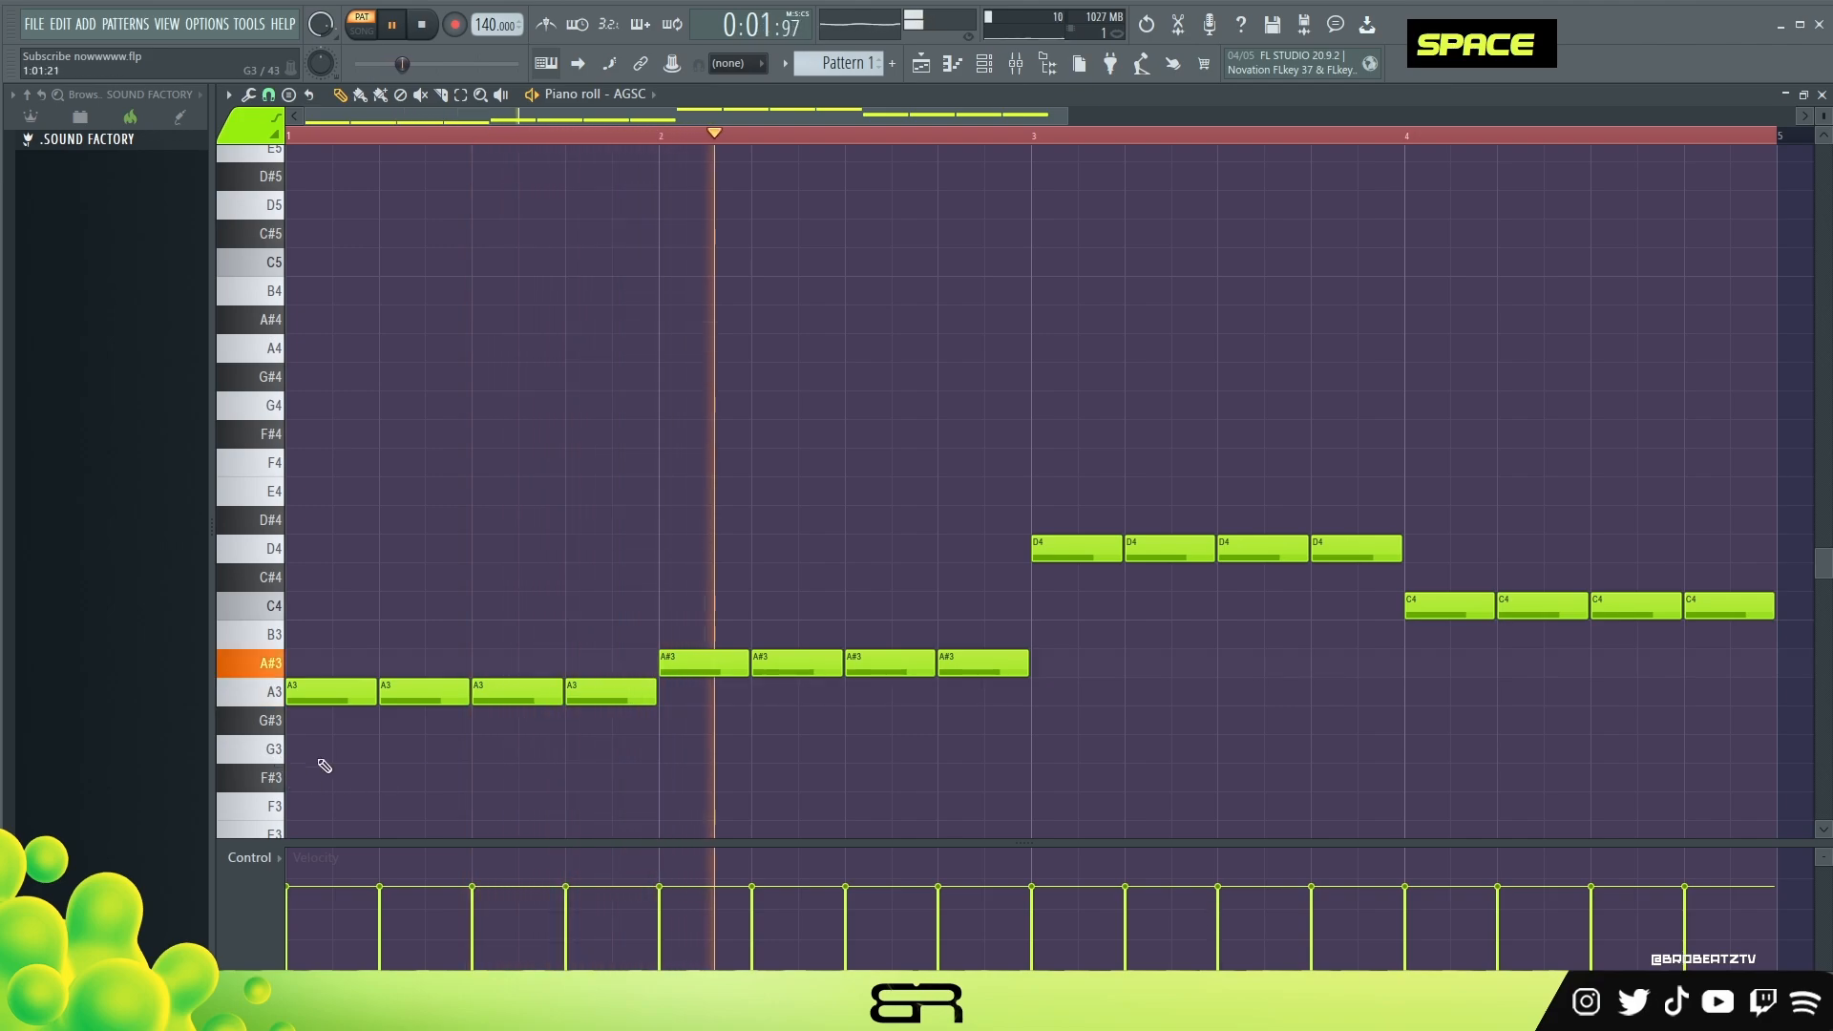
pyautogui.press('space')
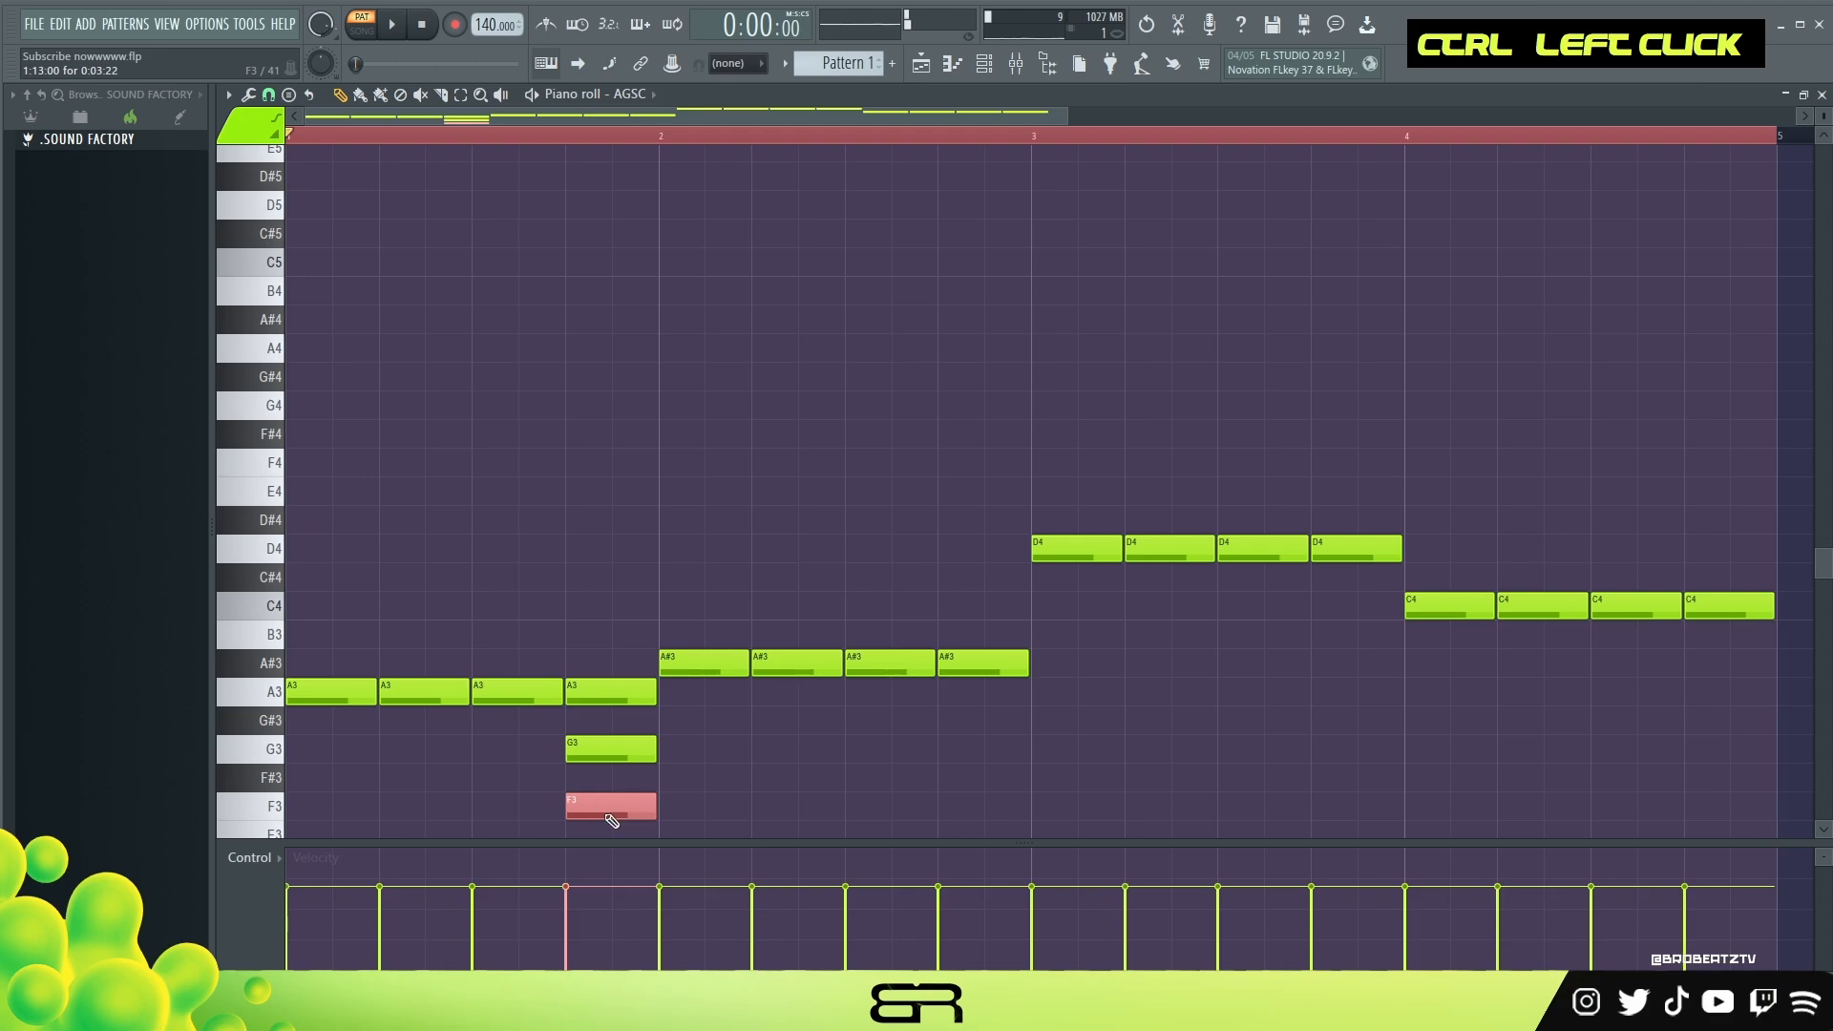
# Raise the F3 note an octave, delete the G3, and repeat F4 every two beats through bar 4 from half a beat in.
pyautogui.hotkey('ctrl', 'Up')
pyautogui.rightClick(606, 756)
pyautogui.keyDown('ctrl'); pyautogui.click(372, 475); pyautogui.keyUp('ctrl')
pyautogui.moveTo(386, 462); pyautogui.dragTo(571, 455)
pyautogui.keyDown('ctrl'); pyautogui.click(373, 467); pyautogui.keyUp('ctrl')
pyautogui.moveTo(372, 467); pyautogui.dragTo(758, 469)
pyautogui.moveTo(951, 469); pyautogui.dragTo(1486, 465)
pyautogui.rightClick(1561, 504)
# Select all the F4 notes and lengthen them to nearly two beats each.
pyautogui.moveTo(1759, 420); pyautogui.dragTo(296, 486)
pyautogui.moveTo(423, 465); pyautogui.dragTo(514, 463)
pyautogui.rightClick(871, 399)
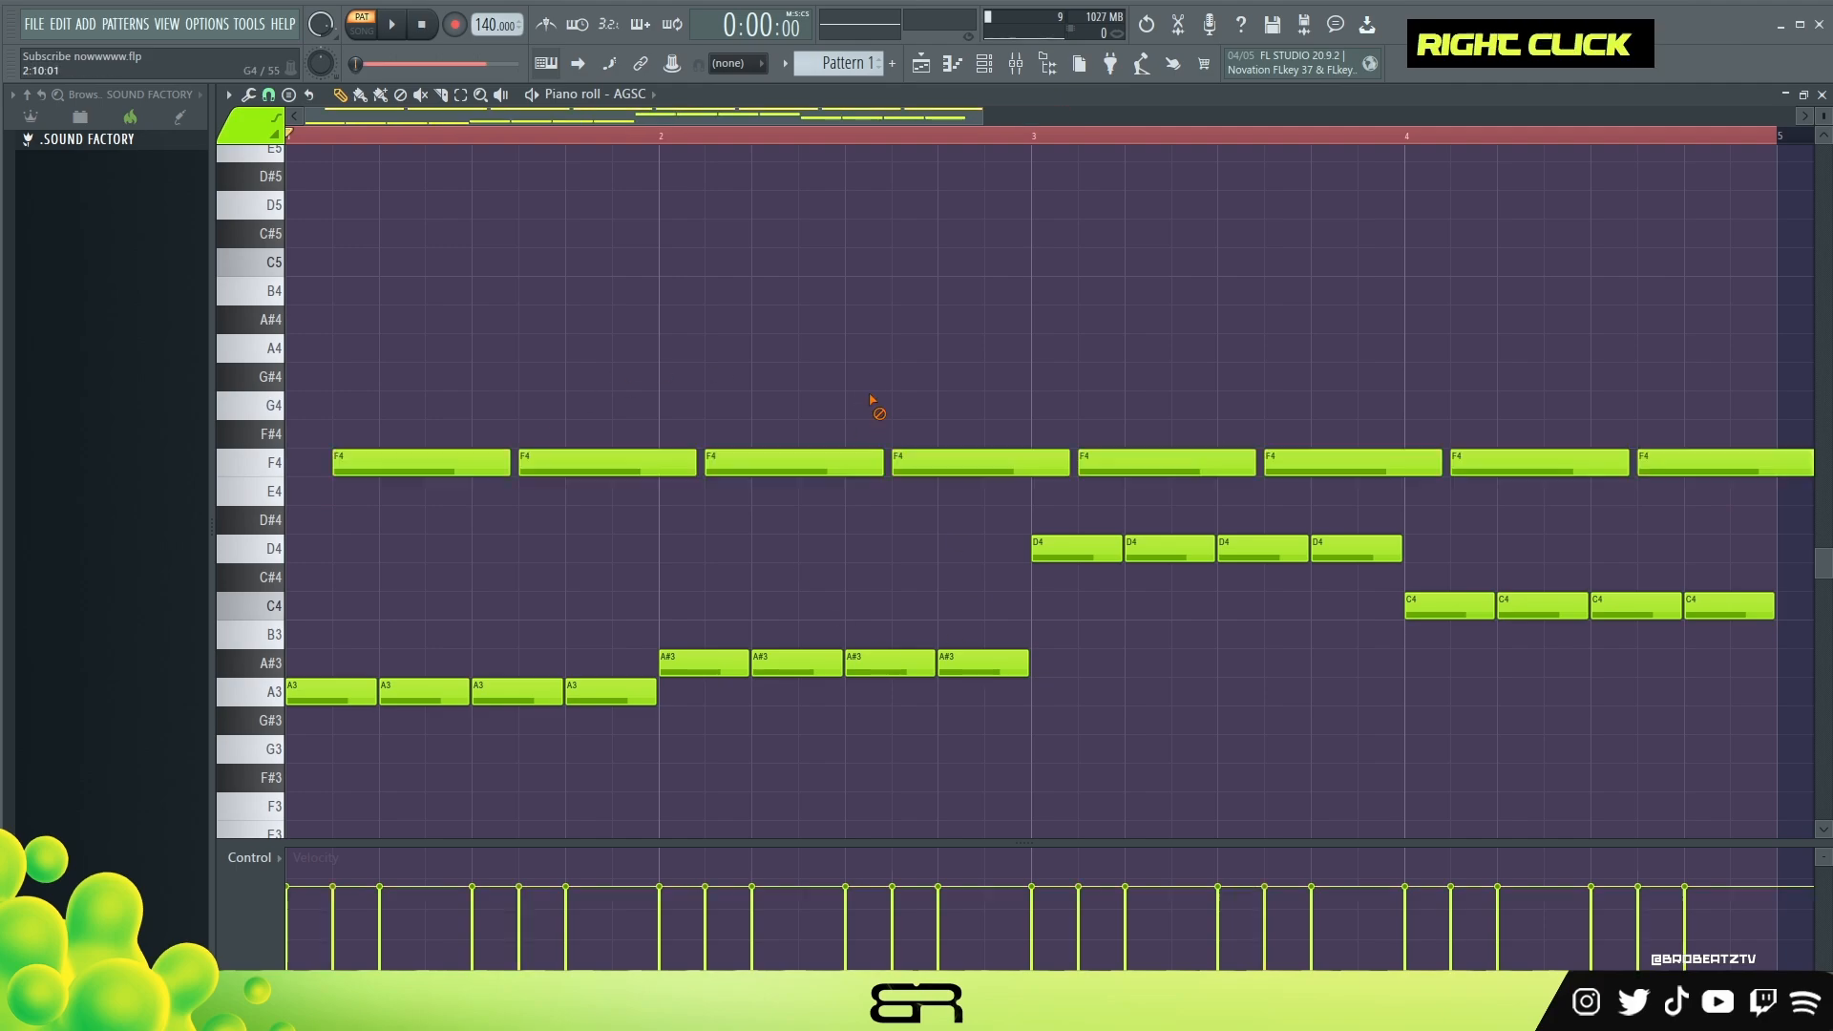
# Trim the last F4 to end just before bar 5 and play the pattern.
pyautogui.scroll(-1, 1694, 477)
pyautogui.keyDown('alt'); pyautogui.click(1689, 469); pyautogui.keyUp('alt')
pyautogui.keyDown('alt'); pyautogui.rightClick(1703, 467); pyautogui.keyUp('alt')
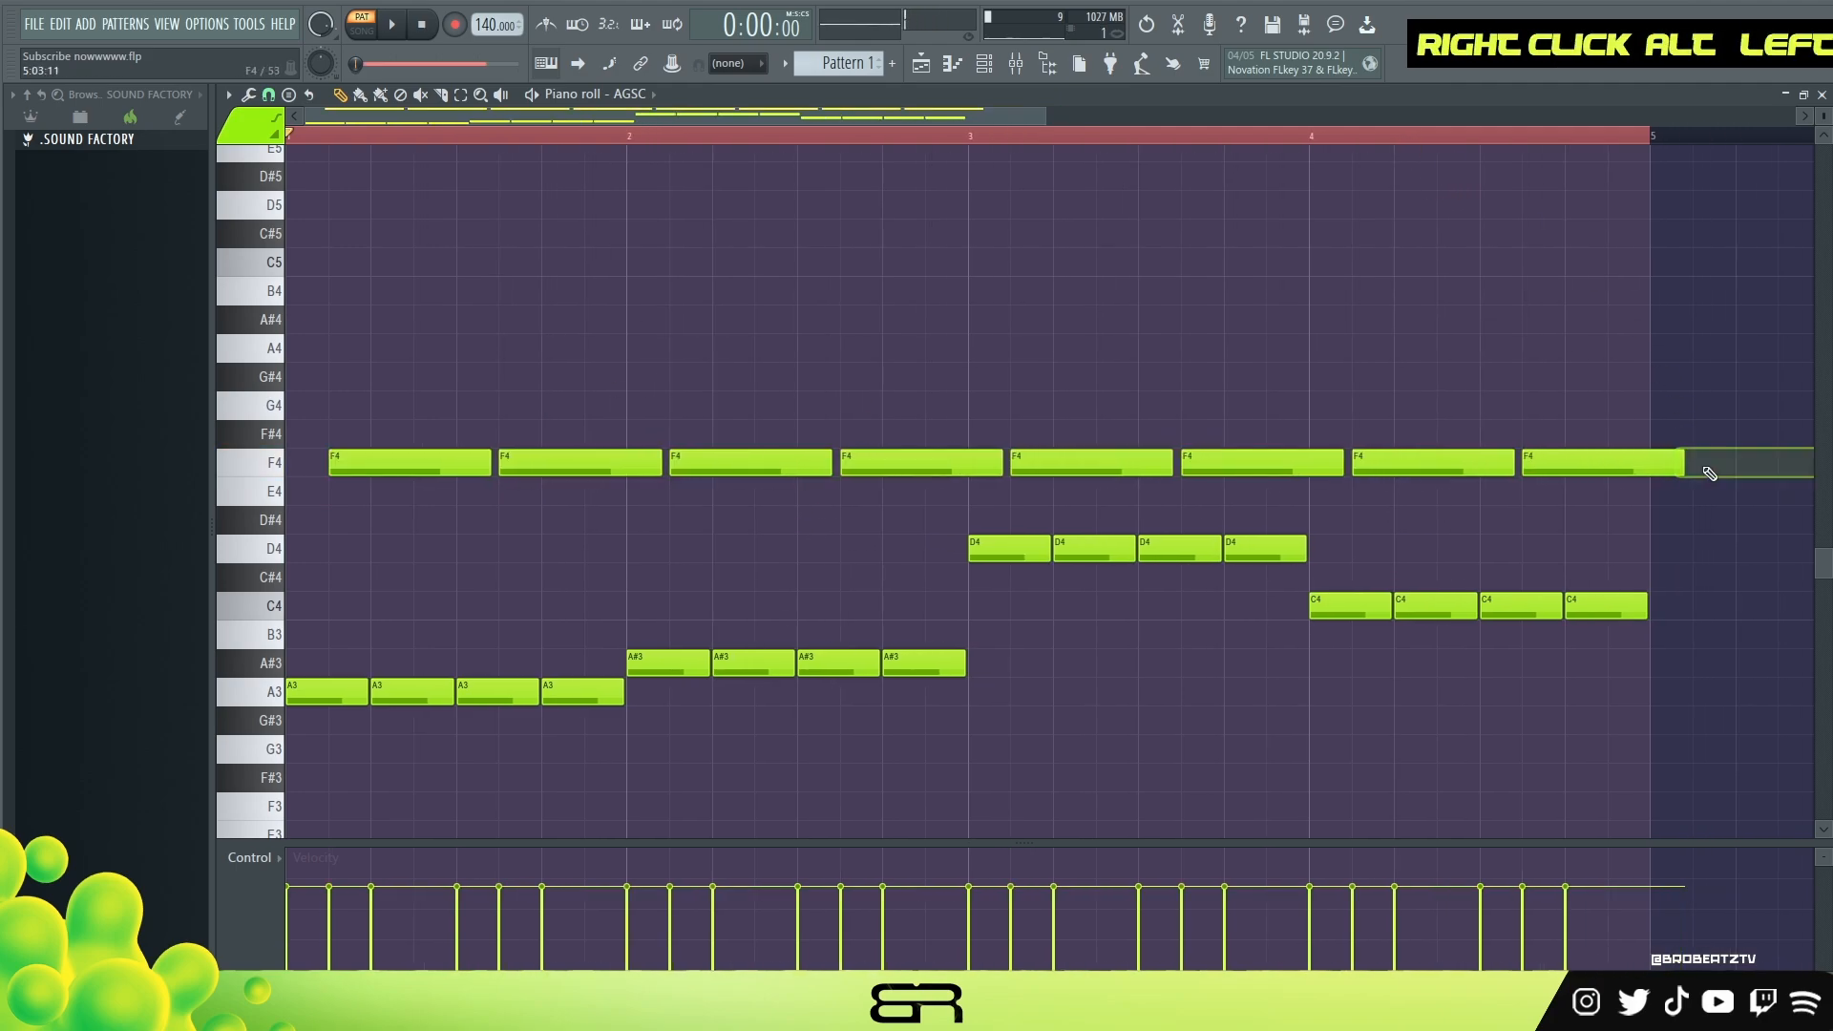
pyautogui.moveTo(1650, 481); pyautogui.dragTo(1641, 477)
pyautogui.press('space')
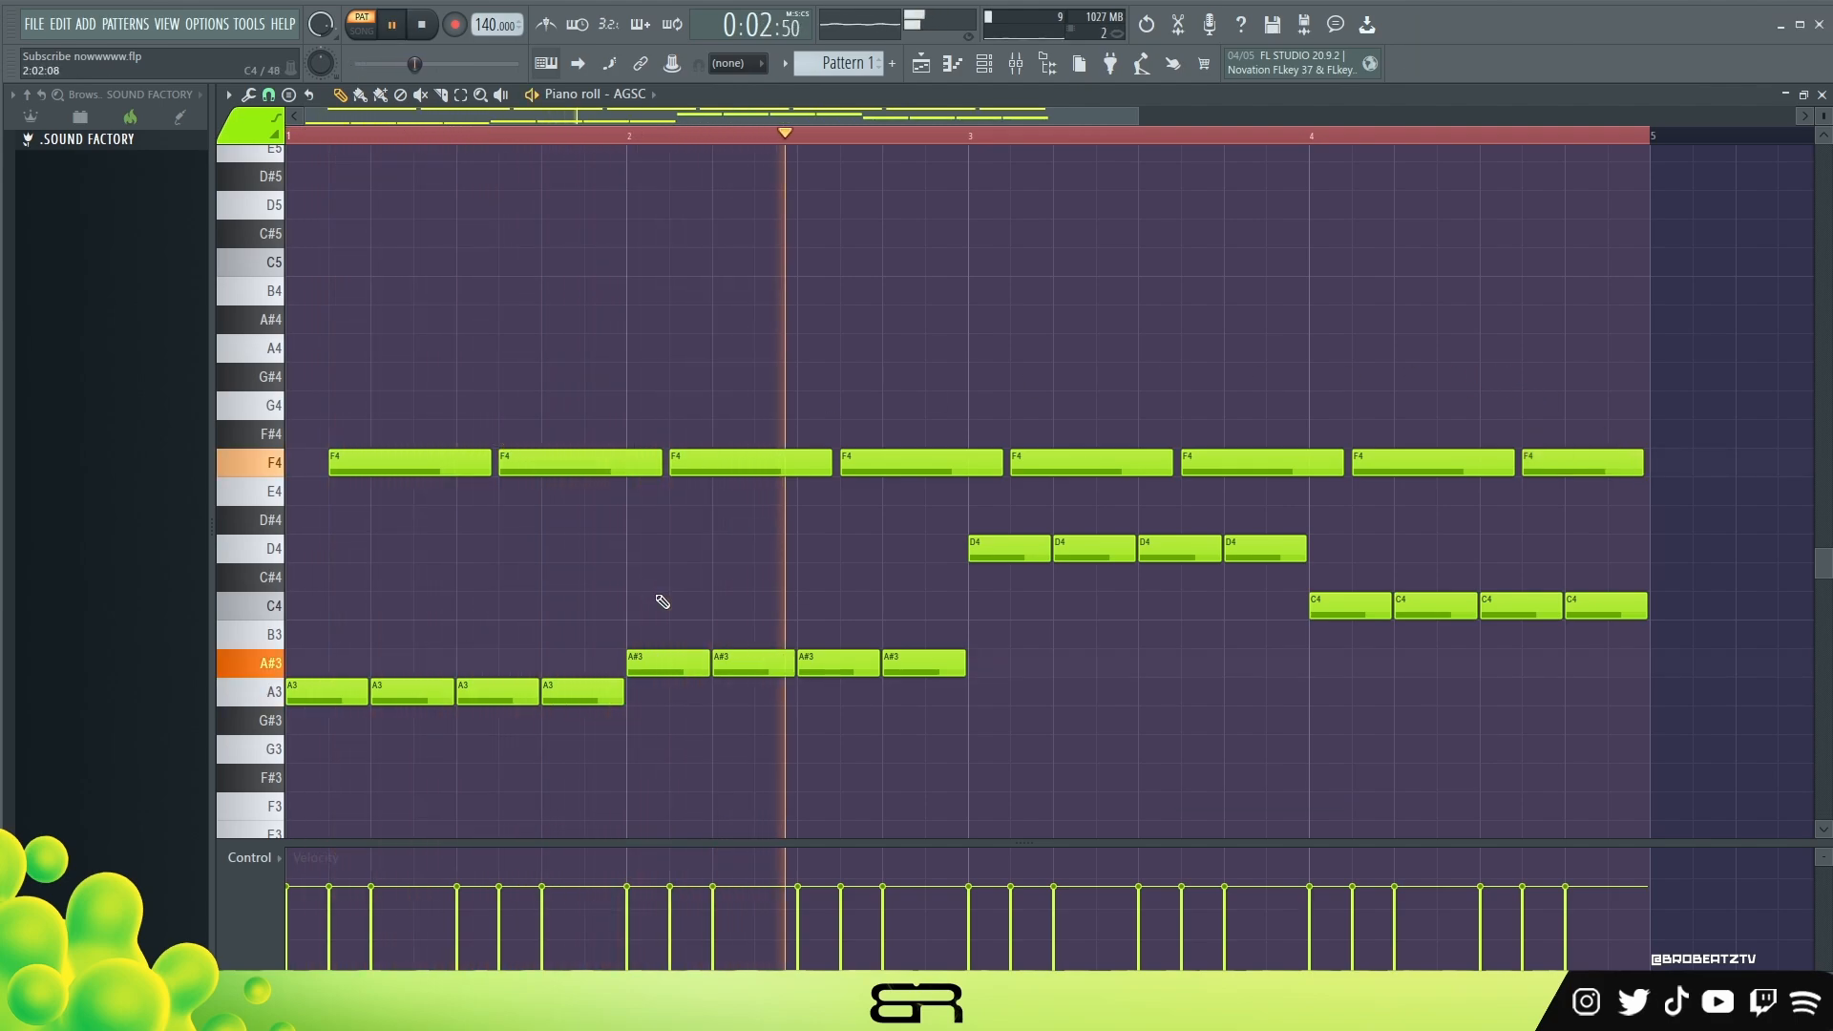
pyautogui.press('space')
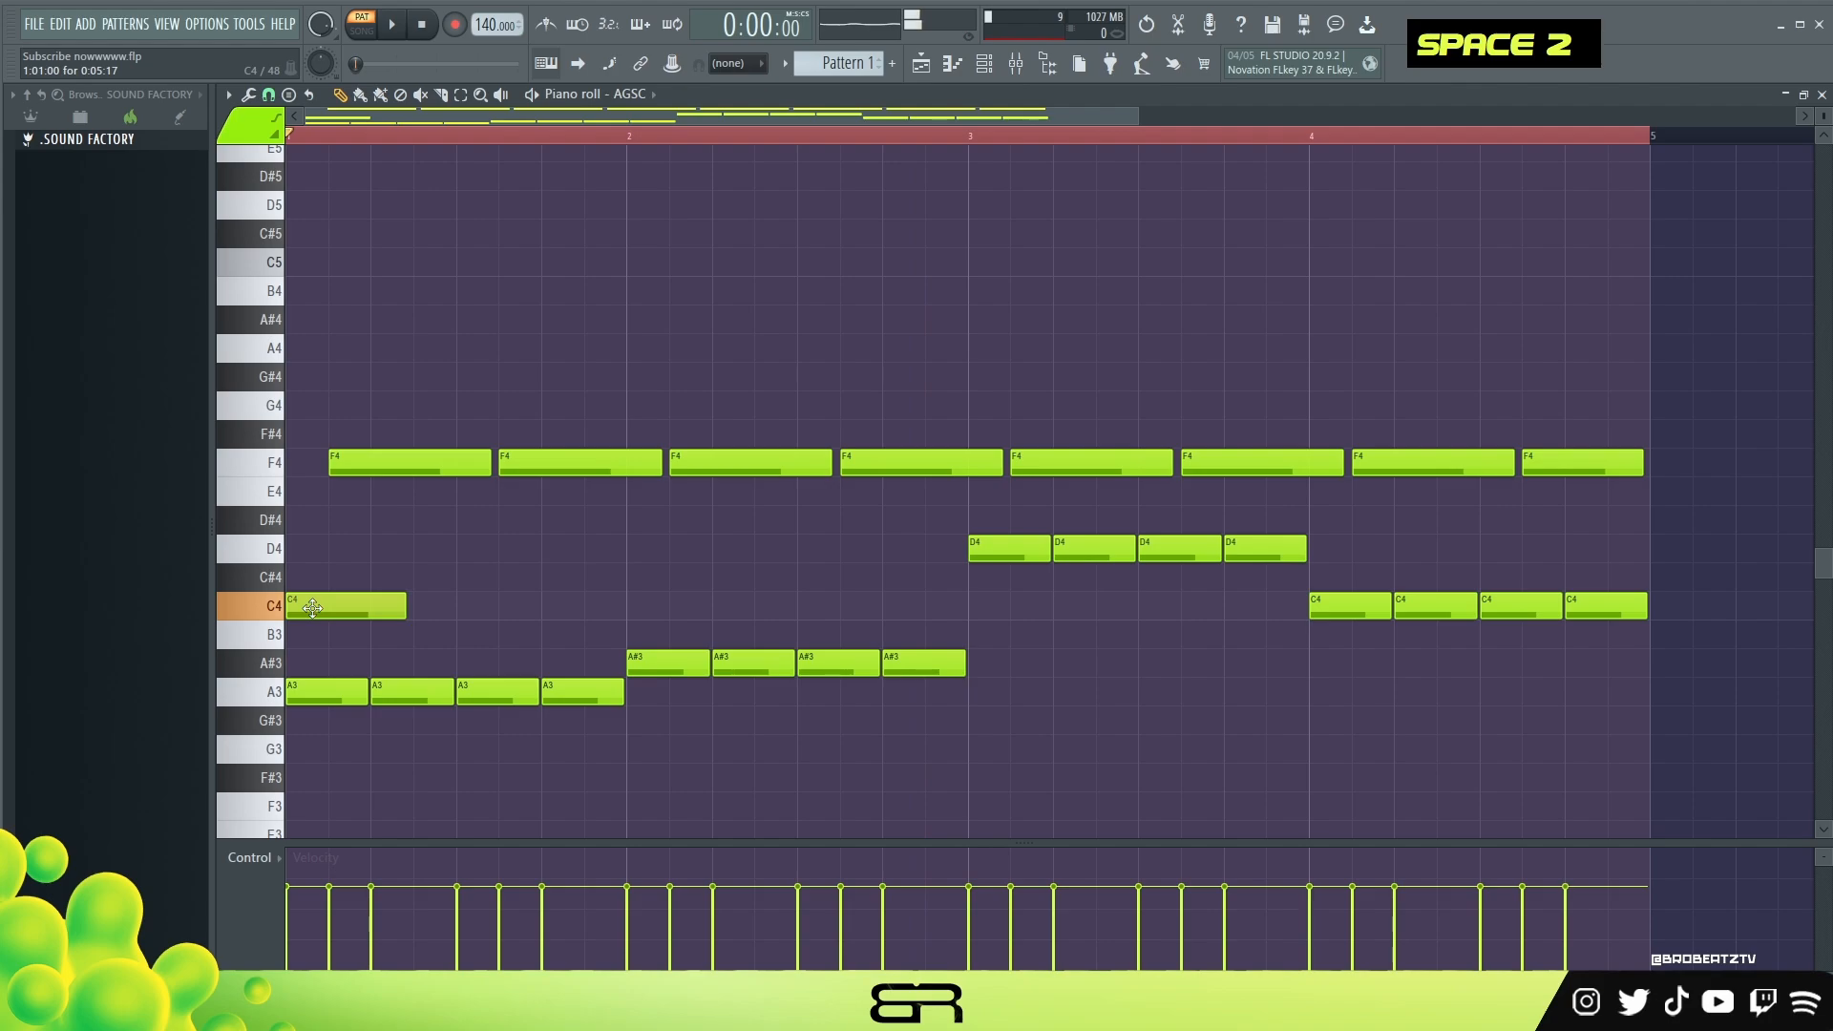
# Add a one-beat C4 one and a half beats into bar 1, raise it an octave to C5, and copy it two beats on.
pyautogui.keyDown('ctrl'); pyautogui.click(1322, 606); pyautogui.keyUp('ctrl')
pyautogui.moveTo(1323, 607); pyautogui.dragTo(401, 607)
pyautogui.hotkey('ctrl', 'Up')
pyautogui.moveTo(464, 290); pyautogui.dragTo(596, 285)
pyautogui.rightClick(535, 298)
pyautogui.moveTo(460, 271); pyautogui.dragTo(630, 271)
# Repeat the C5 note every two beats through the end of bar 4.
pyautogui.scroll(3, 730, 415)
pyautogui.scroll(-1, 735, 512)
pyautogui.moveTo(697, 393); pyautogui.dragTo(561, 441)
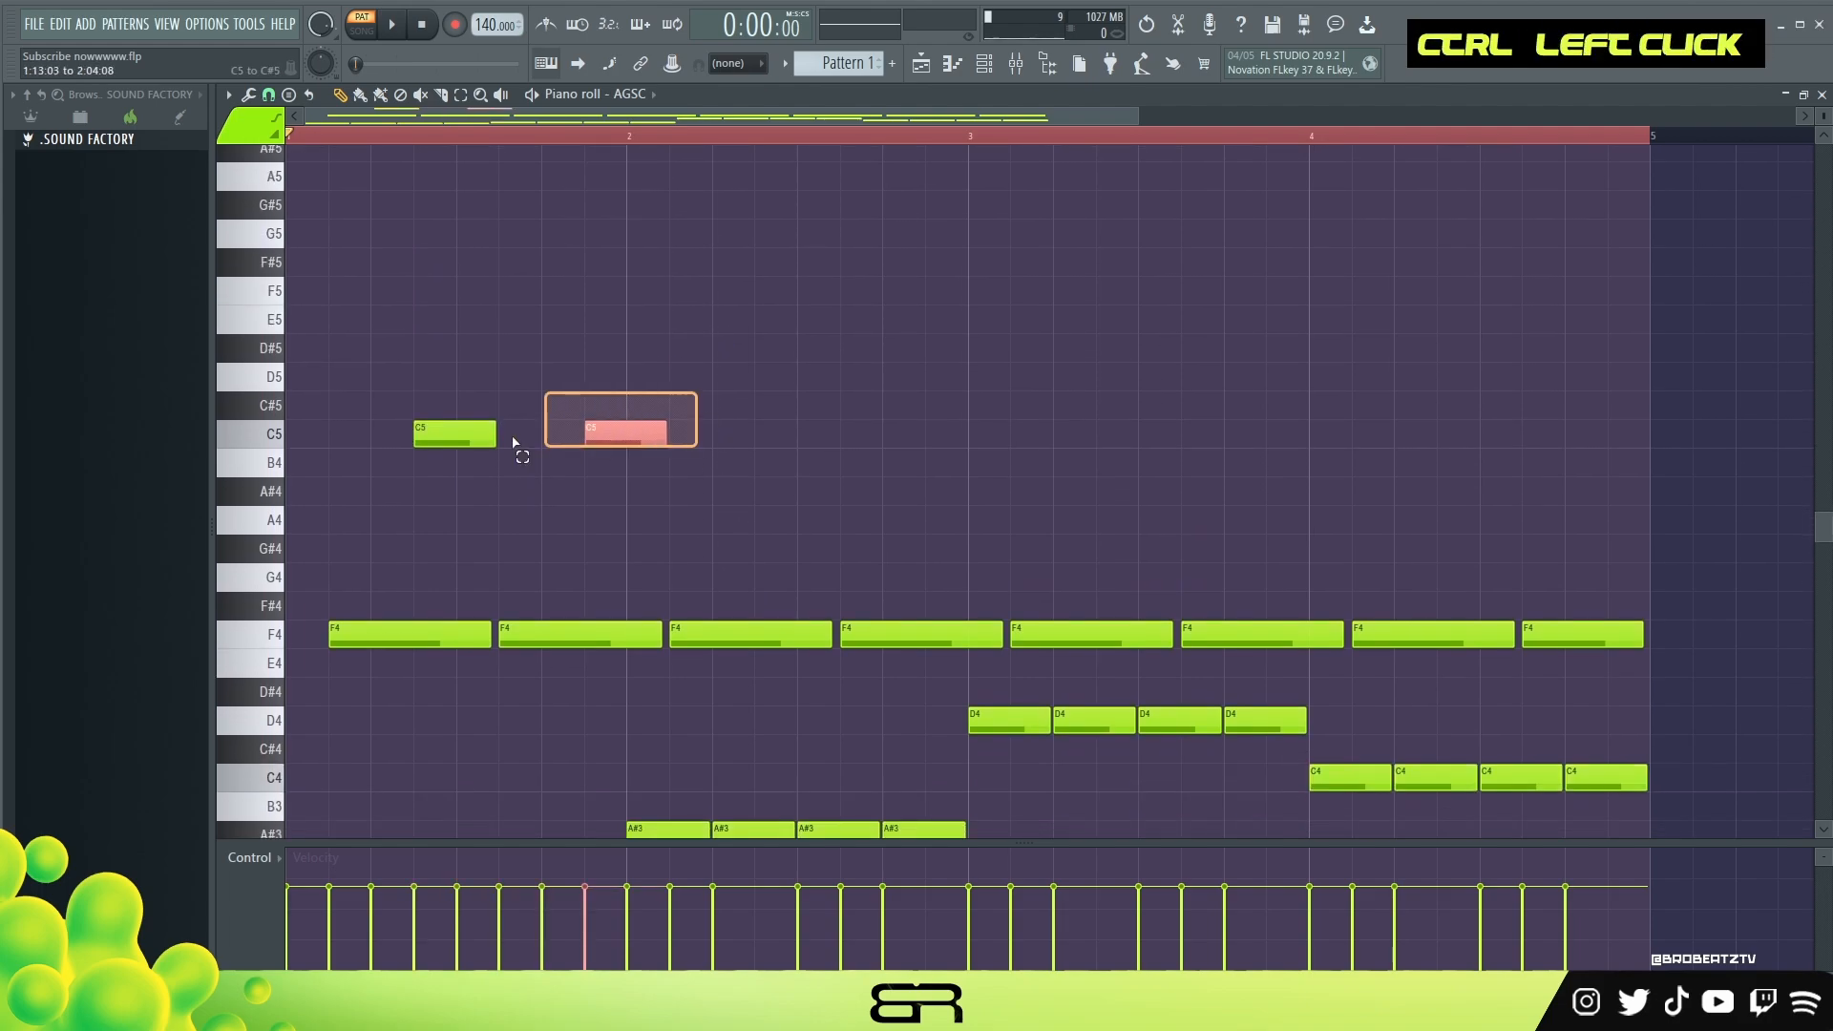
pyautogui.moveTo(447, 433); pyautogui.dragTo(1195, 445)
pyautogui.rightClick(1665, 512)
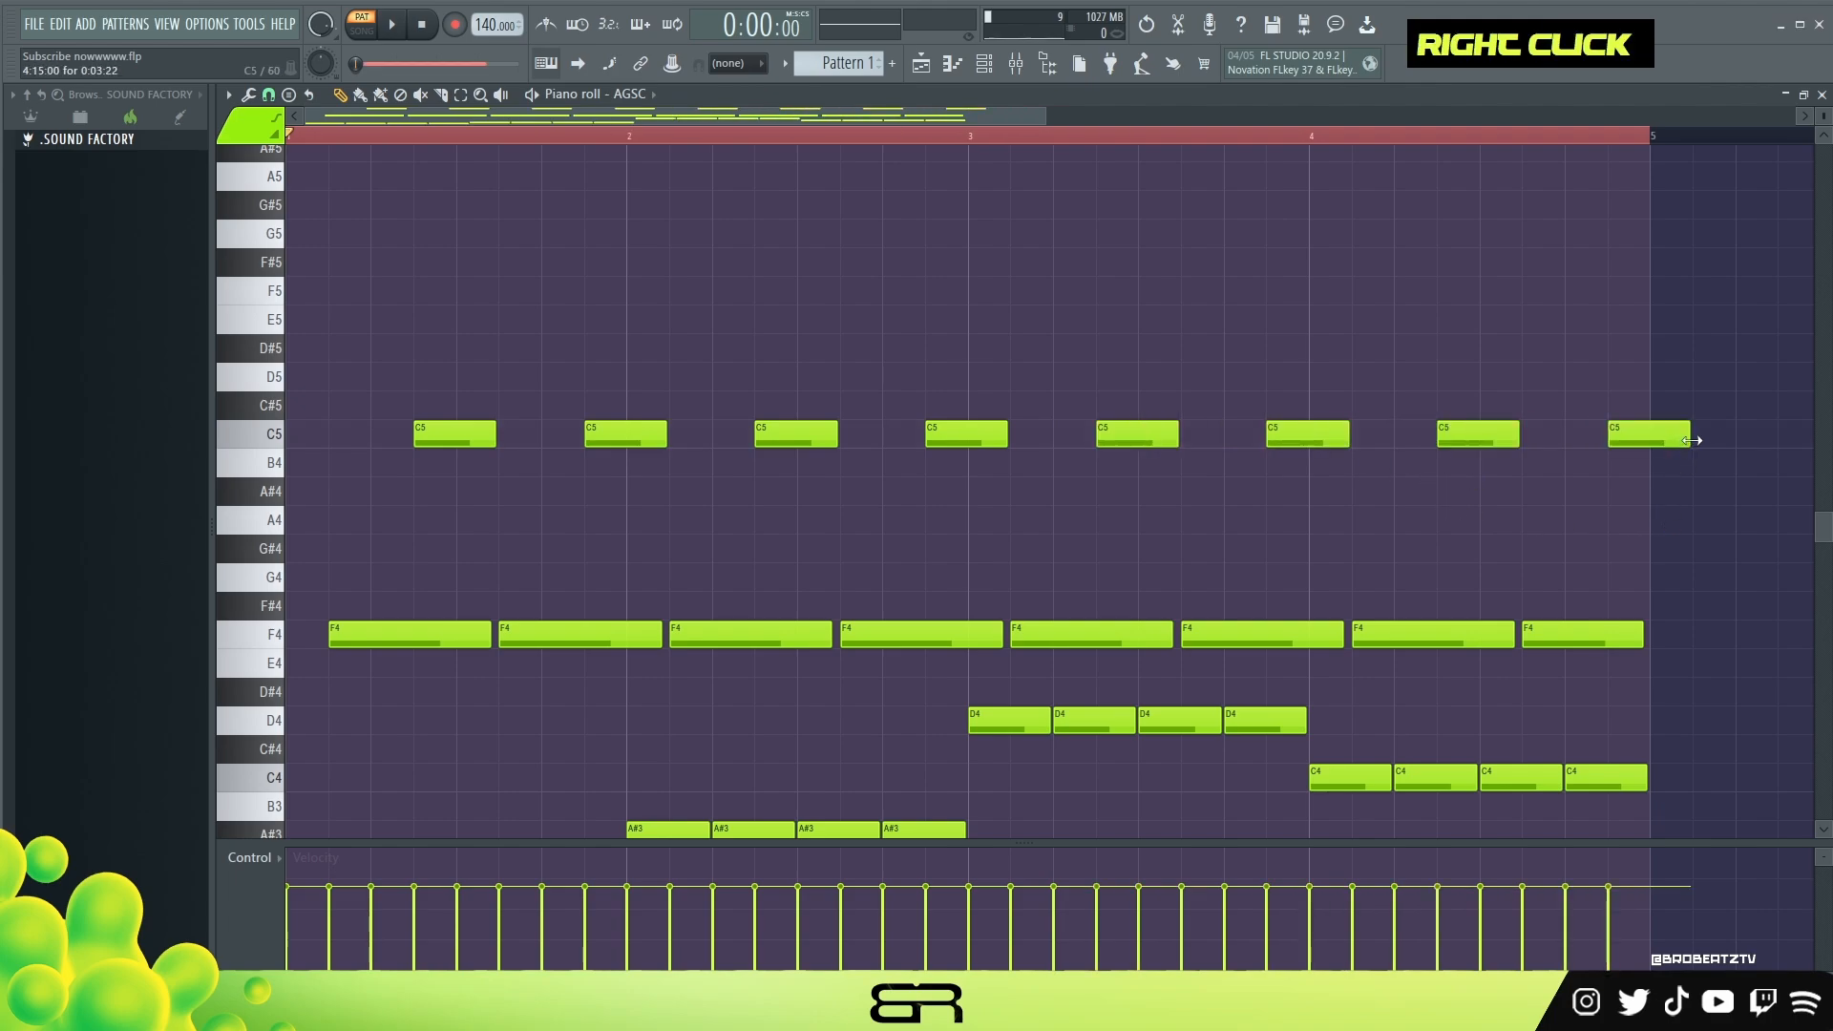
# Trim the last C5 to end at bar 5, lengthen the other C5 notes to nearly two beats each, and play the pattern.
pyautogui.moveTo(1555, 418); pyautogui.dragTo(491, 441)
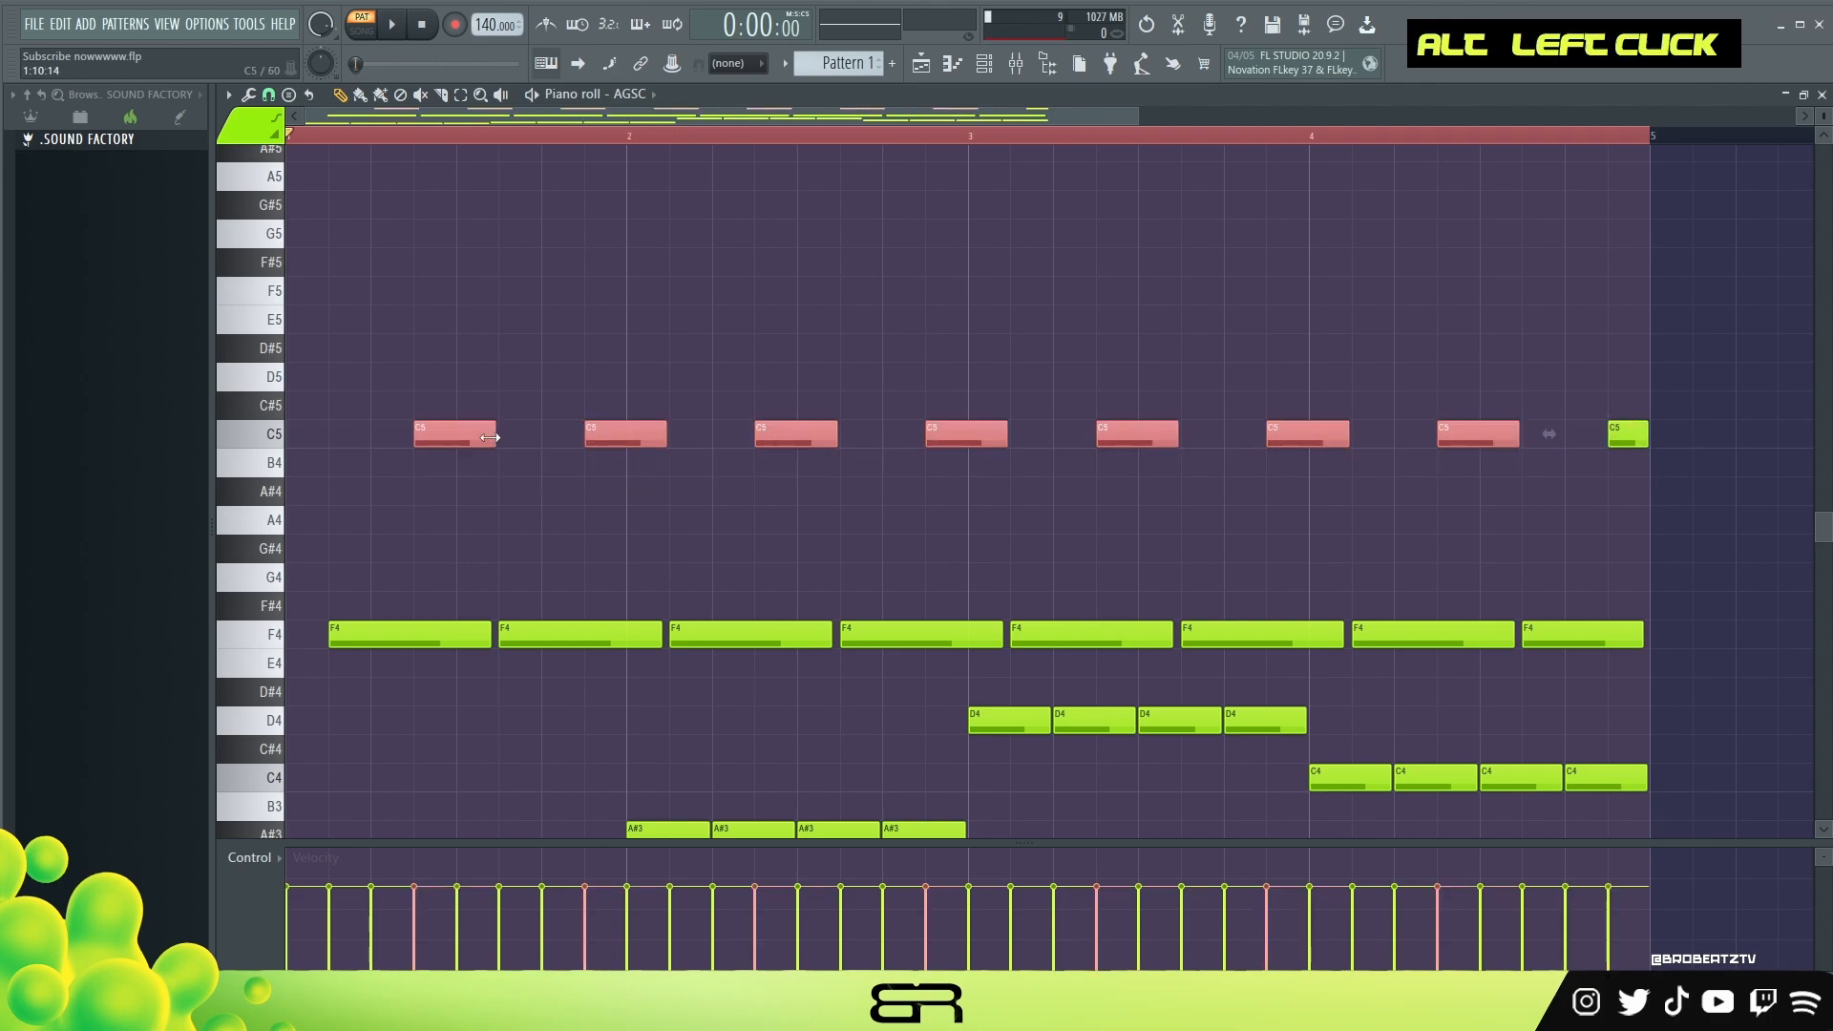
pyautogui.scroll(-4, 1603, 258)
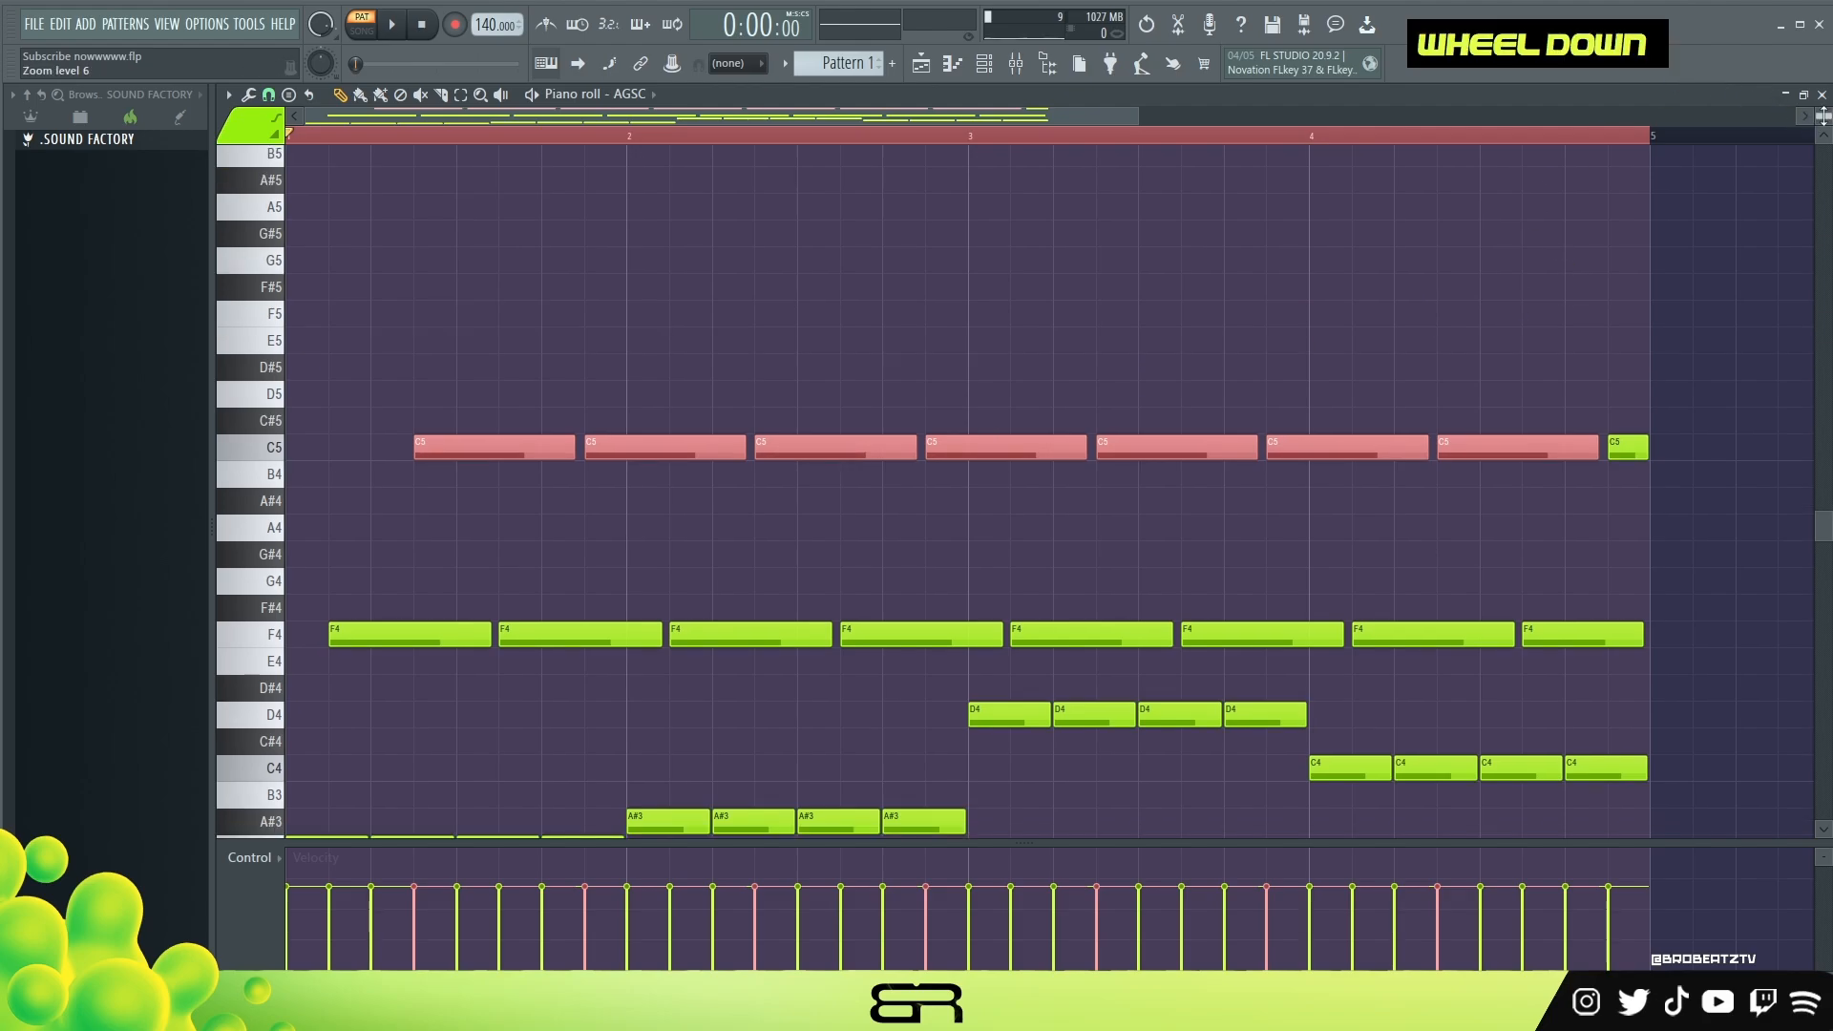
pyautogui.rightClick(1352, 251)
pyautogui.press('space')
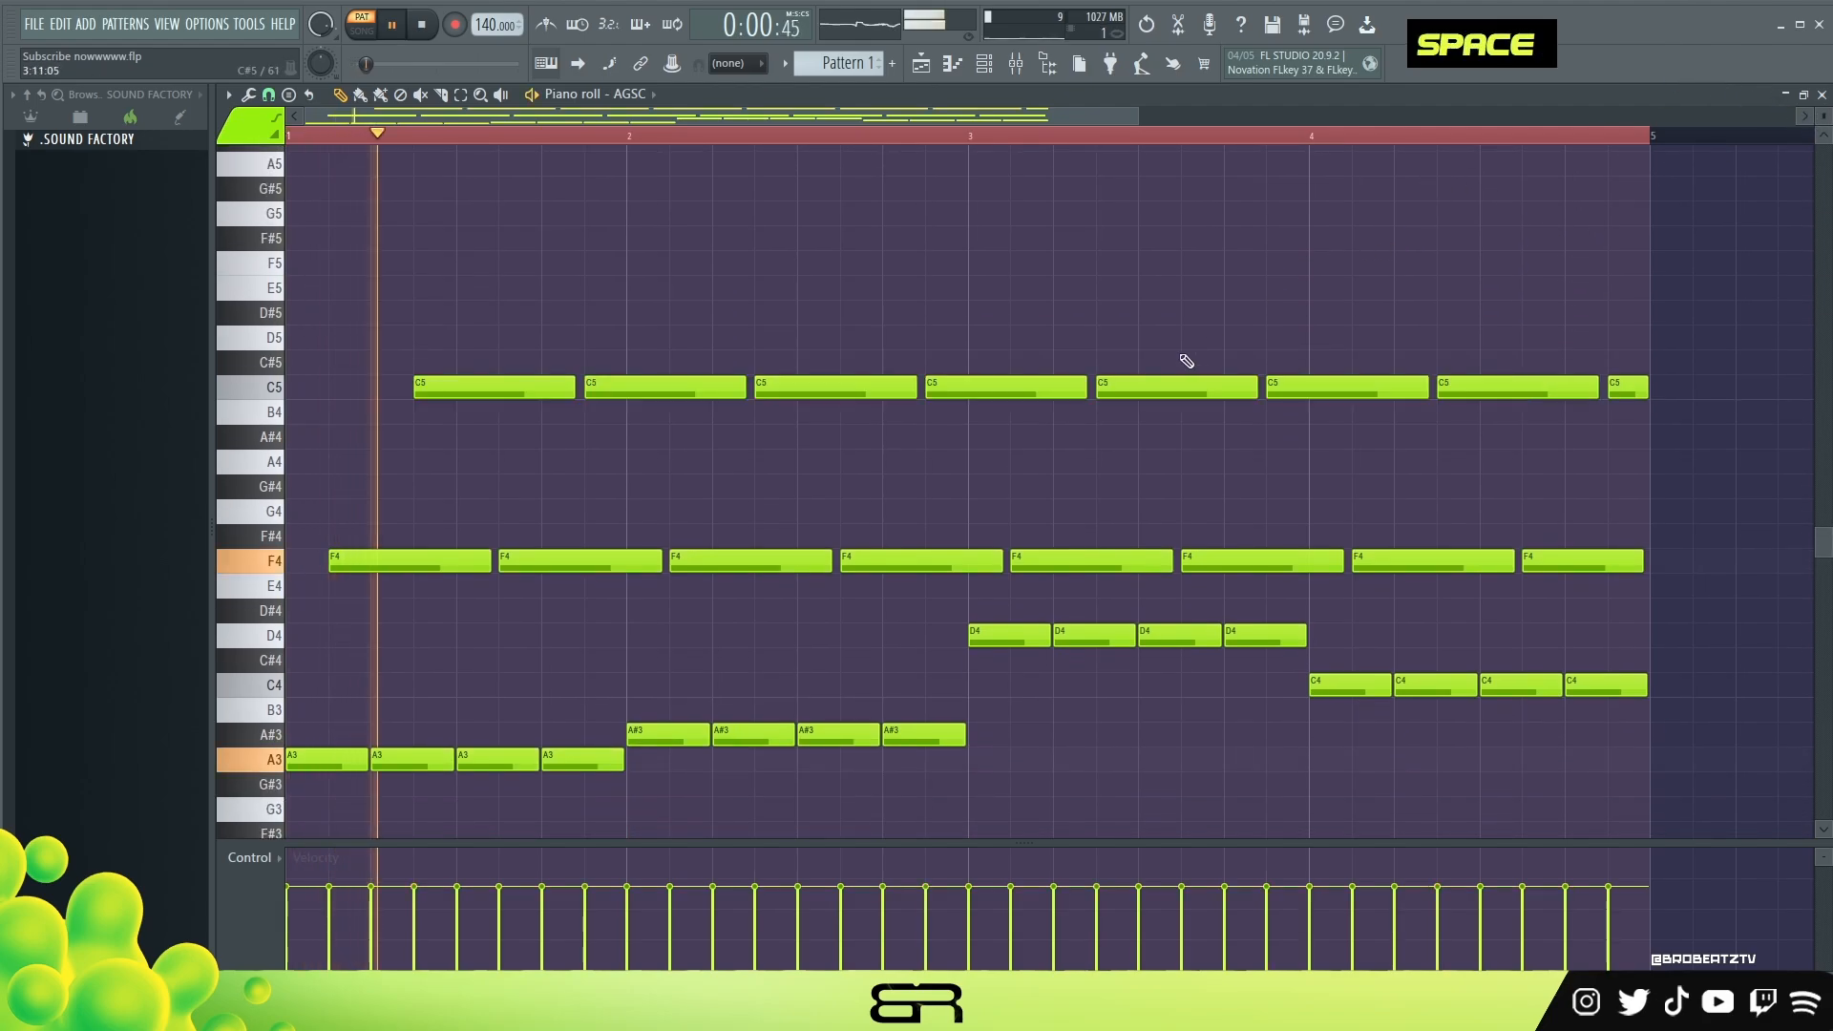
# Raise the third and fourth C5 notes two semitones to D5 while the pattern plays.
pyautogui.press('space')
pyautogui.moveTo(749, 374); pyautogui.dragTo(1093, 396)
pyautogui.hotkey('shift', 'Up')
pyautogui.hotkey('shift', 'Up')
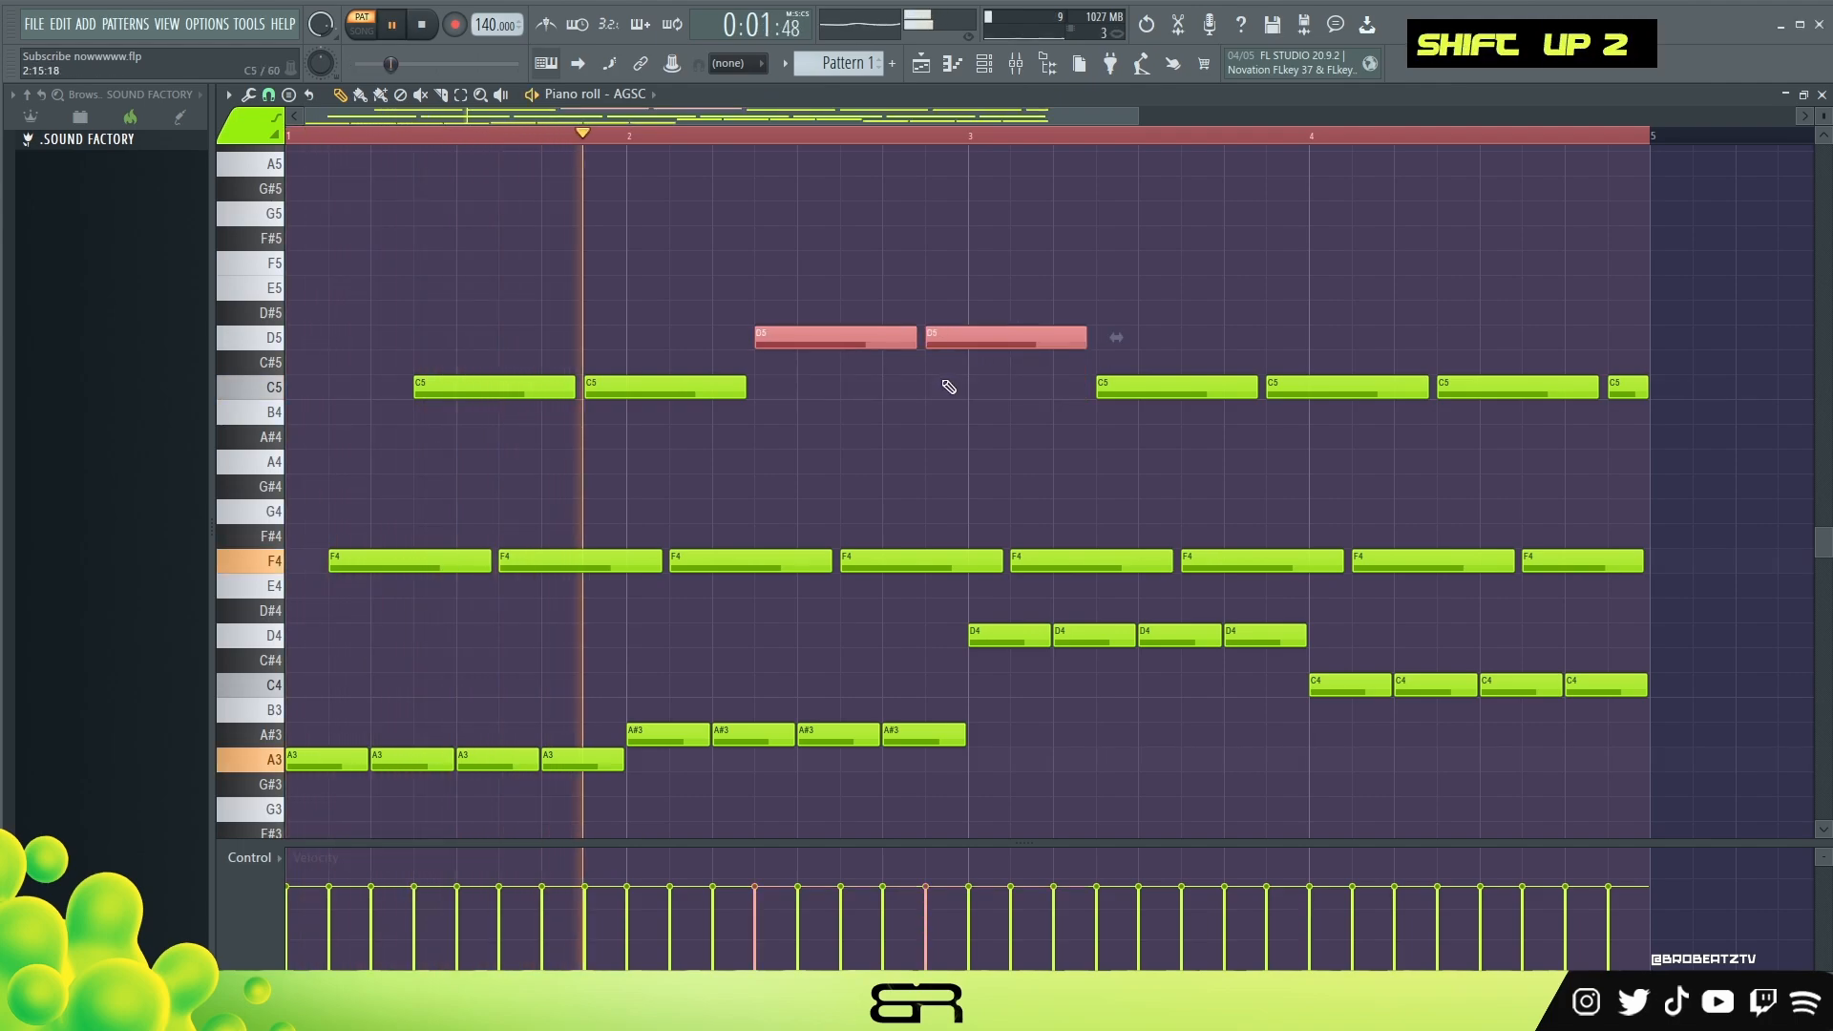
pyautogui.rightClick(1064, 397)
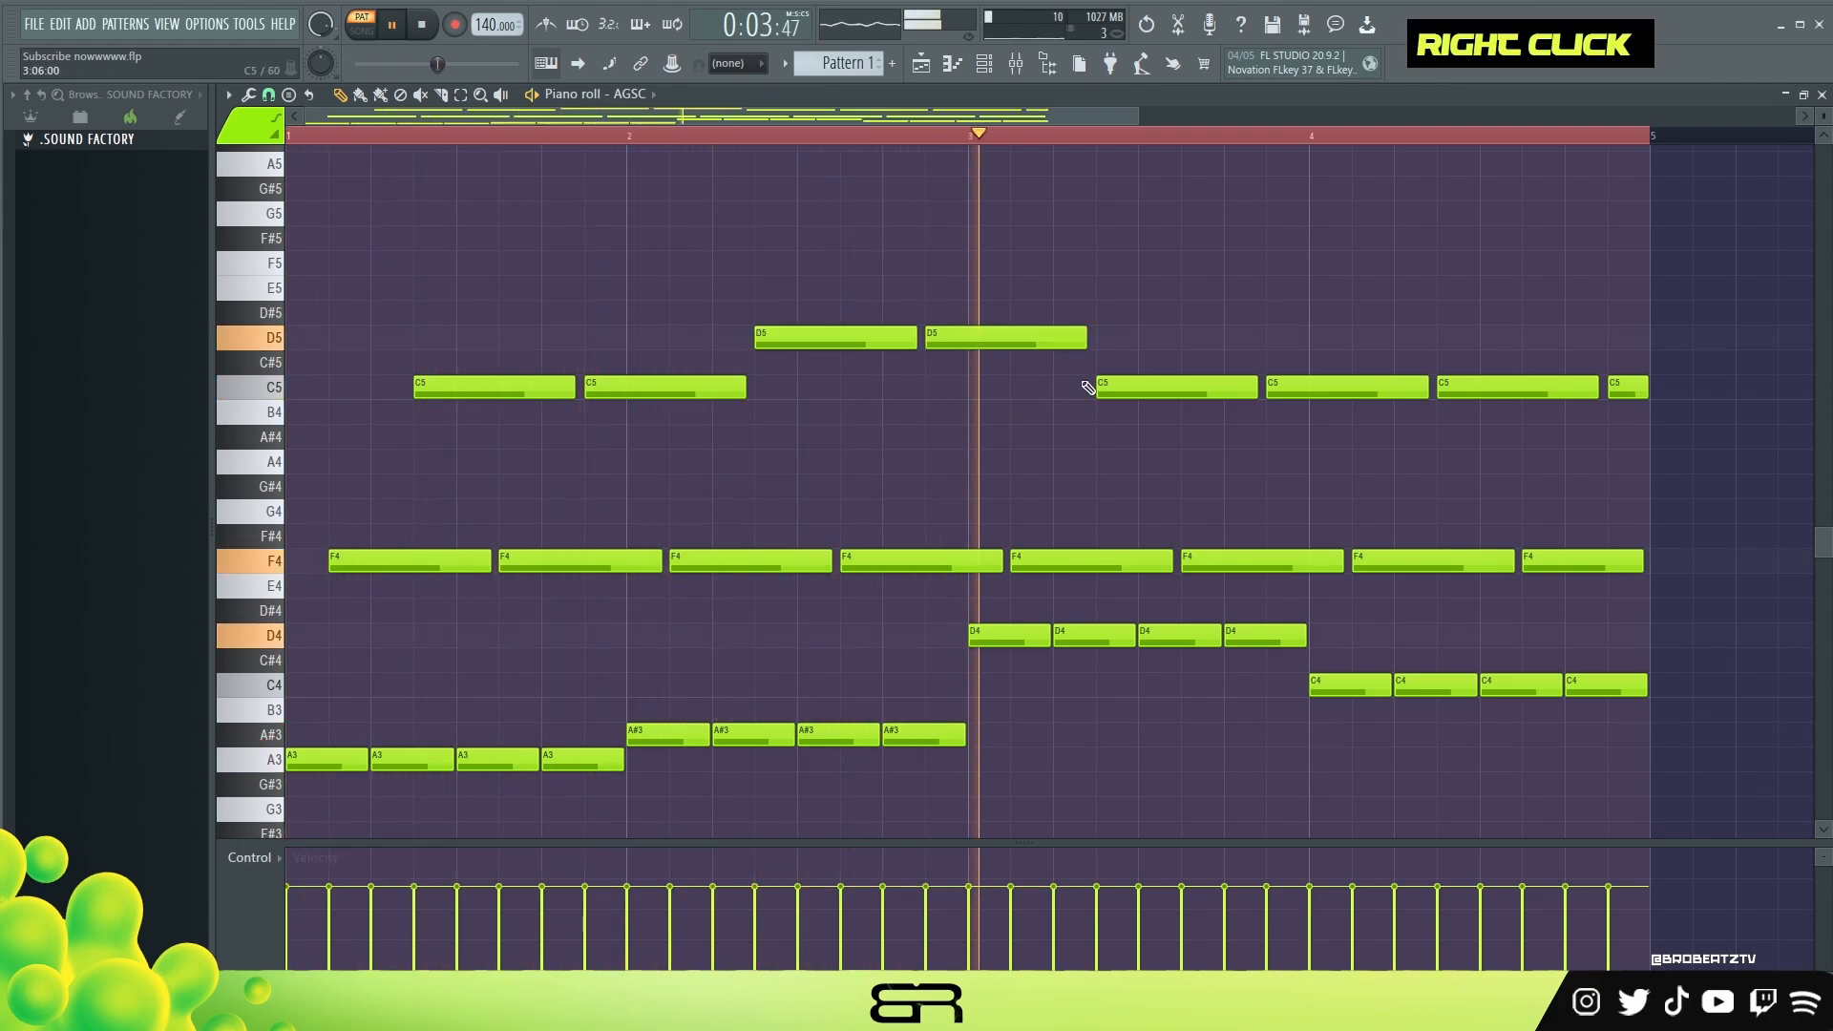
# Raise the last two C5 notes in bar 4 by four semitones to E5 and replay the pattern.
pyautogui.moveTo(1063, 397); pyautogui.dragTo(1321, 398)
pyautogui.press('space')
pyautogui.rightClick(1513, 371)
pyautogui.moveTo(1513, 370); pyautogui.dragTo(1628, 413)
pyautogui.hotkey('shift', 'Up')
pyautogui.hotkey('shift', 'Up')
pyautogui.hotkey('shift', 'Up')
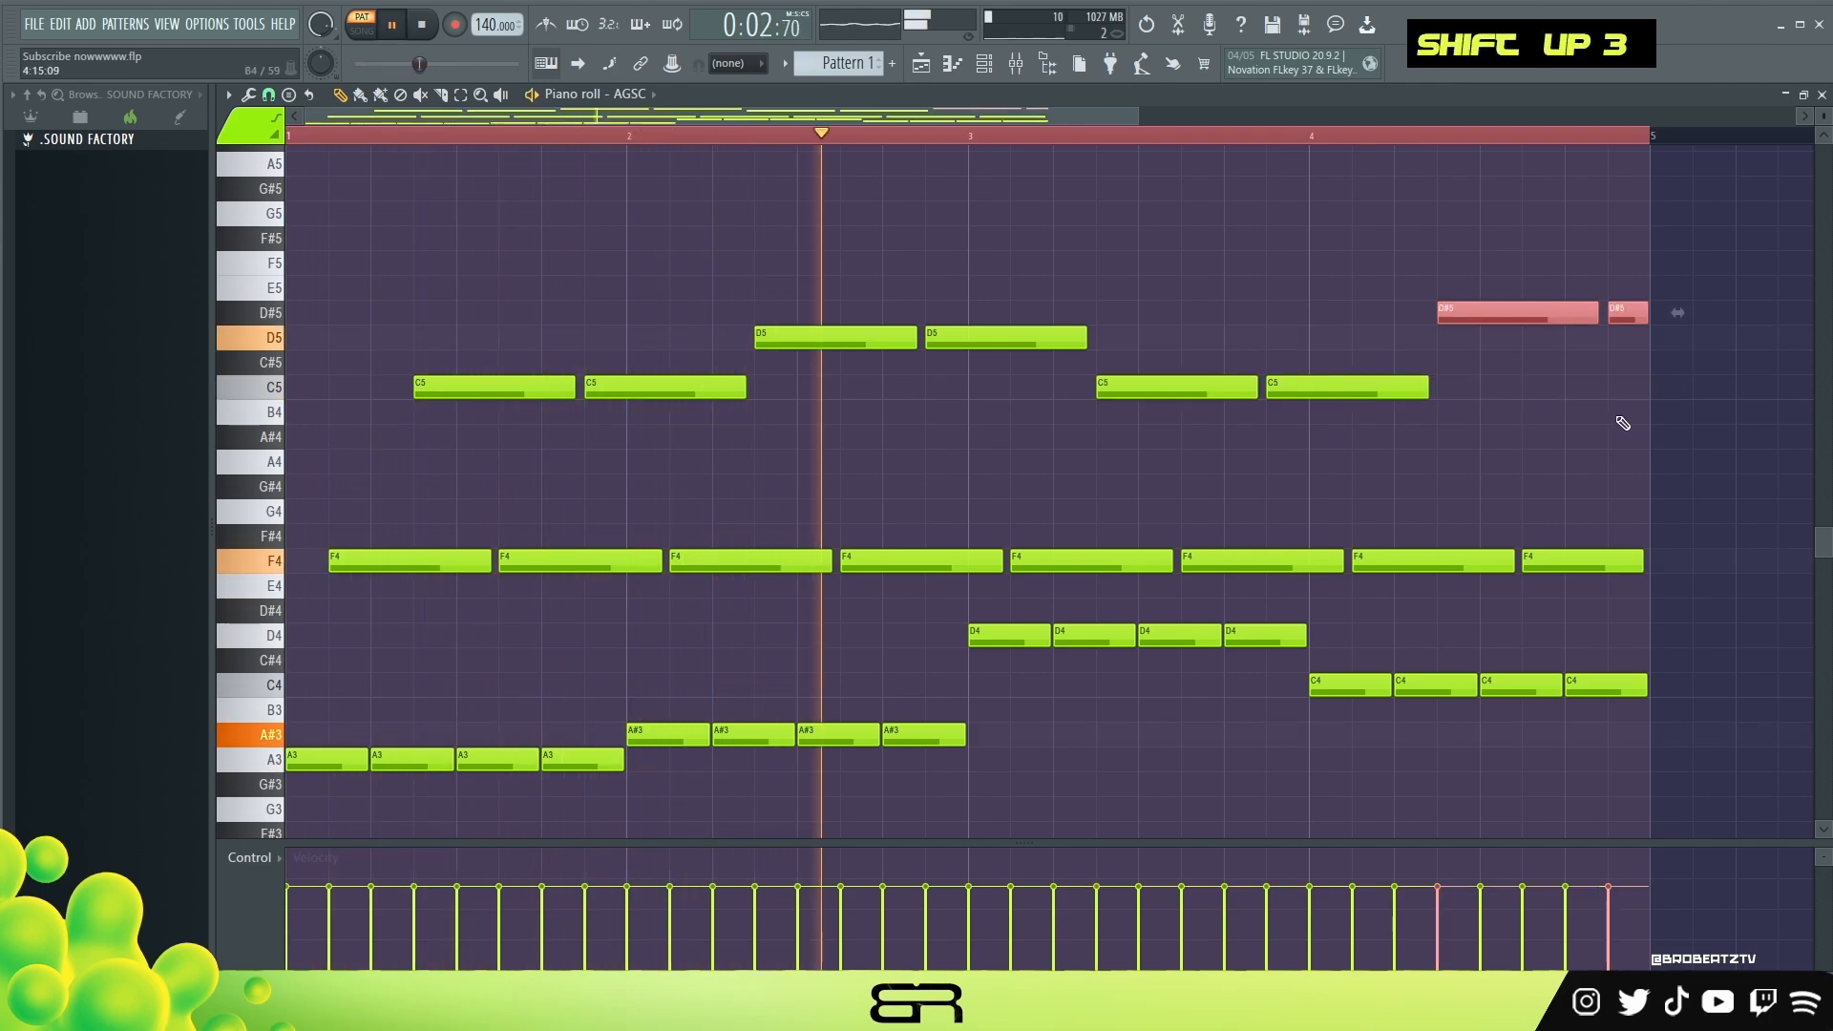
pyautogui.hotkey('shift', 'Up')
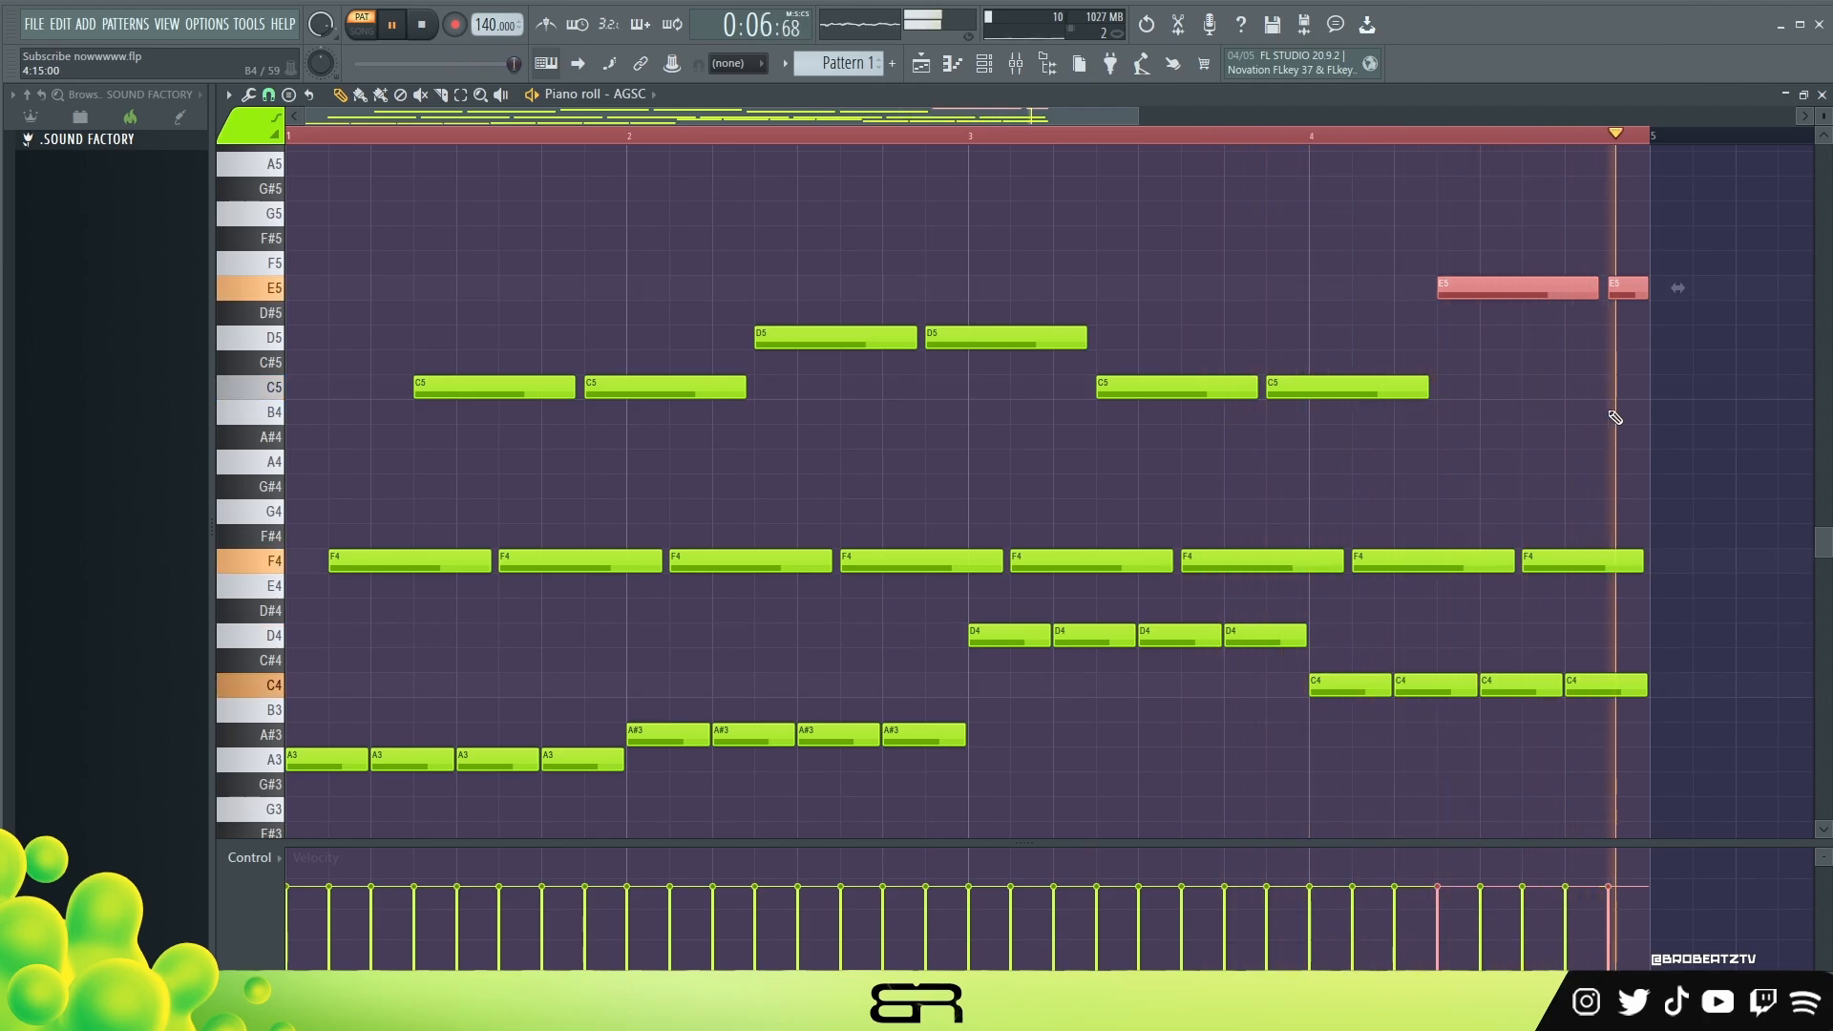
pyautogui.press('space')
pyautogui.press('space')
pyautogui.rightClick(1567, 447)
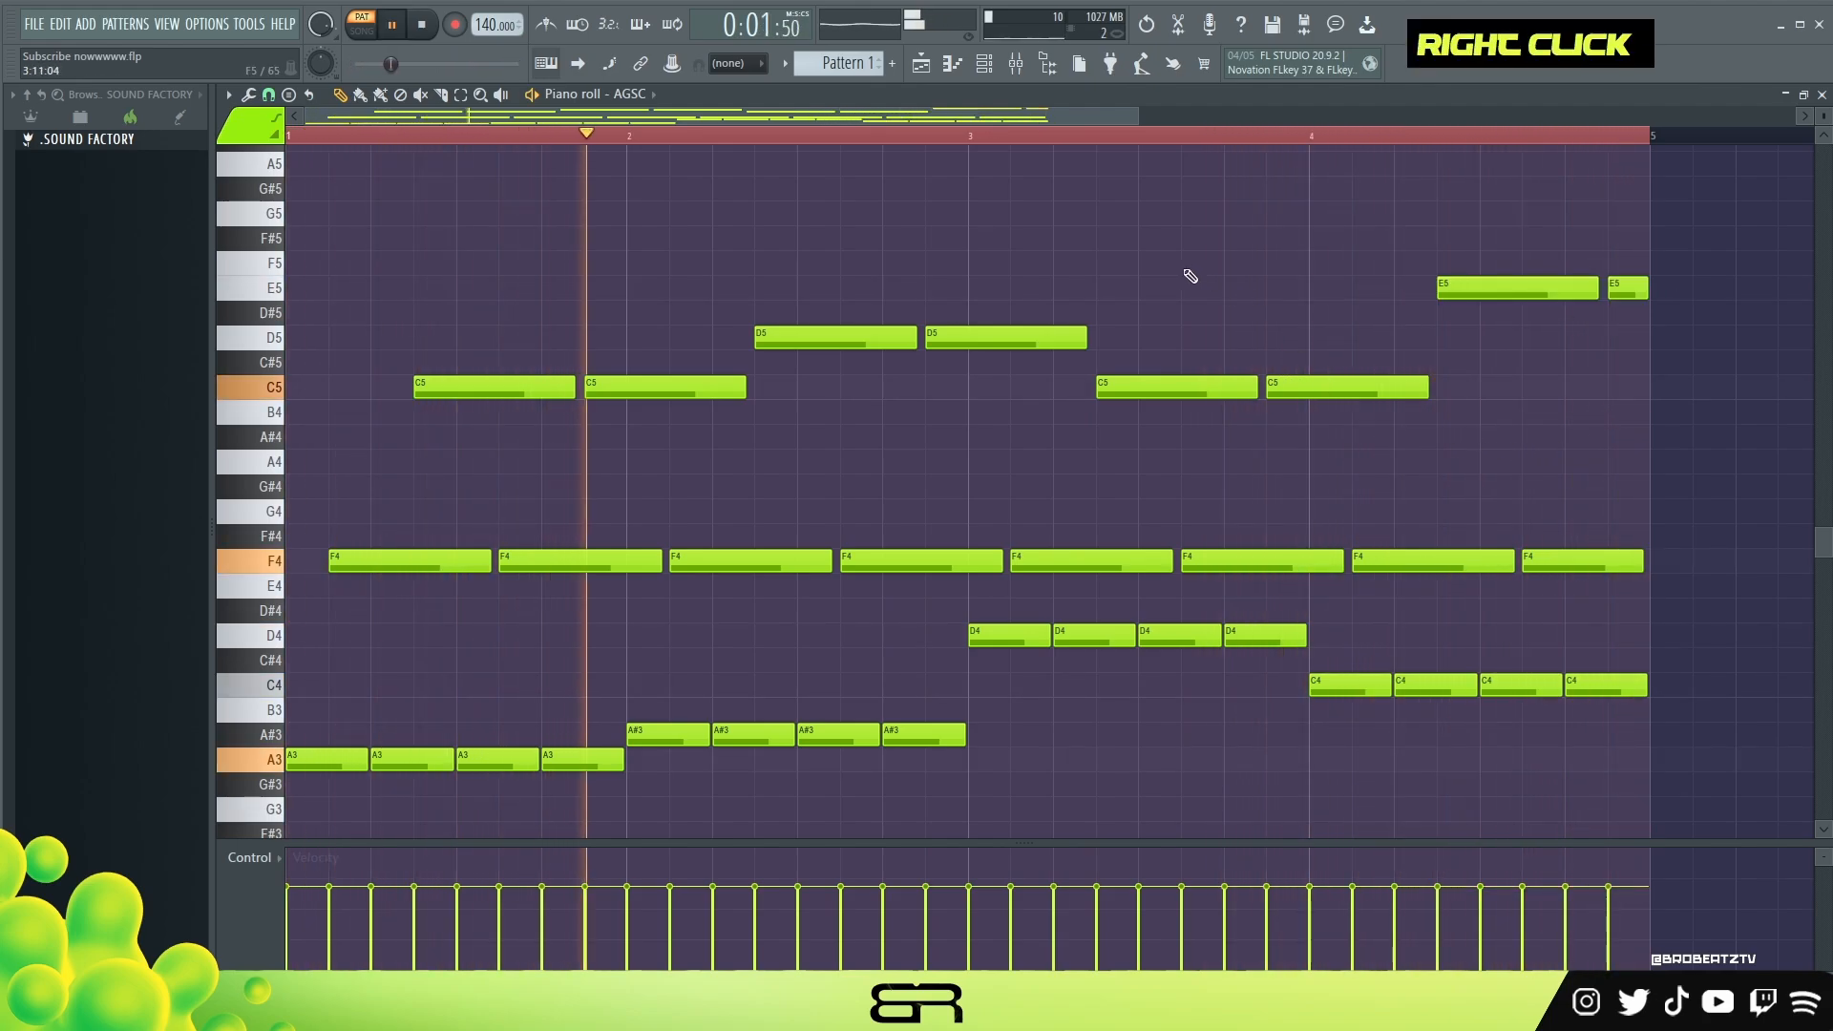
# Raise the two C5 notes between the D5 and E5 notes to F5 and play the pattern.
pyautogui.moveTo(1133, 344); pyautogui.dragTo(1412, 392)
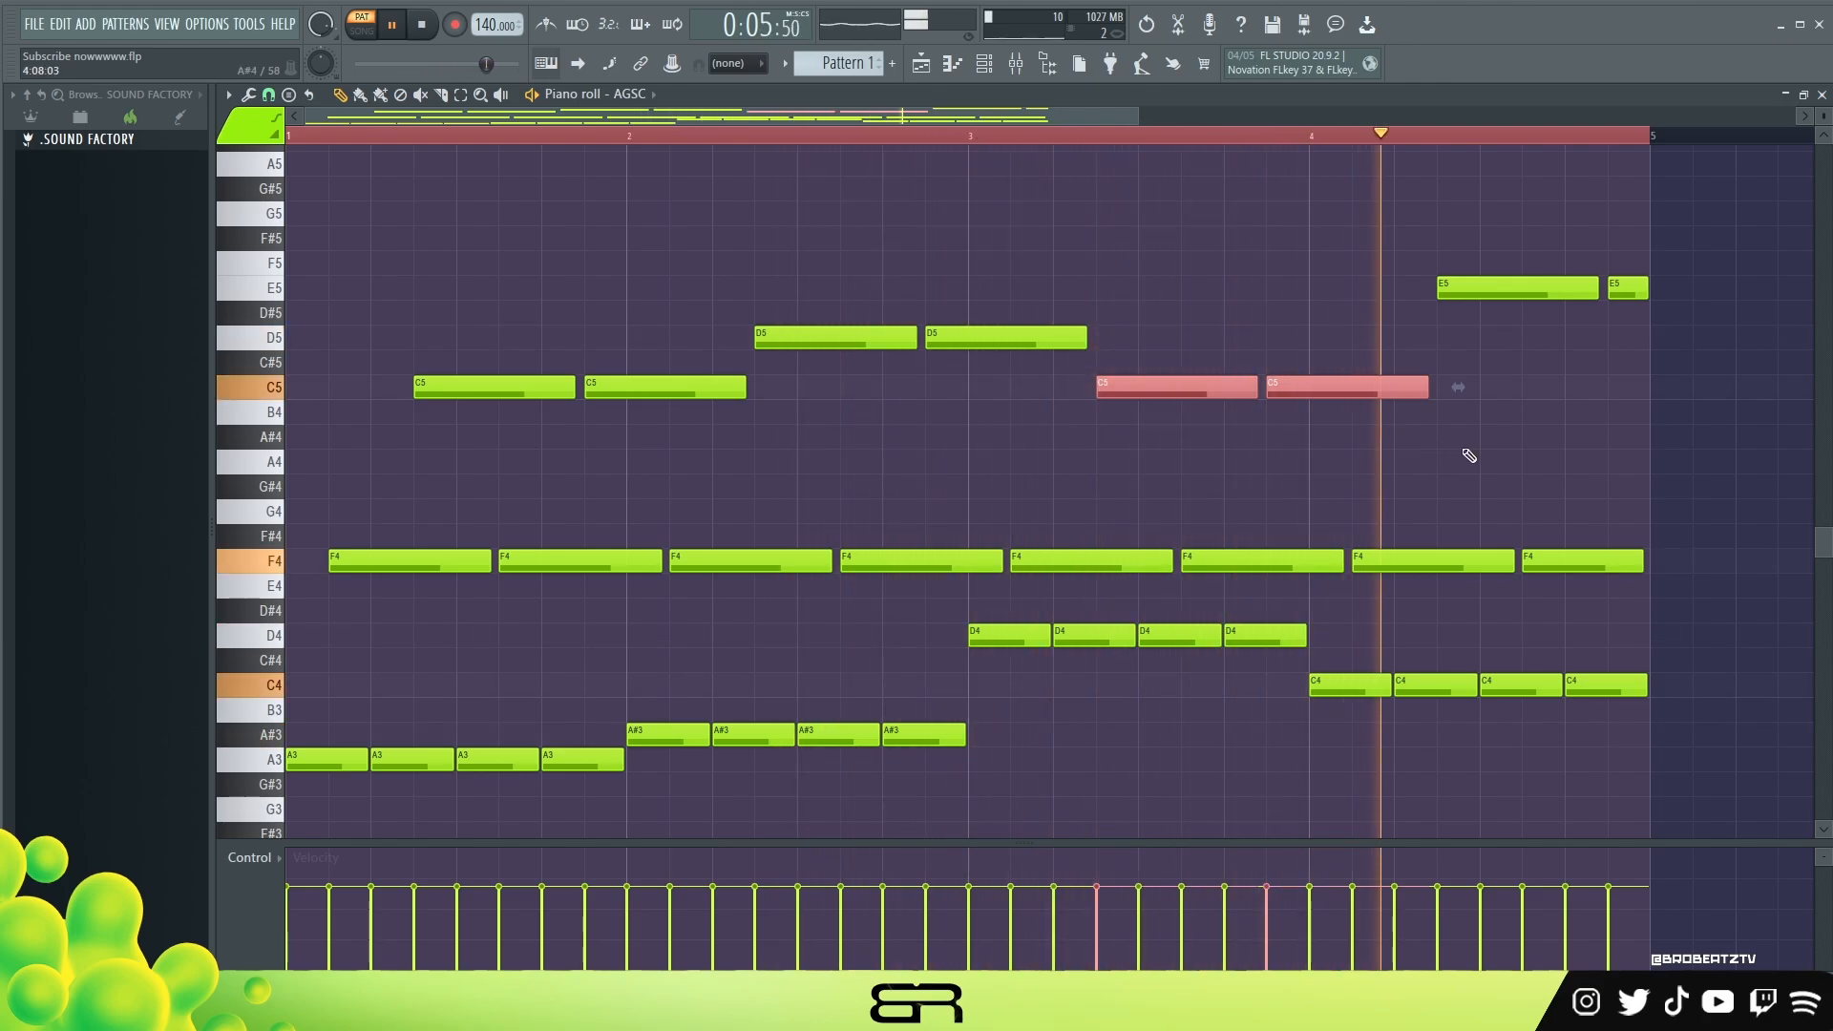
pyautogui.press('space')
pyautogui.hotkey('shift', 'Up')
pyautogui.hotkey('shift', 'Up')
pyautogui.hotkey('shift', 'Up')
pyautogui.hotkey('shift', 'Up')
pyautogui.hotkey('shift', 'Up')
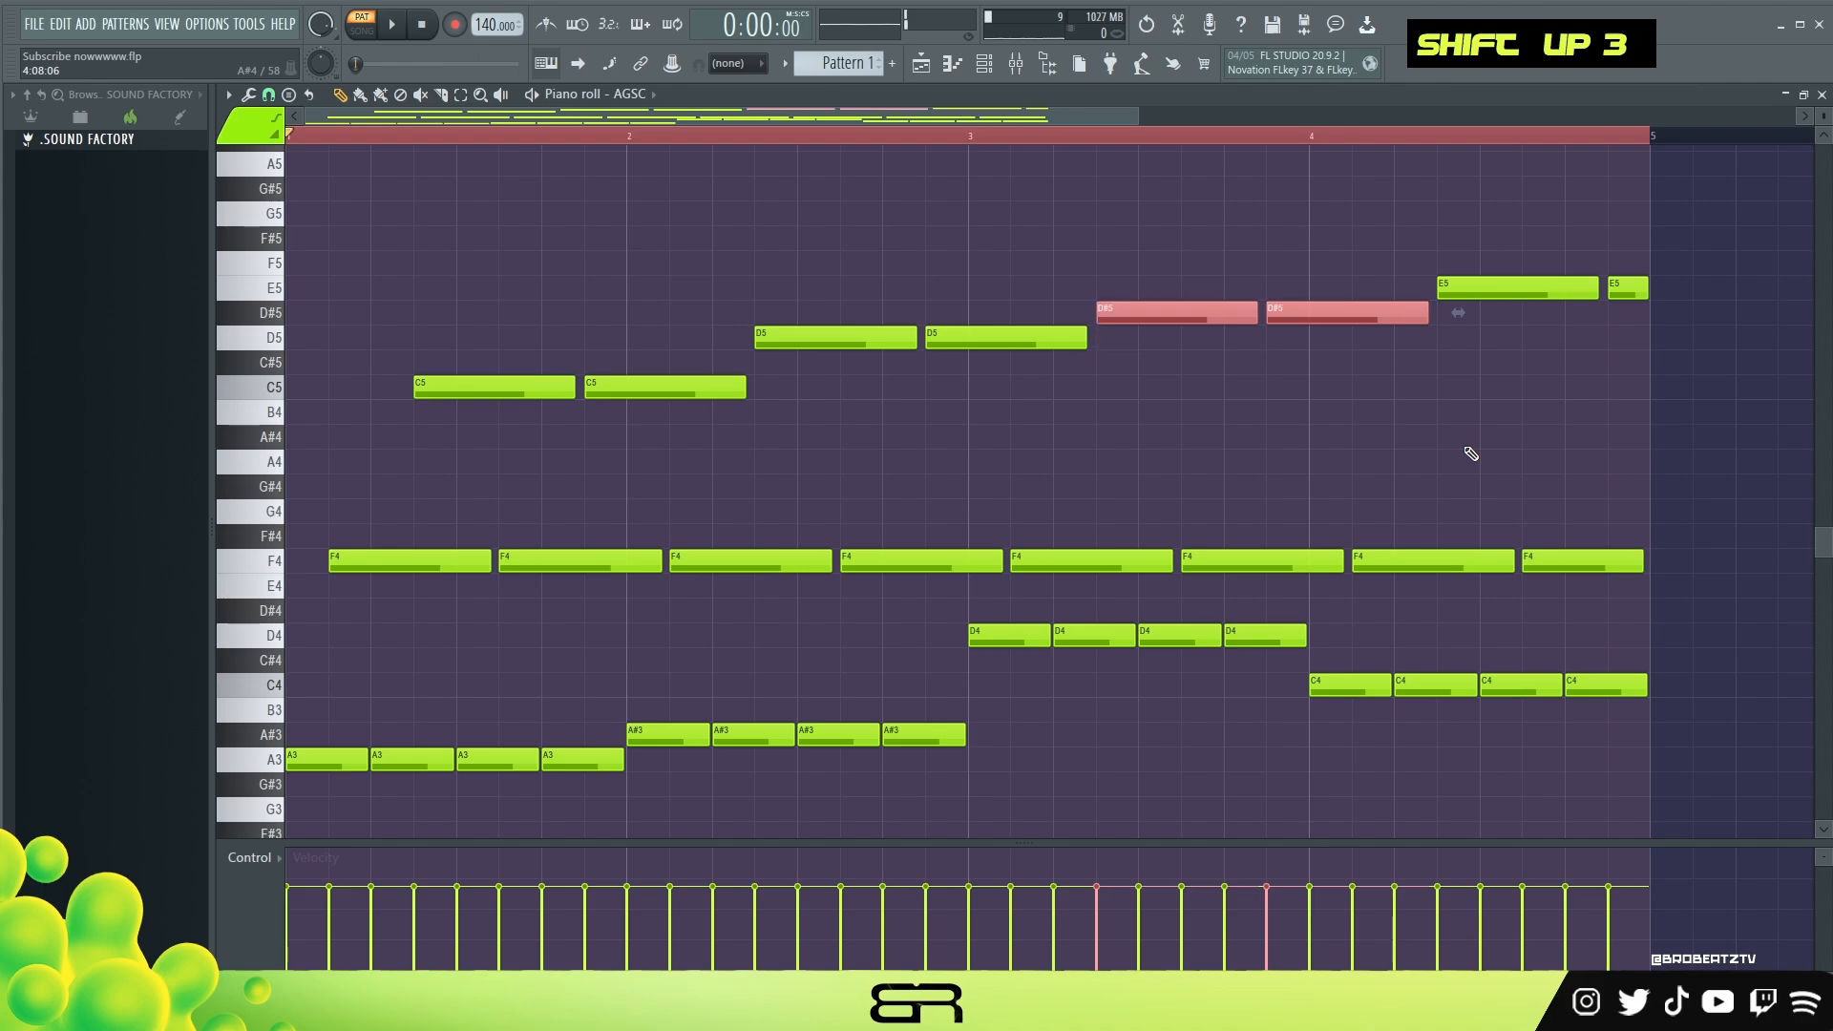
pyautogui.press('space')
pyautogui.hotkey('shift', 'Up')
pyautogui.hotkey('shift', 'Down')
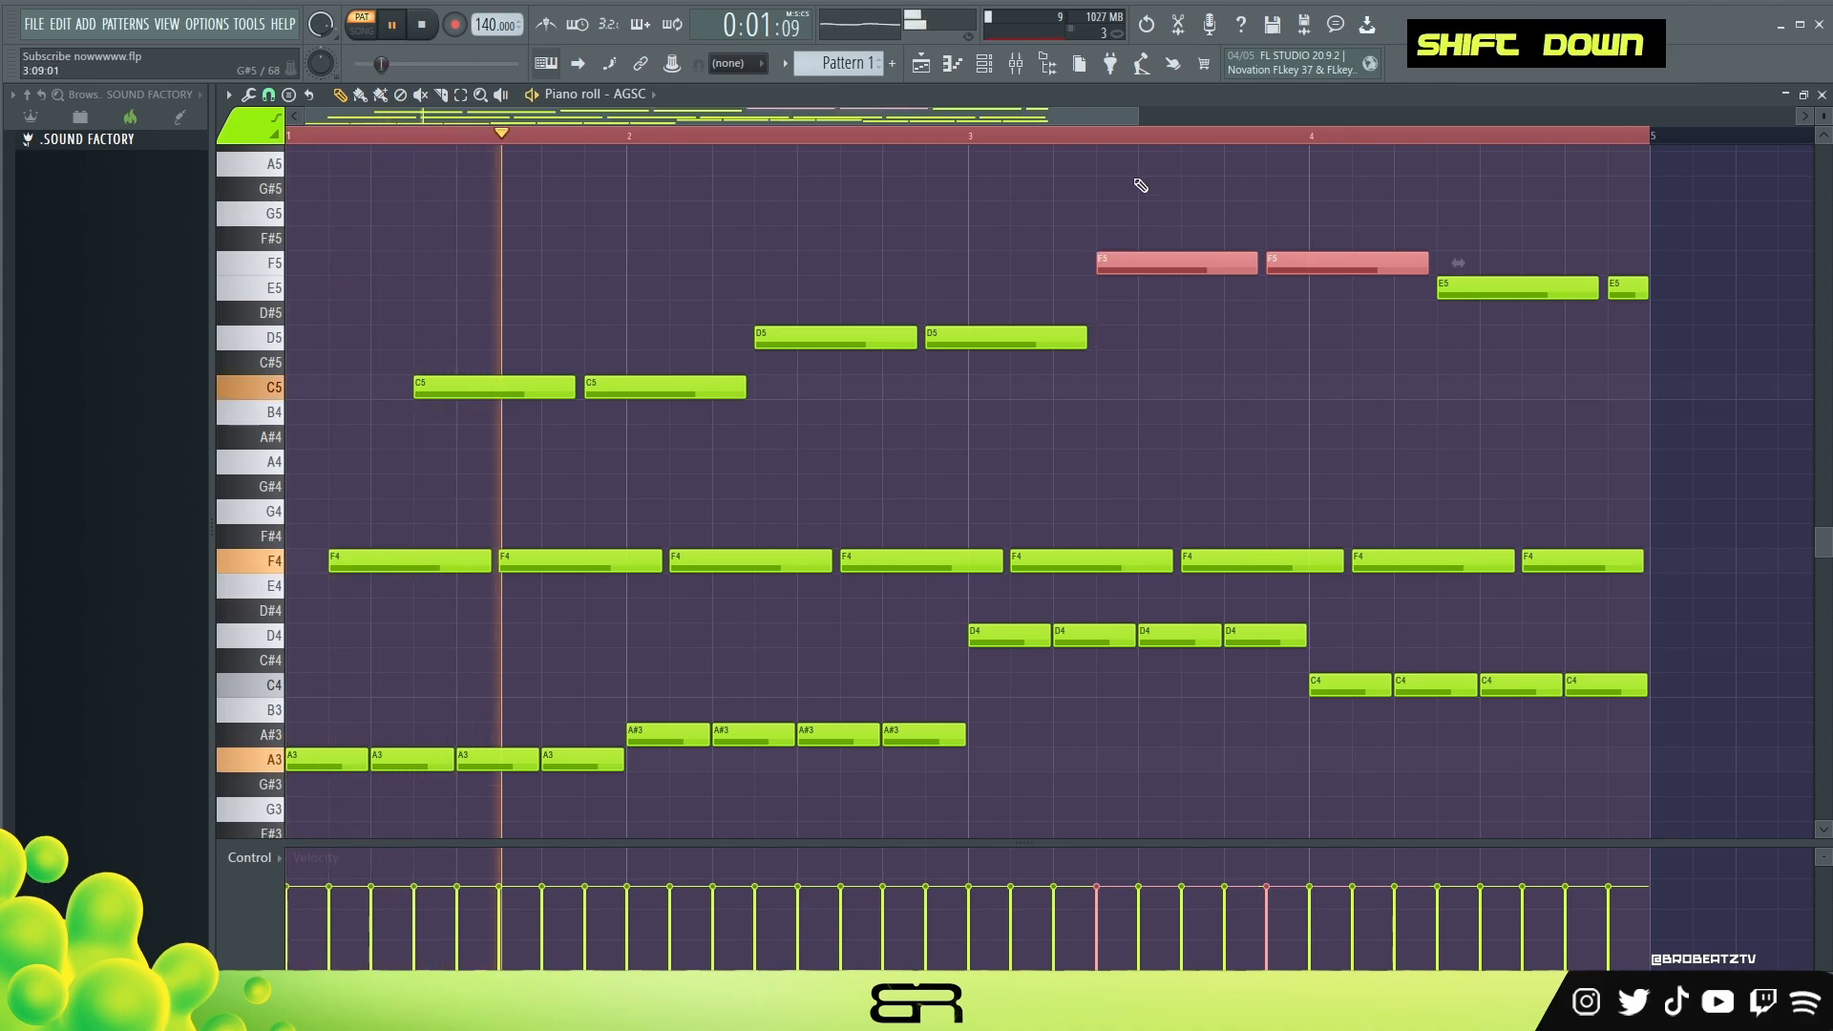
pyautogui.rightClick(711, 360)
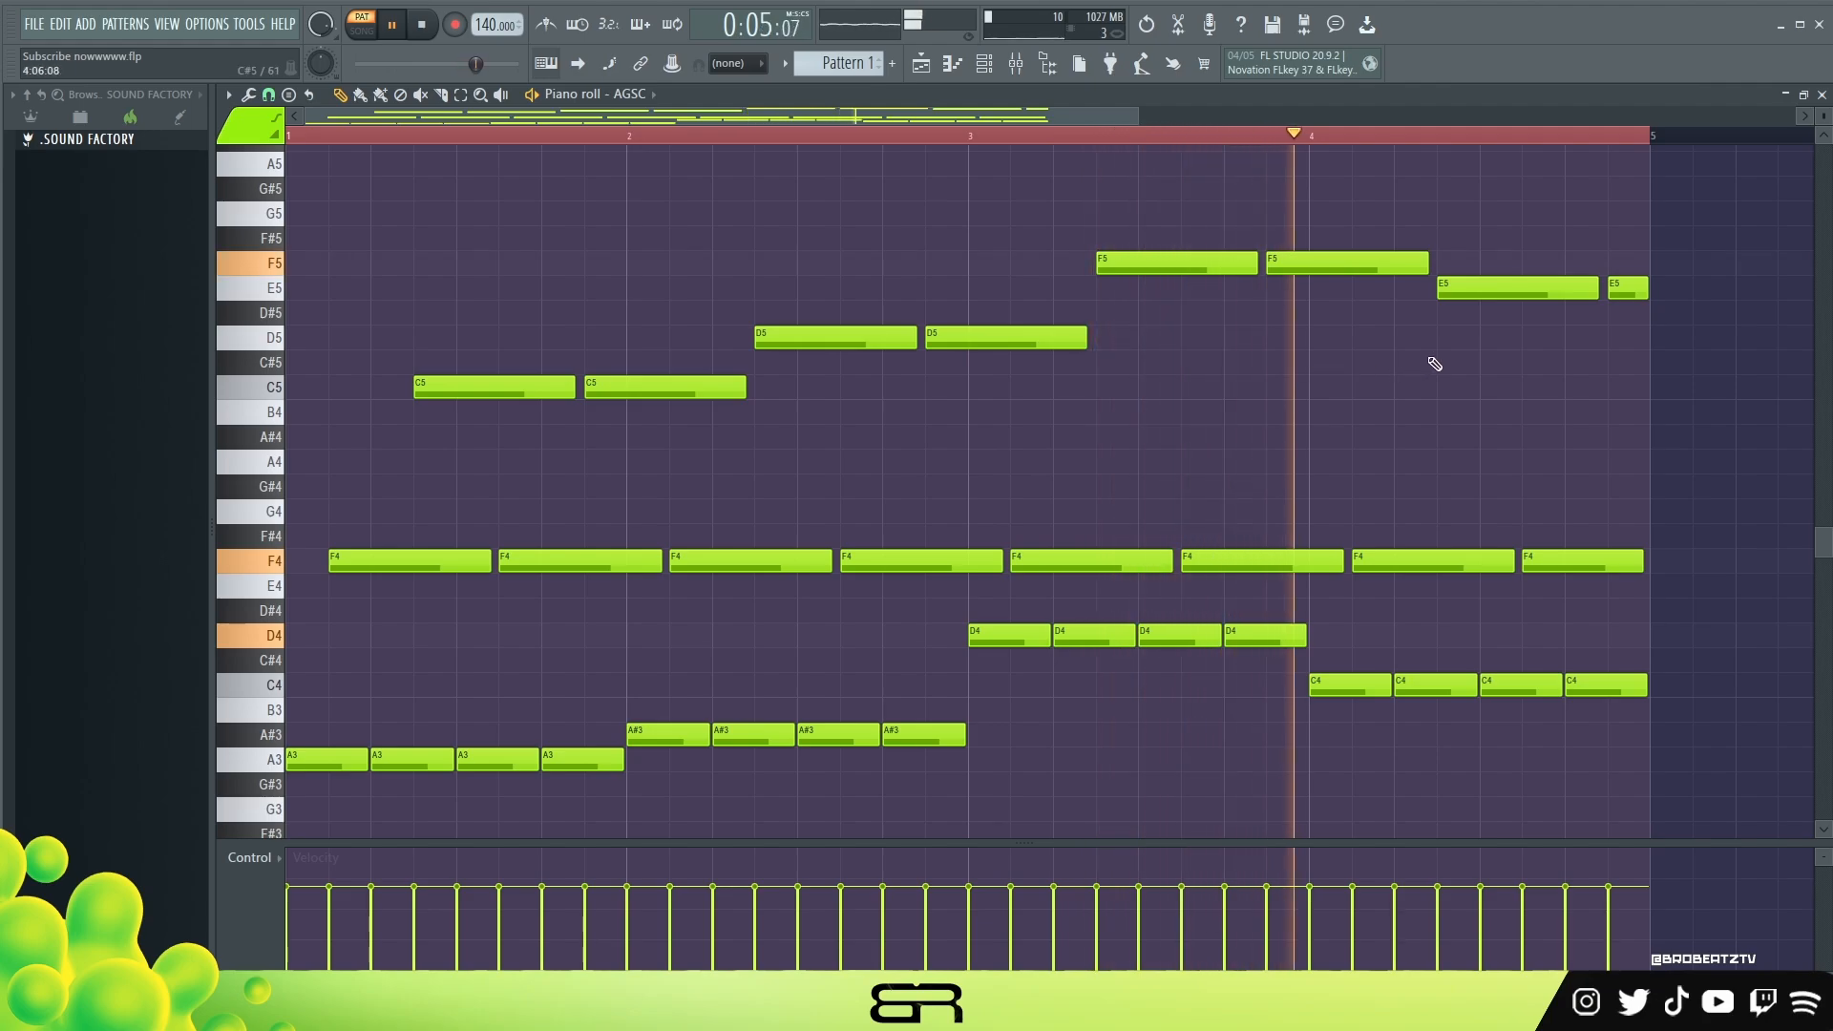
# Duplicate the whole four-bar melody so the copy starts half a beat before bar 5, and stop playback.
pyautogui.press('ctrl')
pyautogui.hotkey('ctrl', 'a')
pyautogui.moveTo(366, 561); pyautogui.dragTo(1687, 523)
pyautogui.press('space')
# Lower the two F5 notes in the first four bars to C5 and clear the time selection.
pyautogui.rightClick(1374, 300)
pyautogui.moveTo(1361, 270); pyautogui.dragTo(1158, 392)
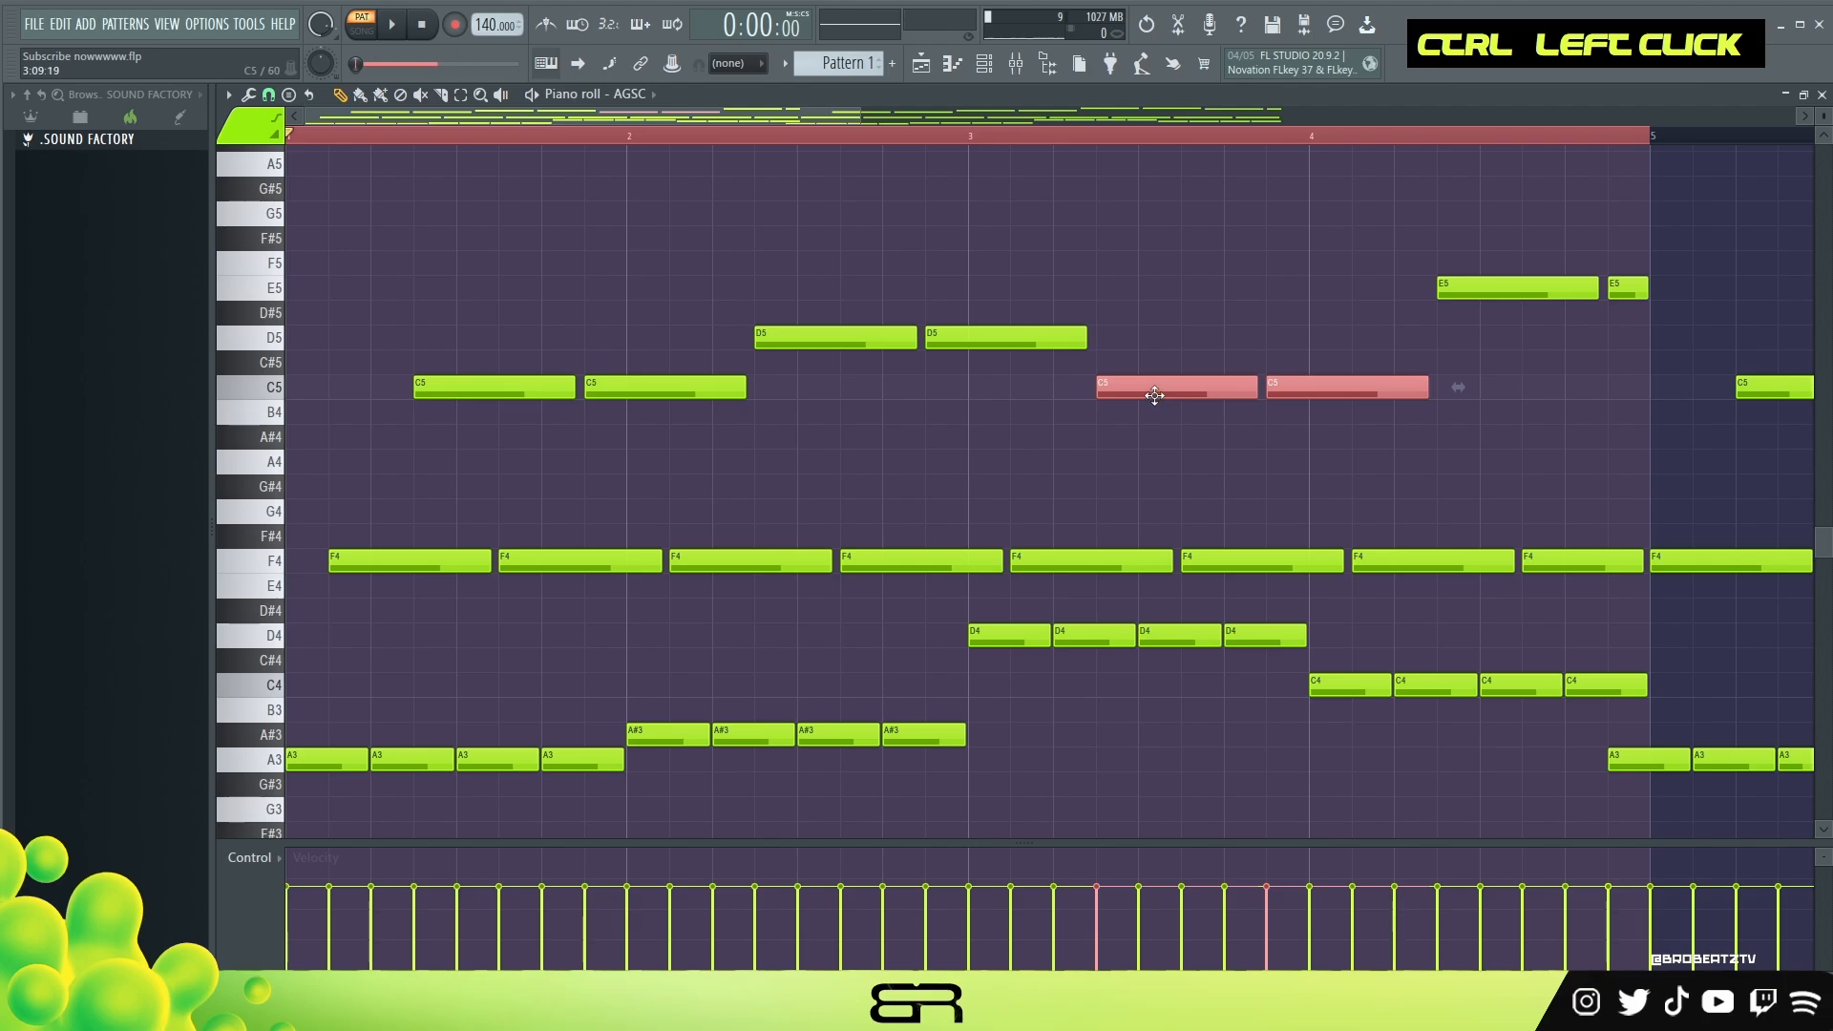
pyautogui.keyDown('ctrl'); pyautogui.rightClick(1187, 328); pyautogui.keyUp('ctrl')
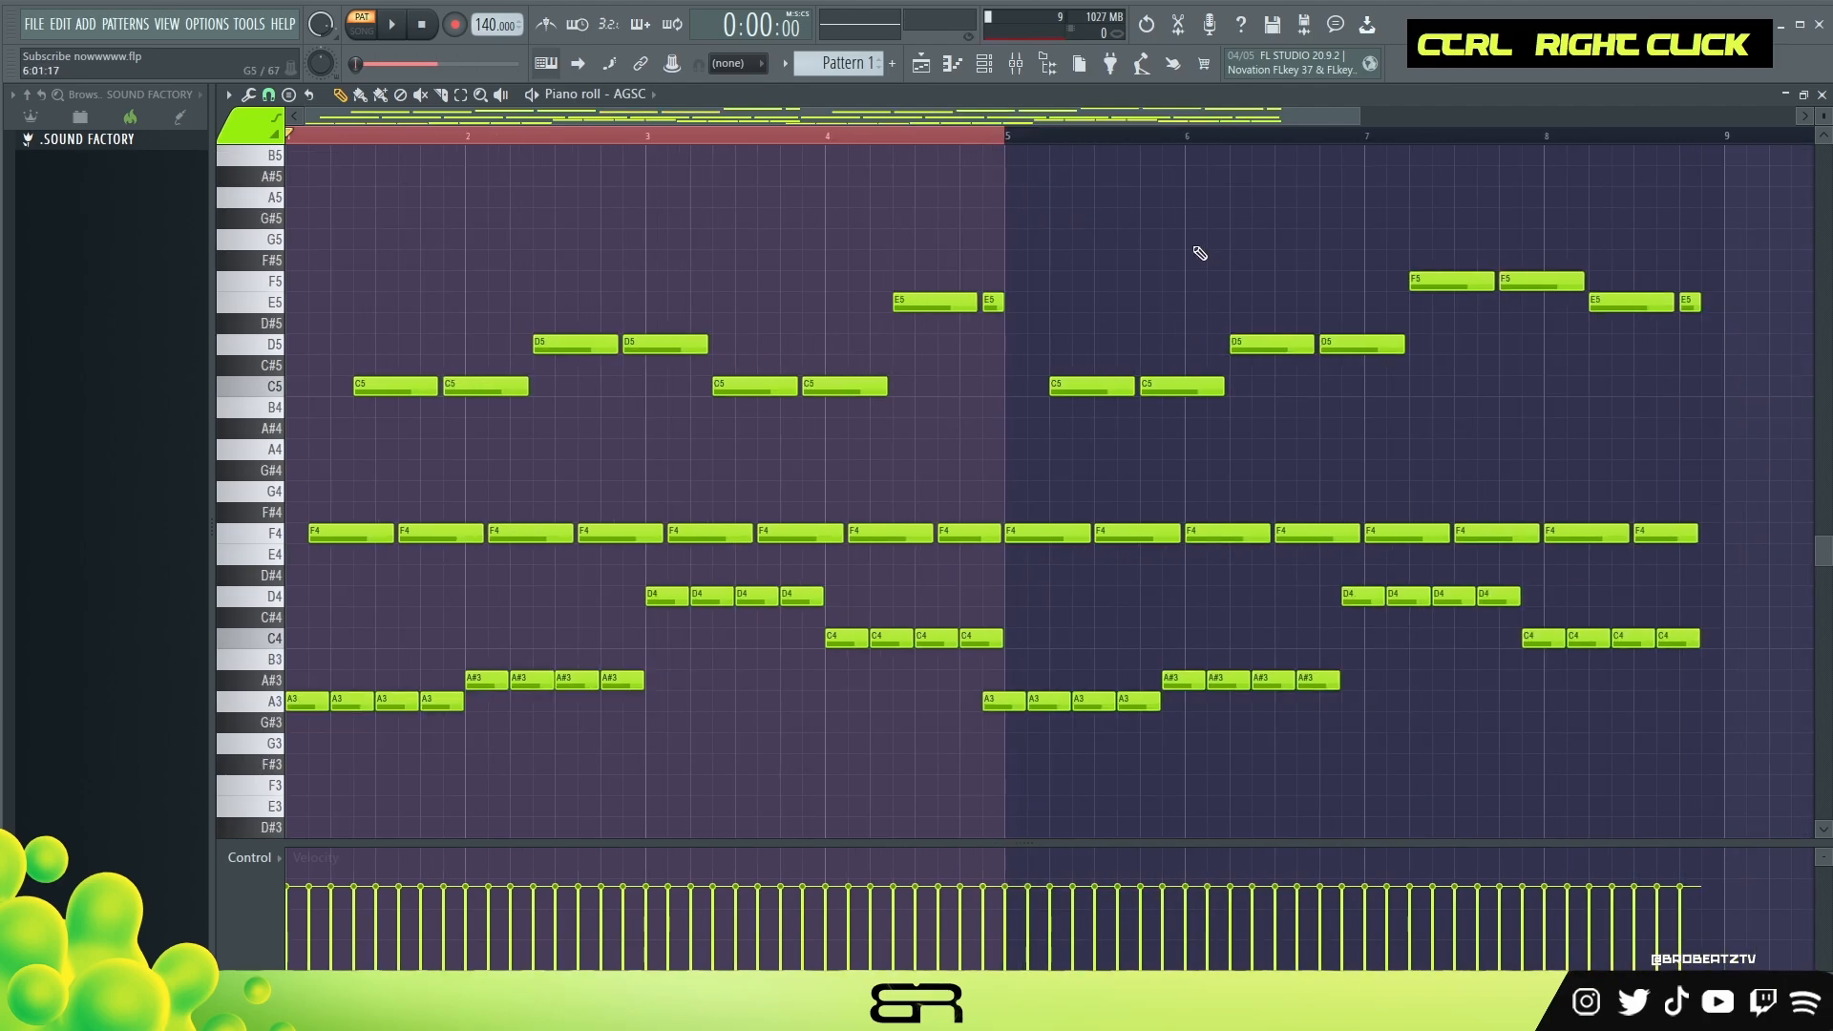
pyautogui.doubleClick(900, 134)
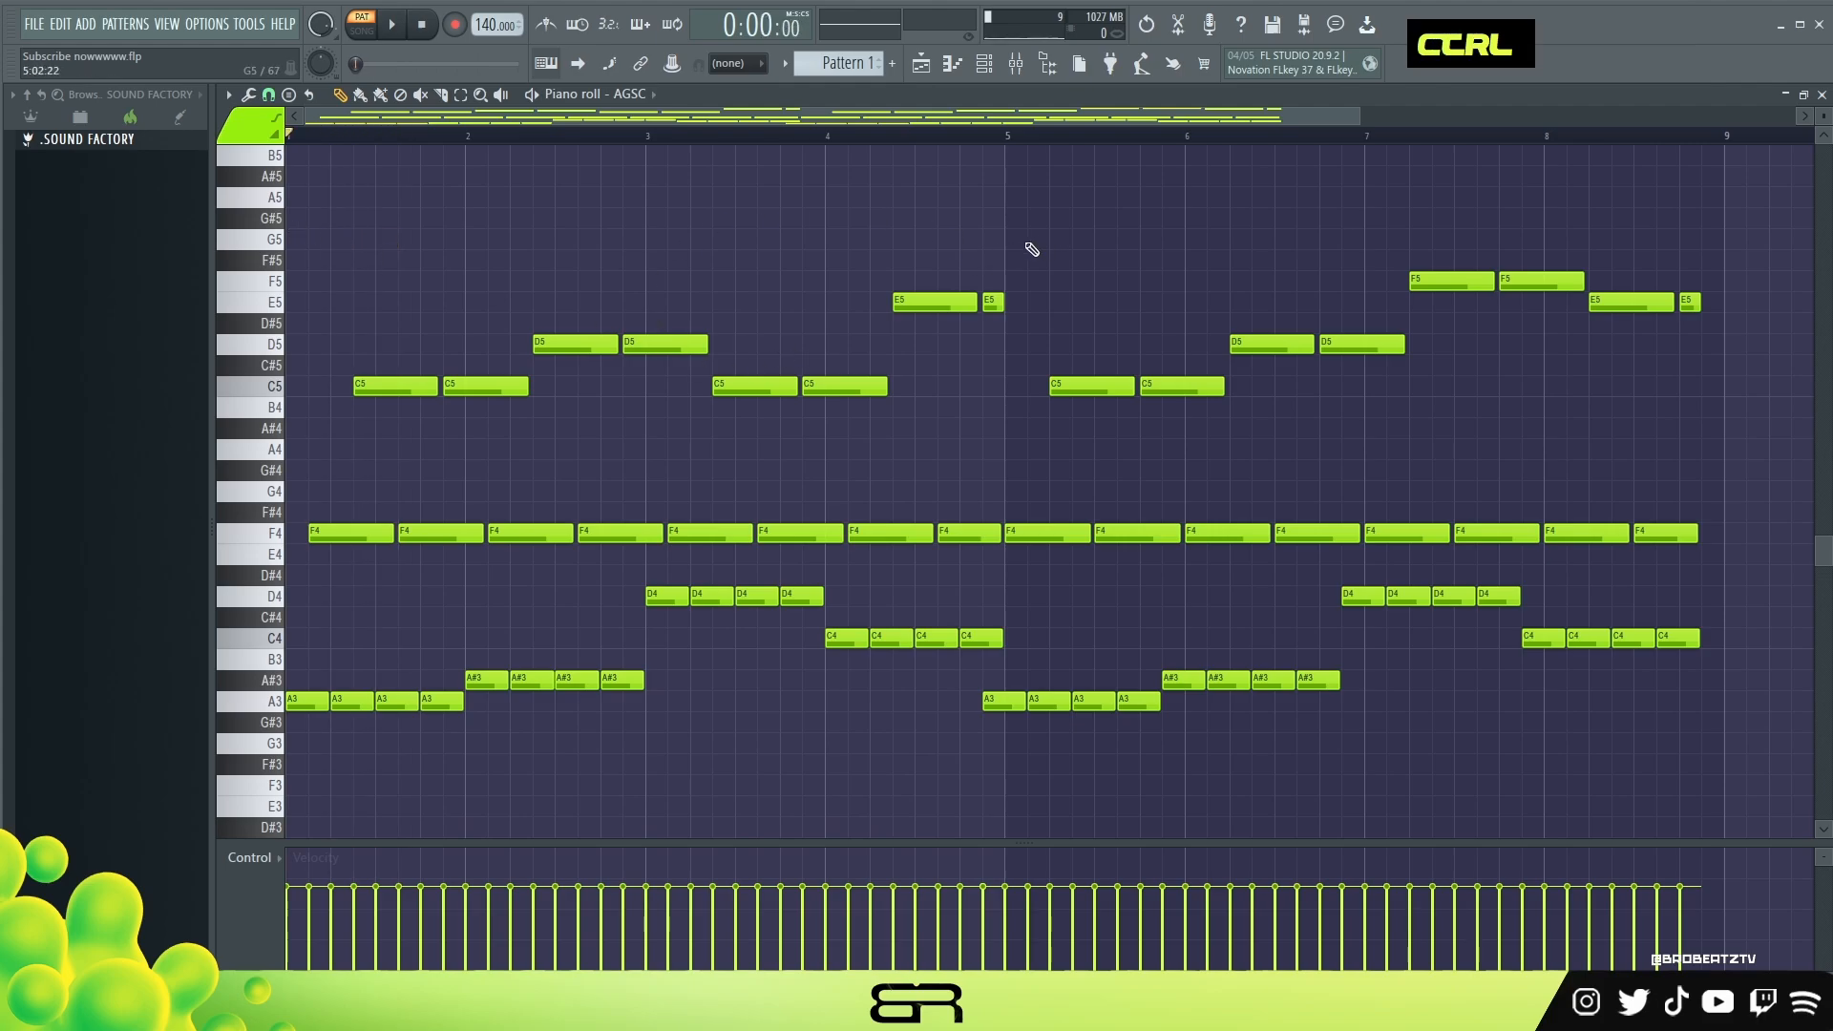
# Examine the first four bars and the high, F4 and root-note layers by selecting each group.
pyautogui.keyDown('ctrl'); pyautogui.moveTo(1024, 238); pyautogui.dragTo(252, 754); pyautogui.keyUp('ctrl')
pyautogui.keyDown('ctrl'); pyautogui.rightClick(775, 239); pyautogui.keyUp('ctrl')
pyautogui.keyDown('ctrl'); pyautogui.moveTo(1008, 249); pyautogui.dragTo(287, 707); pyautogui.keyUp('ctrl')
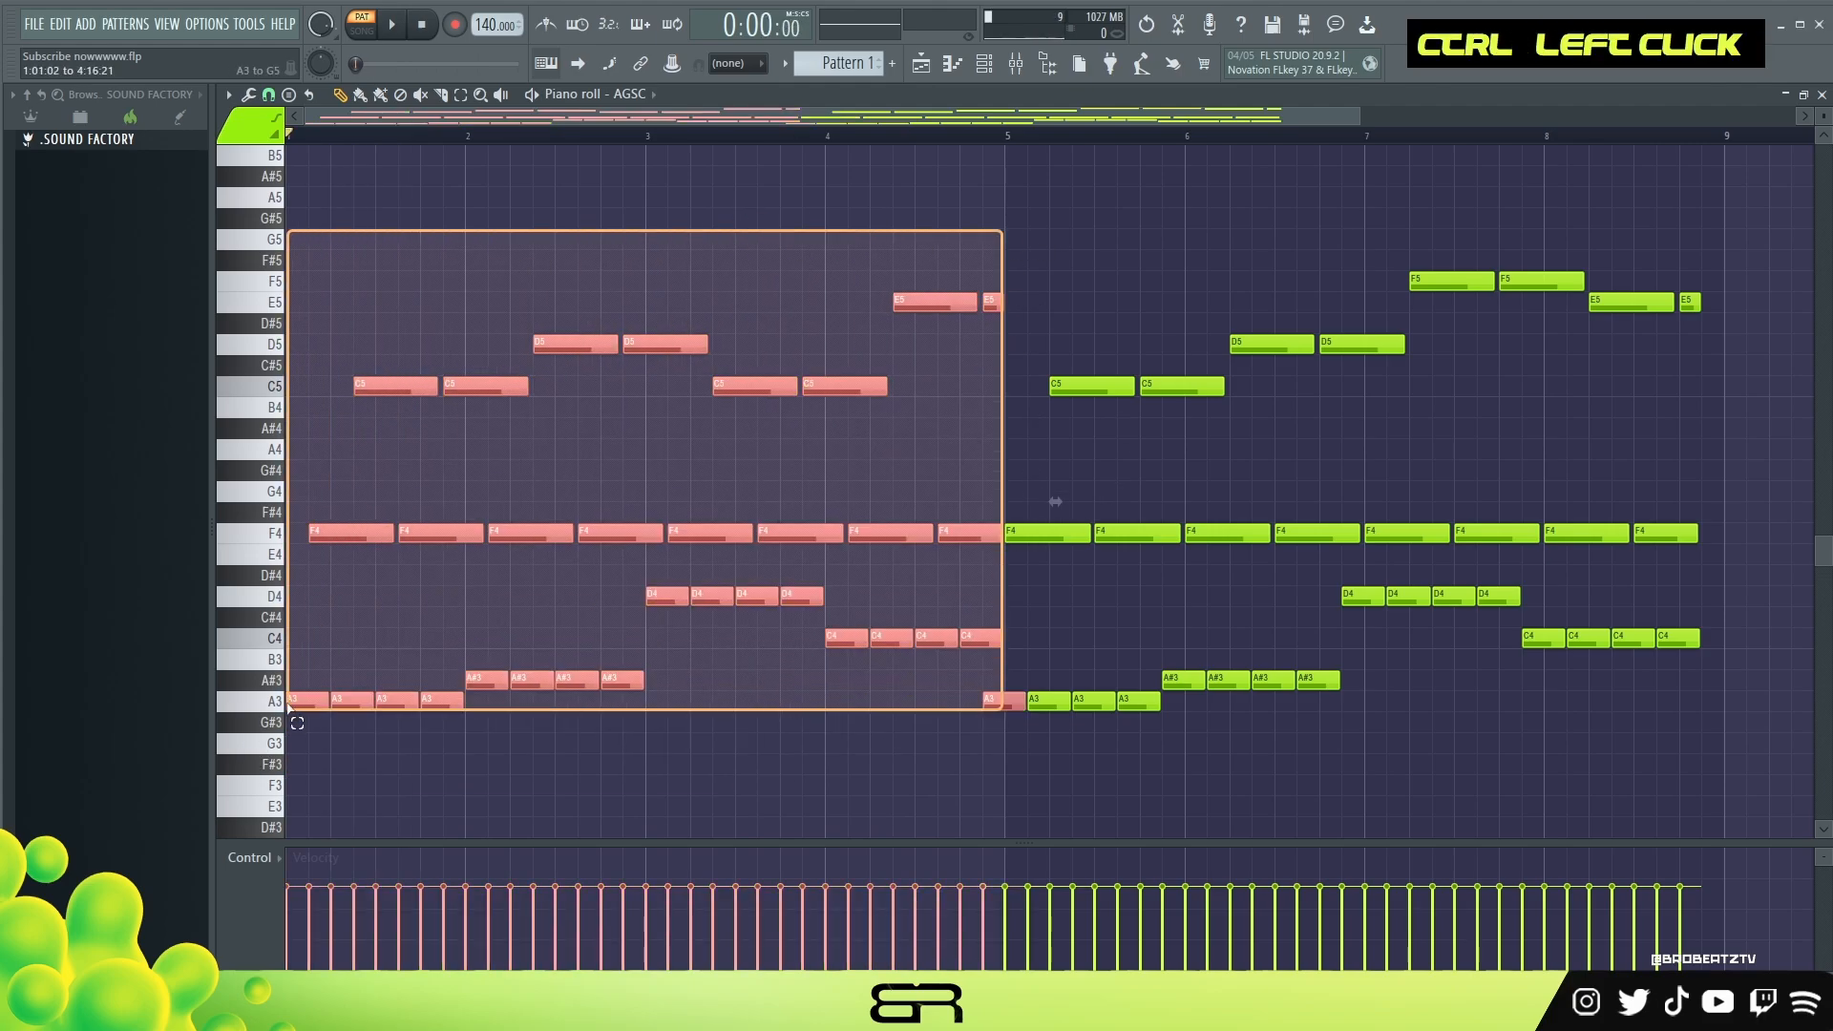
pyautogui.keyDown('ctrl'); pyautogui.rightClick(735, 425); pyautogui.keyUp('ctrl')
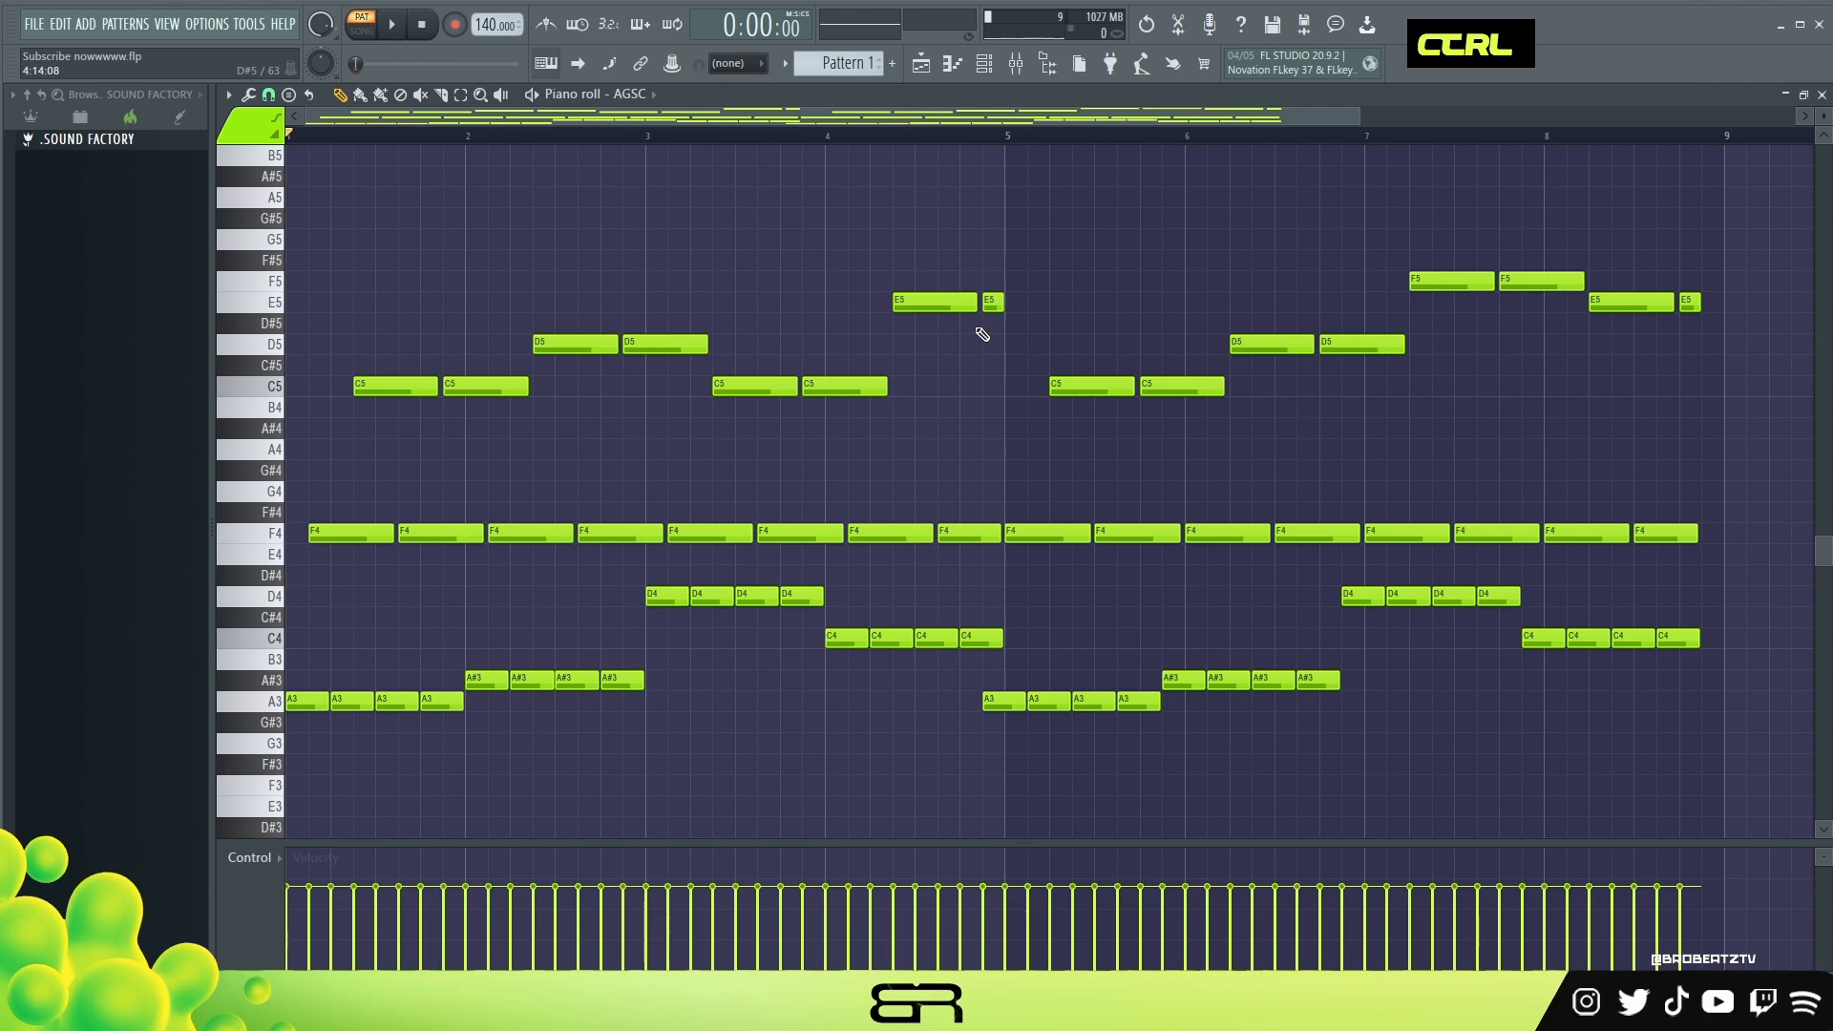
pyautogui.keyDown('ctrl'); pyautogui.moveTo(1719, 213); pyautogui.dragTo(356, 500); pyautogui.keyUp('ctrl')
pyautogui.keyDown('ctrl'); pyautogui.keyDown('shift'); pyautogui.moveTo(1710, 503); pyautogui.dragTo(312, 564); pyautogui.keyUp('shift'); pyautogui.keyUp('ctrl')
pyautogui.keyDown('ctrl'); pyautogui.keyDown('shift'); pyautogui.moveTo(1712, 566); pyautogui.dragTo(322, 733); pyautogui.keyUp('shift'); pyautogui.keyUp('ctrl')
pyautogui.keyDown('ctrl'); pyautogui.keyDown('shift'); pyautogui.rightClick(415, 629); pyautogui.keyUp('shift'); pyautogui.keyUp('ctrl')
# Recolour all the F4 notes teal.
pyautogui.keyDown('ctrl'); pyautogui.moveTo(1744, 484); pyautogui.dragTo(55, 550); pyautogui.keyUp('ctrl')
pyautogui.click(266, 125)
pyautogui.click(273, 202)
pyautogui.hotkey('alt', 'c')
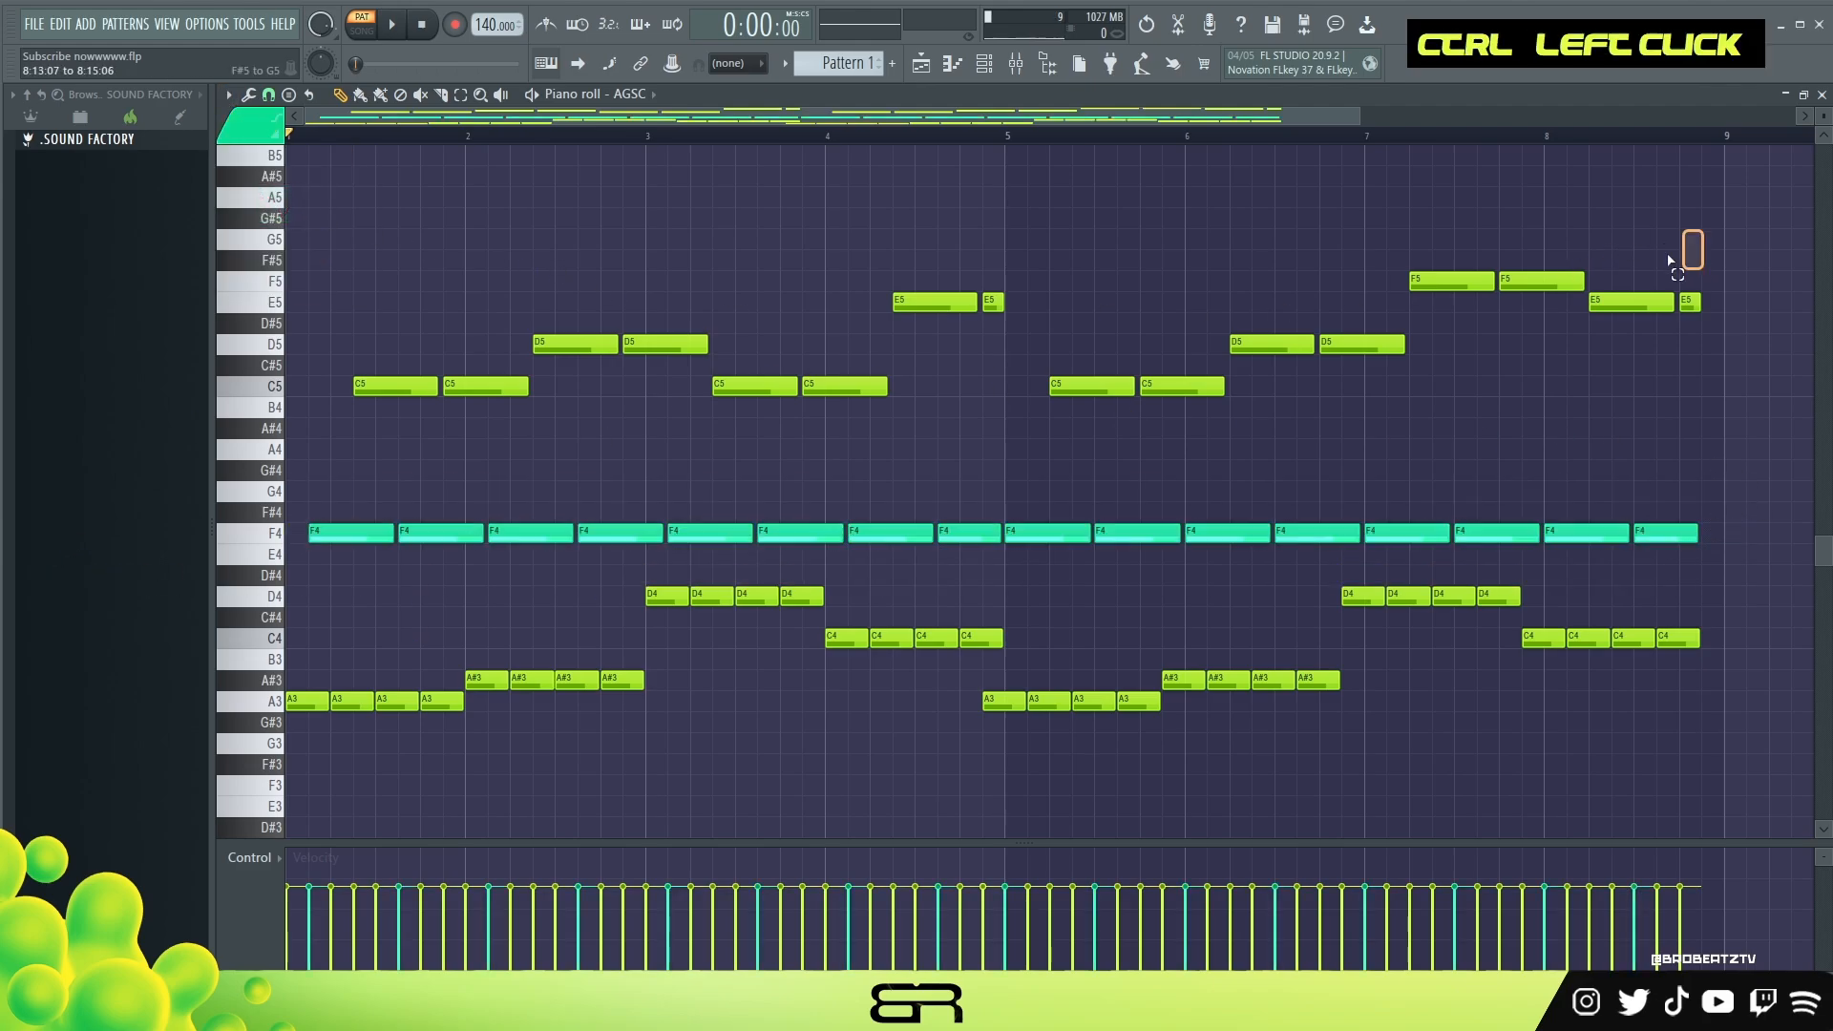
# Recolour all the upper-layer notes from C5 to F5 blue.
pyautogui.keyDown('ctrl'); pyautogui.moveTo(1669, 260); pyautogui.dragTo(286, 491); pyautogui.keyUp('ctrl')
pyautogui.click(265, 125)
pyautogui.click(319, 173)
pyautogui.hotkey('alt', 'c')
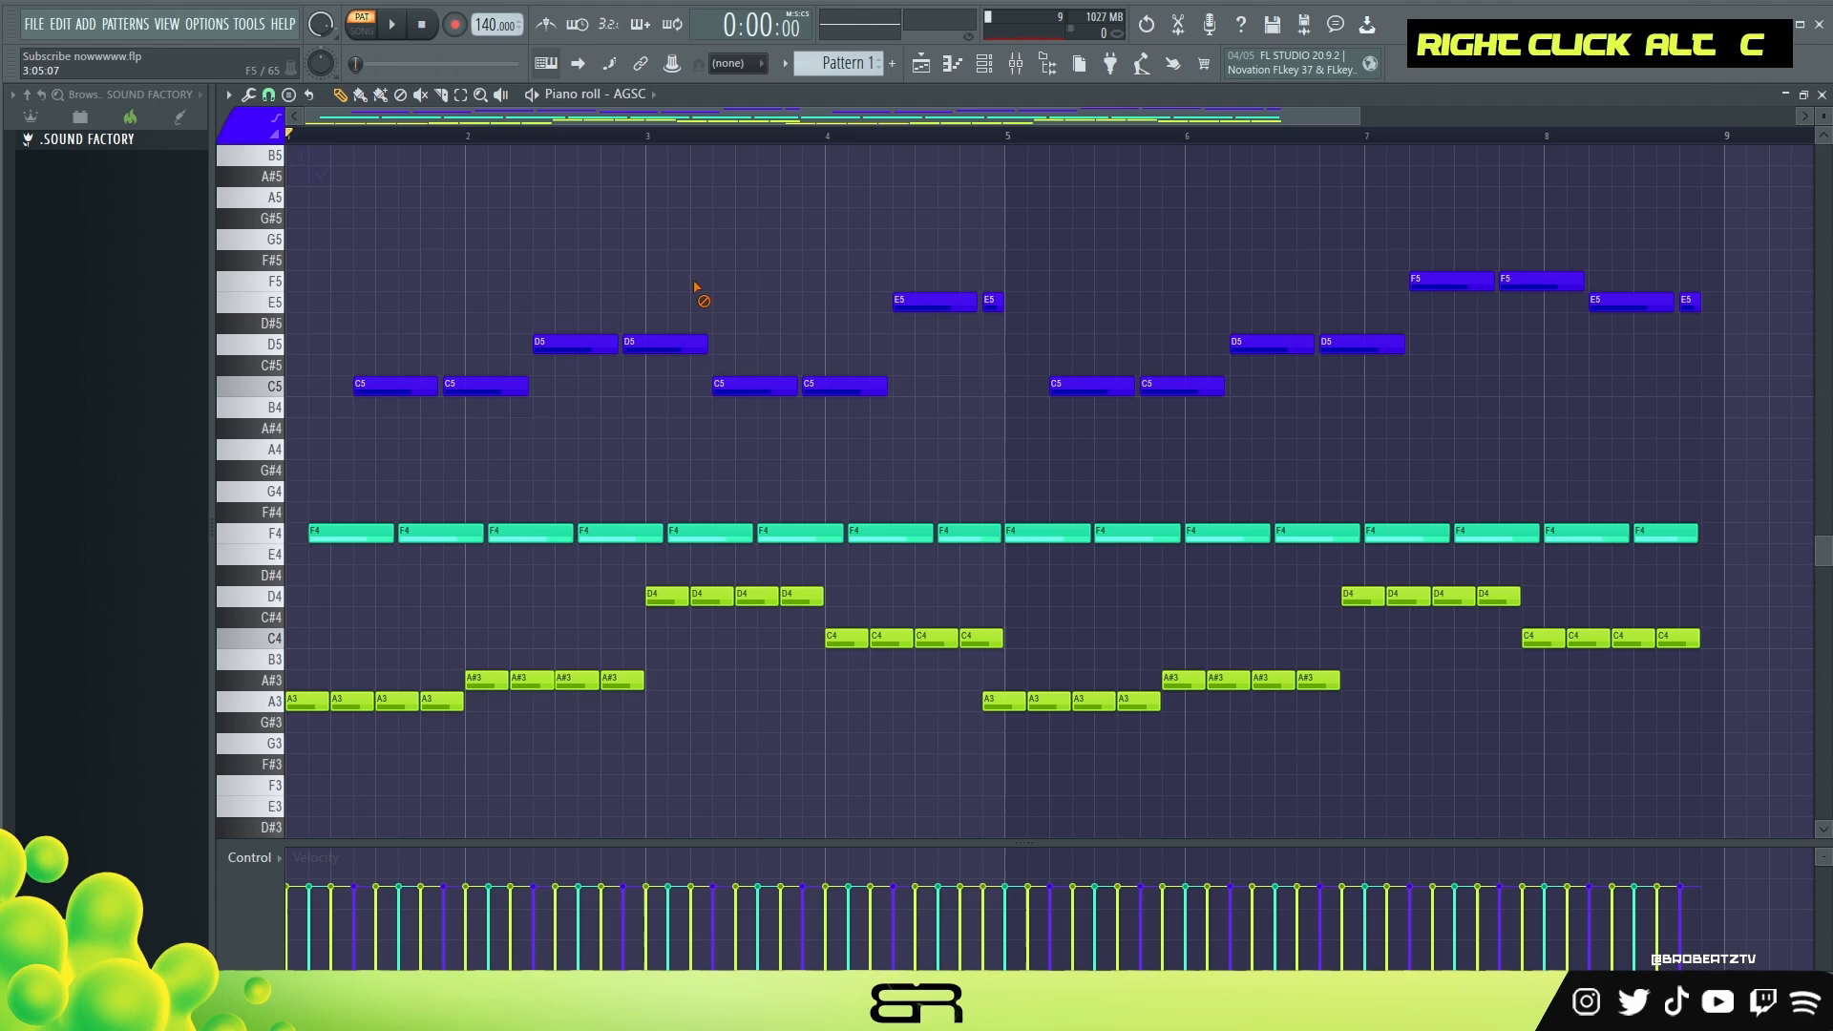